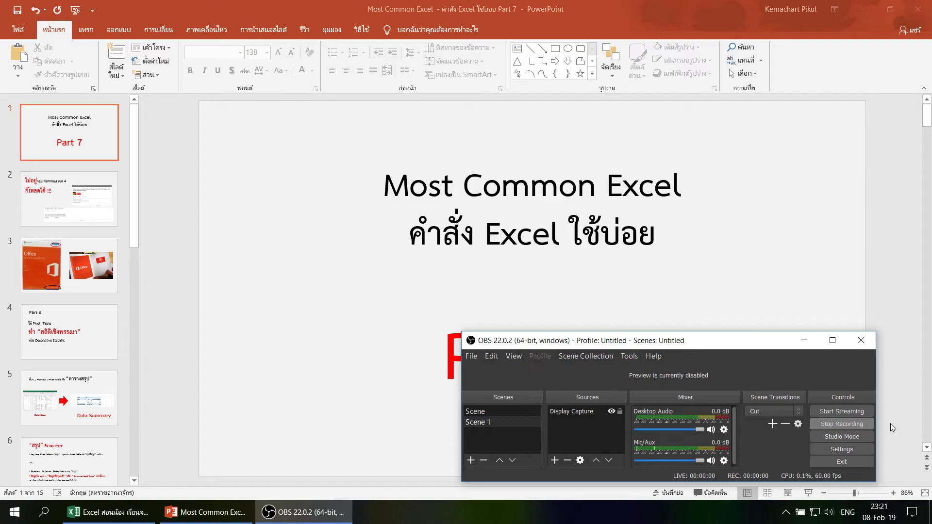
Step: End the Part 7 slideshow and switch to the Excel patient workbook
click(809, 493)
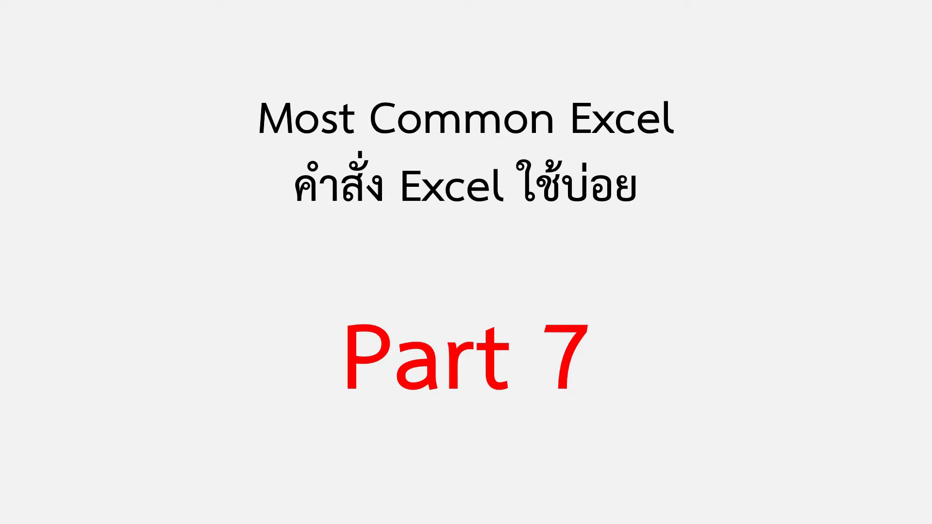
key(Escape)
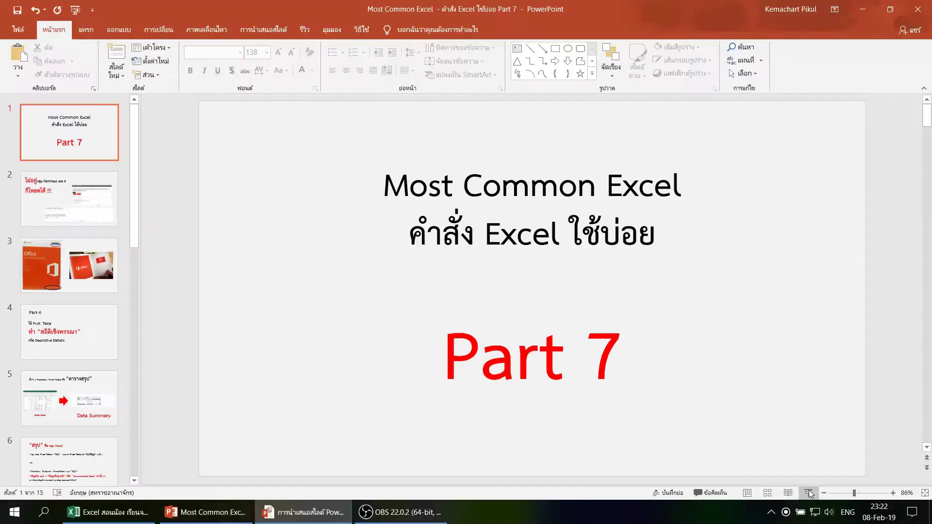
click(101, 518)
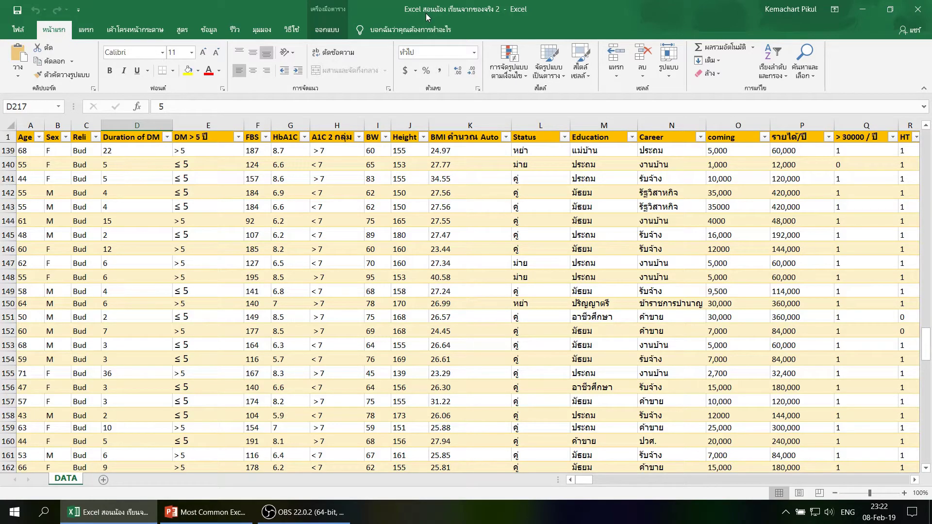
Step: Inspect the BMI, Education, HbA1C and Height values in rows 144–154 of the DATA table
click(267, 265)
click(435, 264)
click(626, 360)
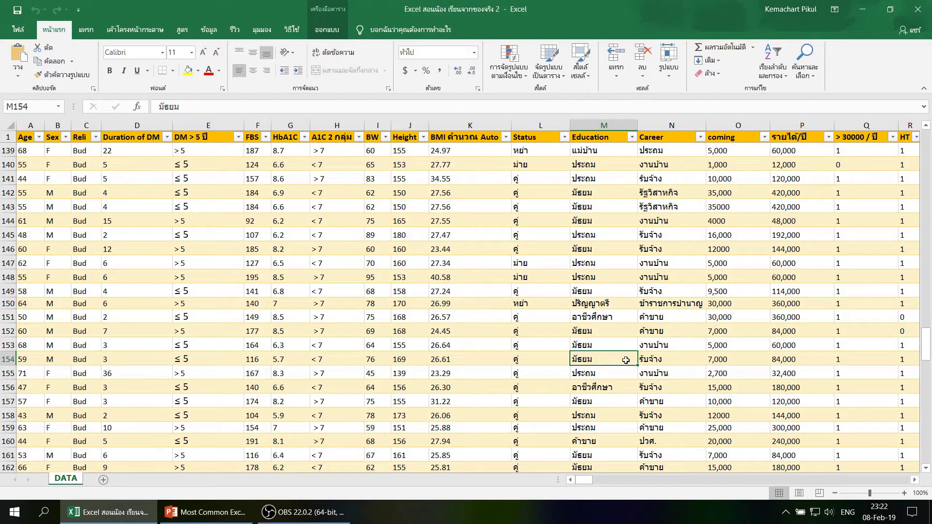
click(252, 252)
click(258, 238)
click(307, 278)
click(395, 277)
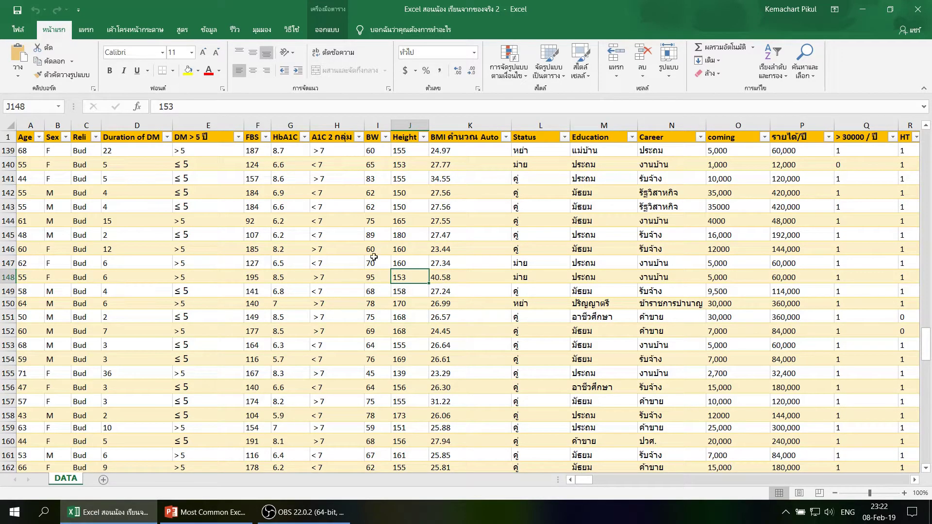
click(316, 222)
click(427, 225)
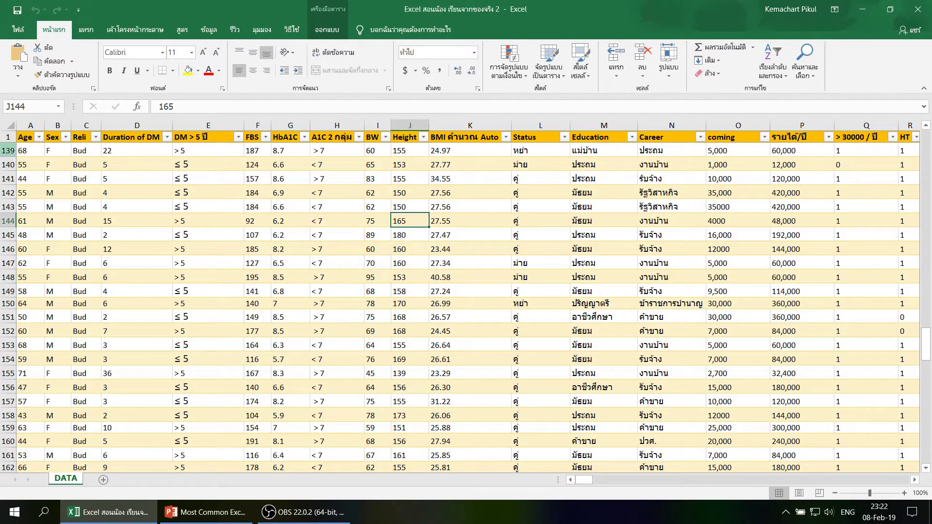
Step: Open the Age, Sex and Duration of DM filter lists and close each without filtering
click(38, 138)
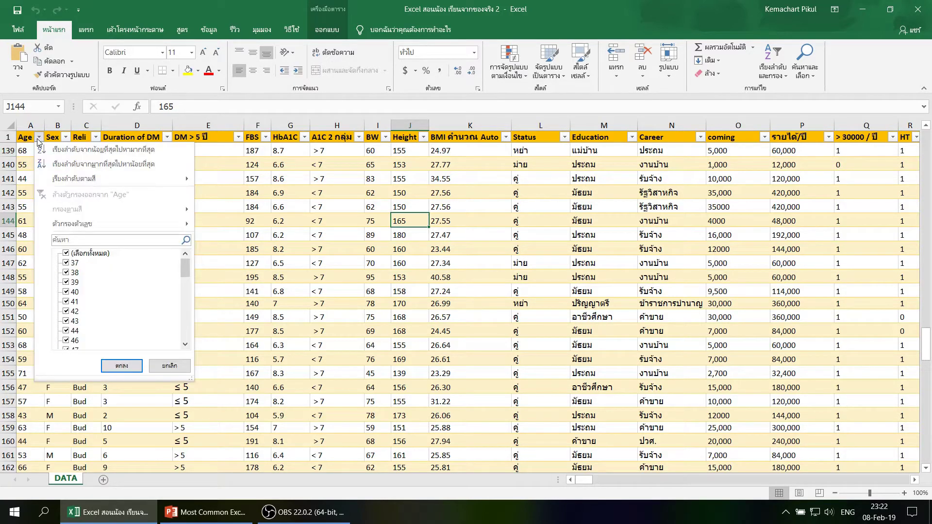
drag(184, 269, 185, 339)
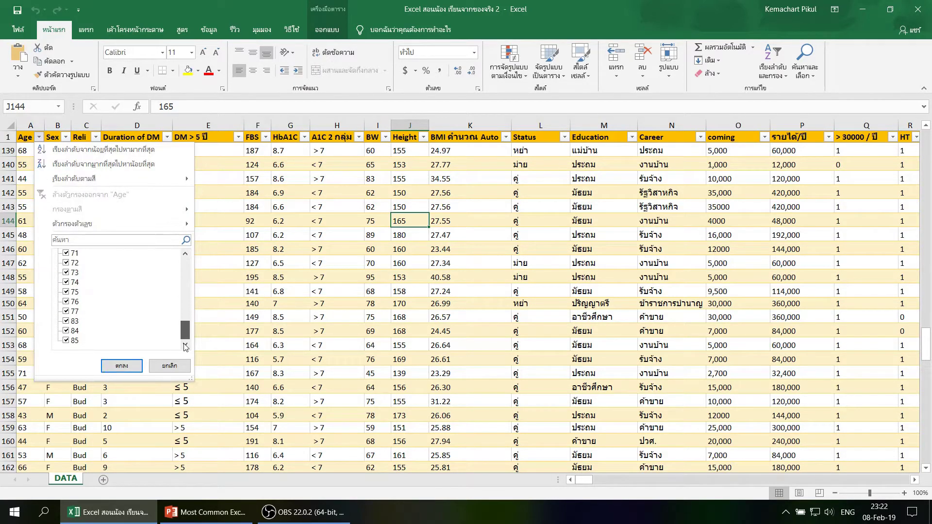
click(175, 367)
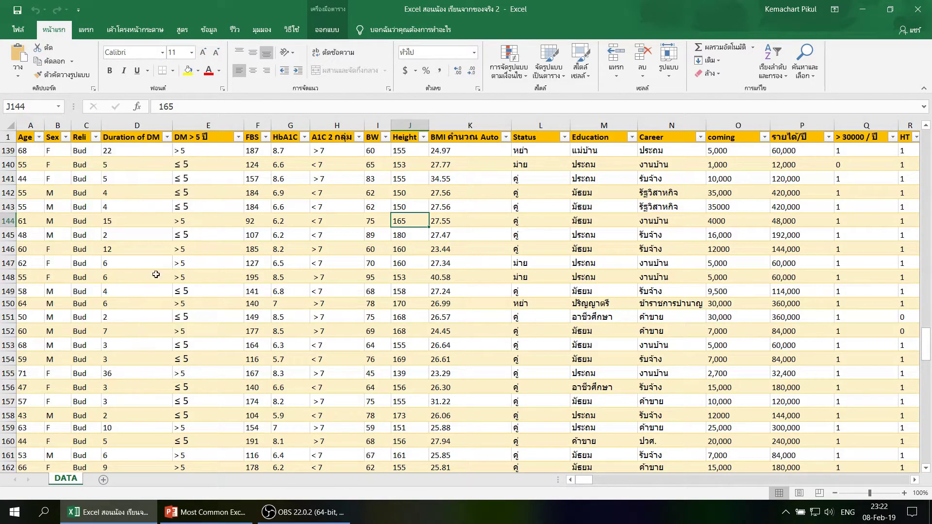
click(65, 137)
click(196, 365)
click(67, 138)
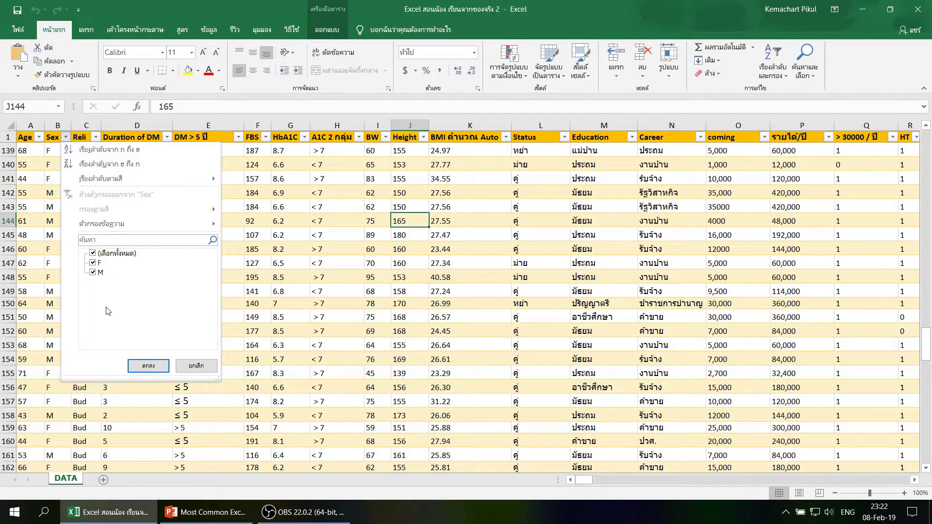
click(204, 373)
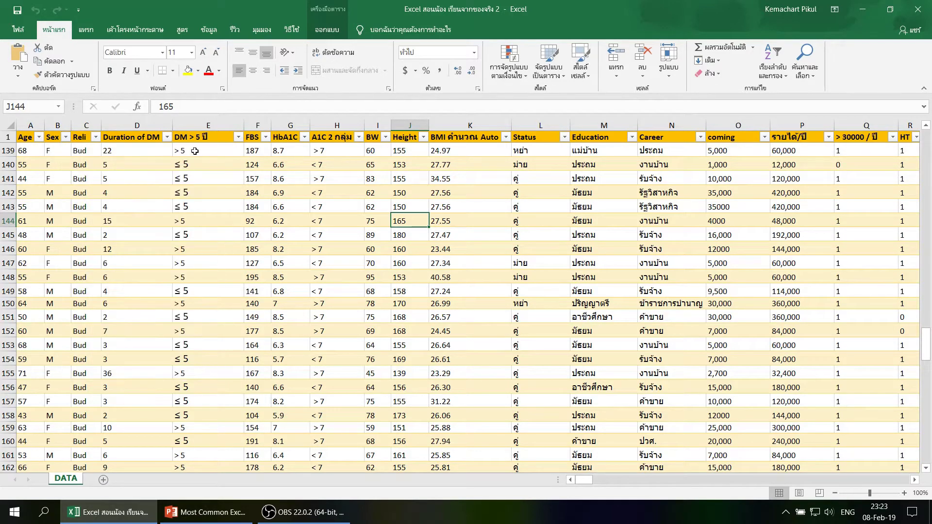
click(166, 138)
click(167, 138)
Step: Scroll right to the 9Q column and open its filter list, enlarging the score list and checking the ฉีด Insulin filter
drag(591, 481, 596, 479)
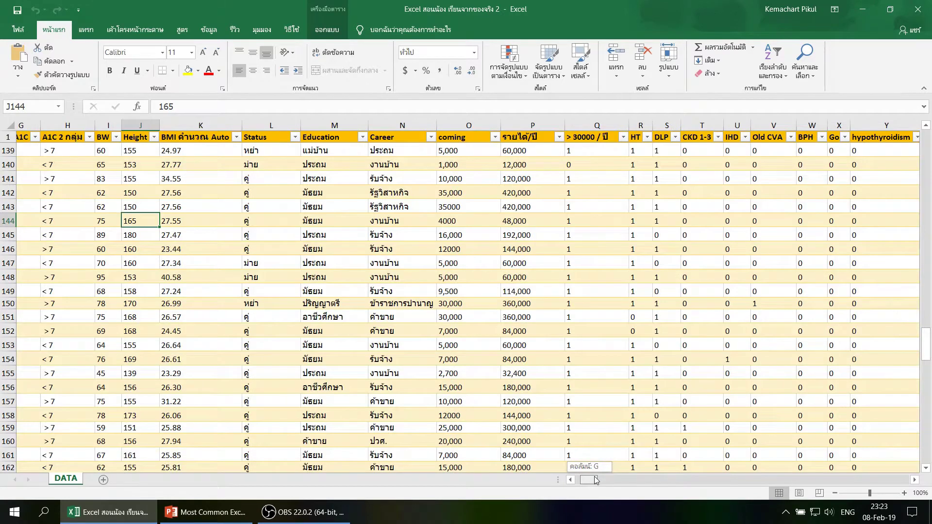
drag(596, 479, 606, 479)
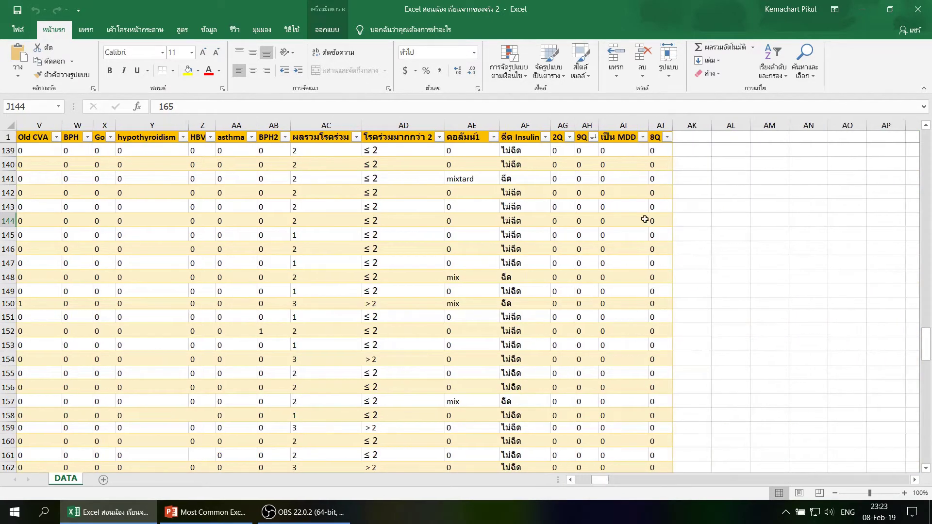
click(593, 137)
drag(746, 381, 857, 464)
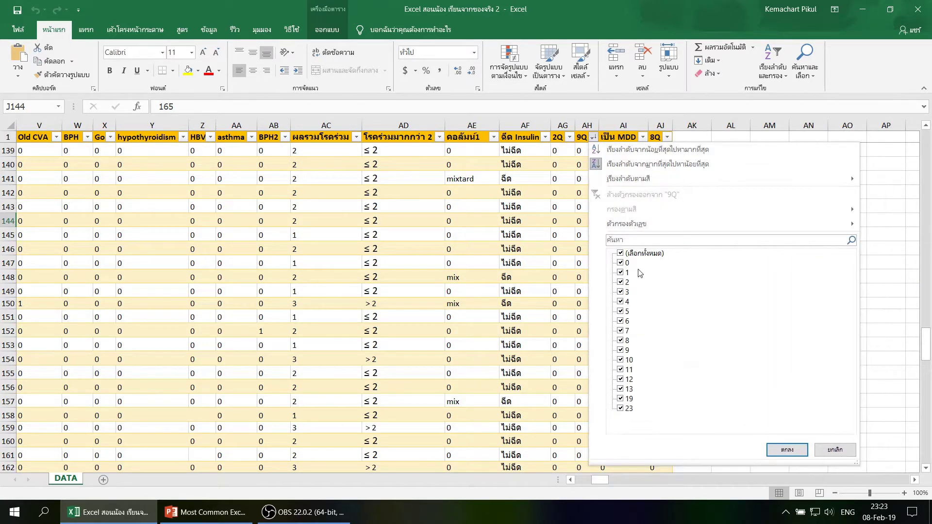
click(845, 452)
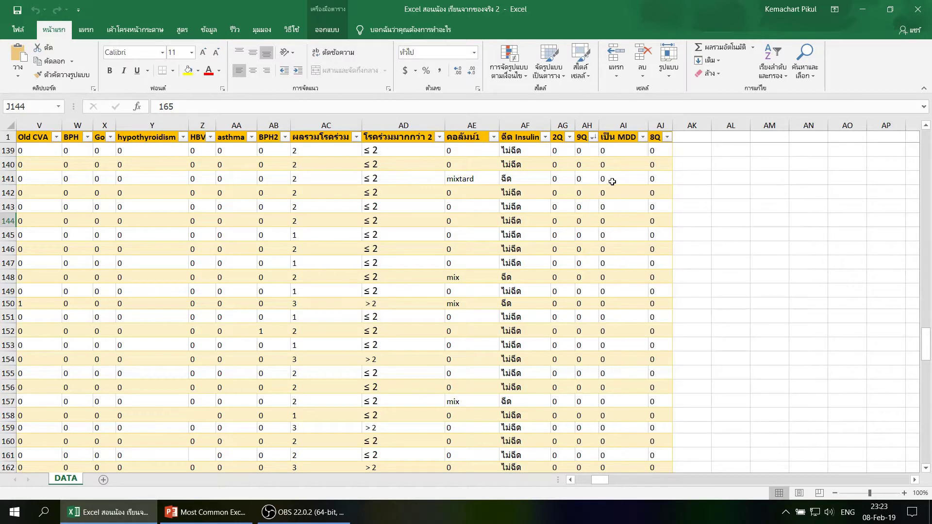
click(593, 138)
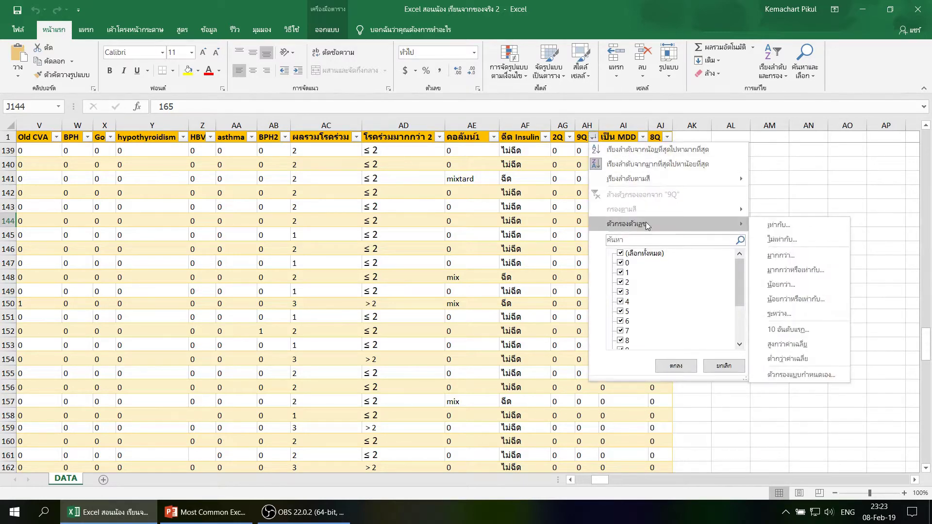
click(546, 140)
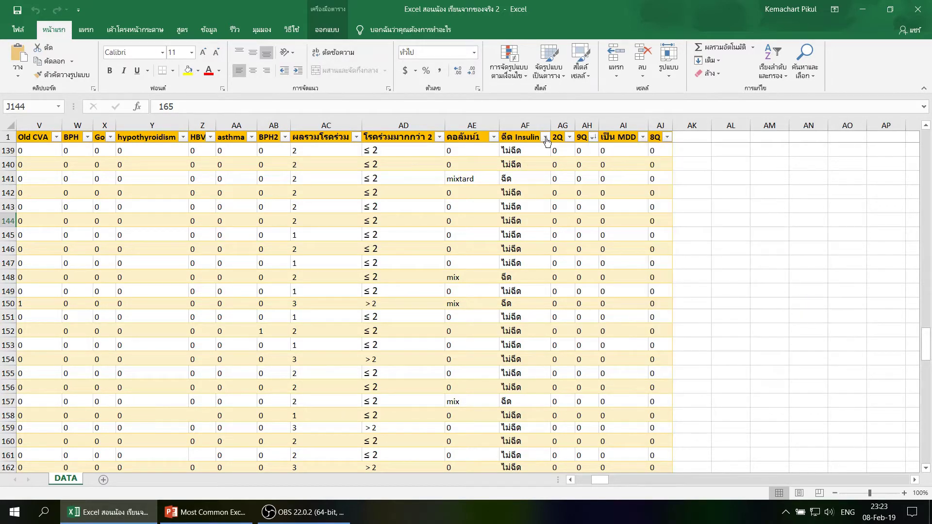
click(546, 140)
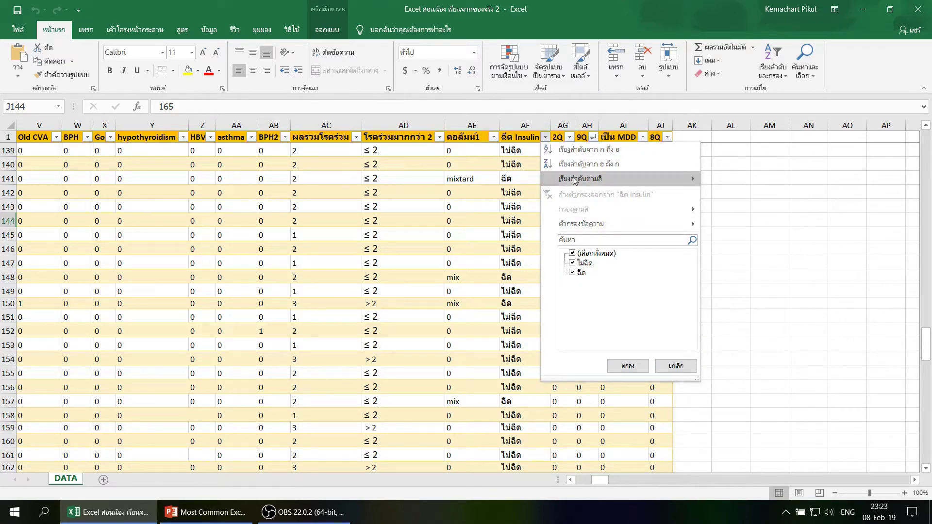
click(594, 137)
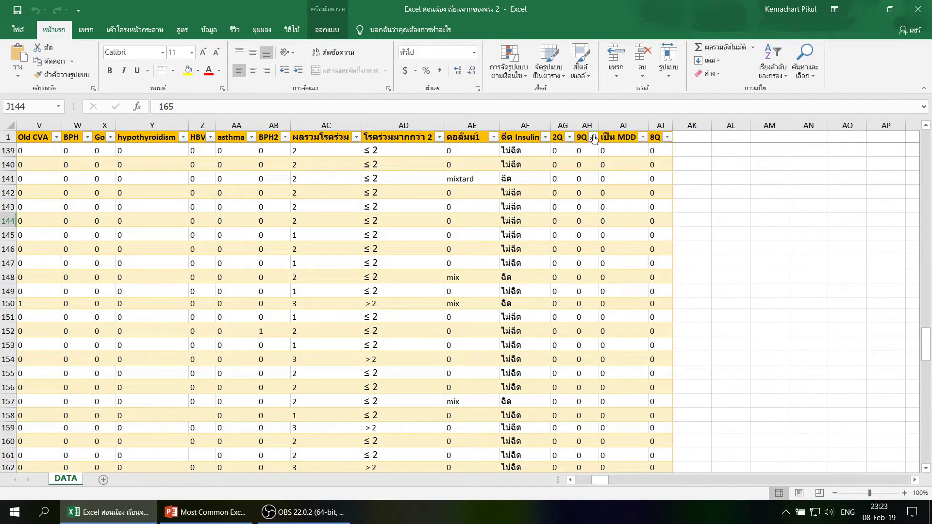
click(593, 137)
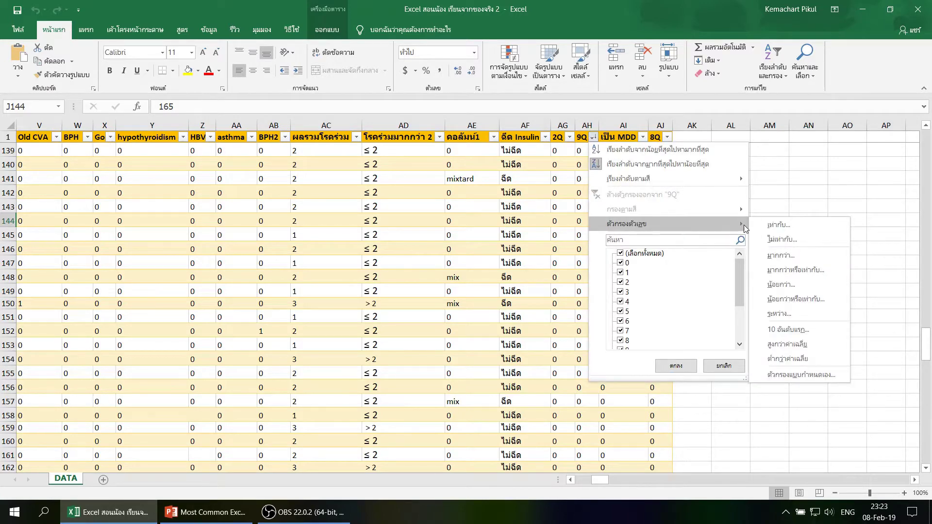
mouse_move(666, 223)
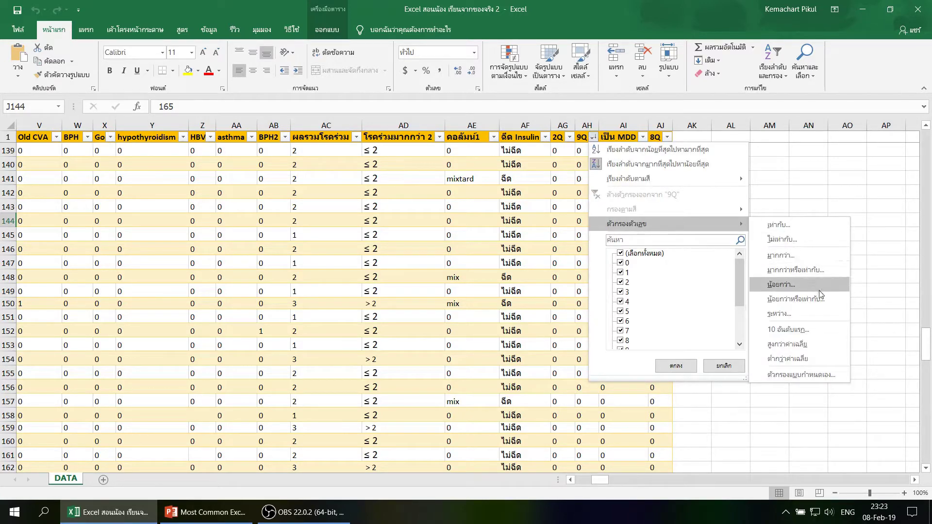
Step: Apply a first custom minimum-score filter on 9Q, leaving 46 of 231 records
click(801, 270)
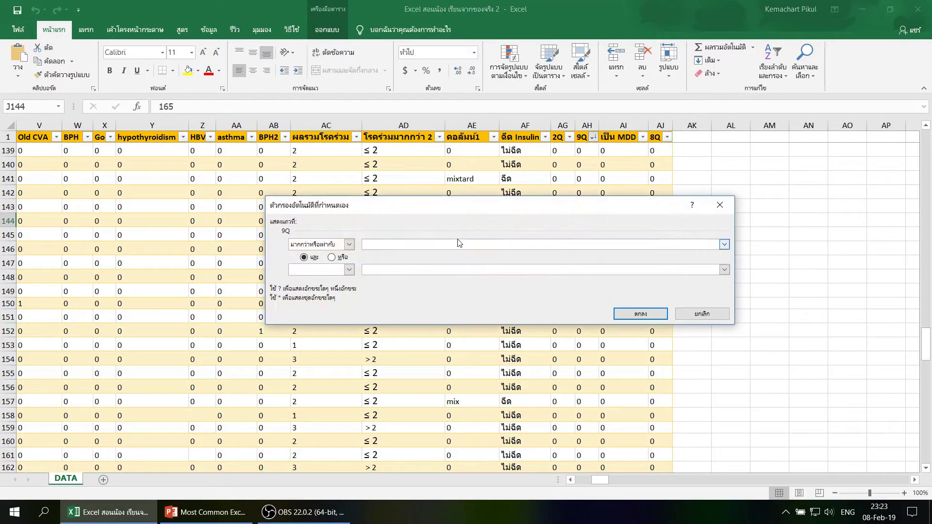
click(646, 315)
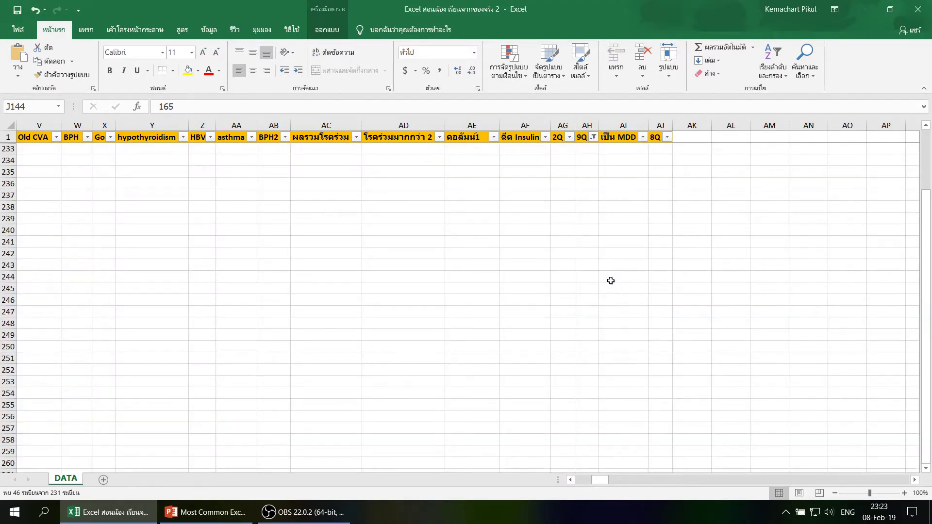
scroll(611, 281, up, 3)
scroll(611, 280, up, 4)
scroll(611, 281, up, 4)
scroll(610, 280, up, 4)
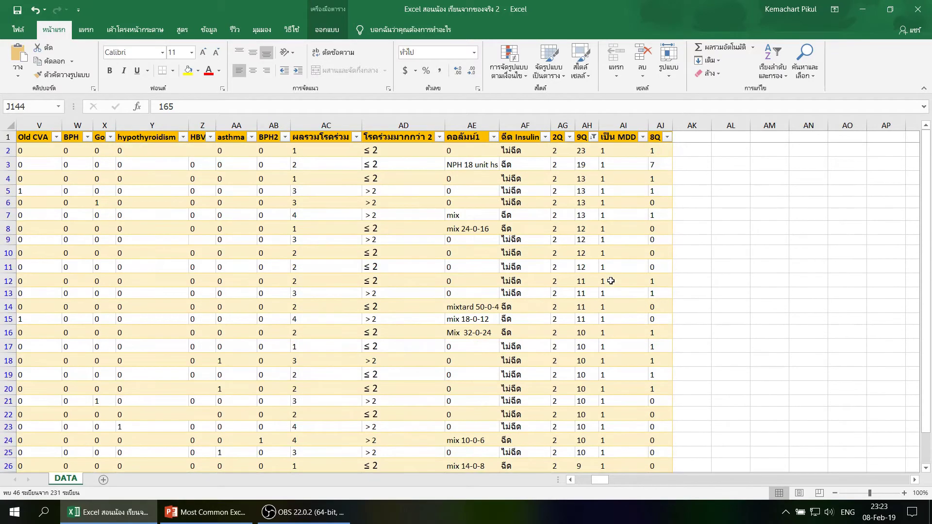
scroll(610, 281, down, 8)
scroll(587, 328, up, 6)
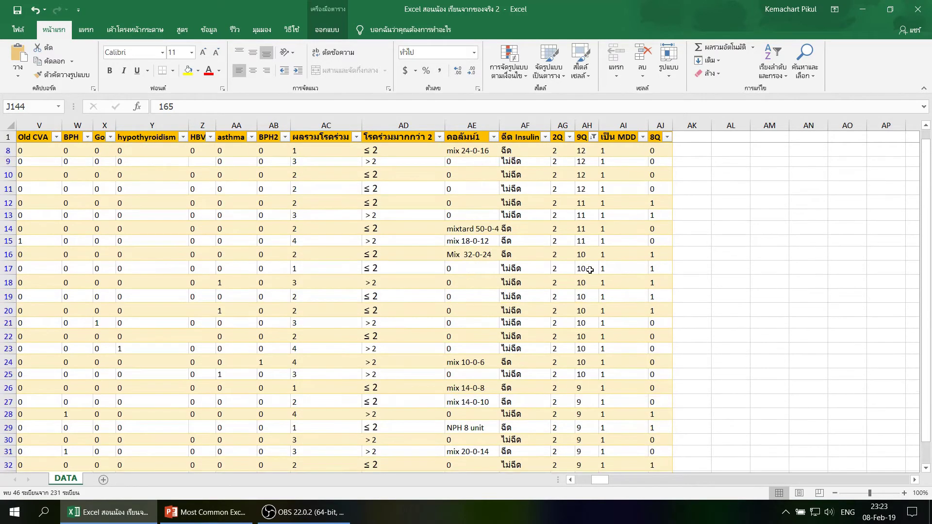
scroll(589, 270, up, 2)
Step: Change the 9Q filter to Between 5 and 10, leaving 54 of 231 records
click(594, 137)
mouse_move(640, 223)
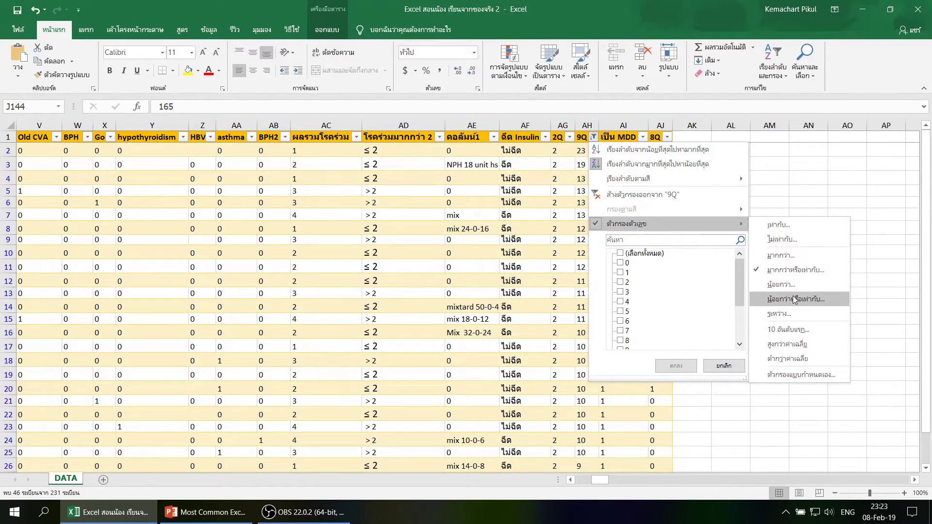
click(780, 314)
text(10)
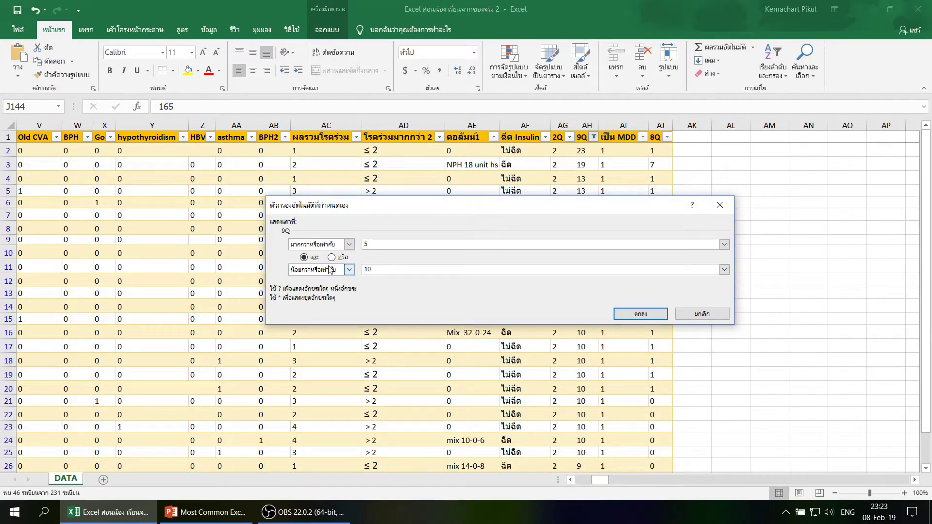
click(641, 314)
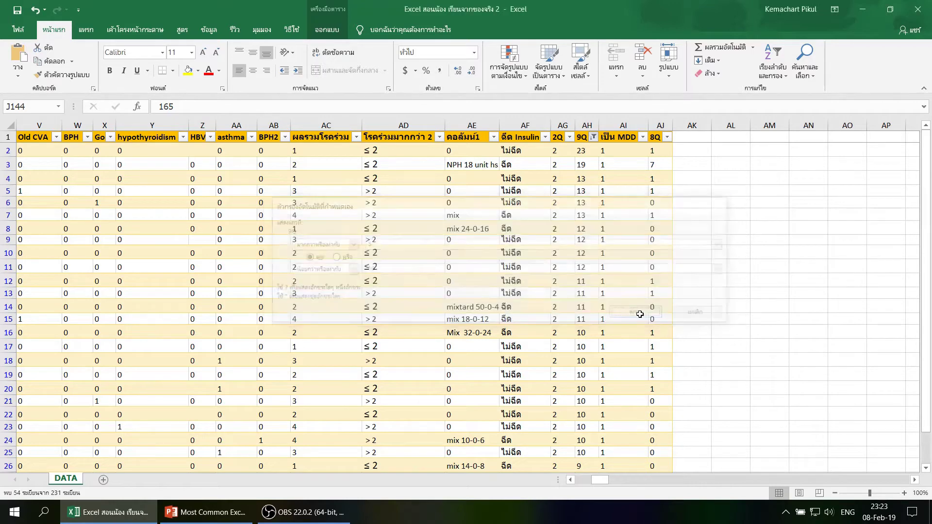
scroll(590, 194, down, 7)
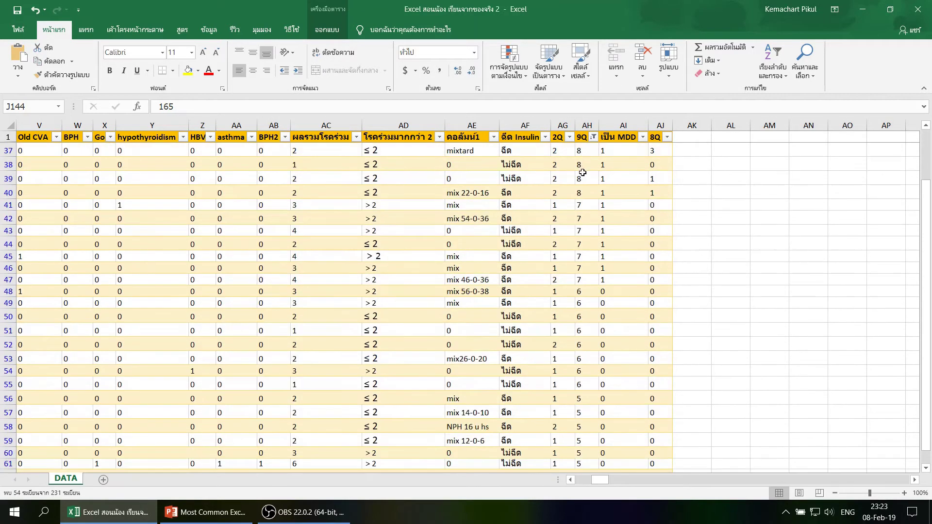
scroll(583, 291, down, 4)
scroll(573, 245, up, 6)
scroll(574, 245, up, 5)
click(593, 138)
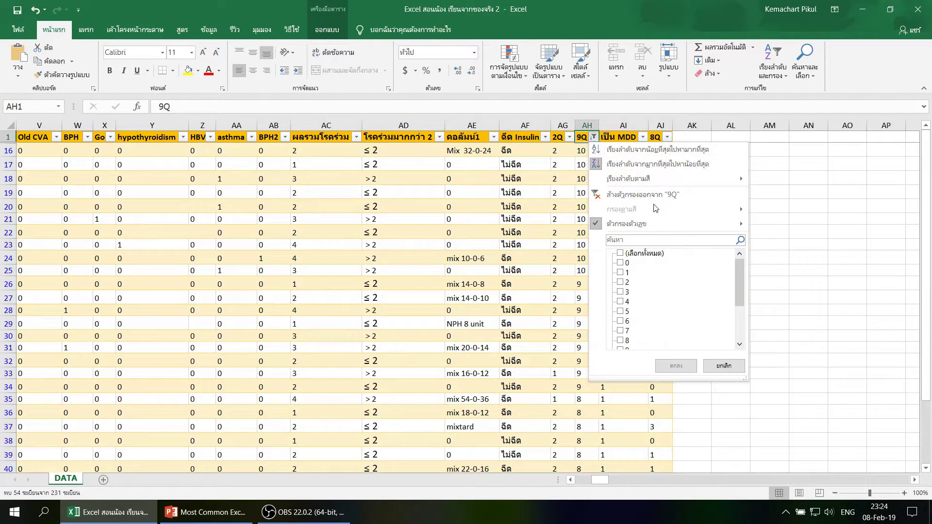
mouse_move(641, 223)
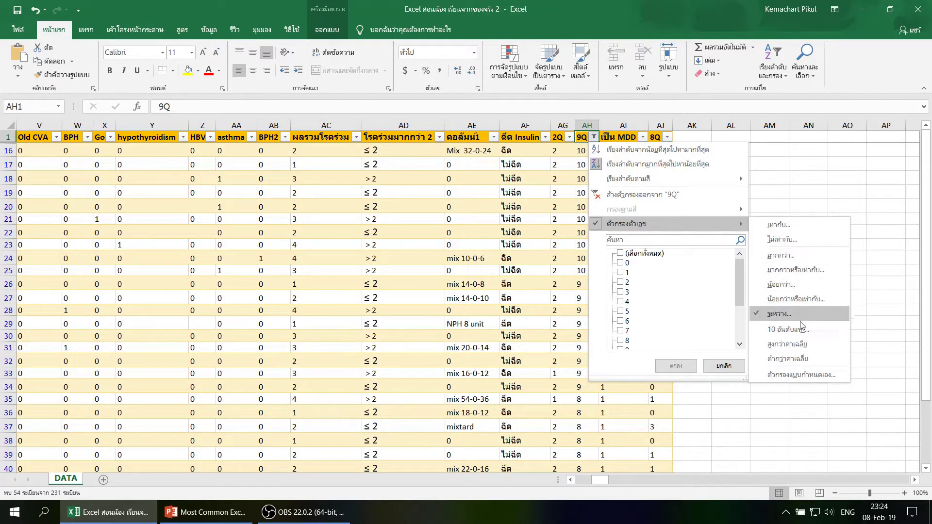
Step: Apply a Top 10 filter on 9Q and inspect the remaining high scores
click(802, 329)
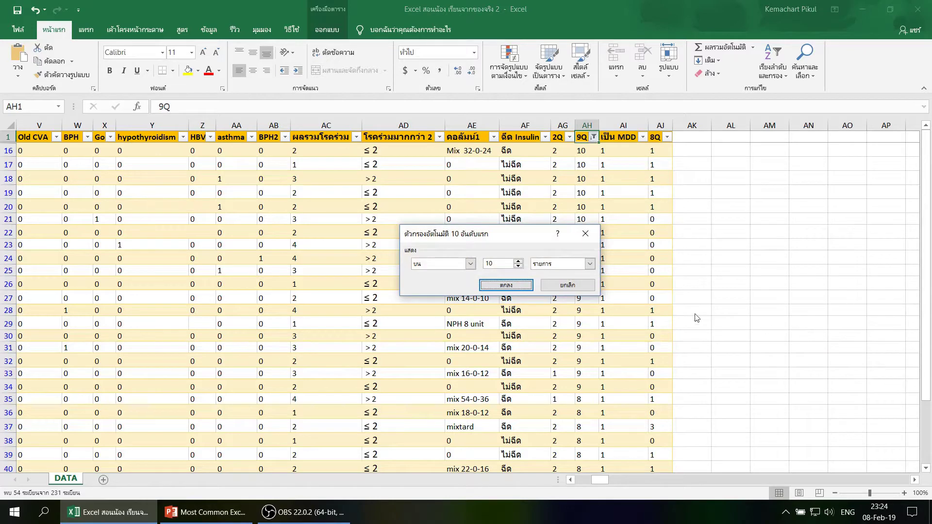
click(505, 287)
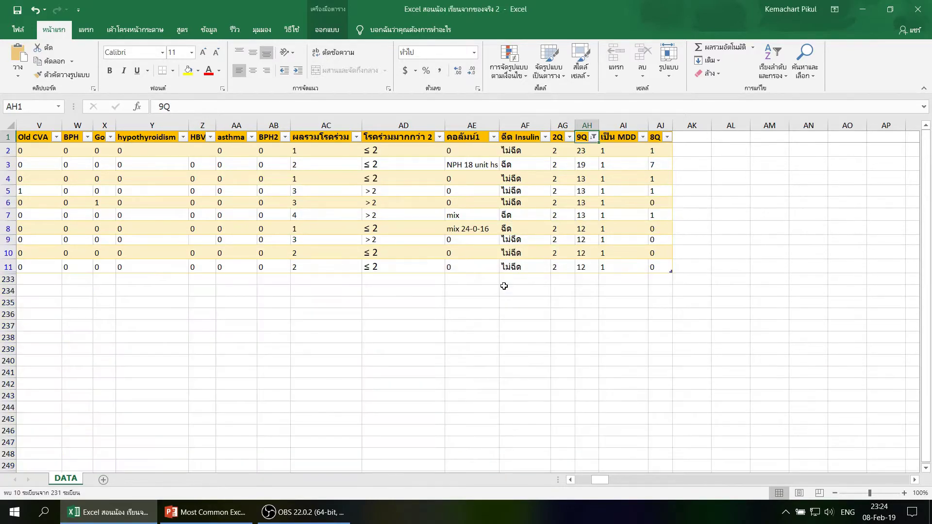
click(586, 151)
click(585, 179)
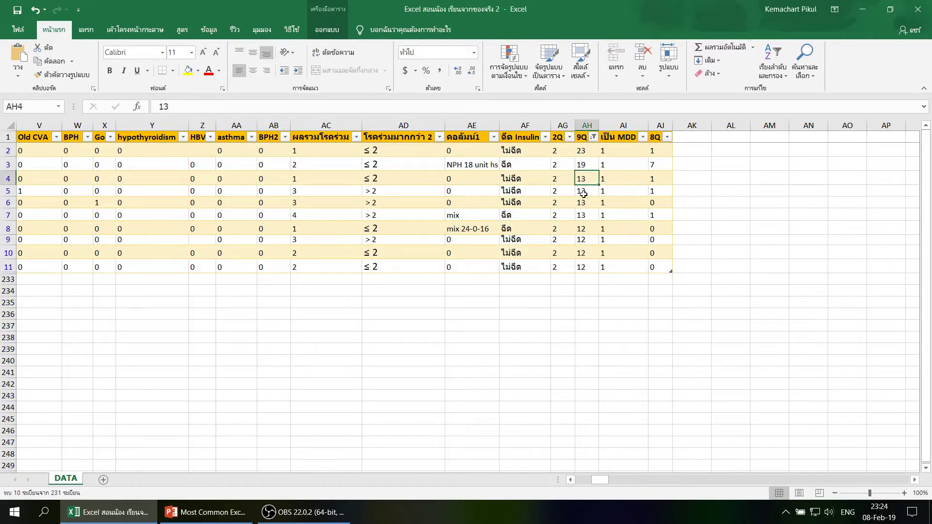
click(586, 196)
click(585, 239)
click(587, 264)
click(585, 216)
click(585, 164)
click(586, 150)
click(586, 165)
drag(585, 240, 585, 253)
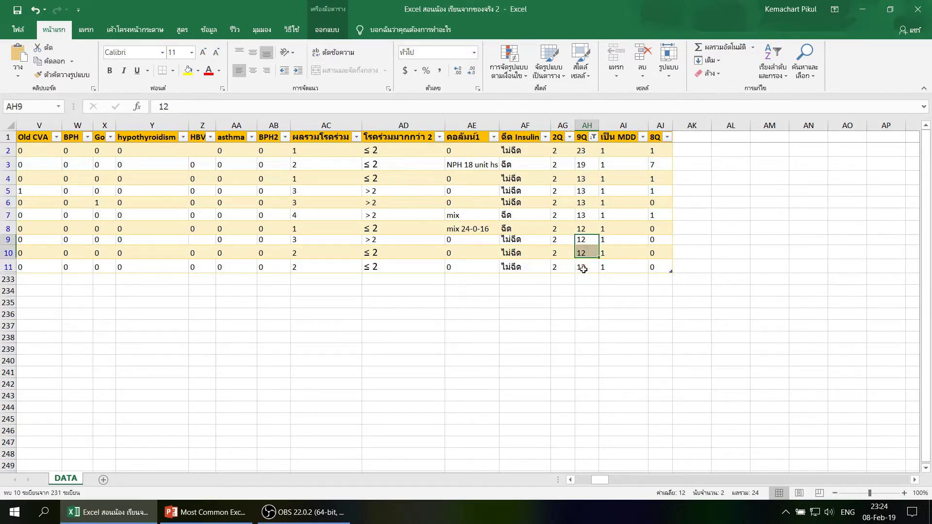
click(588, 166)
Step: Abandon a custom 9Q condition and clear the filter from 9Q
click(593, 137)
mouse_move(655, 224)
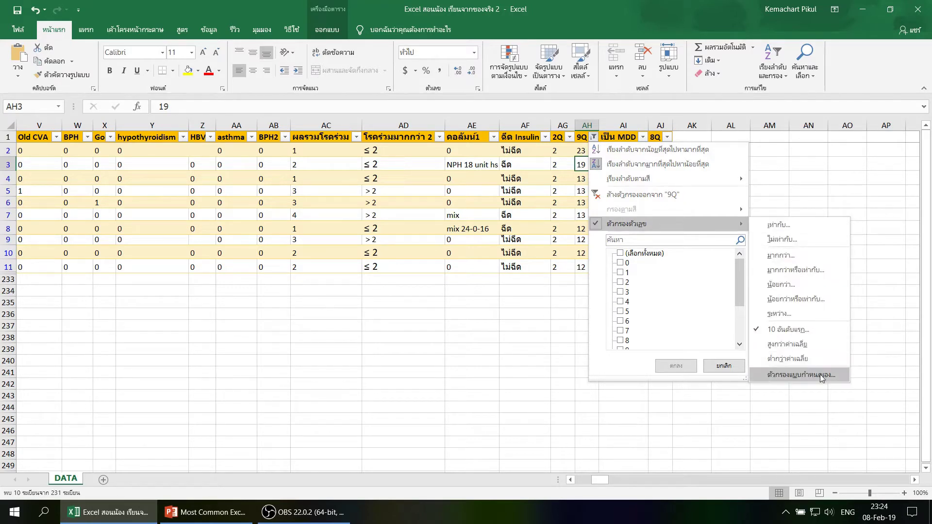
click(820, 374)
click(351, 245)
click(353, 246)
click(349, 270)
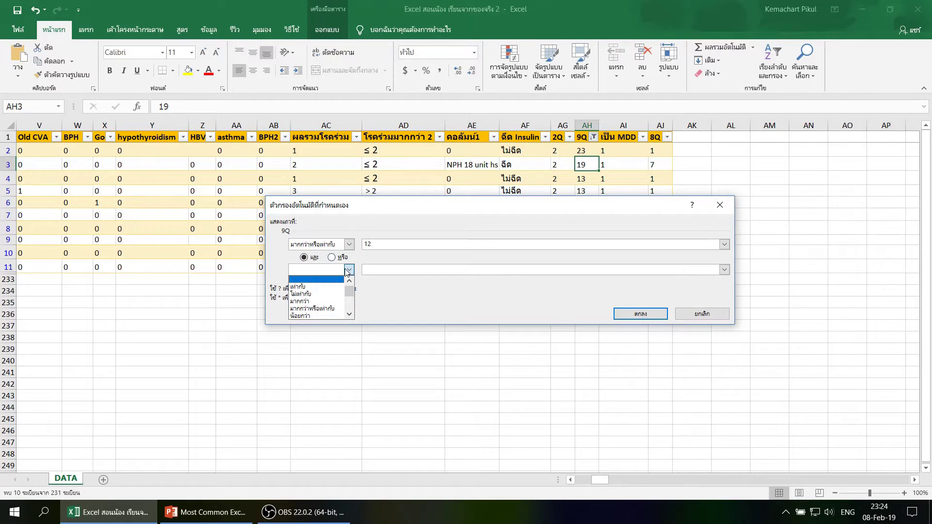
click(350, 269)
click(708, 314)
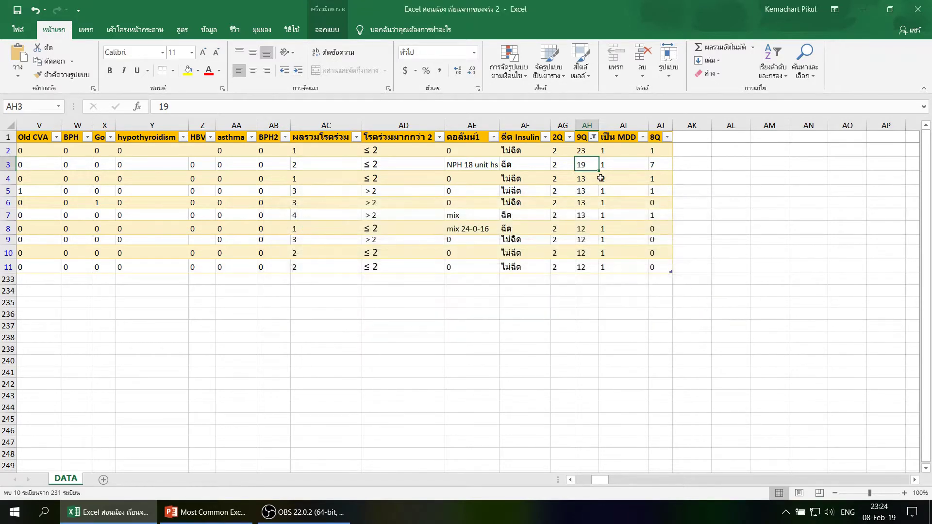
click(593, 137)
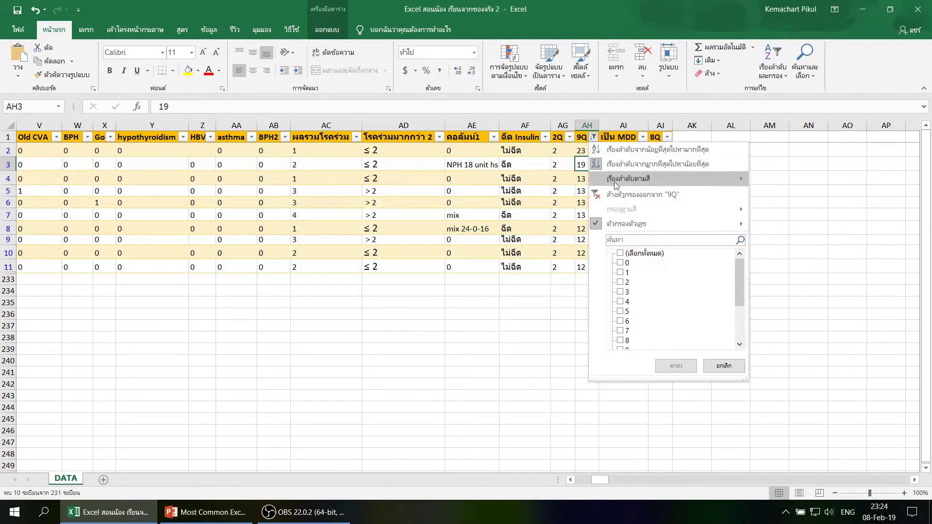
click(624, 255)
click(621, 254)
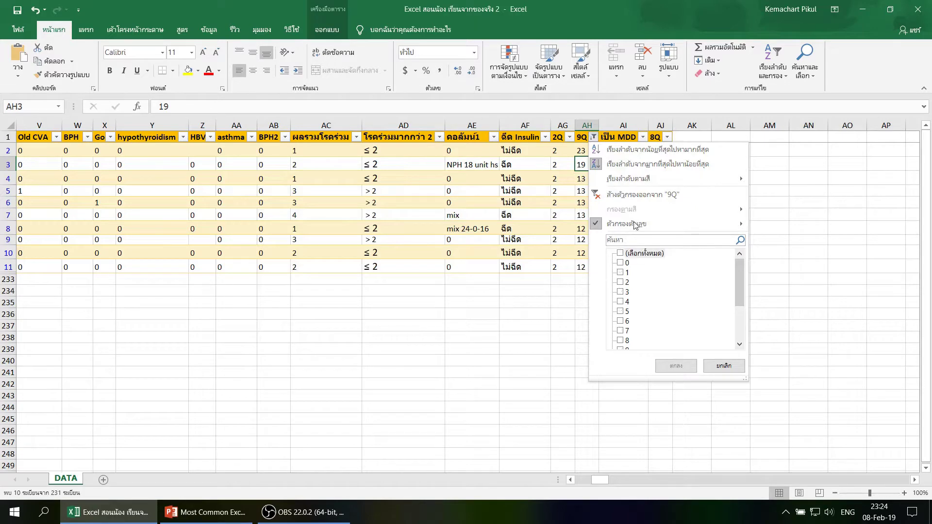
click(644, 197)
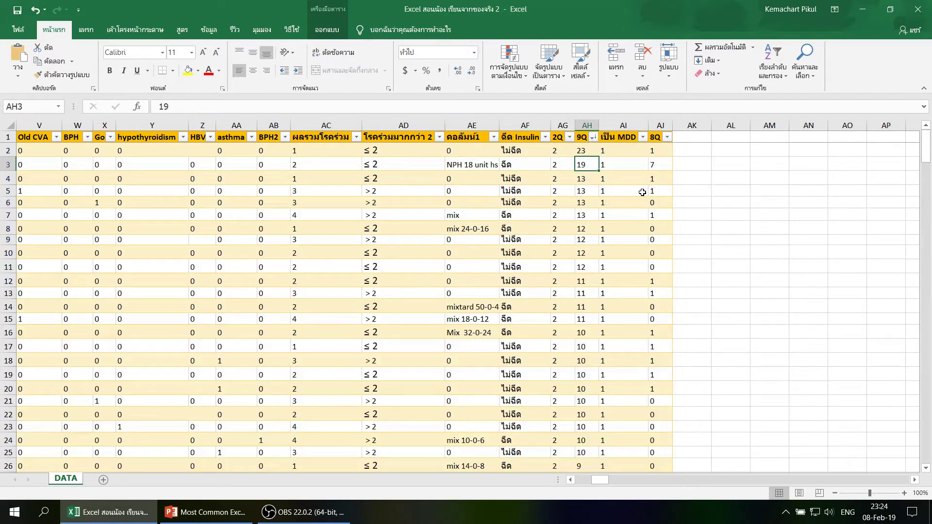
Step: Sort the table by 9Q from largest to smallest, starting at 23
click(594, 138)
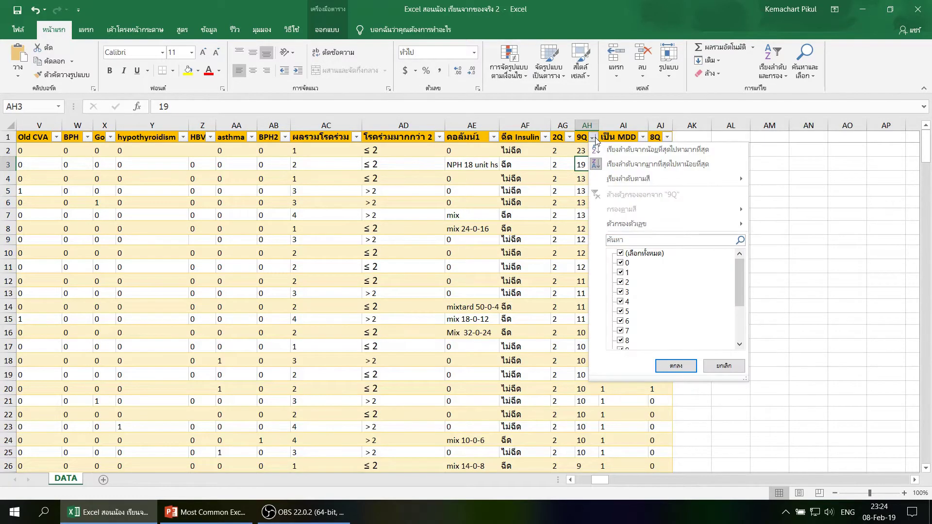
click(640, 151)
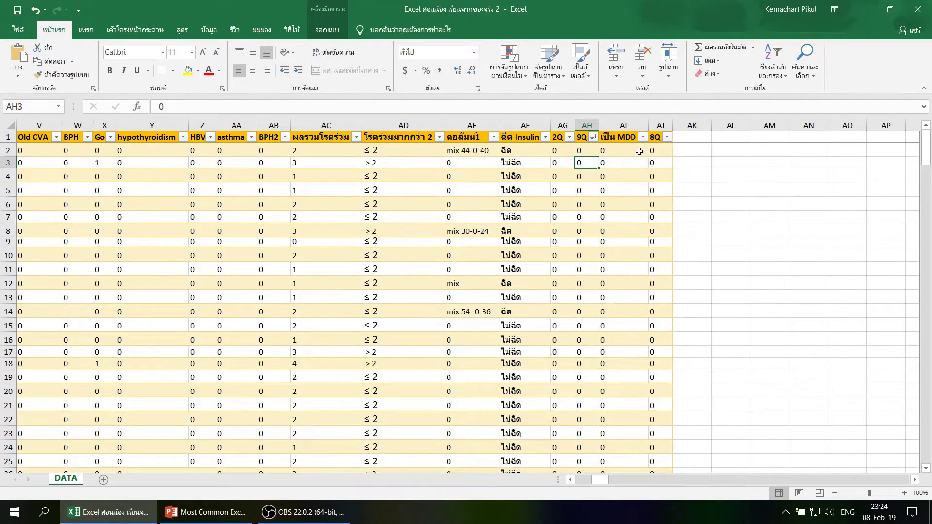
click(593, 138)
click(625, 165)
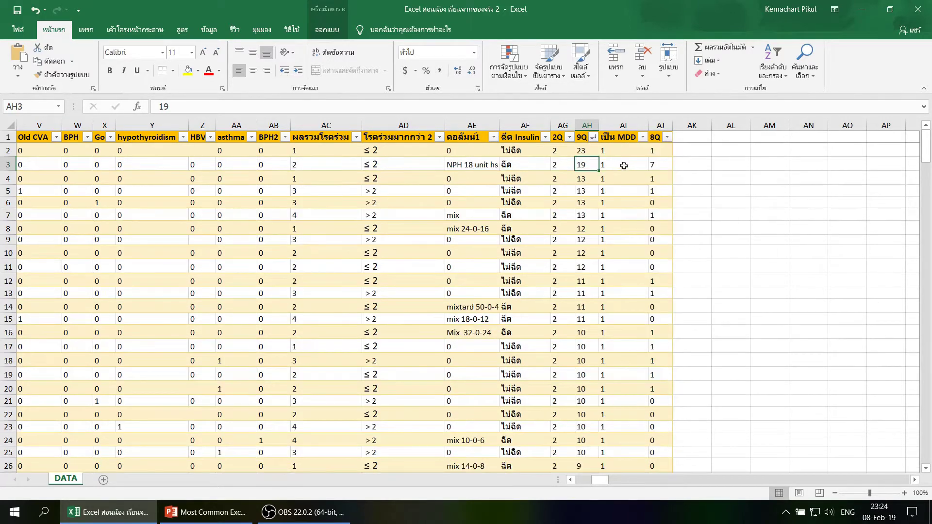
click(594, 137)
mouse_move(627, 179)
click(502, 243)
Step: Filter ฉีด Insulin with a custom 'contains ไม' condition to show the ไม่ฉีด rows
click(545, 137)
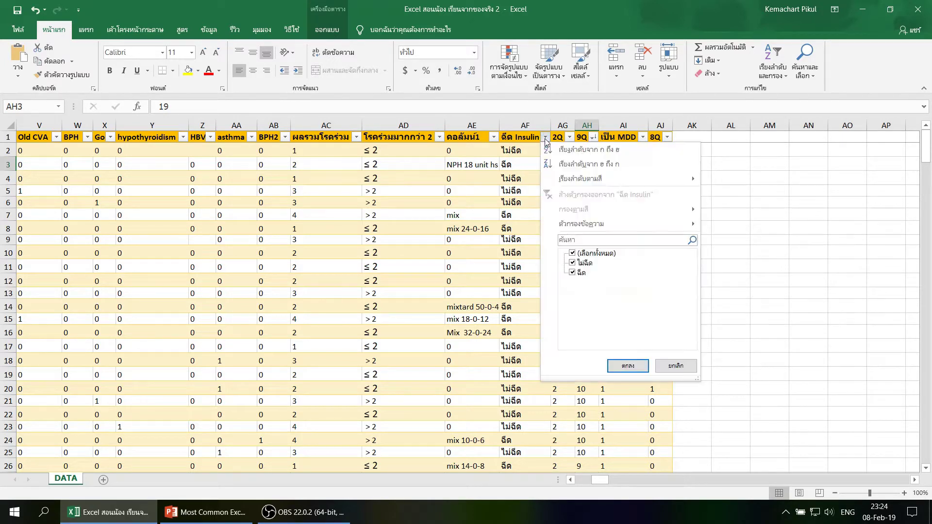
mouse_move(581, 223)
click(741, 284)
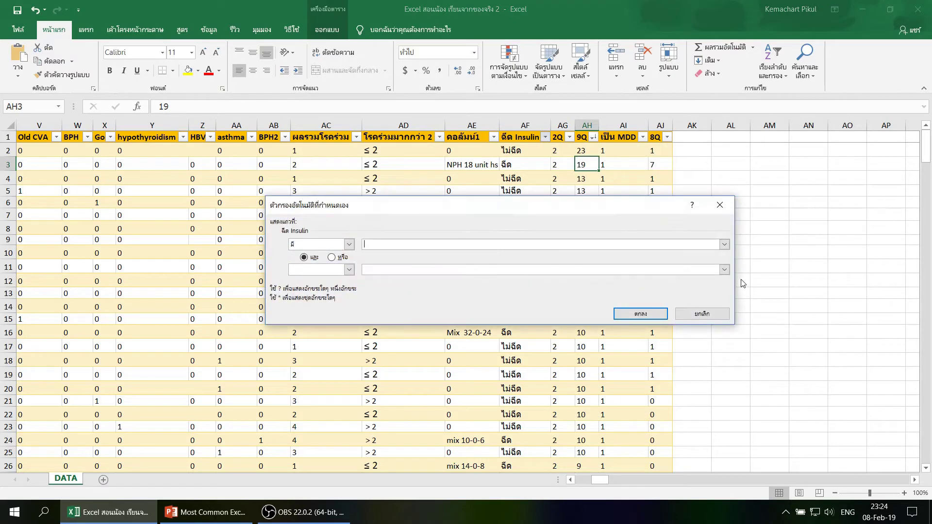
text(ไม)
click(632, 314)
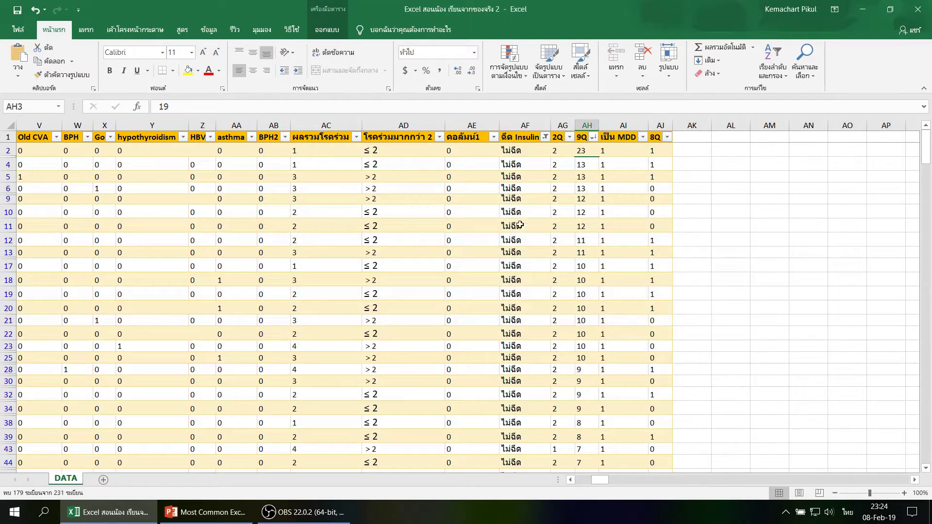
scroll(520, 195, down, 2)
scroll(521, 195, down, 4)
scroll(519, 210, down, 4)
scroll(519, 211, down, 4)
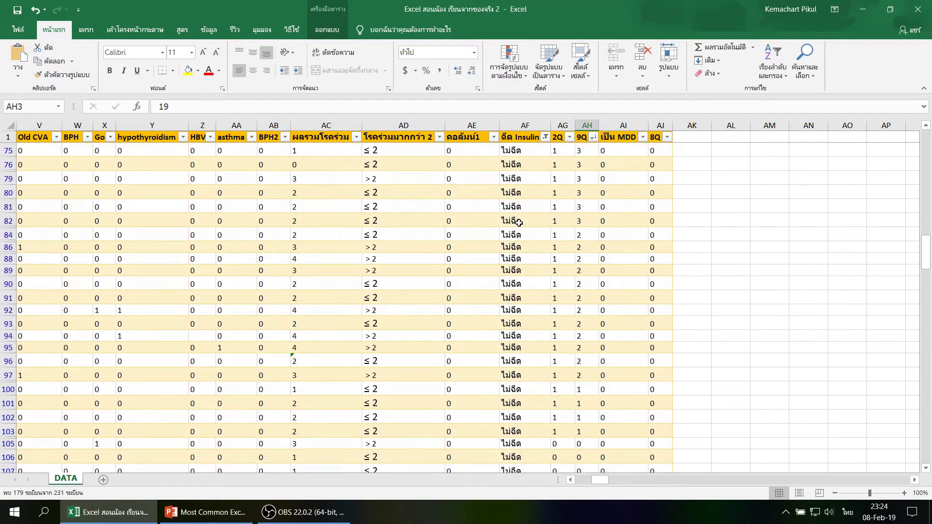
scroll(519, 219, down, 4)
scroll(520, 225, down, 8)
scroll(520, 234, down, 4)
scroll(520, 234, up, 8)
scroll(520, 234, up, 4)
scroll(520, 243, down, 8)
scroll(518, 249, down, 8)
scroll(519, 249, down, 8)
scroll(512, 257, down, 10)
scroll(512, 257, up, 8)
scroll(568, 175, up, 3)
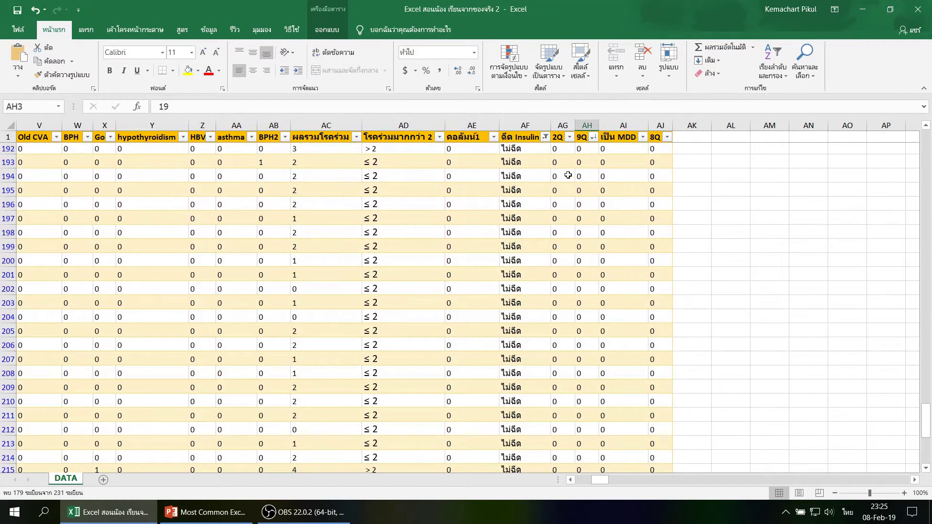
Step: Change the ฉีด Insulin condition to 'begins with ฉีด', leaving 52 of 231 records
click(546, 137)
mouse_move(597, 224)
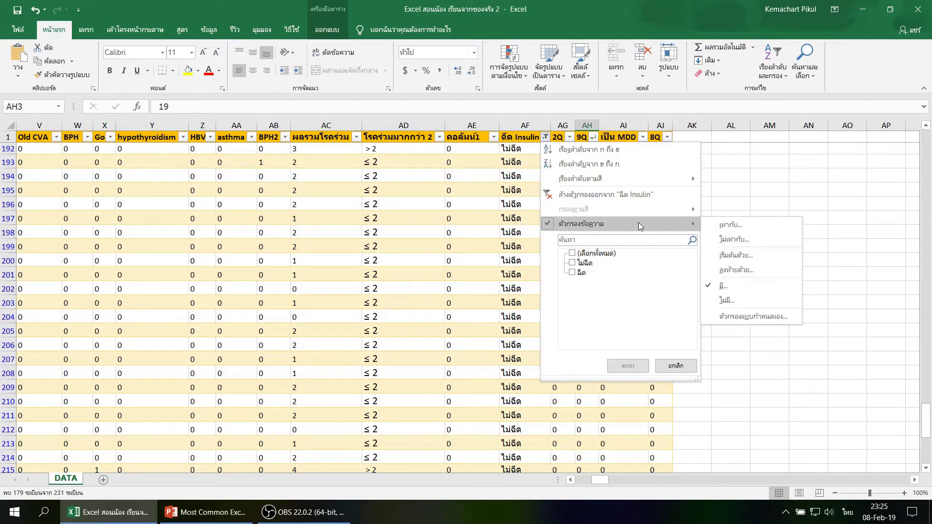
click(731, 255)
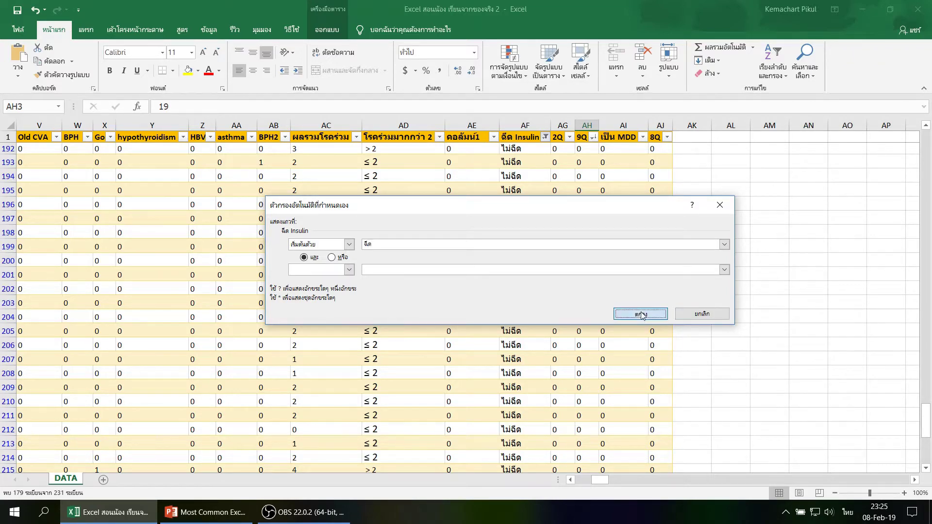
click(641, 313)
scroll(554, 231, up, 3)
scroll(555, 230, up, 5)
scroll(555, 230, up, 5)
scroll(555, 231, up, 5)
click(546, 138)
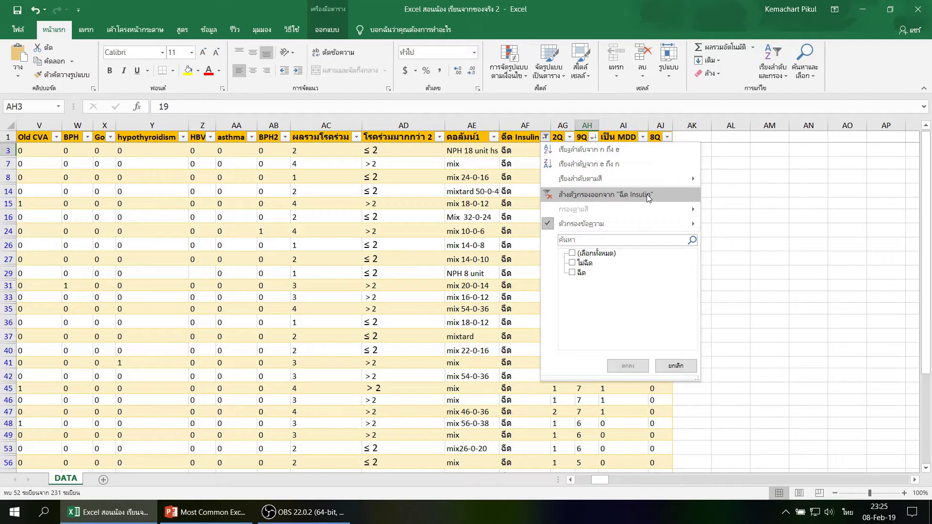
Step: Clear the ฉีด Insulin filter and select a cell back in the patient table
click(648, 195)
drag(602, 480, 571, 481)
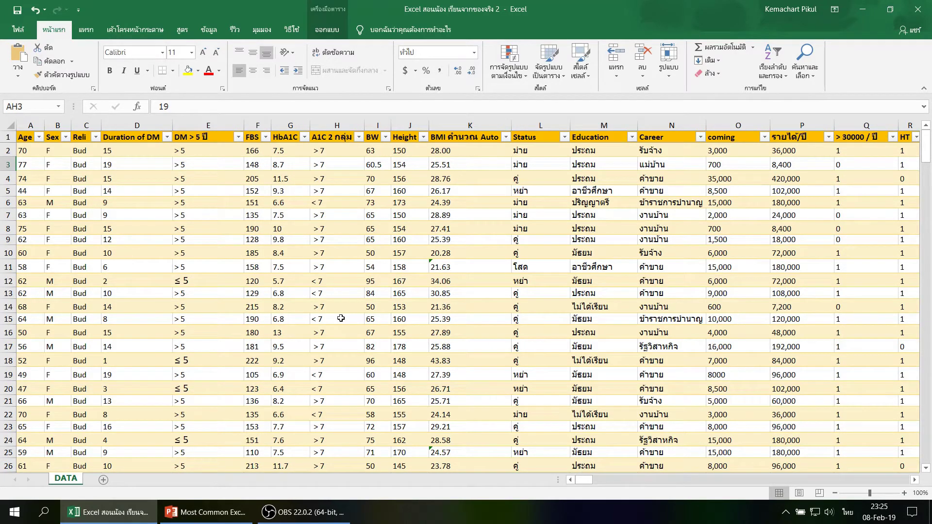
click(528, 250)
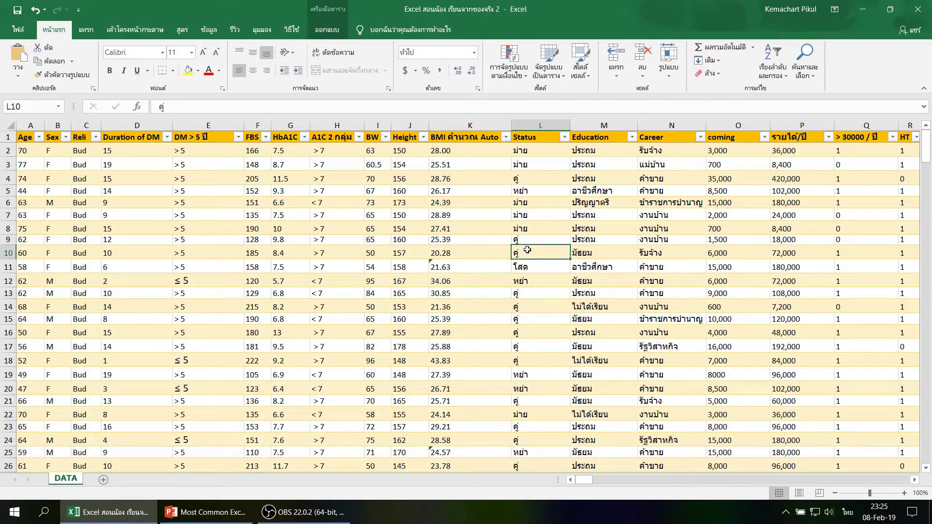
click(407, 139)
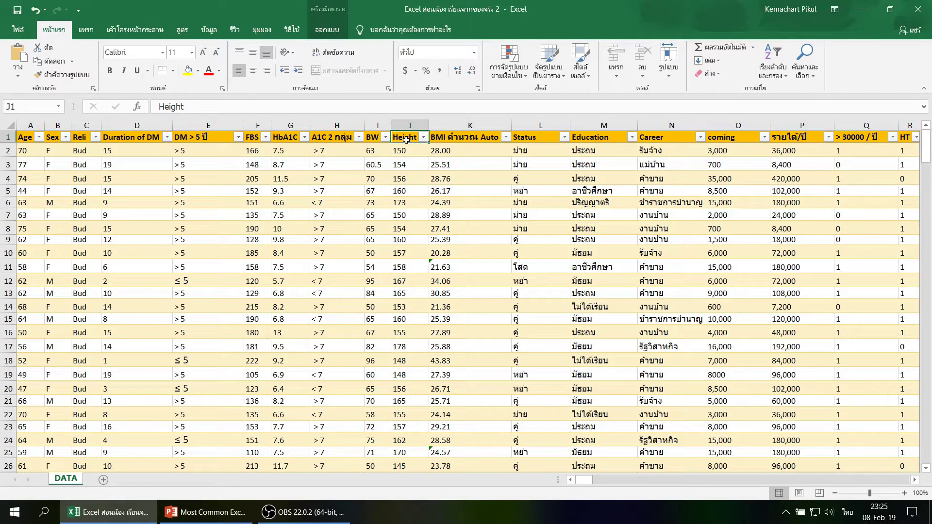
click(87, 30)
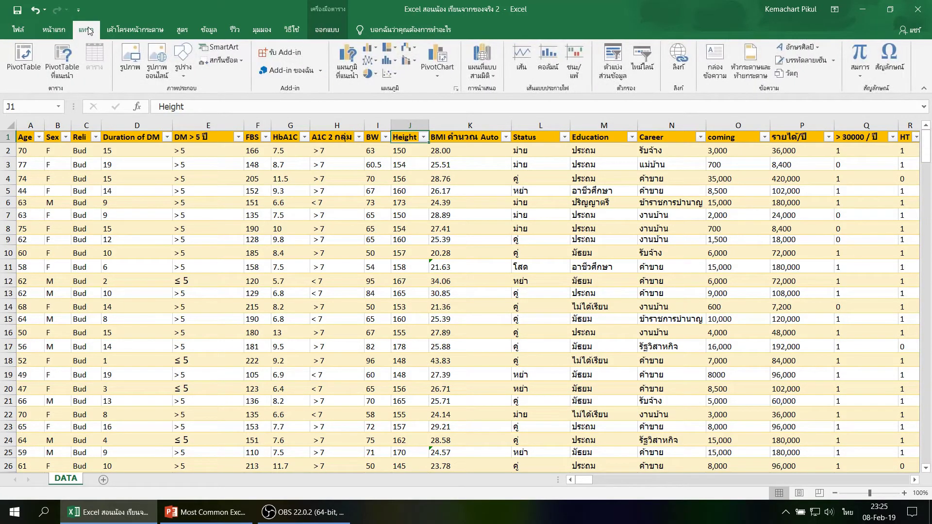
Step: Insert a PivotTable from Table1 on a new worksheet
click(23, 58)
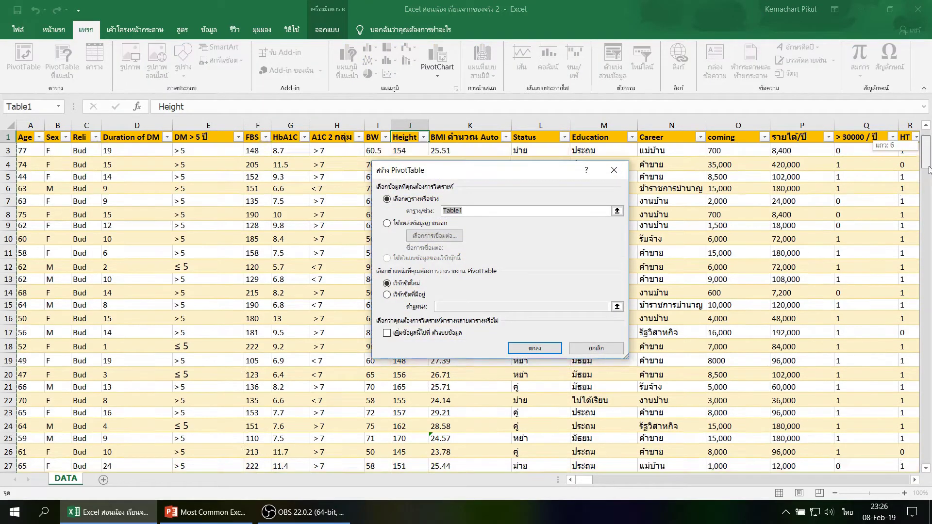
mouse_move(926, 148)
mouse_down()
mouse_move(925, 289)
mouse_move(839, 467)
mouse_up()
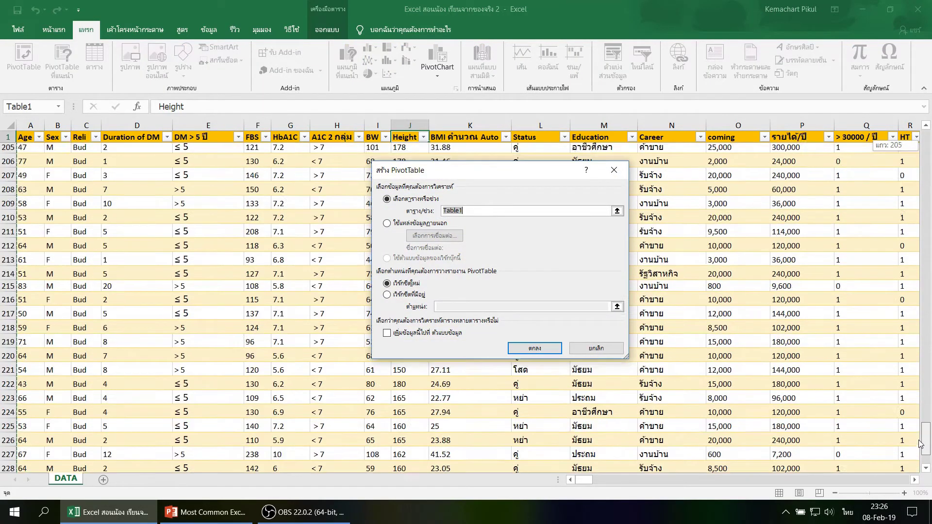
click(541, 348)
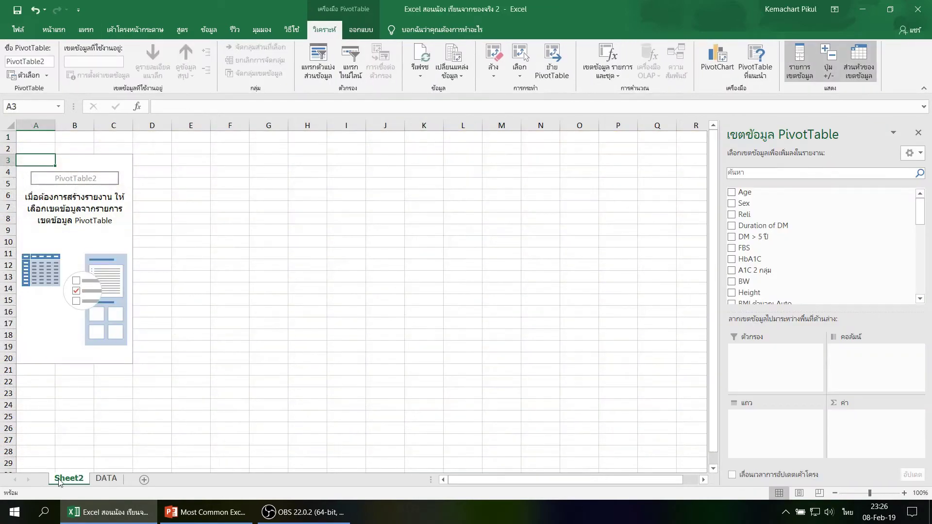
Step: Rename Sheet2 to Baseline, replacing the mistyped Thai text
right_click(60, 480)
click(97, 366)
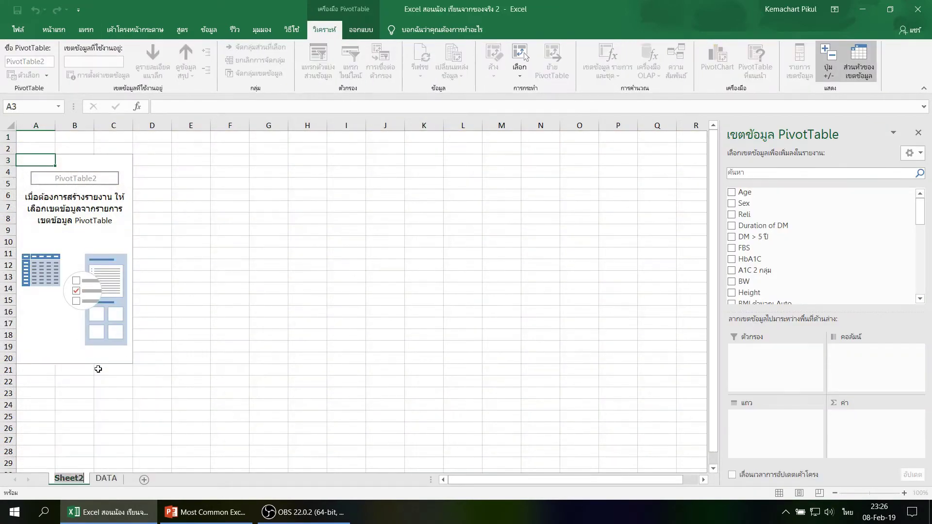
text(ฟ)
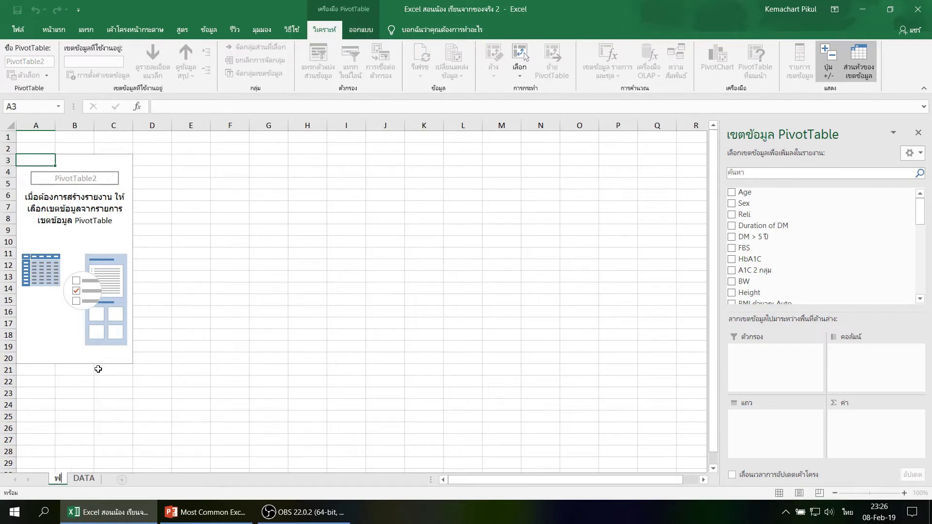
text(ห่าสรึาสร่า)
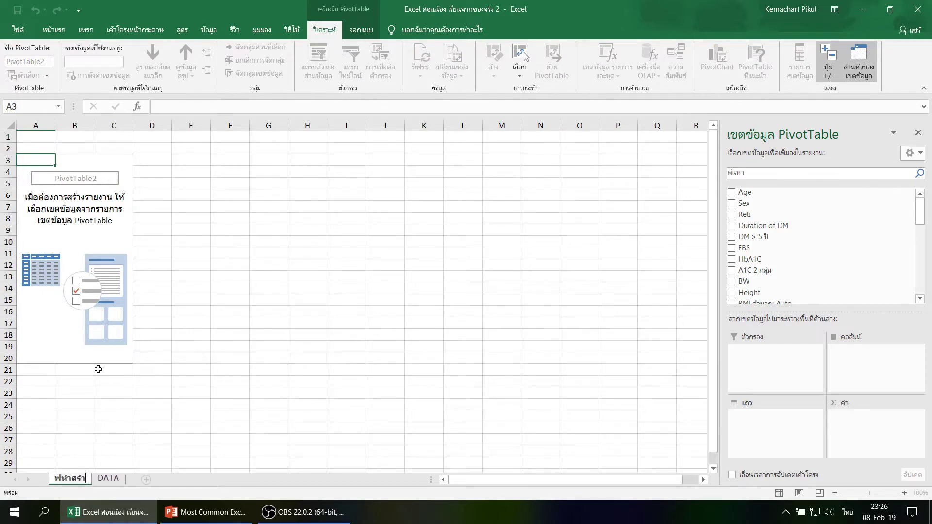
key(BackSpace)
key(BackSpace)
key(BackSpace)
key(BackSpace)
key(BackSpace)
key(BackSpace)
key(alt+shift)
text(Baseline)
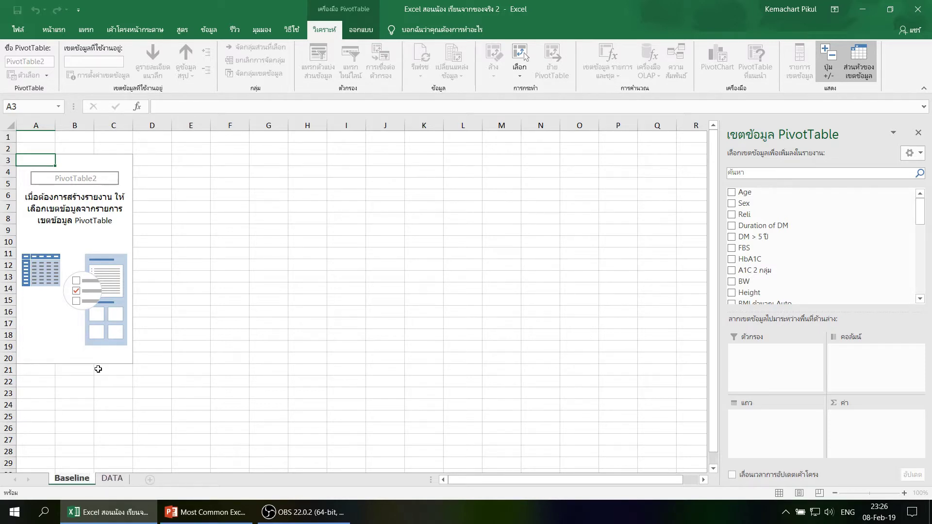
key(Return)
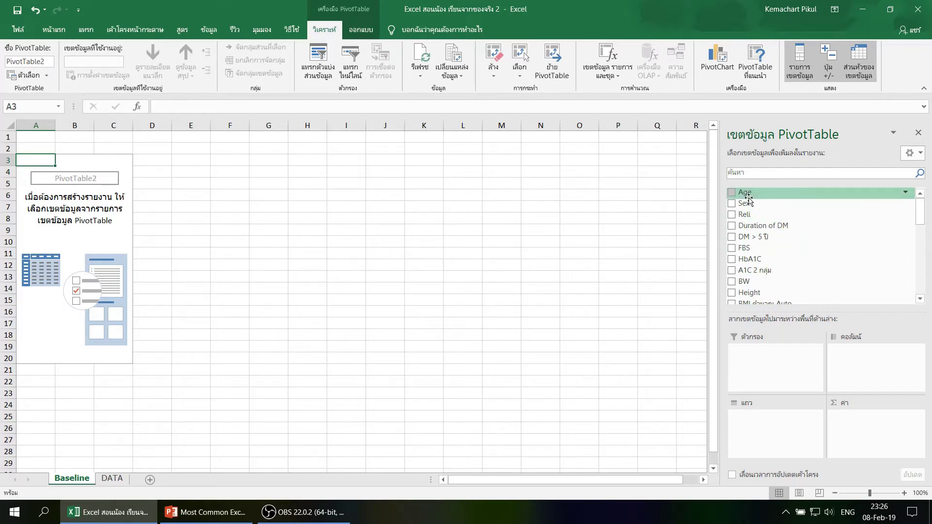
Step: Add Sex to the PivotTable Values as a count totalling 231, then glance at the DATA sheet
mouse_move(744, 203)
mouse_down()
mouse_move(847, 352)
mouse_move(749, 198)
mouse_move(832, 421)
mouse_move(844, 428)
mouse_up()
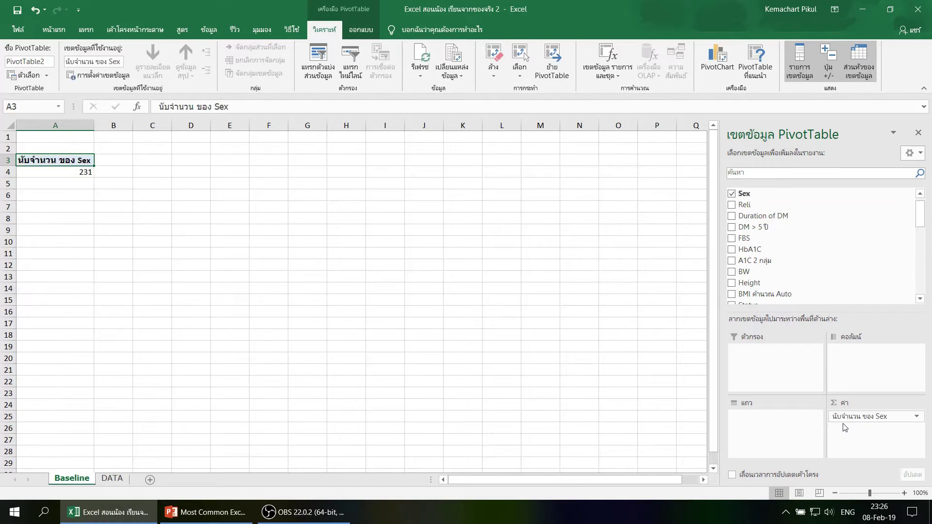
click(86, 176)
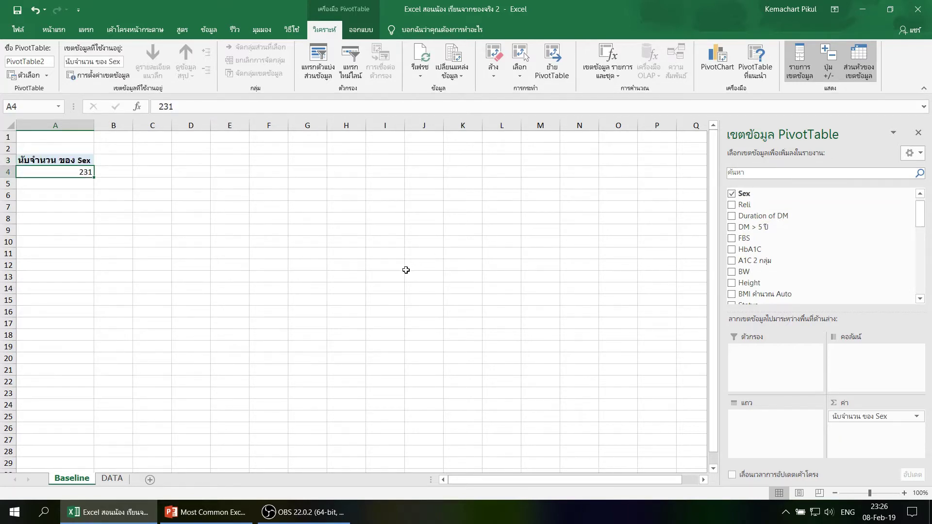
click(112, 478)
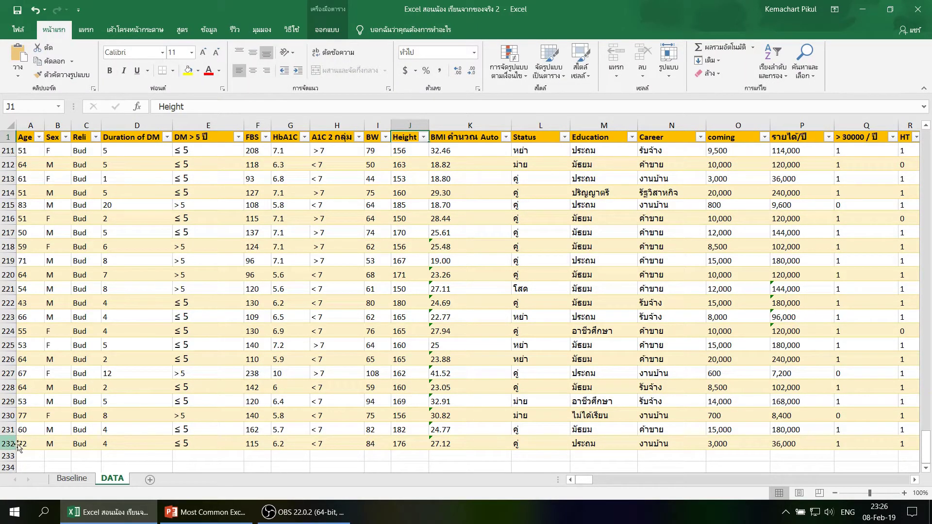
click(69, 479)
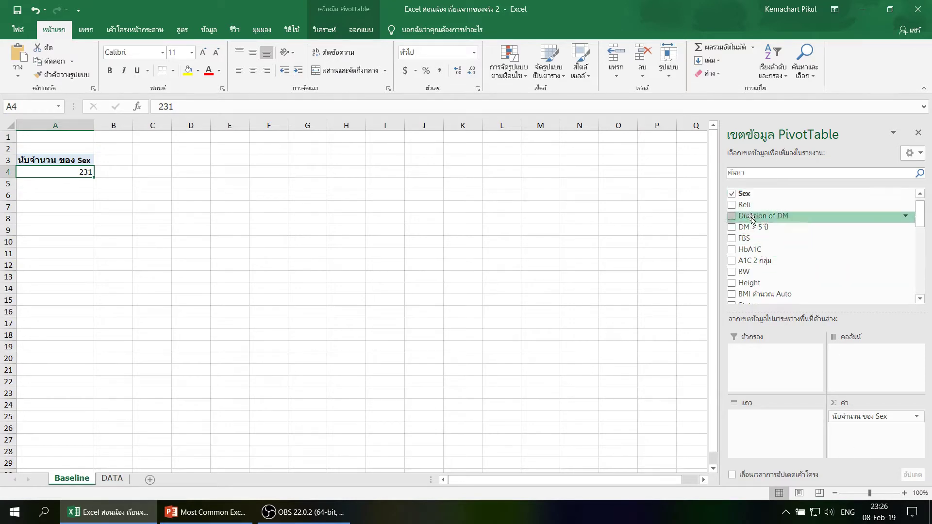
Step: Add Sex to Values again and summarize it by Average, which shows #DIV/0!
drag(796, 194, 876, 444)
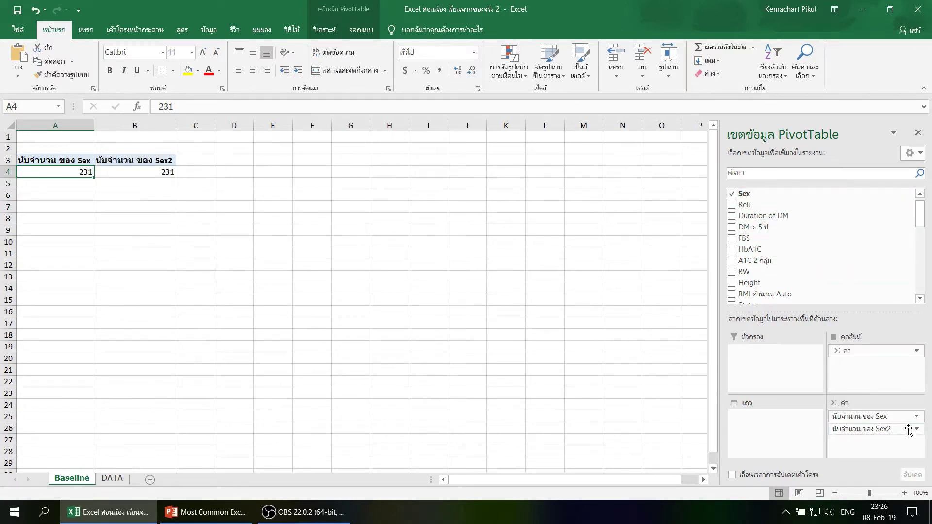
click(900, 428)
click(884, 416)
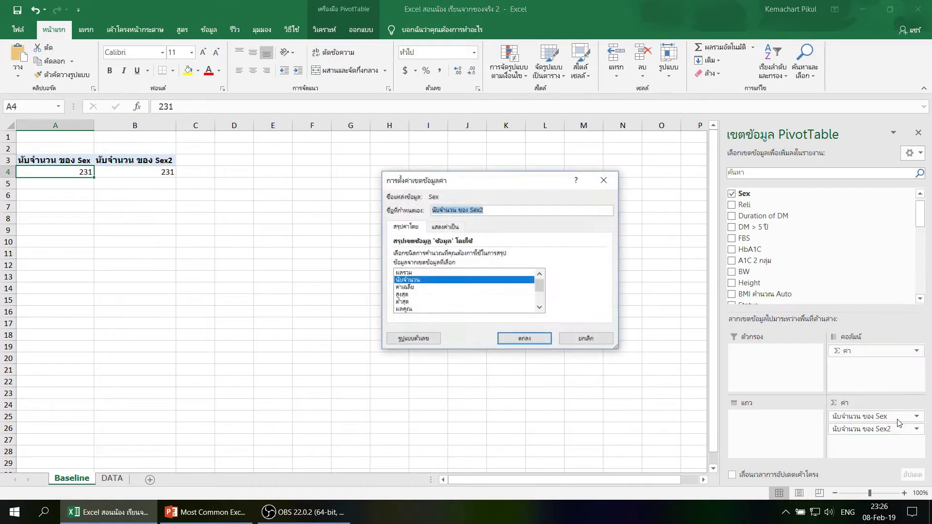
click(417, 287)
click(521, 345)
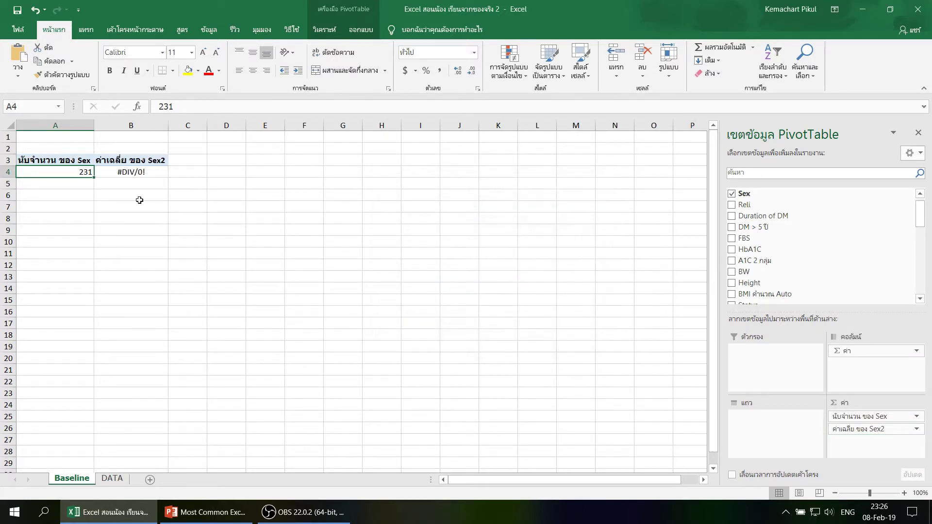
click(141, 174)
mouse_move(131, 172)
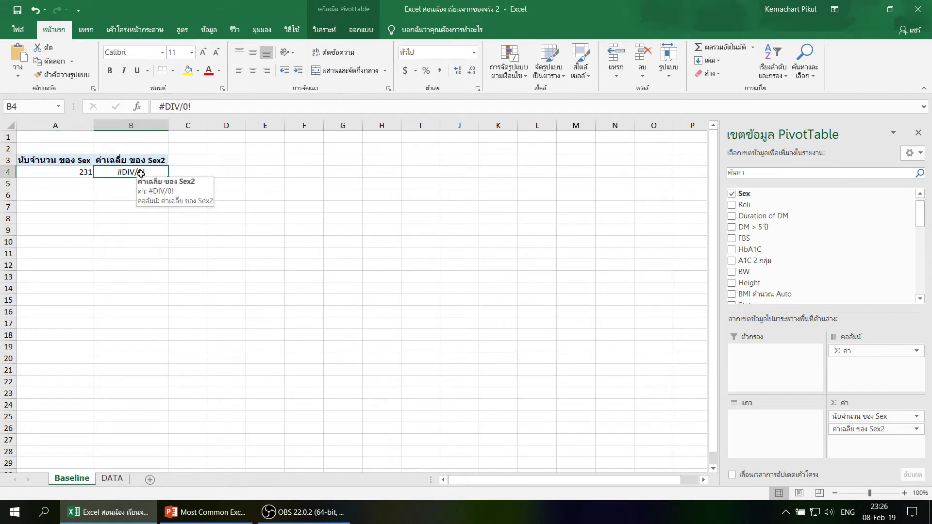
click(129, 183)
click(134, 171)
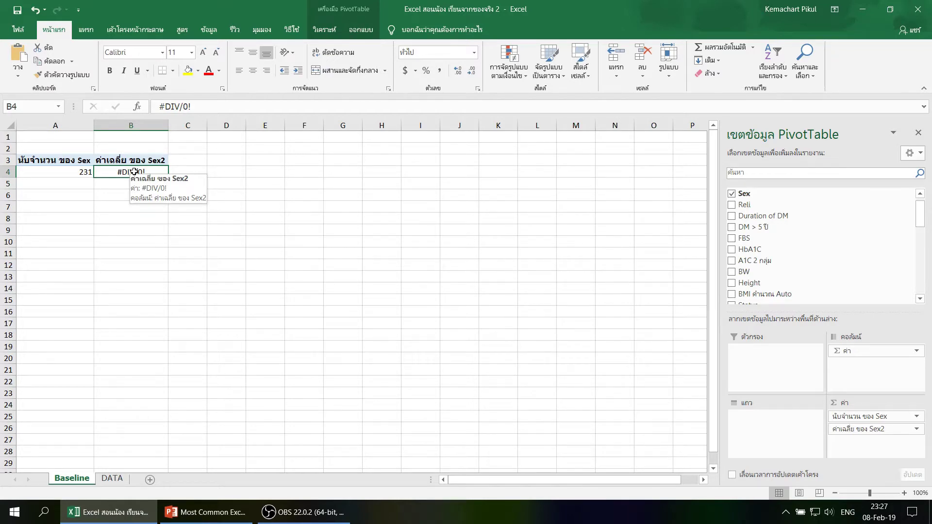
click(133, 184)
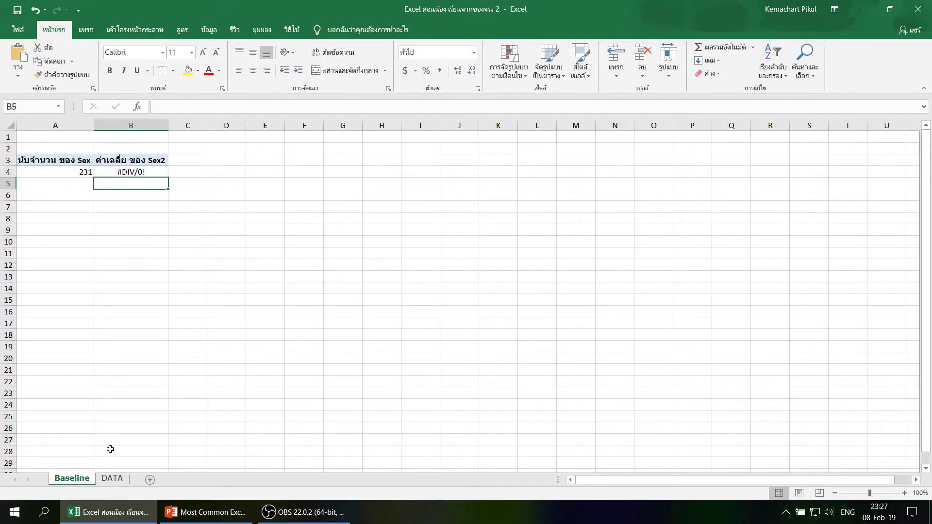
Step: Check the Sex values on DATA, then drag the Average of Sex2 field out of Values
click(111, 477)
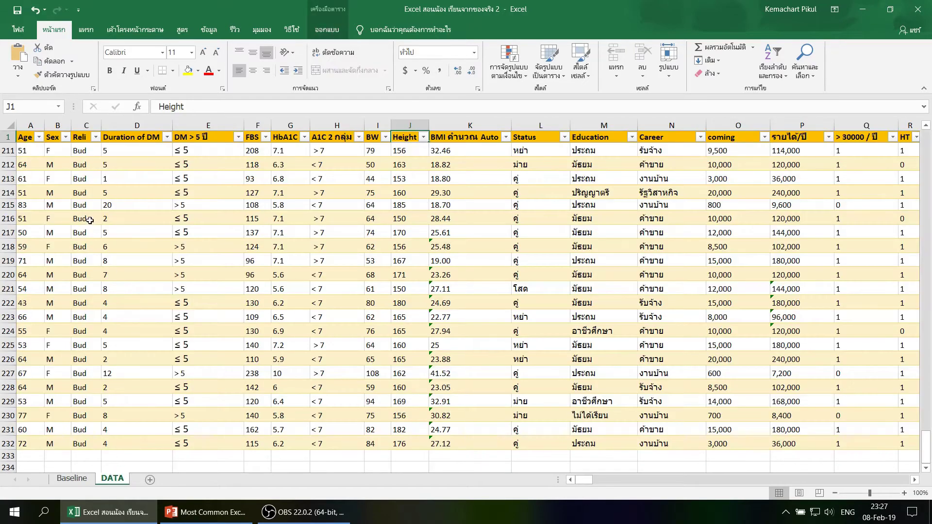
click(53, 164)
click(52, 205)
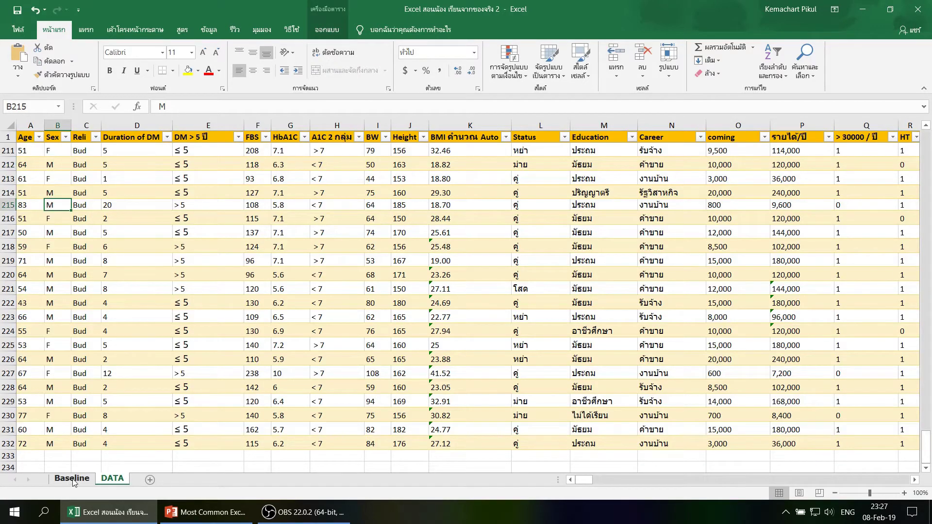
click(71, 478)
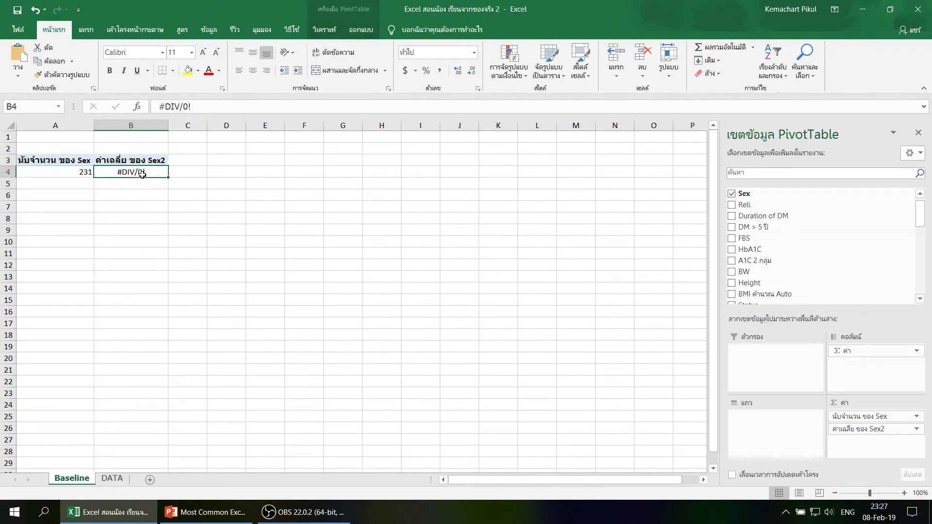
click(142, 174)
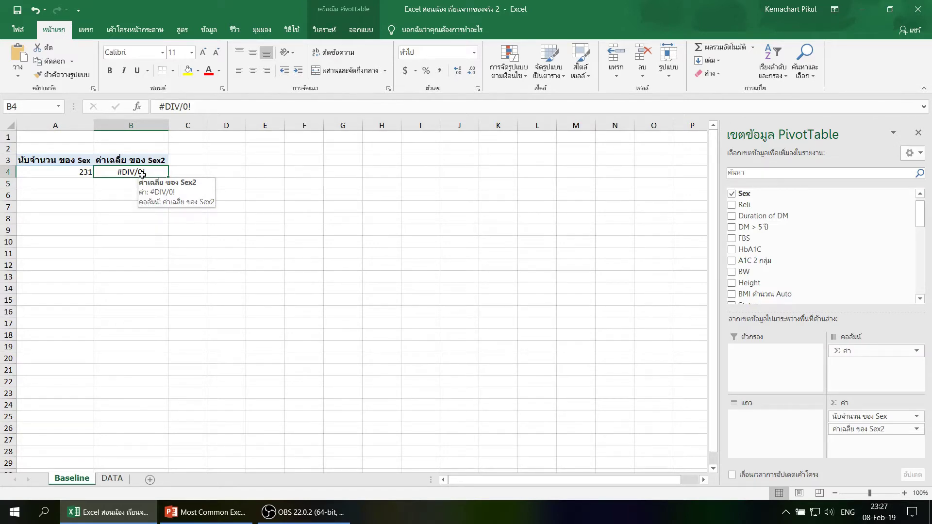
drag(893, 429, 853, 252)
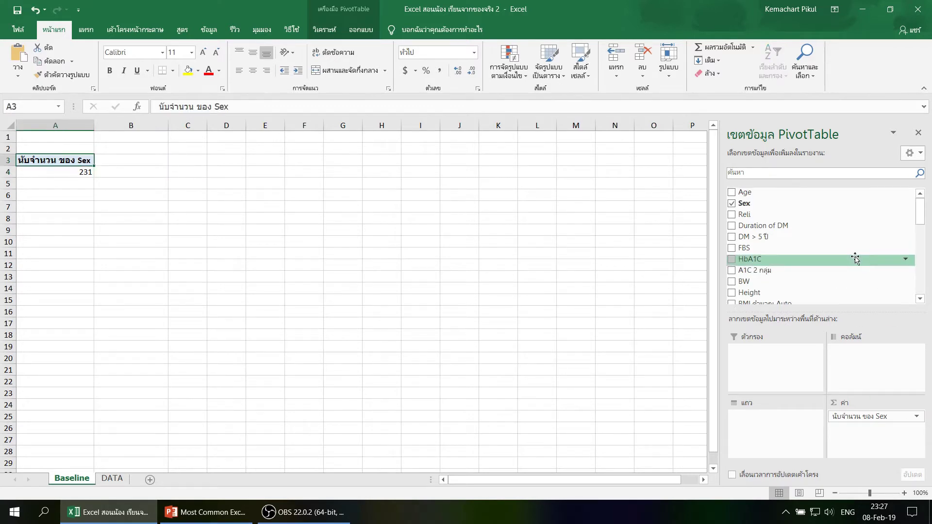
mouse_move(84, 173)
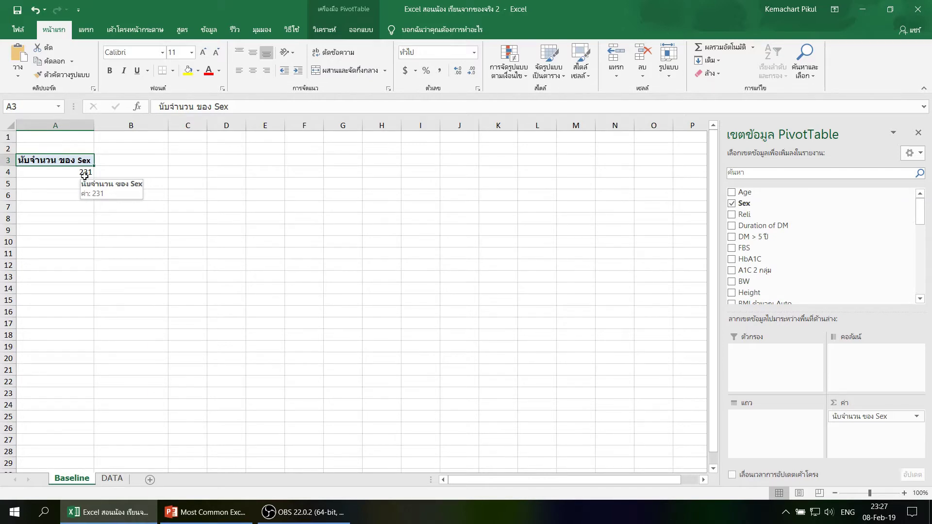
Step: Move the Sex field into the PivotTable's Filters area
click(84, 174)
click(80, 160)
click(82, 171)
click(80, 161)
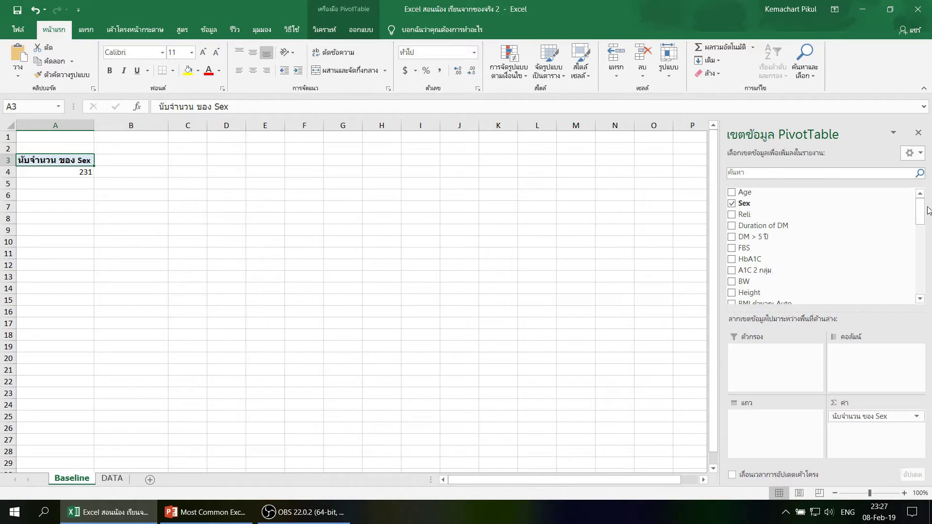
drag(755, 204, 761, 352)
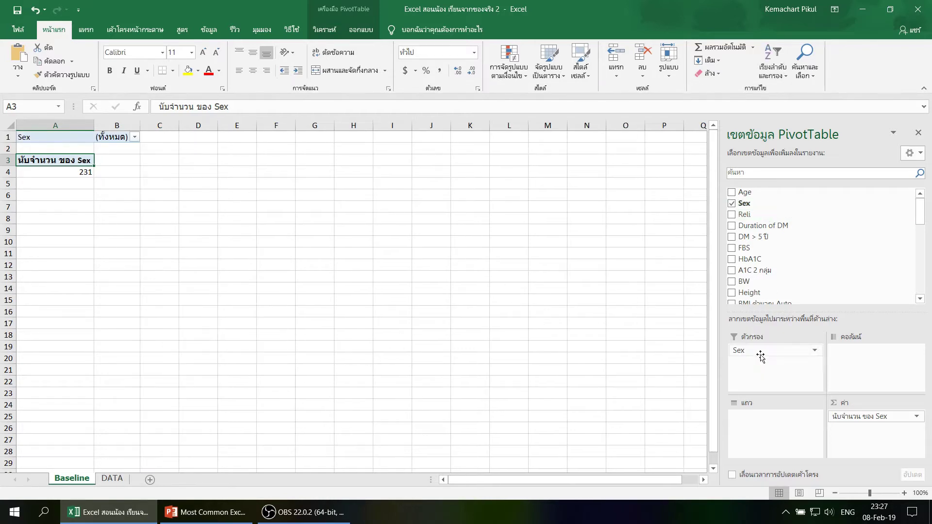
Step: Filter the PivotTable to Sex F, showing 136, then to M, showing 95
click(134, 137)
click(18, 173)
click(74, 289)
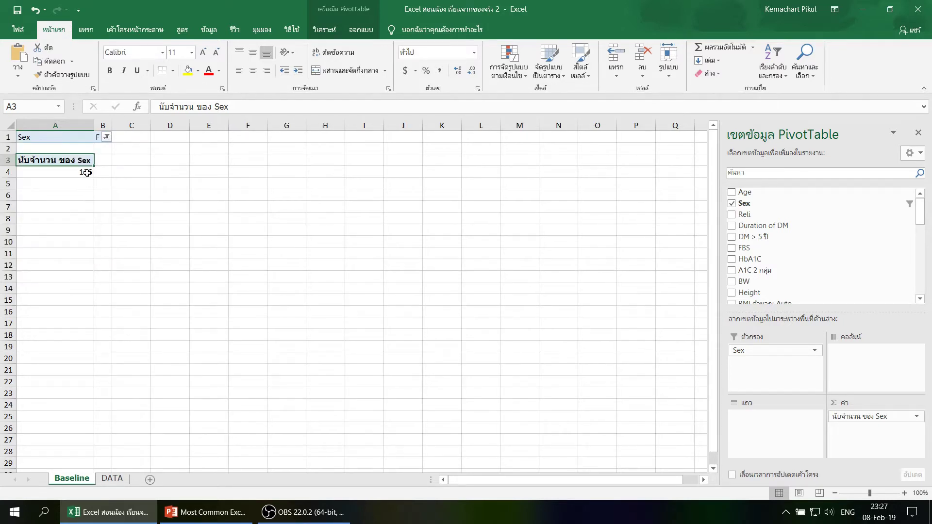
click(86, 173)
click(107, 137)
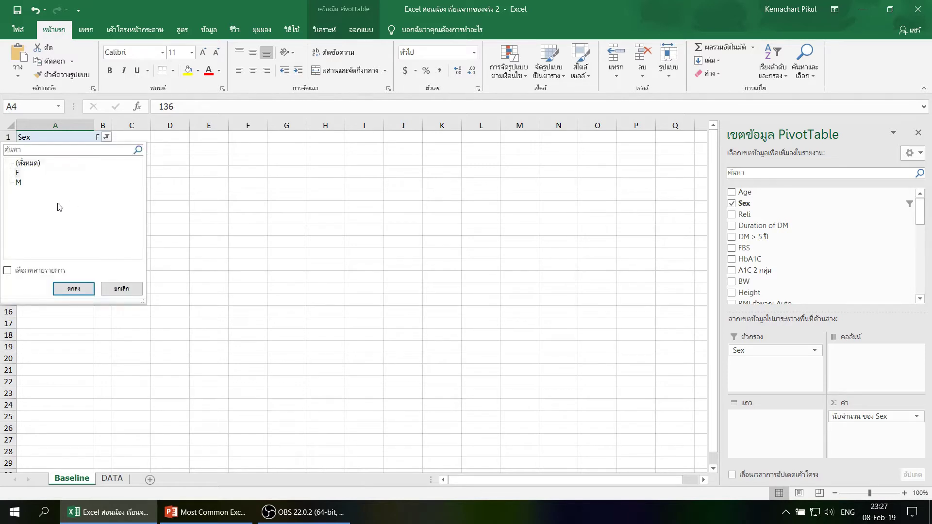
click(18, 182)
click(82, 288)
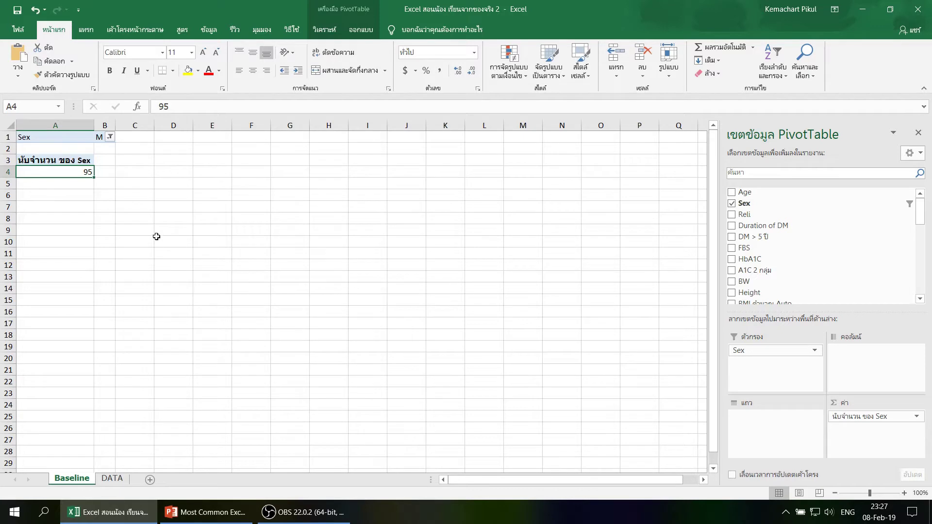
click(110, 138)
click(111, 138)
Step: Move Sex from Filters to Columns, then into Rows, and add Sex to Values again
mouse_move(763, 352)
mouse_down()
mouse_move(864, 357)
mouse_move(773, 422)
mouse_move(871, 354)
mouse_up()
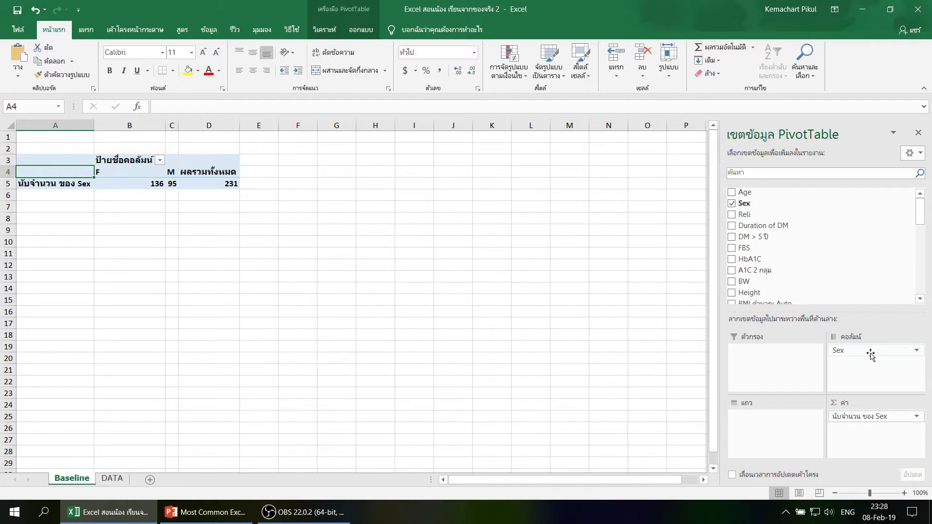
drag(871, 354, 755, 415)
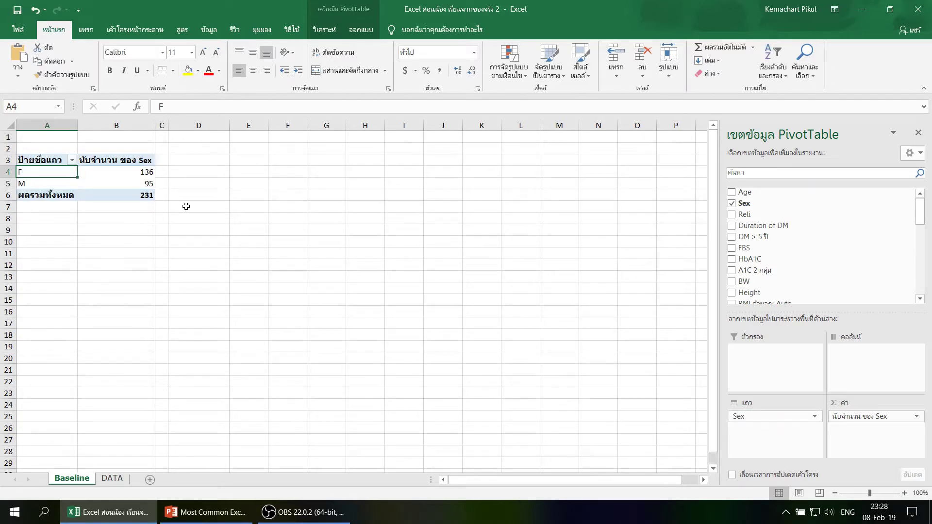
click(143, 163)
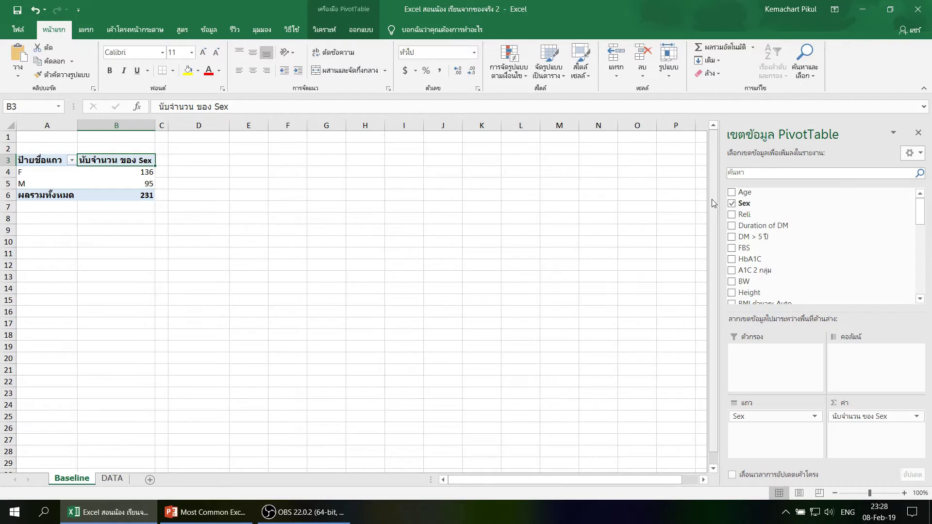
drag(744, 204, 891, 430)
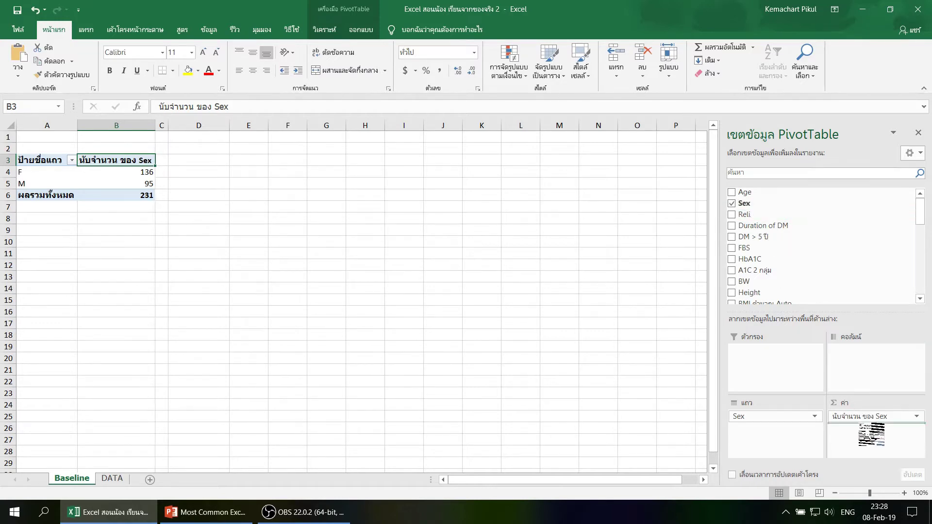
Step: Show the Sex2 count as % of Grand Total through its Value Field Settings
click(891, 429)
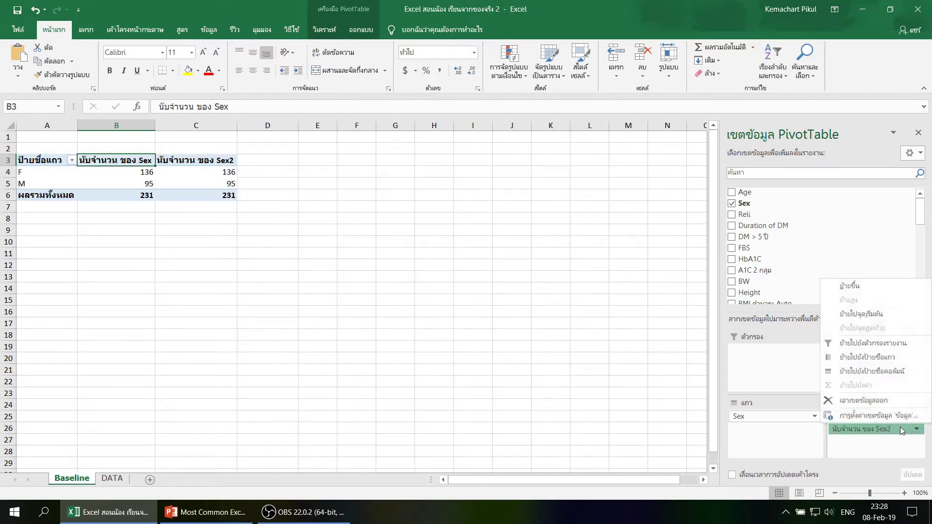
click(890, 416)
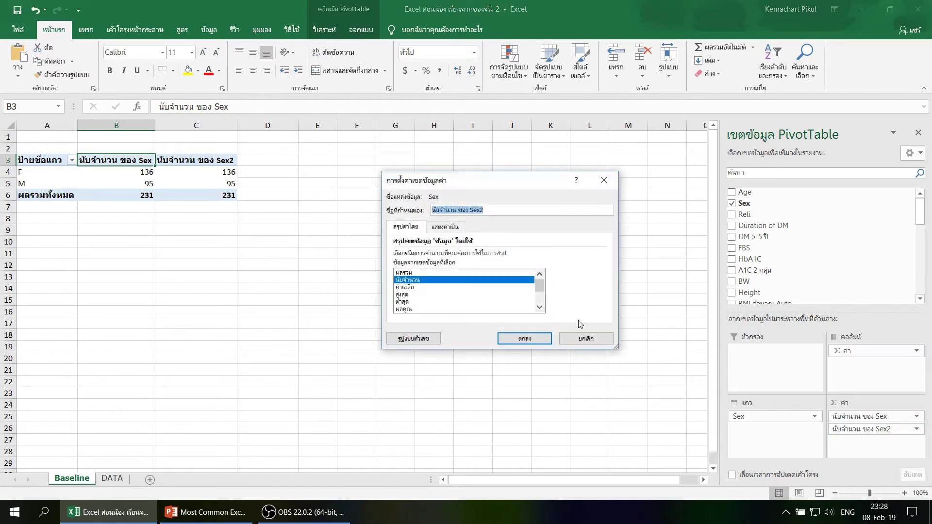
click(459, 233)
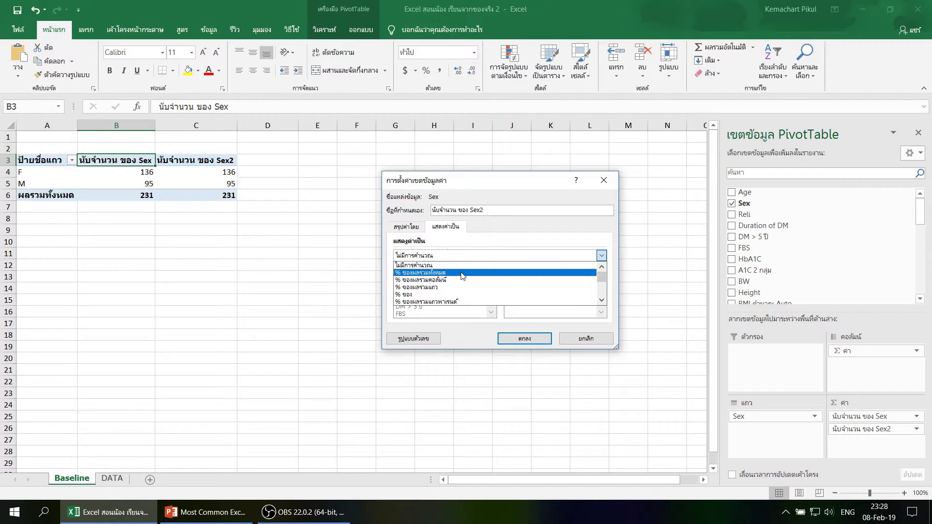
click(455, 273)
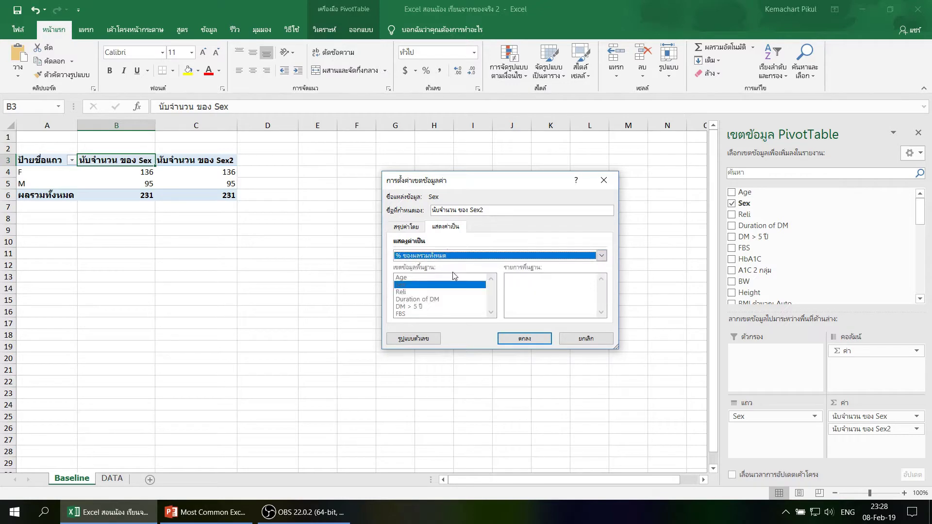
click(523, 340)
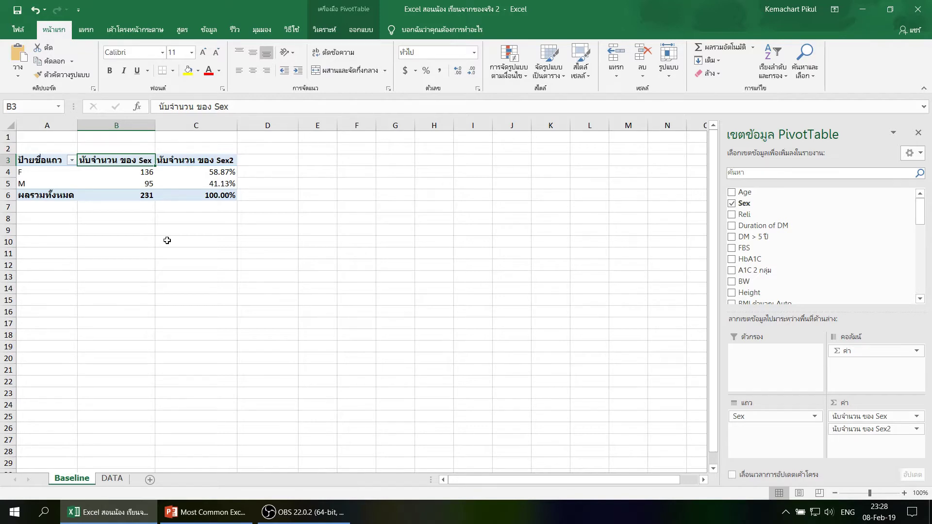
Step: On the DATA sheet, sort the table by Sex A to Z
click(121, 480)
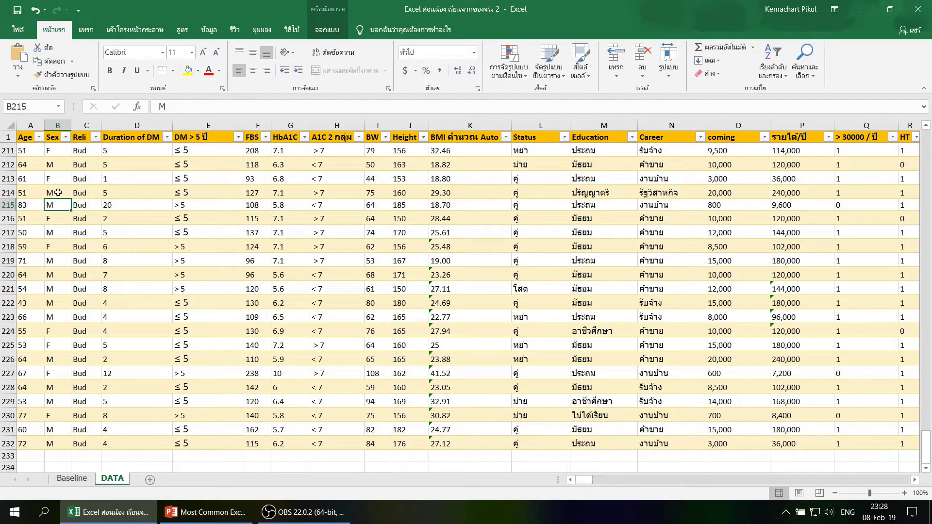
click(58, 152)
click(66, 137)
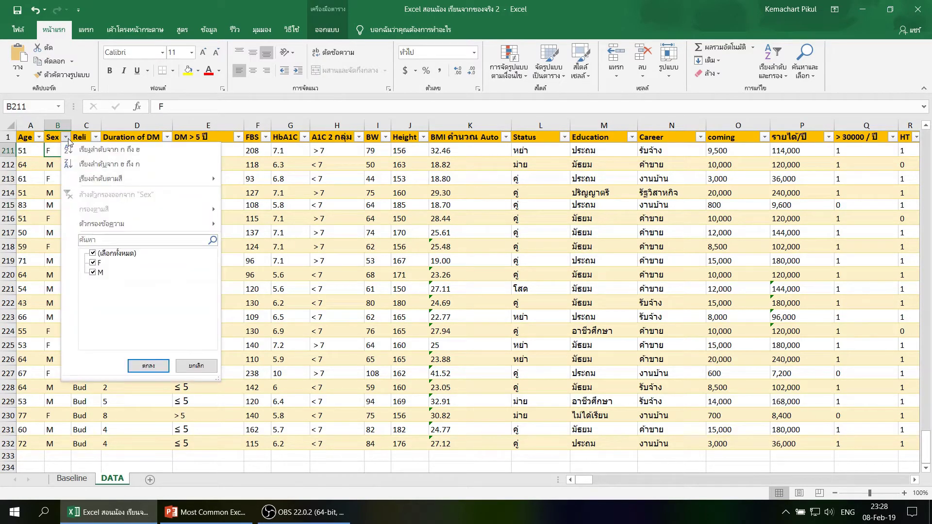
click(115, 151)
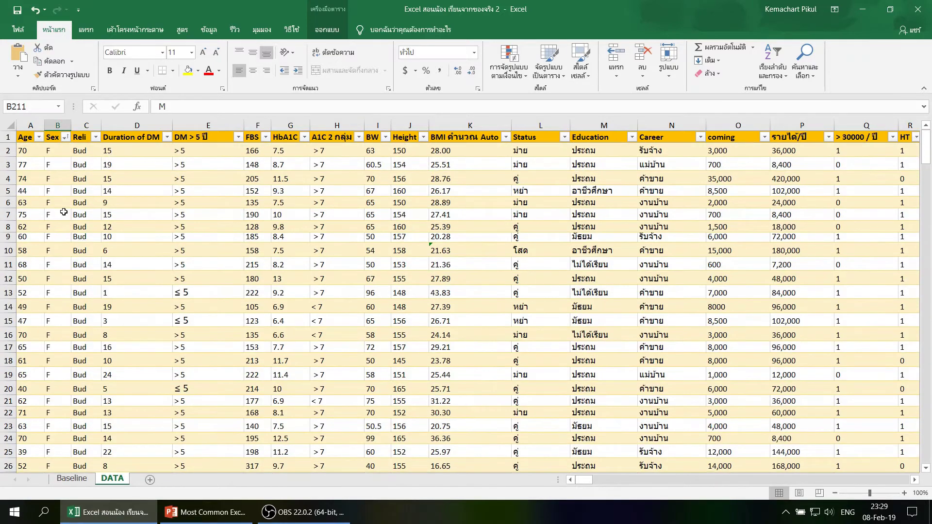
Step: Select the F entries in the Sex column, then pick cell D235 below the table
mouse_move(58, 151)
mouse_down()
mouse_move(69, 459)
mouse_move(60, 483)
mouse_move(61, 114)
mouse_up()
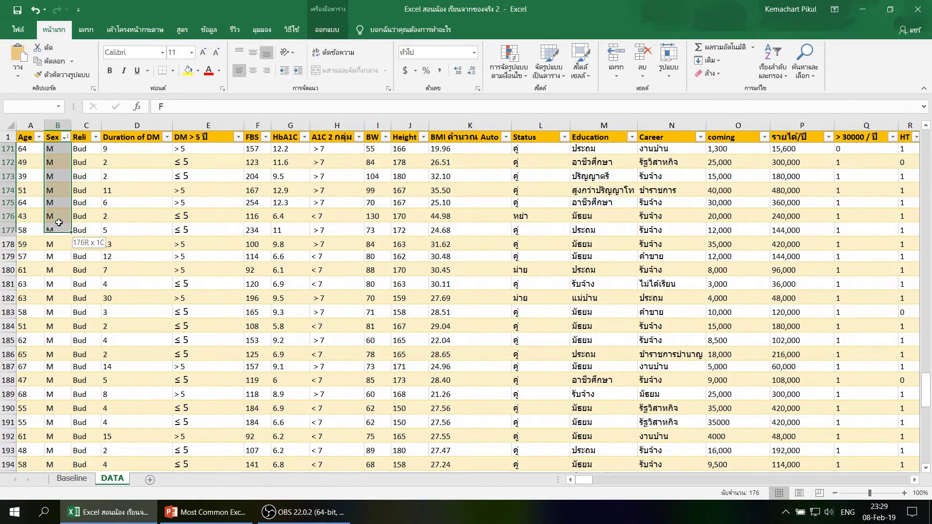
drag(61, 115, 59, 403)
click(58, 333)
scroll(59, 333, down, 10)
scroll(61, 330, down, 10)
scroll(62, 327, down, 11)
scroll(62, 327, down, 5)
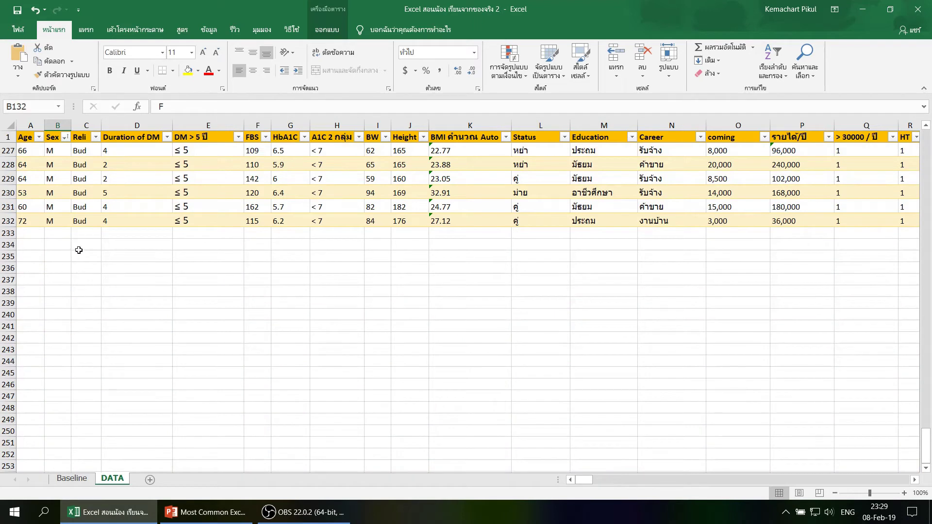
click(110, 258)
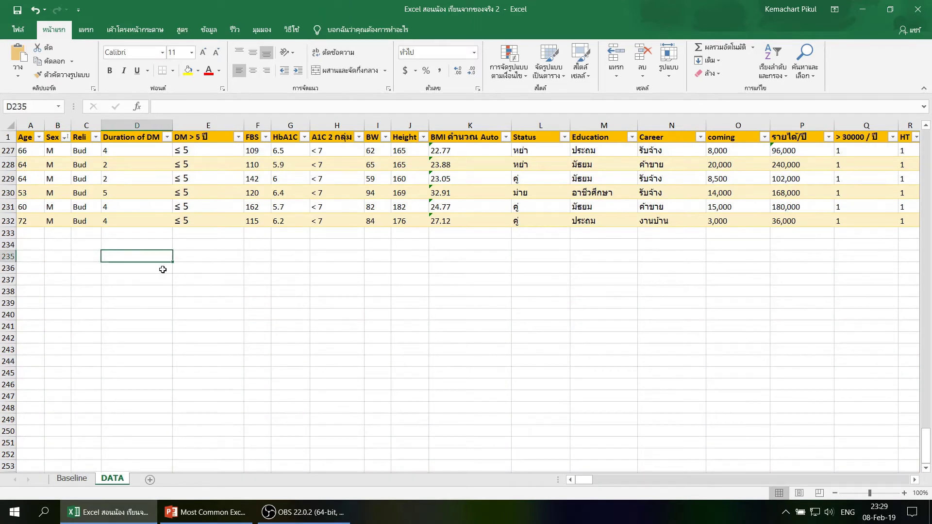
Step: Begin a COUNTA formula in D235 using autocomplete
text(=count)
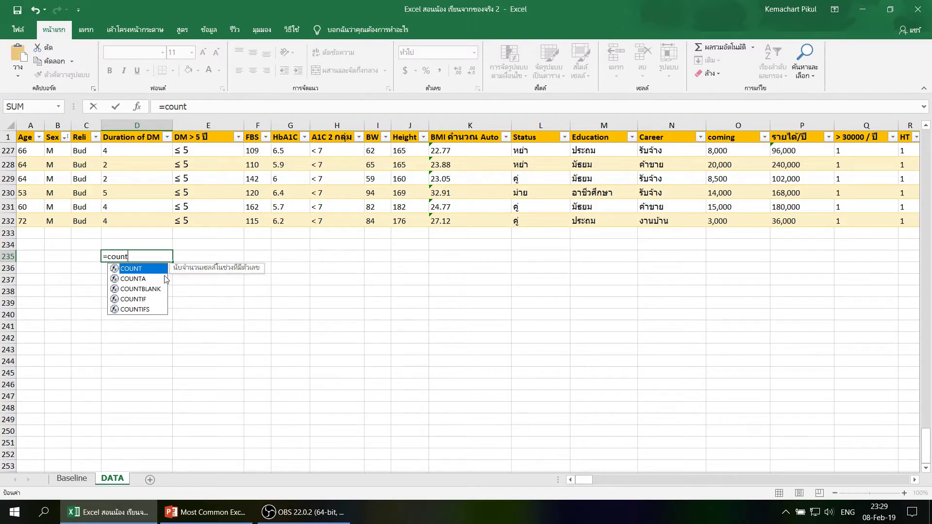
click(140, 280)
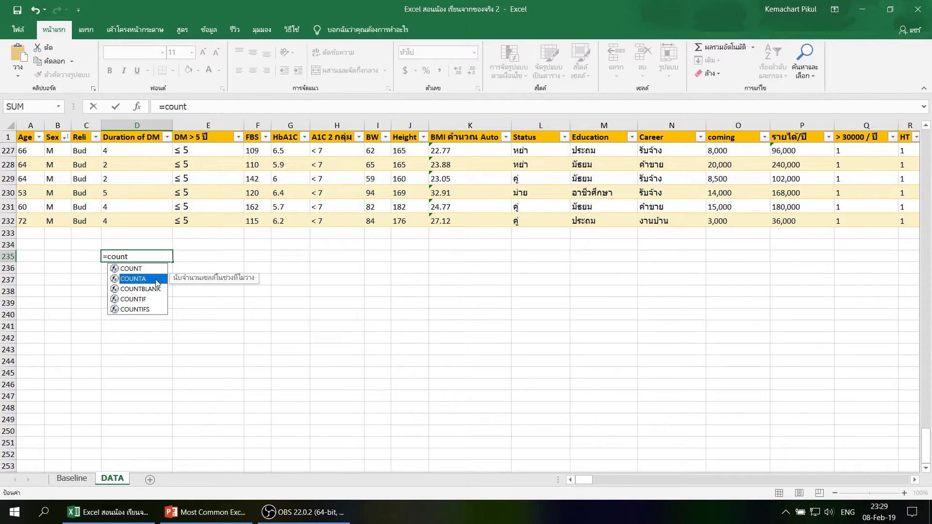
double_click(156, 280)
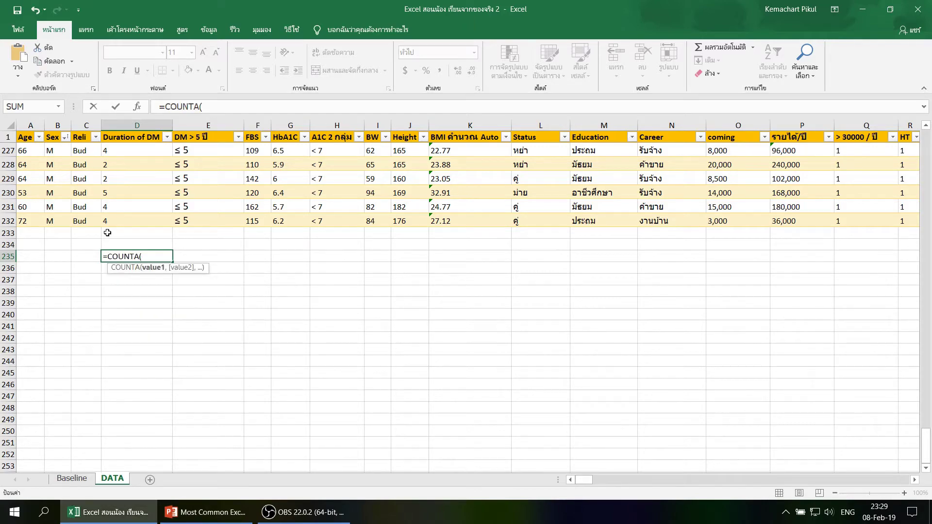
scroll(105, 231, up, 10)
scroll(99, 228, up, 5)
scroll(97, 226, up, 12)
scroll(92, 225, up, 10)
scroll(92, 225, up, 5)
scroll(92, 226, up, 5)
scroll(91, 226, up, 10)
scroll(92, 226, up, 9)
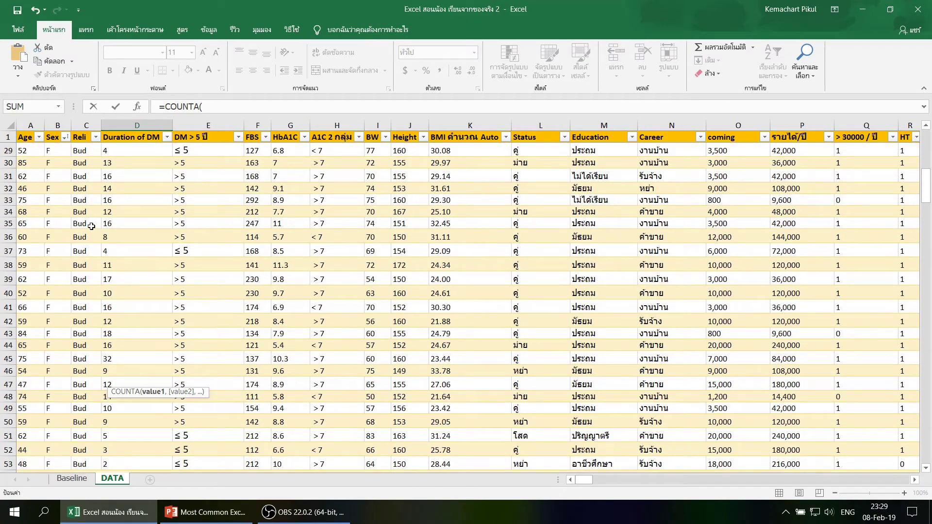
scroll(91, 226, up, 9)
Step: Set the COUNTA range to B2:B137 and commit, giving 136 in D235
click(51, 150)
scroll(49, 233, down, 6)
scroll(50, 245, down, 8)
scroll(51, 245, down, 9)
scroll(51, 246, down, 9)
scroll(51, 248, down, 8)
scroll(51, 252, down, 7)
scroll(51, 251, up, 3)
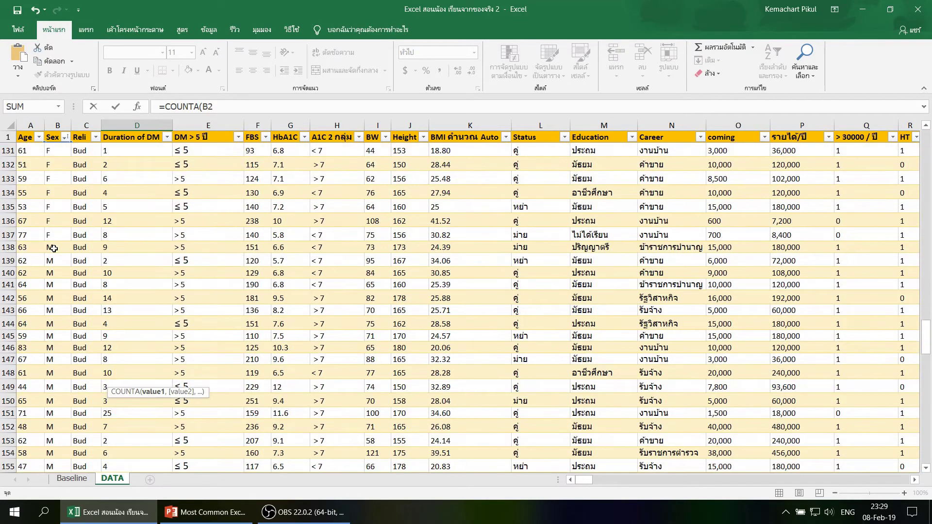
scroll(53, 250, up, 4)
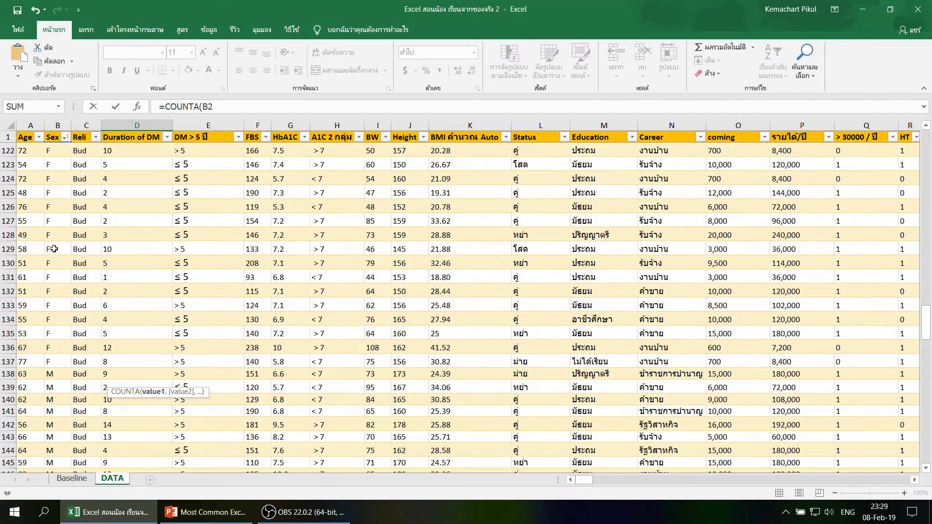
shift+click(58, 363)
key(Return)
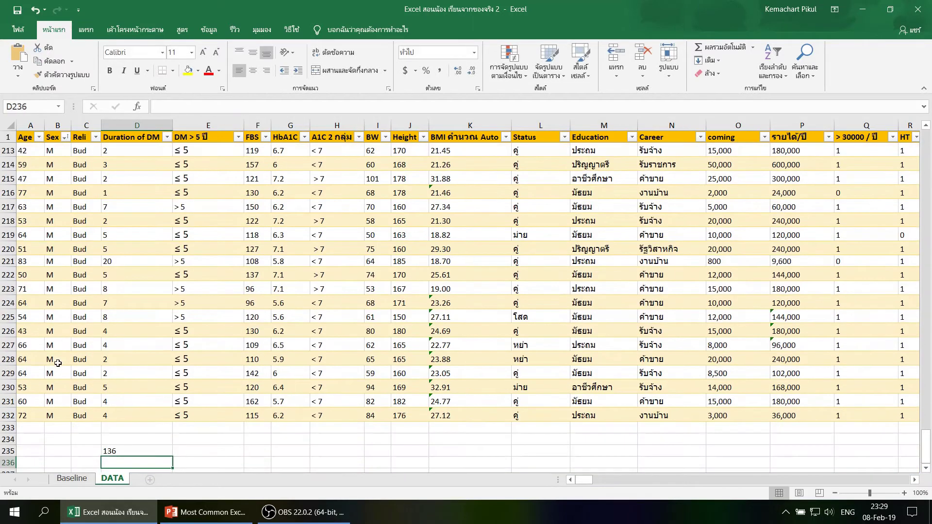
click(126, 453)
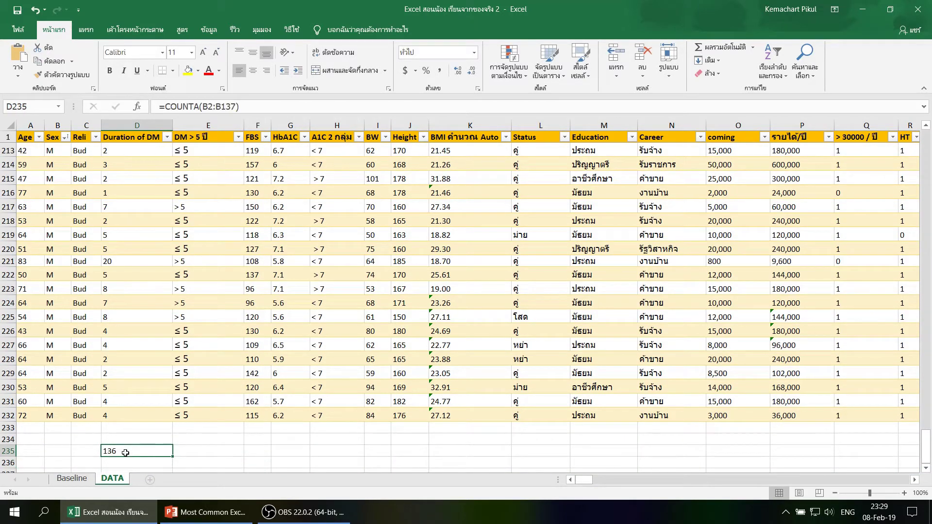
Step: Replace D235's formula with =COUNT(B79:B84)
double_click(126, 453)
key(Escape)
text(=)
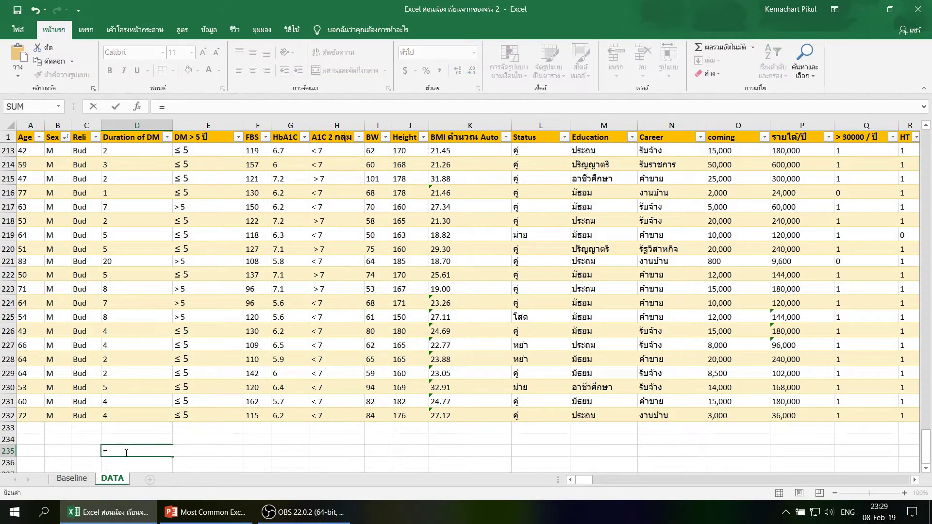
text(count)
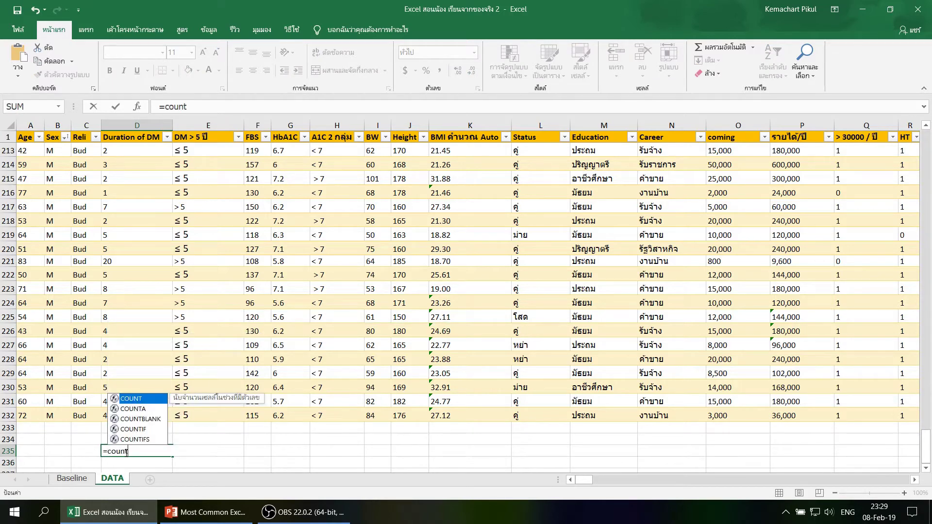
double_click(127, 399)
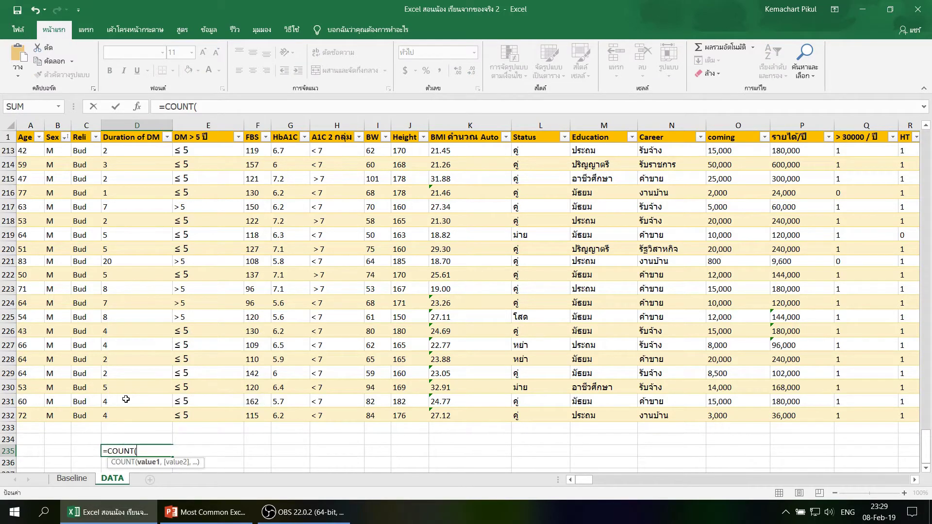
scroll(125, 340, up, 6)
scroll(125, 302, up, 7)
scroll(123, 301, up, 18)
scroll(122, 301, up, 10)
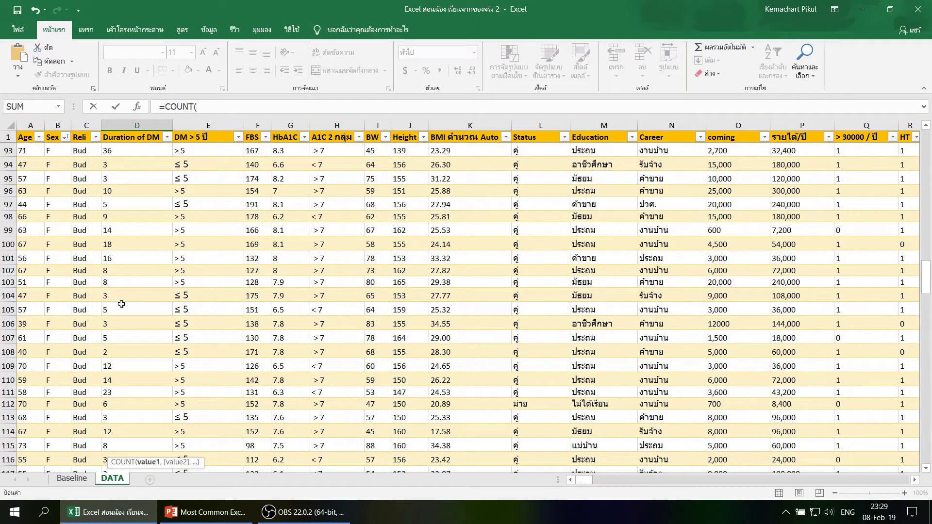
scroll(121, 303, up, 5)
click(55, 204)
drag(55, 204, 59, 271)
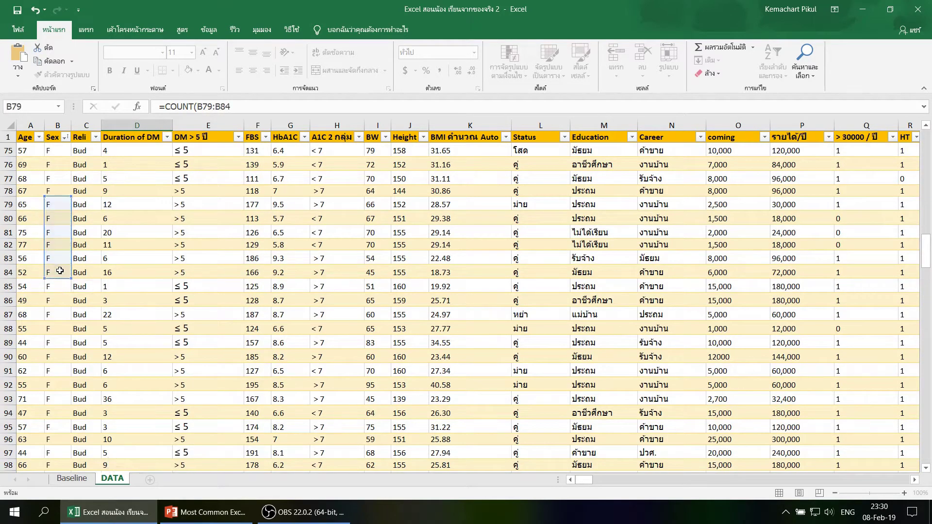
key(Return)
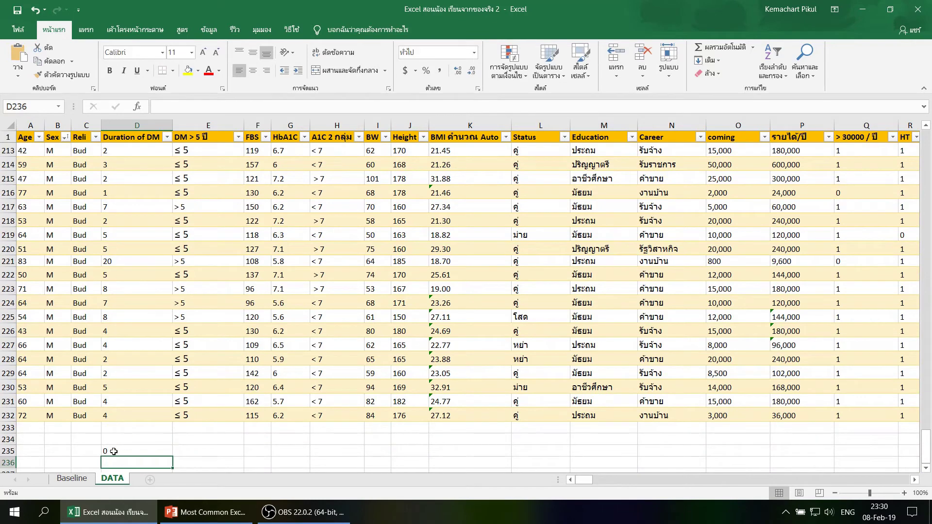
Step: Clear D235 and dismiss the AutoSum function list without choosing
click(113, 451)
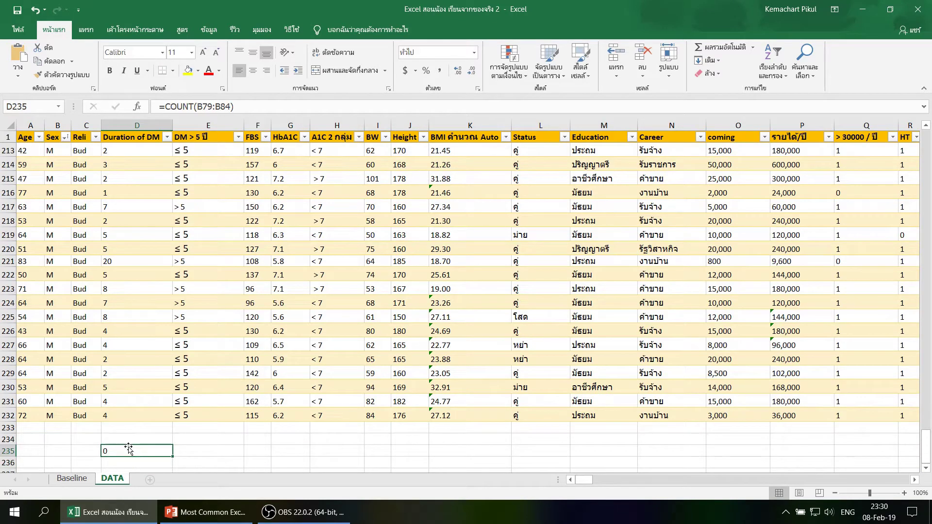
key(BackSpace)
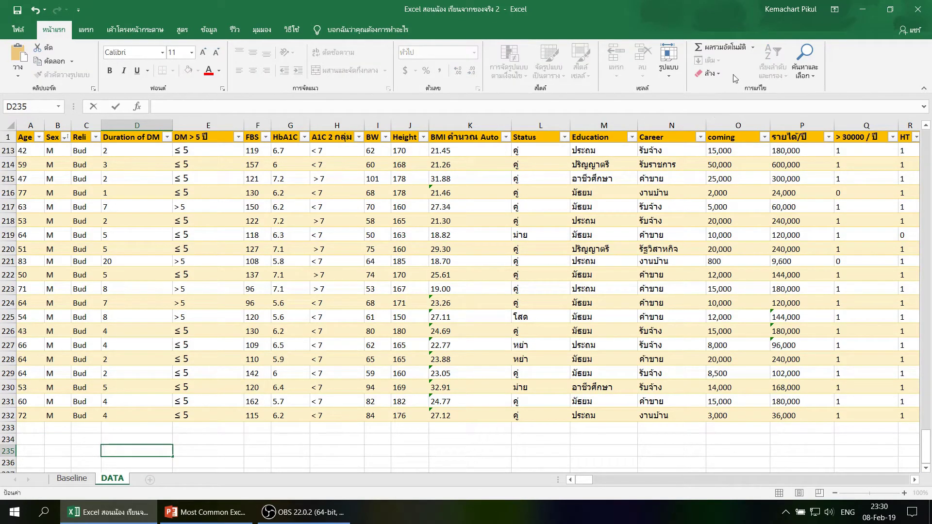
click(753, 47)
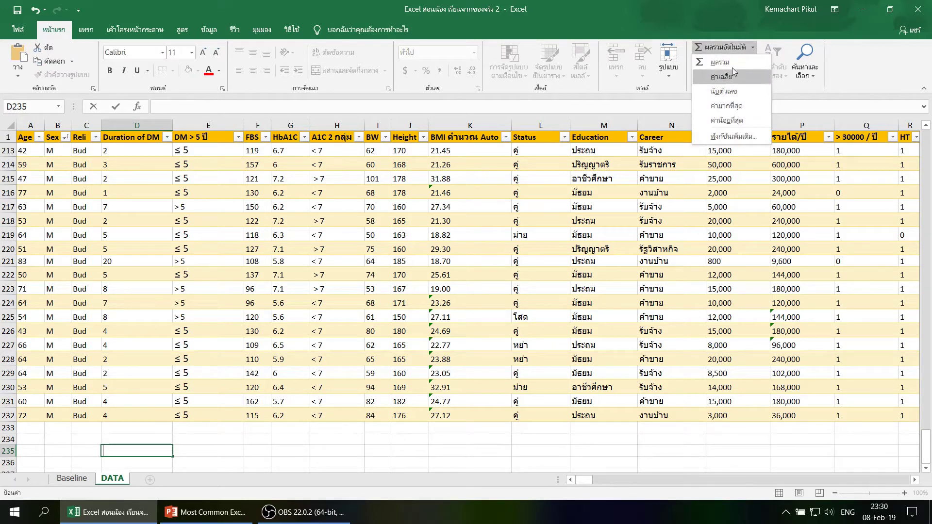
click(96, 434)
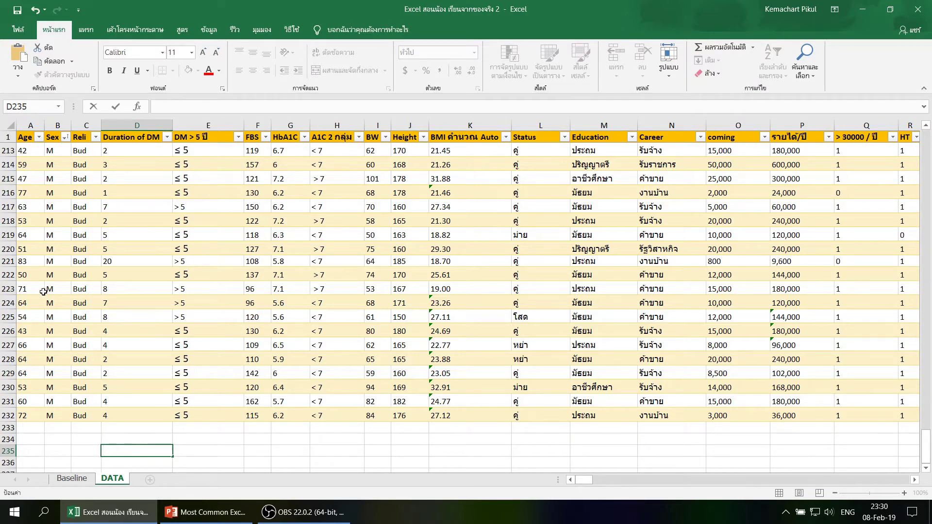
Step: Start a COUNTA formula in D235 from the =count autocomplete
scroll(114, 450, up, 7)
scroll(131, 423, down, 3)
scroll(149, 394, down, 5)
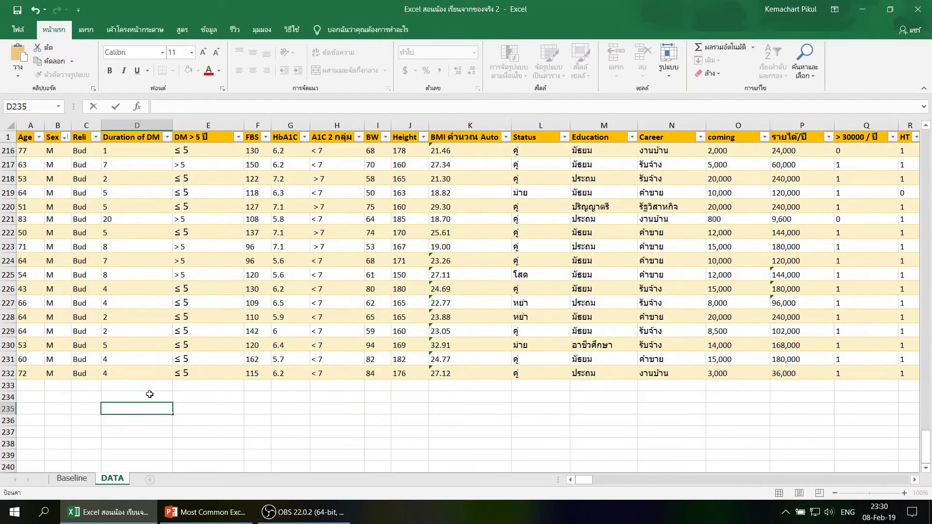
text(=cou)
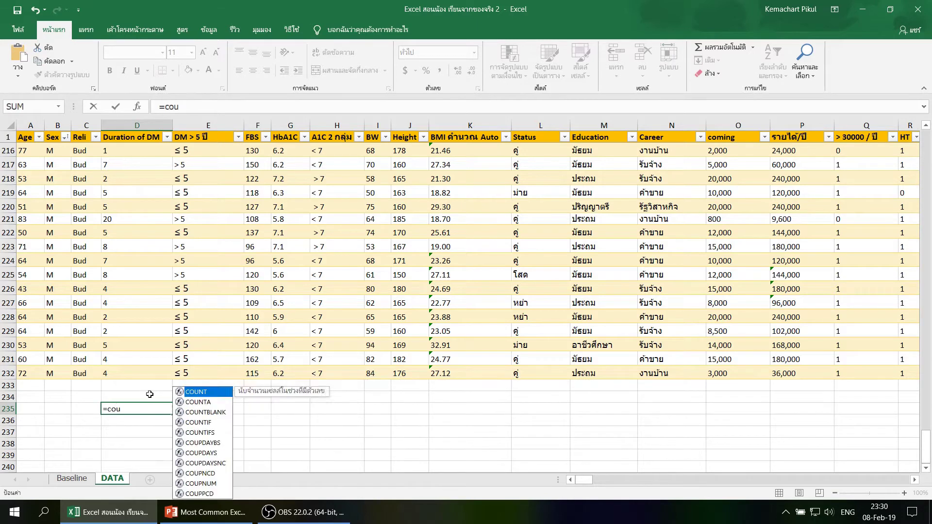
text(nt)
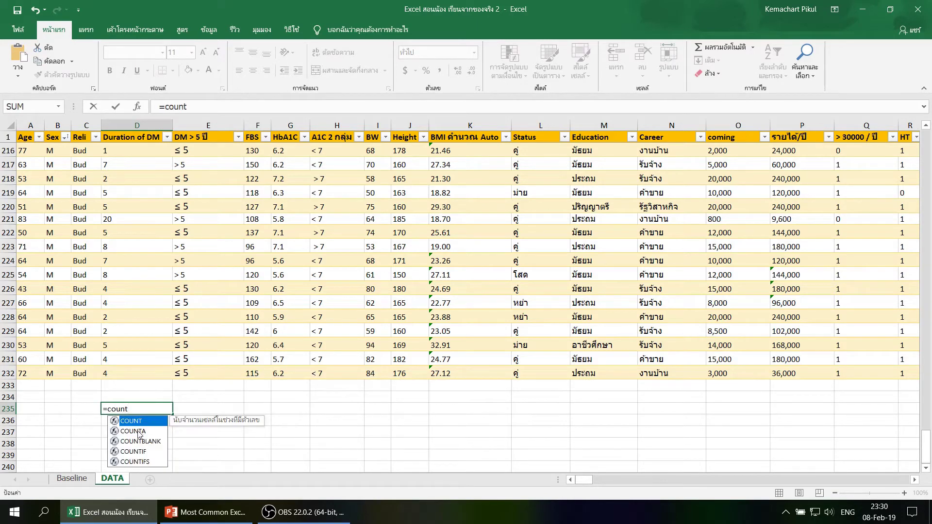
double_click(139, 432)
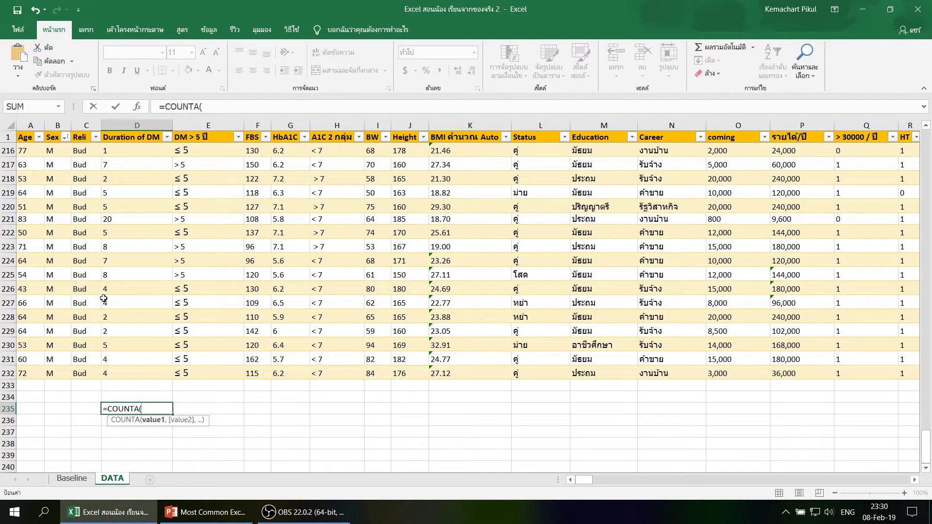
scroll(68, 284, up, 6)
scroll(67, 284, up, 6)
scroll(67, 284, up, 6)
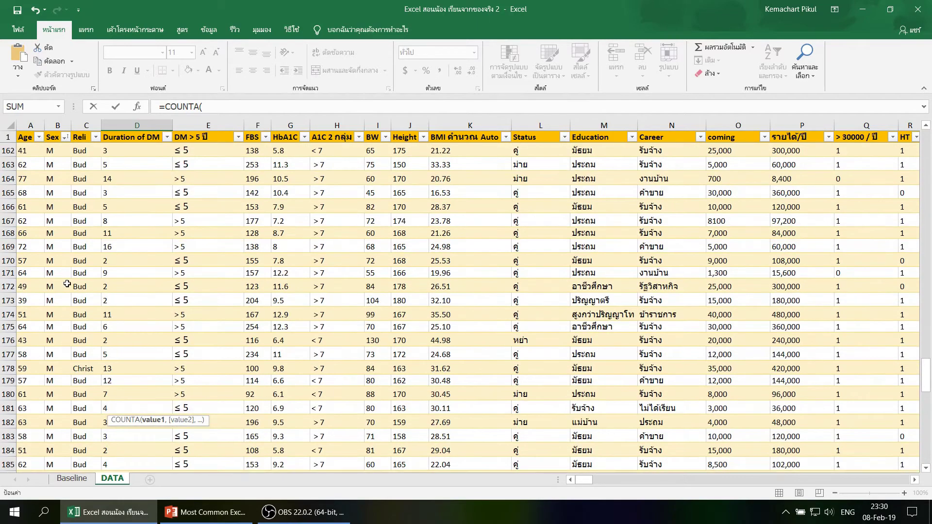
scroll(67, 284, up, 3)
scroll(70, 280, up, 3)
scroll(72, 277, up, 3)
scroll(78, 277, up, 2)
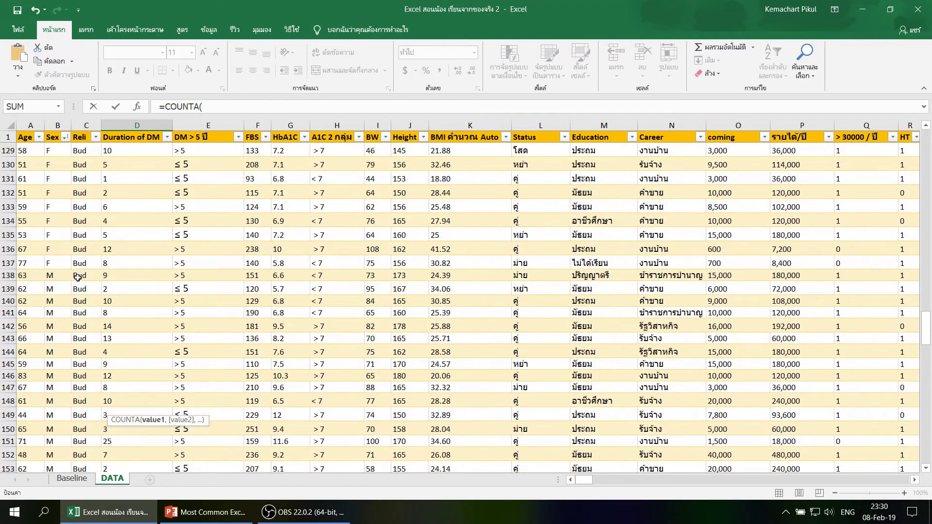
Step: Set the COUNTA range to B138:B232 and commit, giving 95 male records
drag(57, 275, 60, 401)
scroll(63, 379, down, 5)
scroll(63, 364, down, 7)
scroll(63, 351, down, 5)
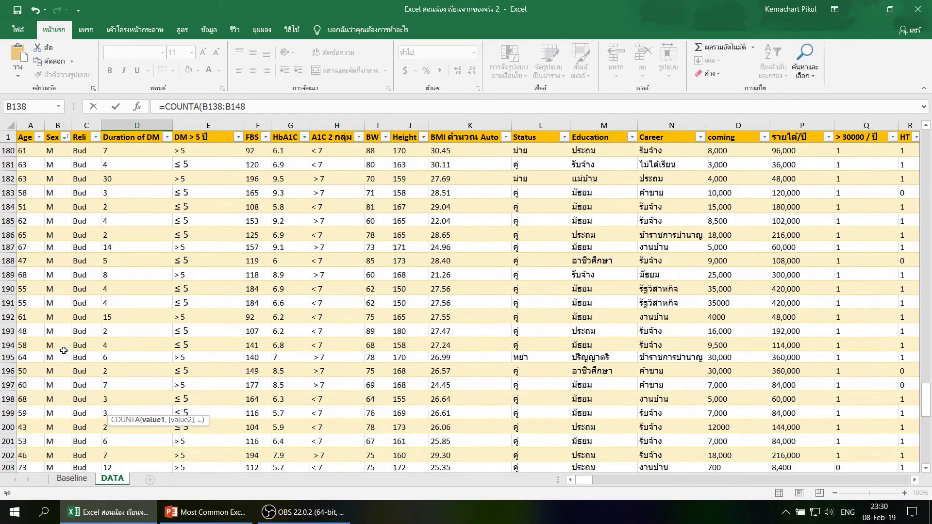
scroll(66, 354, down, 5)
scroll(68, 348, down, 9)
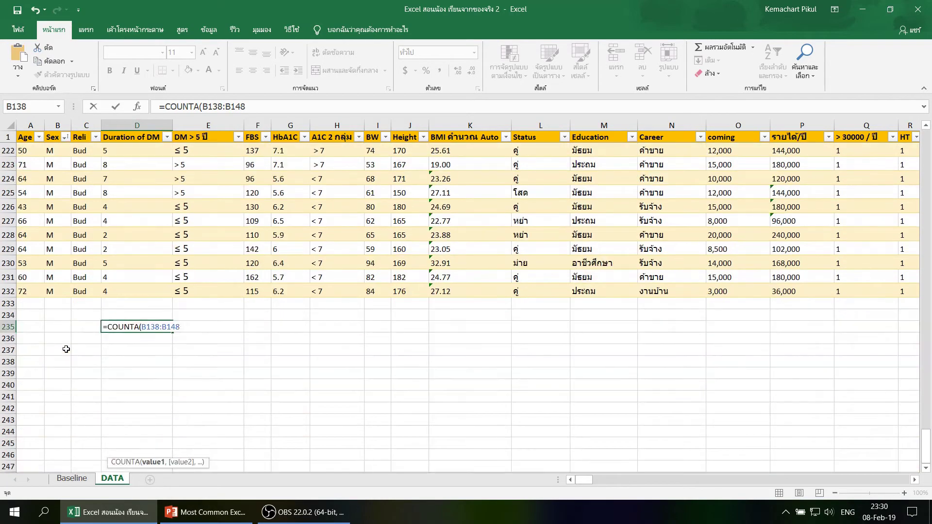
shift+click(53, 290)
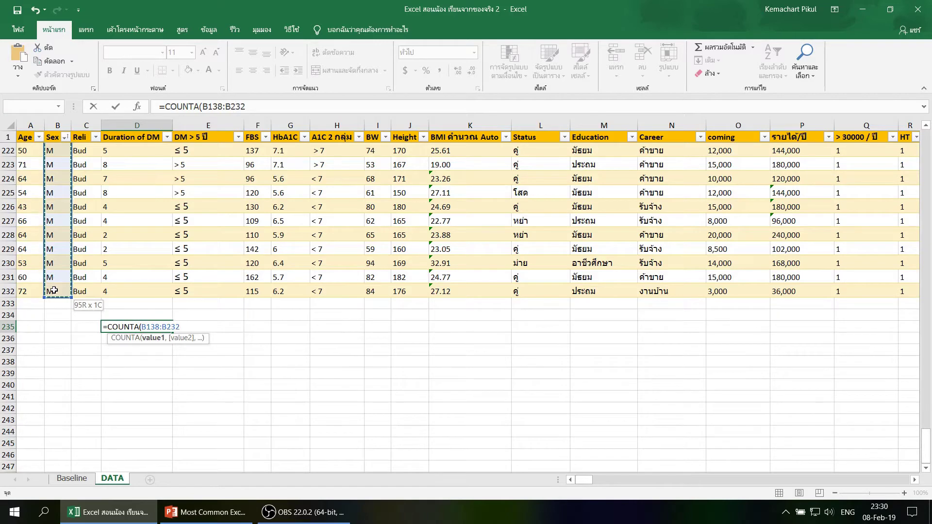
key(Return)
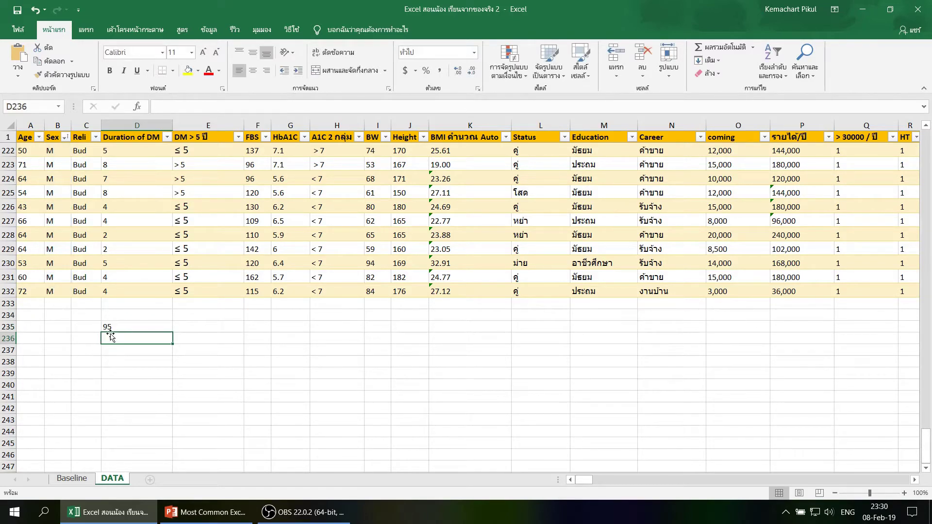
click(81, 479)
Step: Check the PivotTable's M count of 95, then clear the temporary count in D235
click(152, 185)
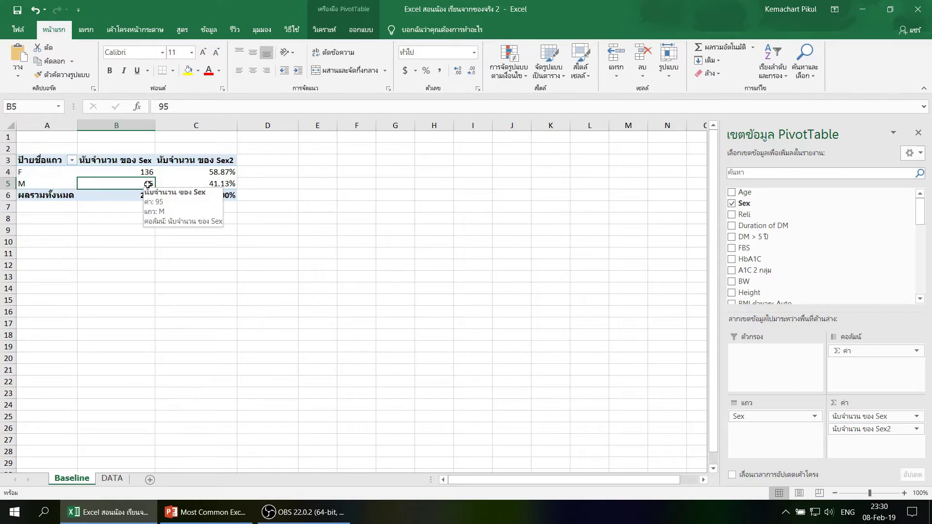
click(113, 478)
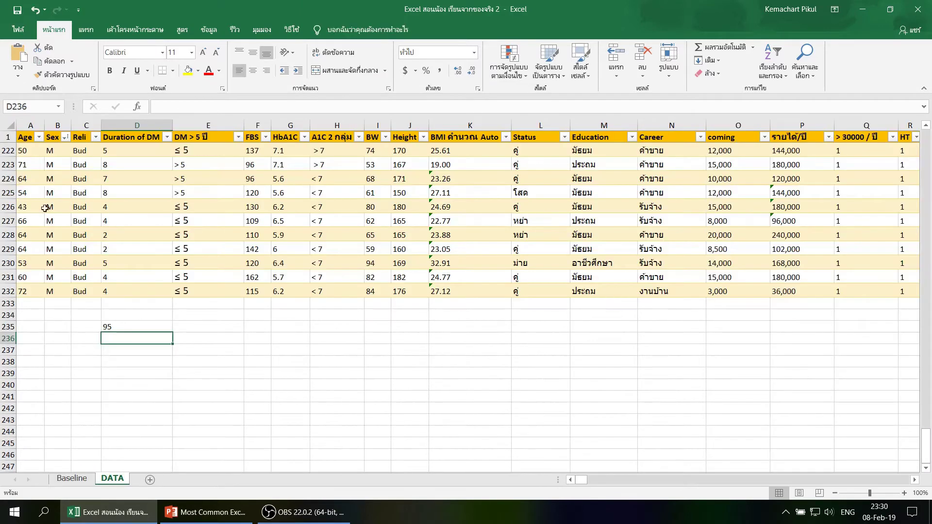
click(72, 479)
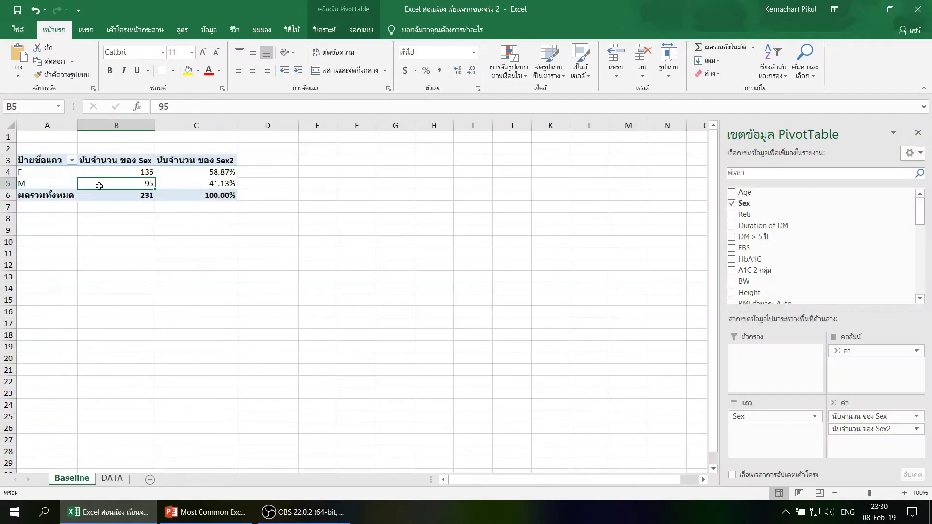
click(115, 480)
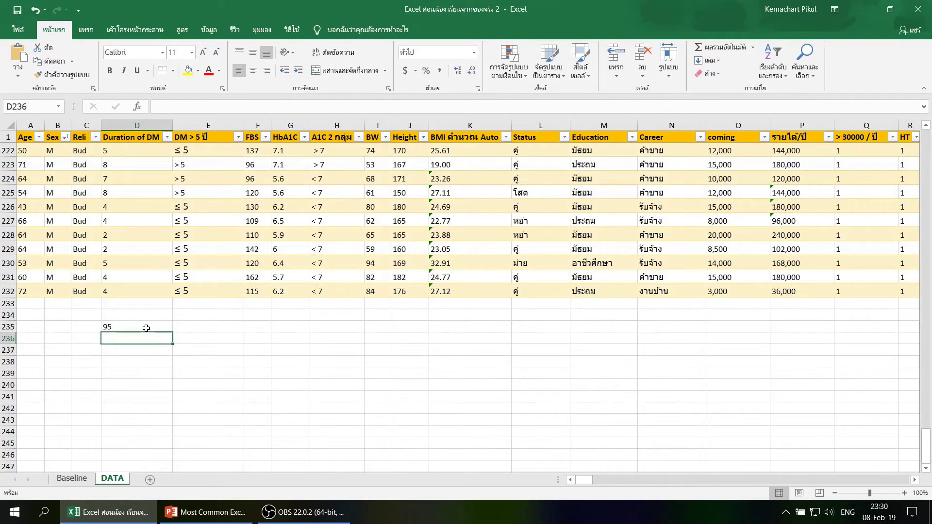
click(146, 328)
double_click(146, 328)
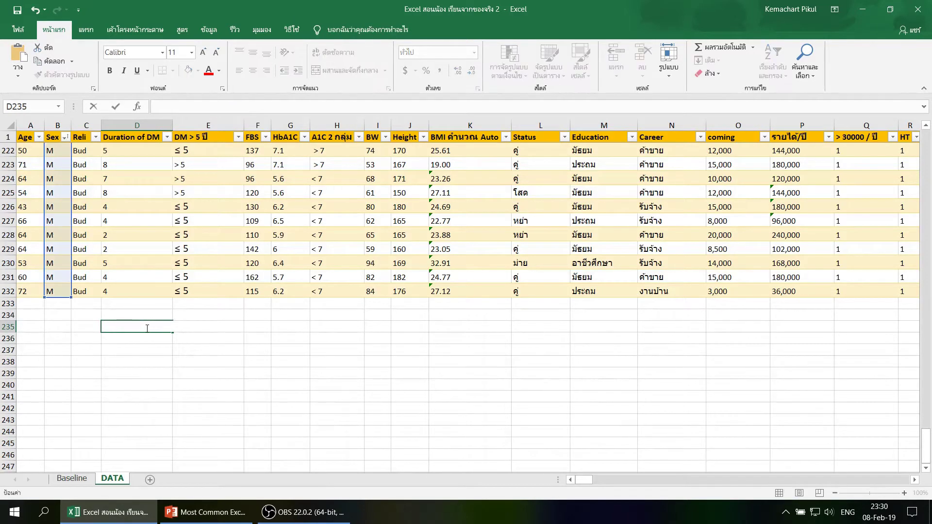
click(145, 339)
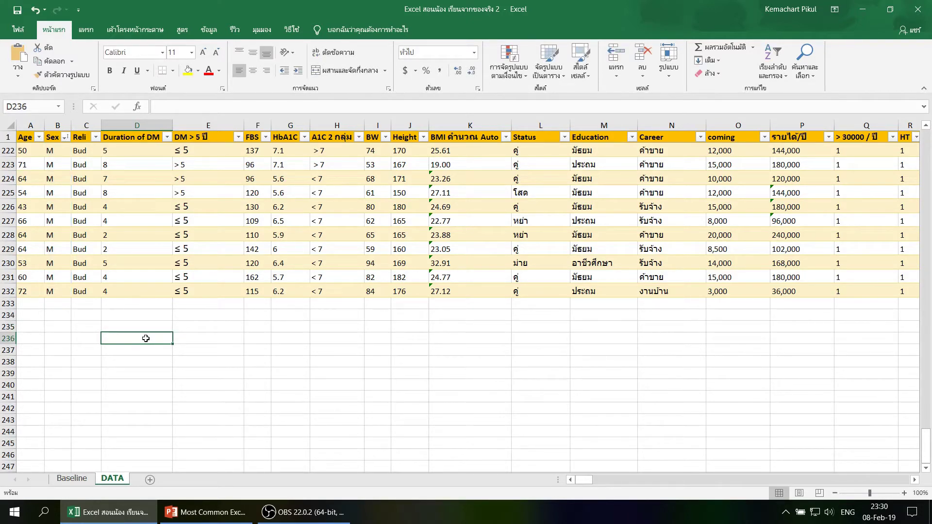
click(72, 478)
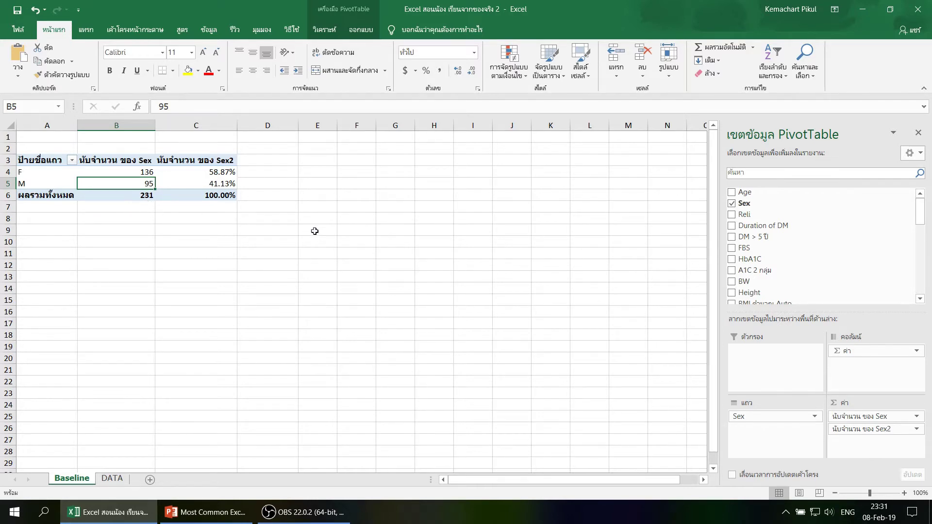
mouse_move(747, 214)
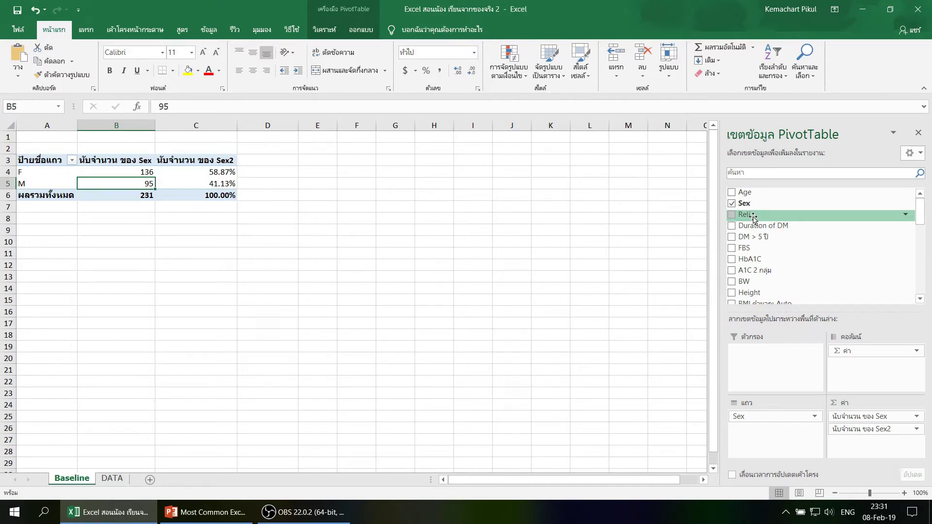
Step: Add the Reli field to the Rows area beneath Sex
drag(753, 217, 764, 213)
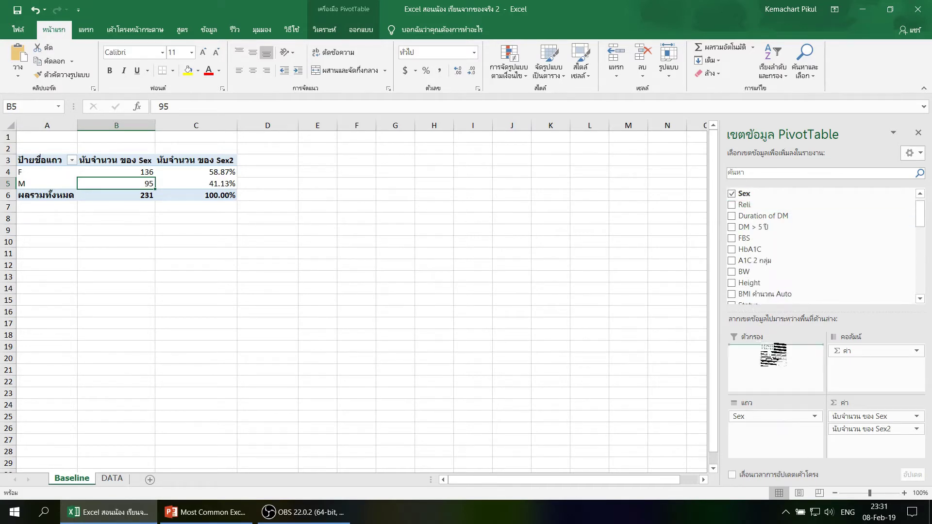
drag(763, 214, 764, 196)
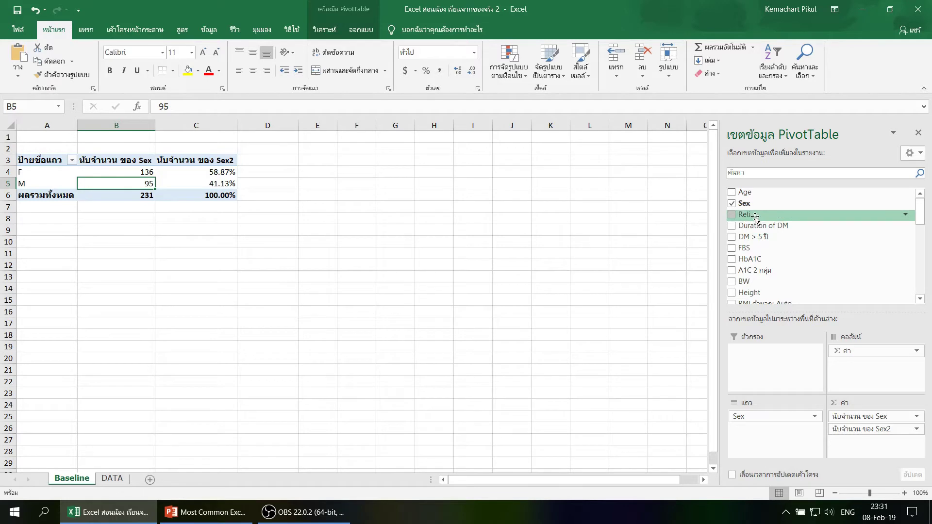
drag(756, 217, 758, 430)
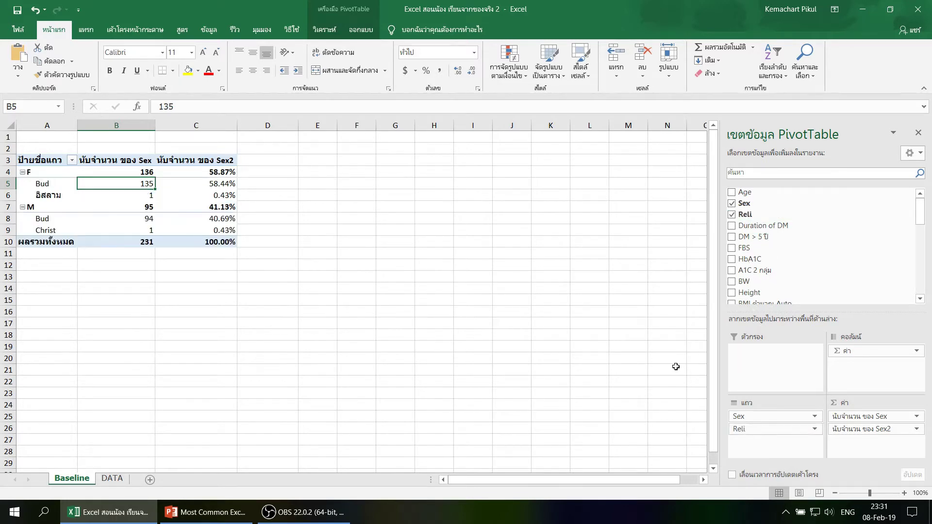
click(272, 297)
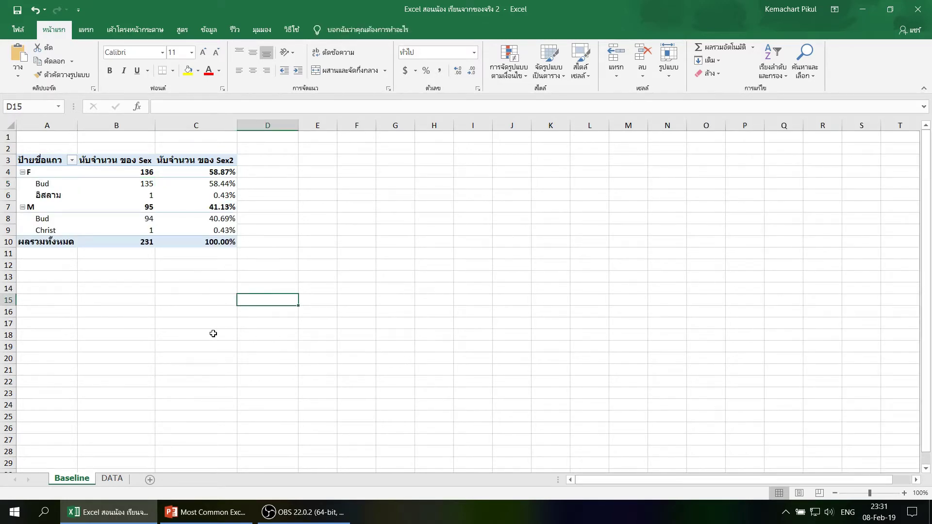
click(173, 334)
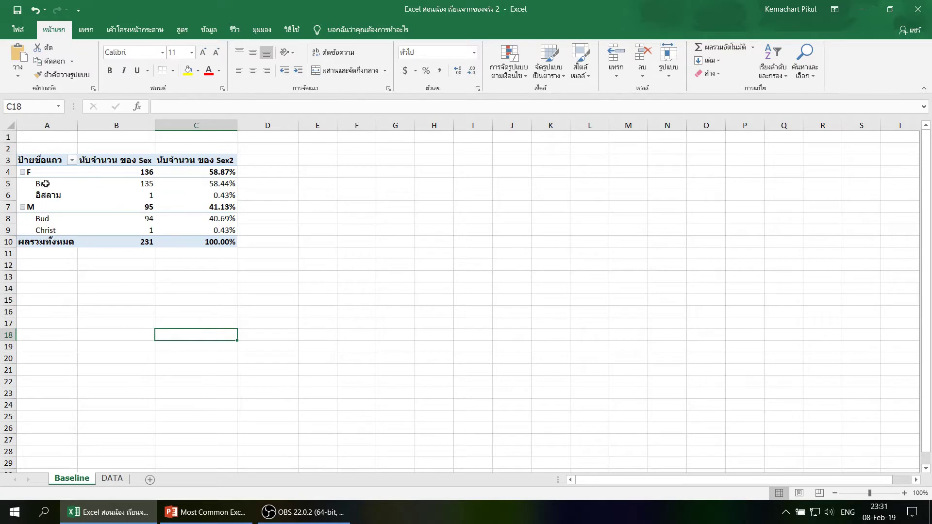
Step: Compare the F Bud count of 135 against the Sex column on the DATA sheet
click(45, 184)
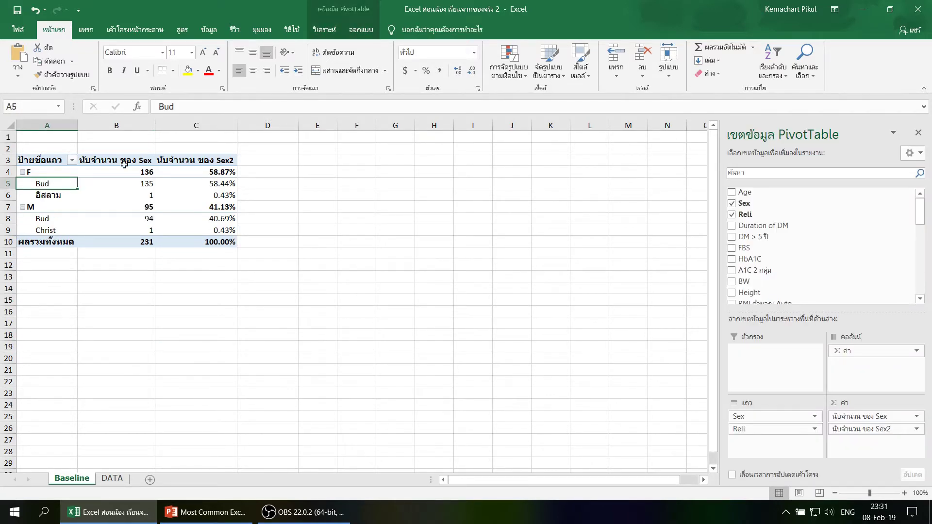
click(141, 184)
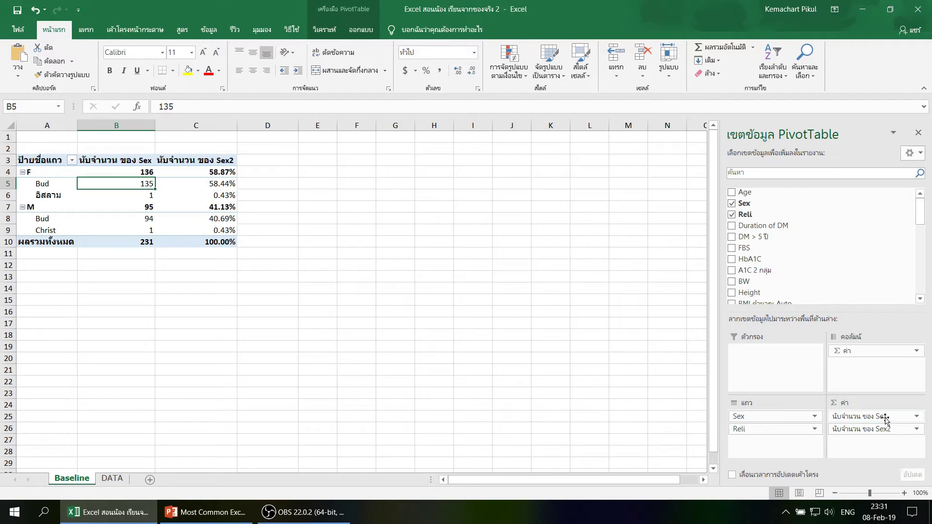
click(119, 481)
scroll(73, 181, up, 6)
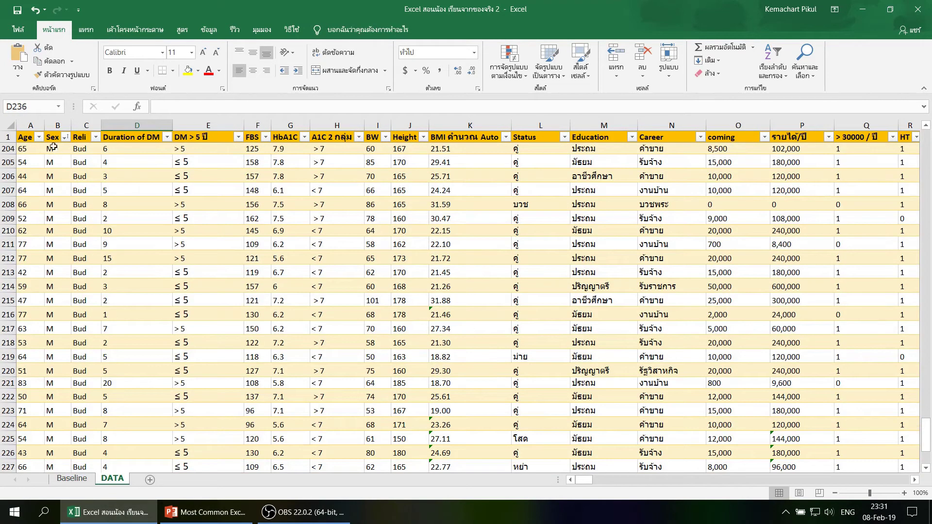
click(53, 124)
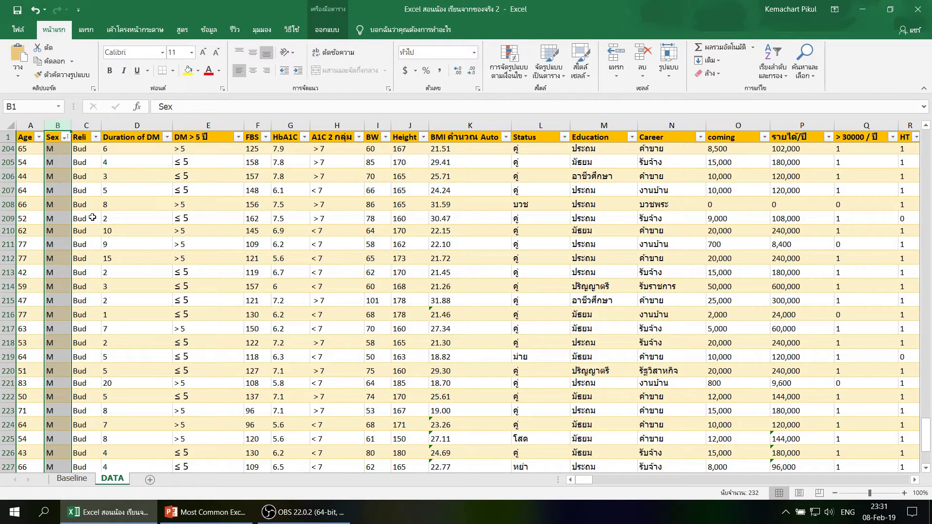
click(72, 478)
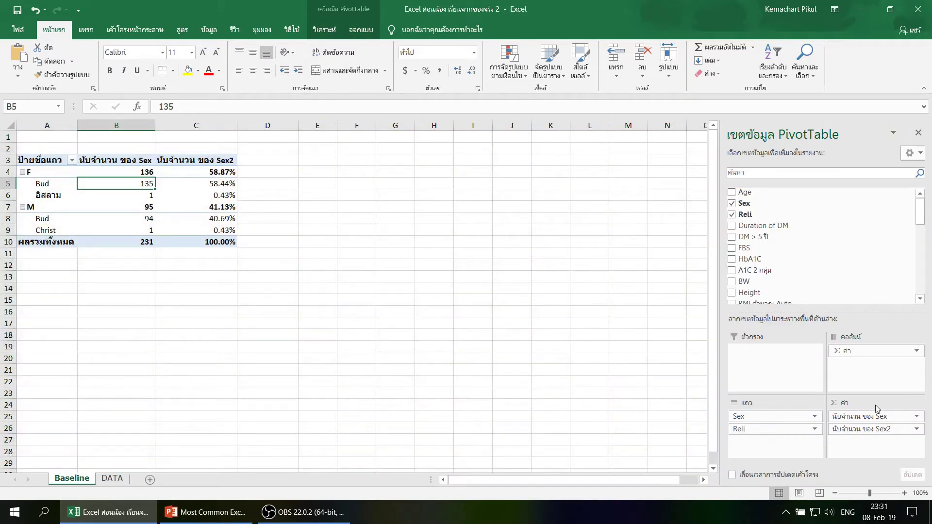
Step: Remove Sex2, Sex and Reli from the layout, then drill into the 231 total's records
drag(870, 429, 879, 309)
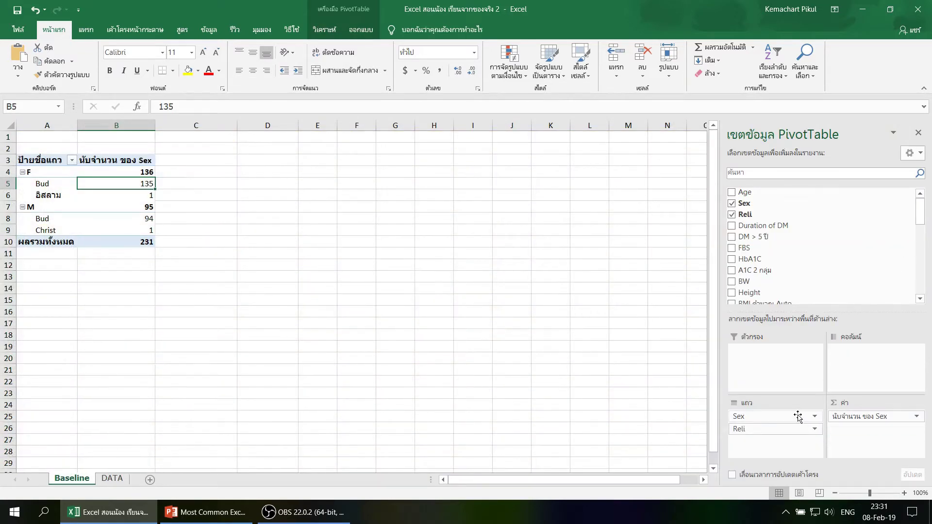
drag(798, 416, 840, 292)
drag(780, 416, 836, 249)
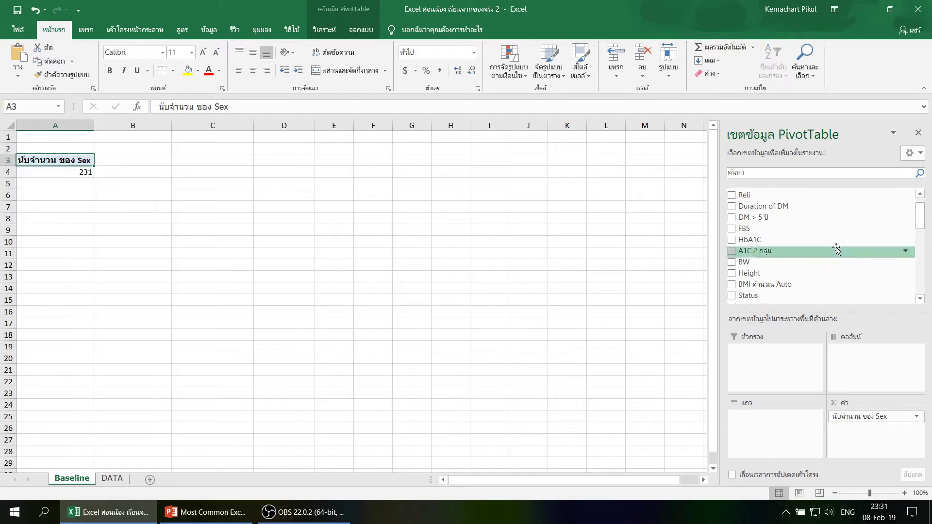
click(875, 434)
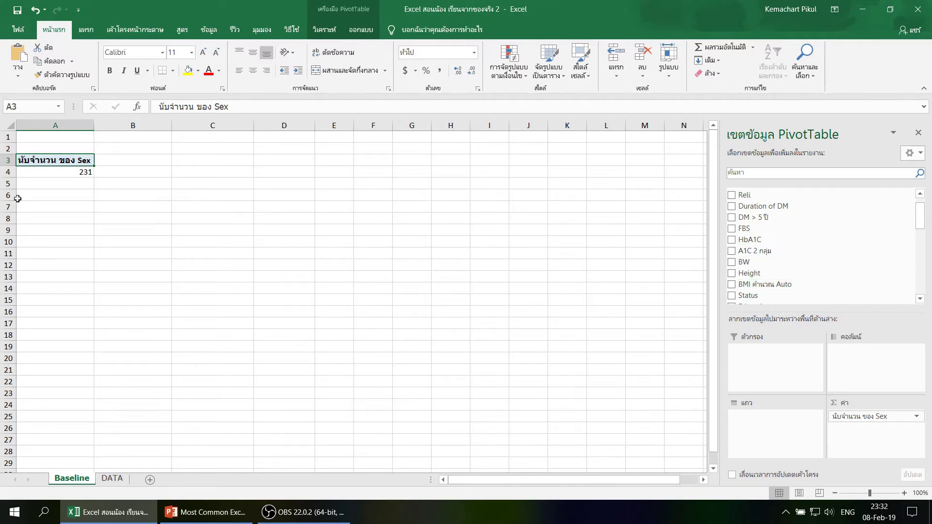
click(82, 173)
double_click(82, 172)
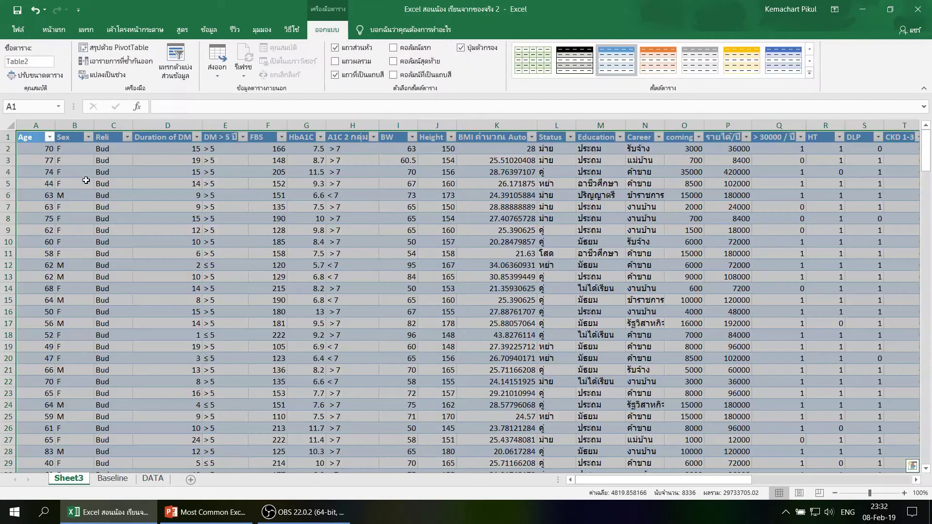
Step: Undo the earlier drill-down, then double-click the 231 total to rebuild the record list on Sheet4
click(35, 10)
click(155, 252)
click(78, 171)
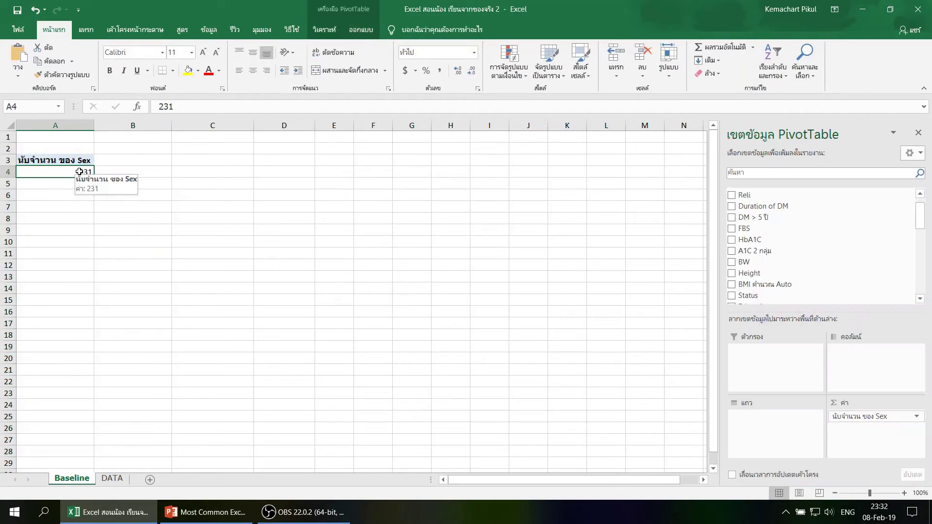
double_click(80, 172)
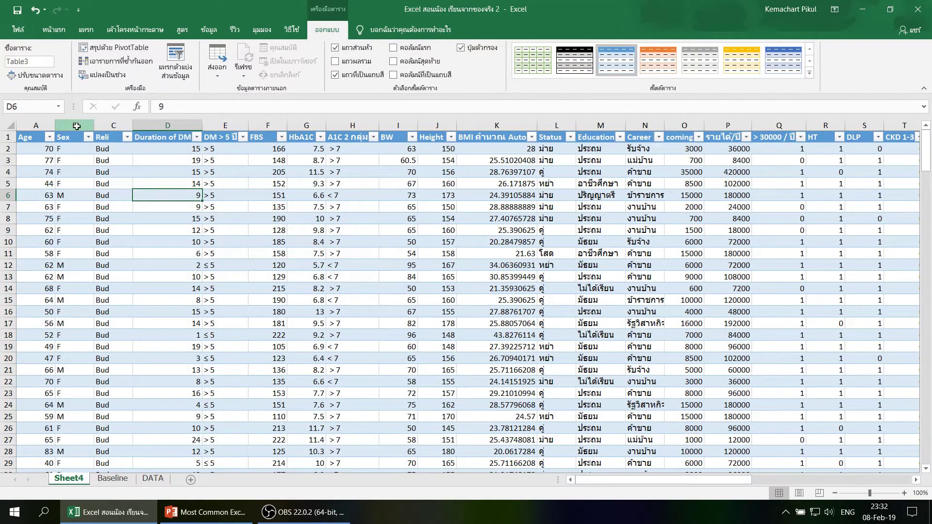
Step: Inspect individual Sex values in the Sheet4 records, briefly glancing back at the Baseline sheet
click(76, 125)
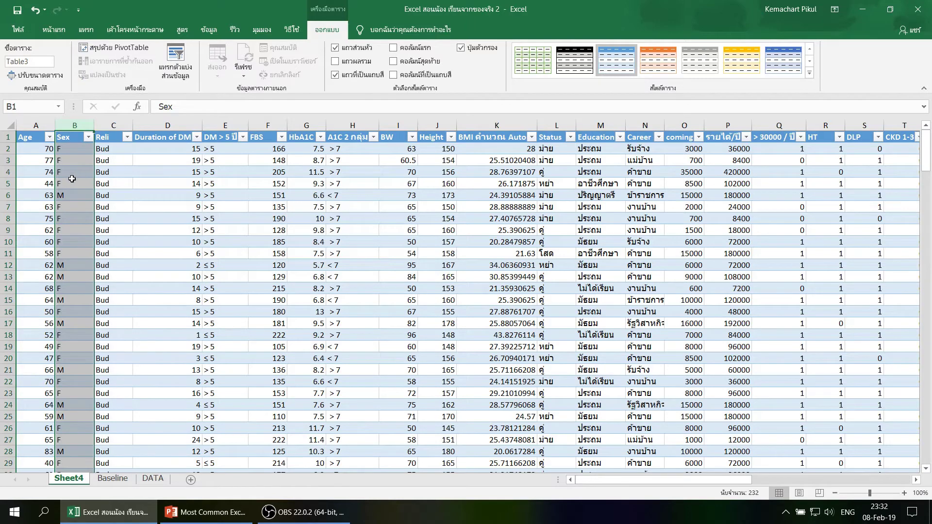
click(71, 181)
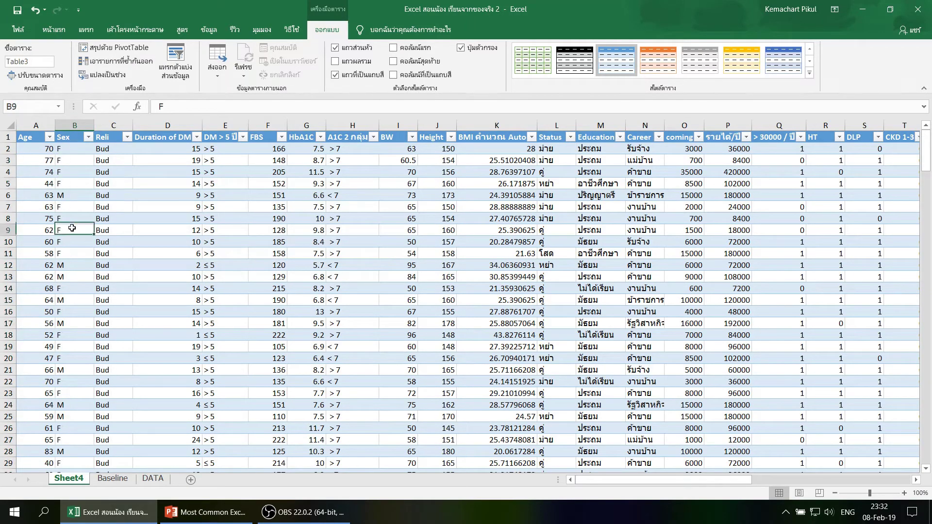
click(73, 370)
click(82, 162)
click(68, 149)
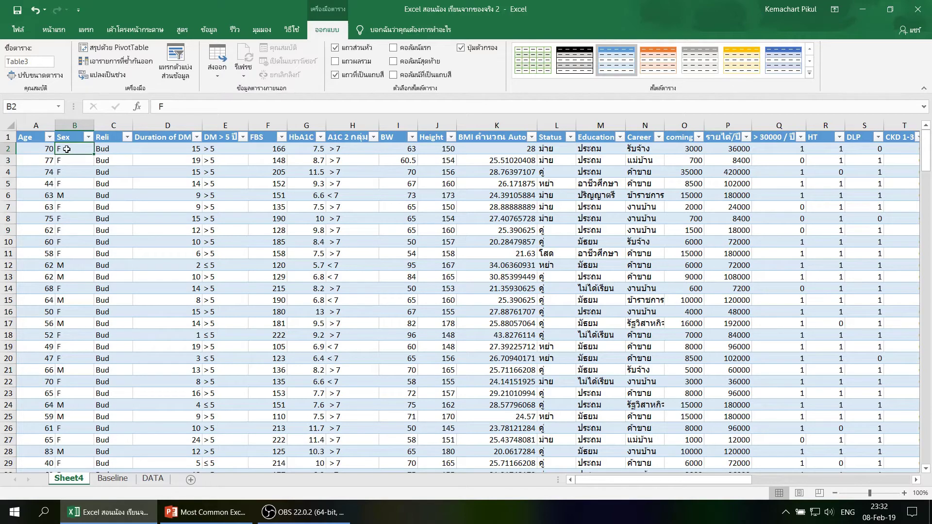
click(65, 191)
click(67, 150)
click(67, 196)
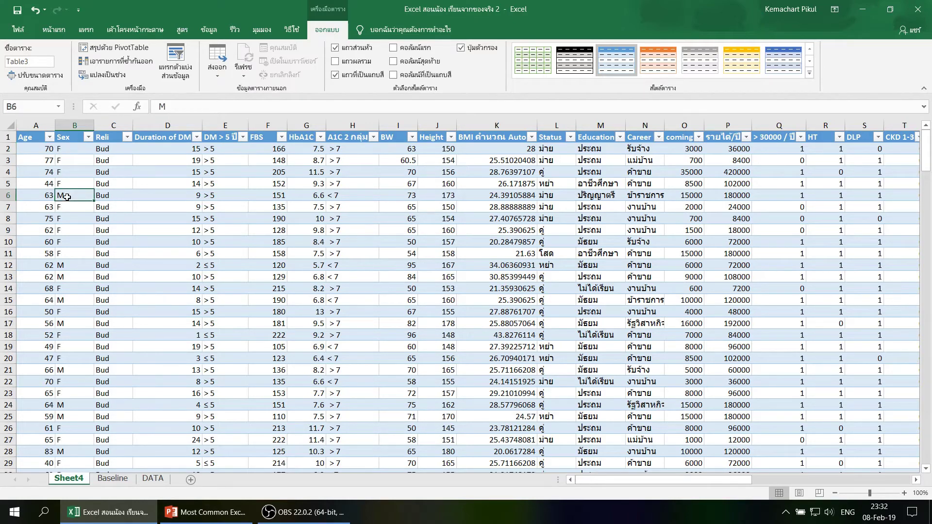
click(73, 230)
click(72, 300)
click(73, 393)
click(109, 480)
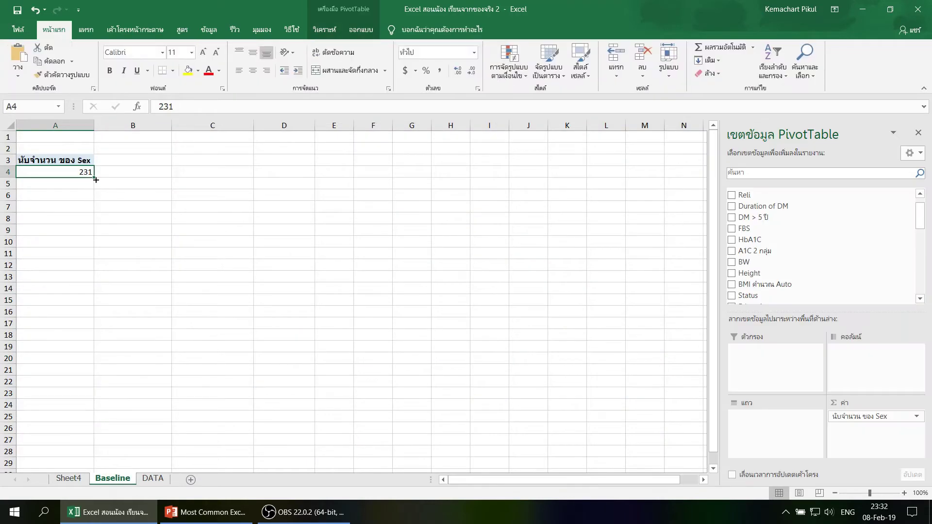
click(69, 480)
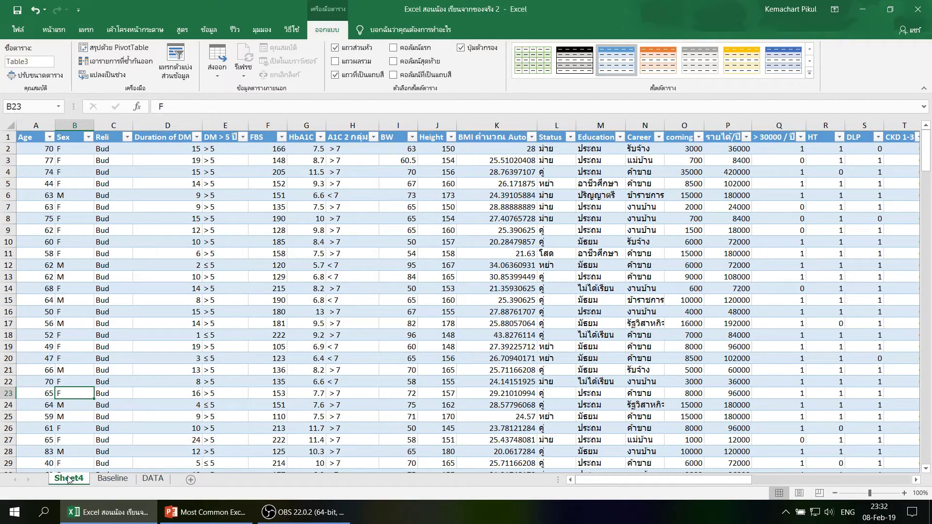
Step: Check Sex entries down to the end of the Sheet4 table and back up
scroll(73, 318, down, 1)
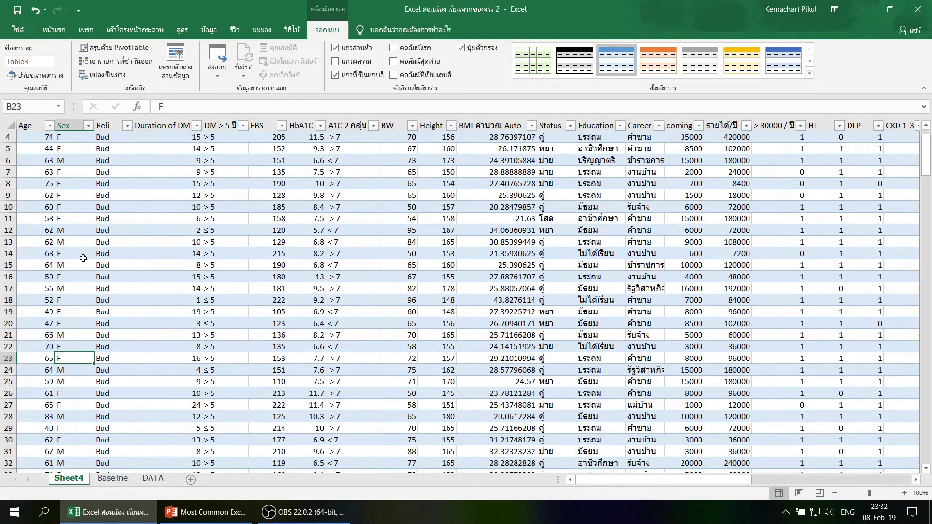
click(64, 183)
scroll(66, 194, down, 10)
scroll(66, 197, down, 10)
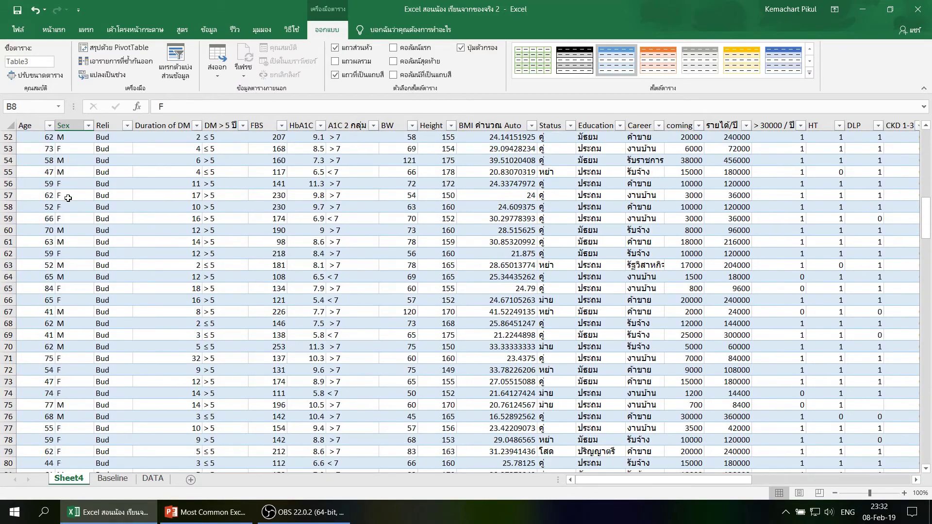
scroll(67, 199, down, 3)
scroll(68, 201, down, 10)
scroll(68, 202, down, 6)
scroll(67, 203, down, 6)
scroll(67, 204, down, 13)
scroll(66, 205, down, 8)
scroll(66, 205, down, 7)
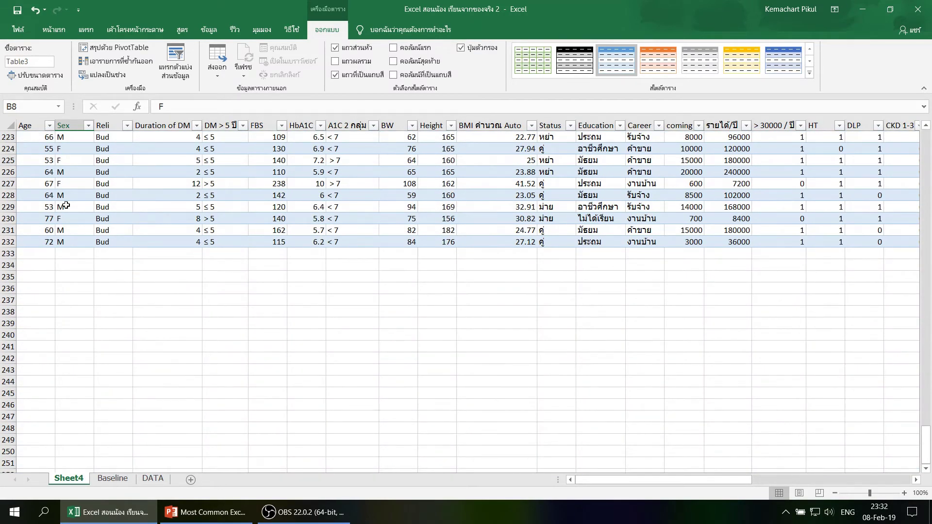
scroll(66, 206, up, 3)
click(66, 206)
click(69, 183)
click(69, 169)
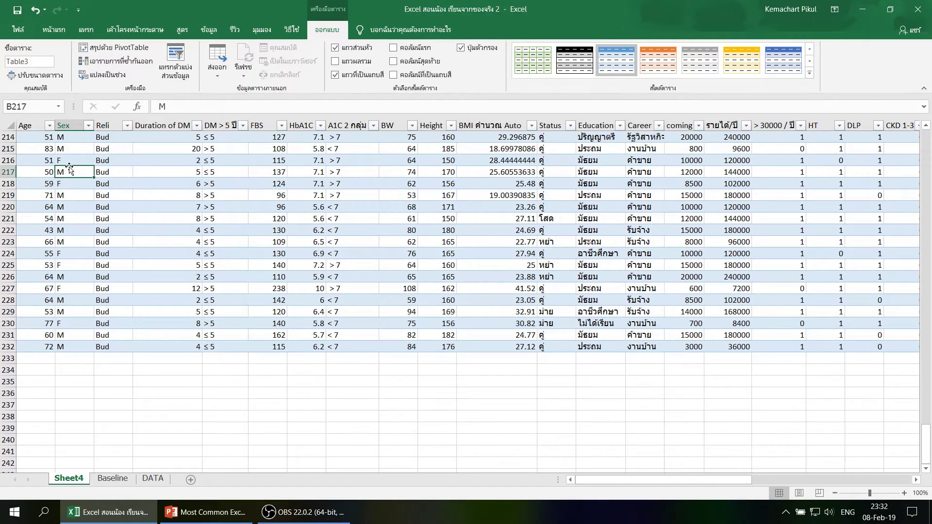
scroll(69, 170, up, 15)
scroll(71, 182, up, 15)
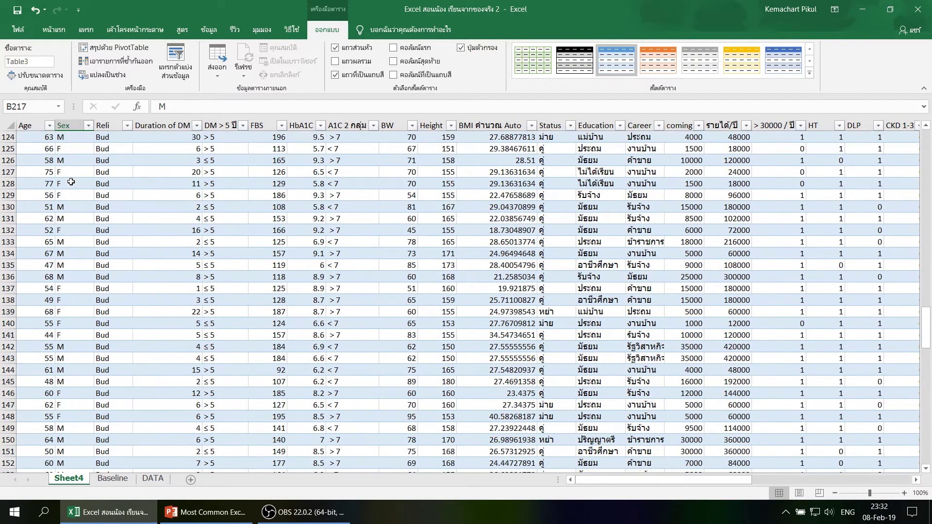
scroll(71, 181, up, 8)
scroll(71, 182, up, 7)
scroll(71, 182, up, 6)
scroll(71, 182, up, 11)
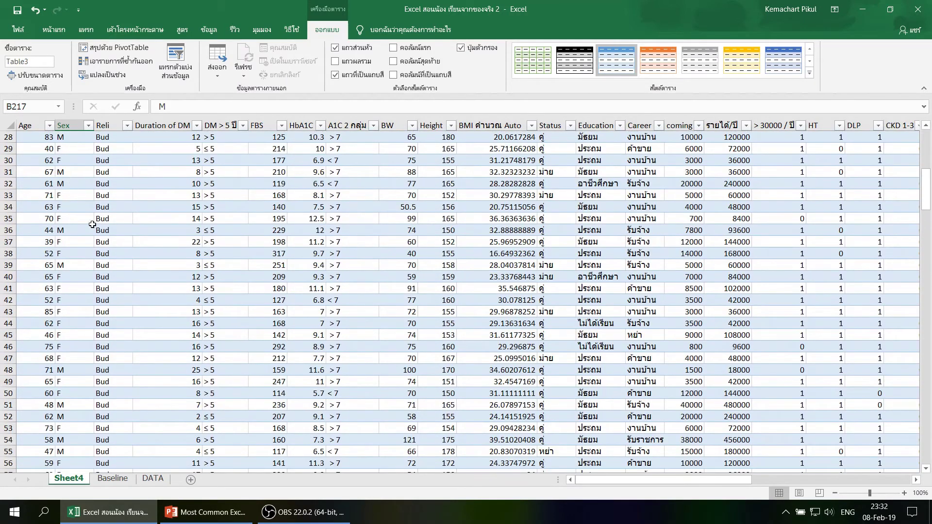
Step: Delete the Sheet4 drill-down sheet, confirming the permanent deletion
right_click(74, 480)
click(101, 353)
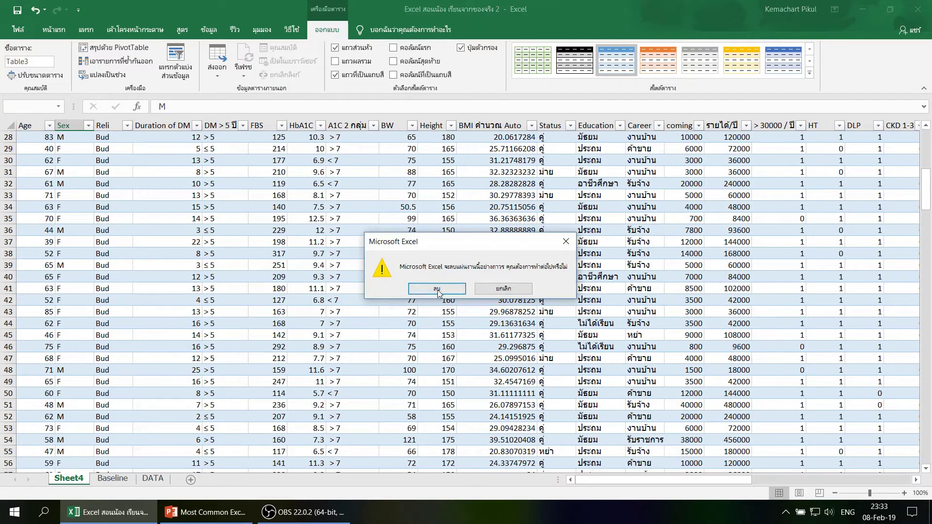
click(435, 288)
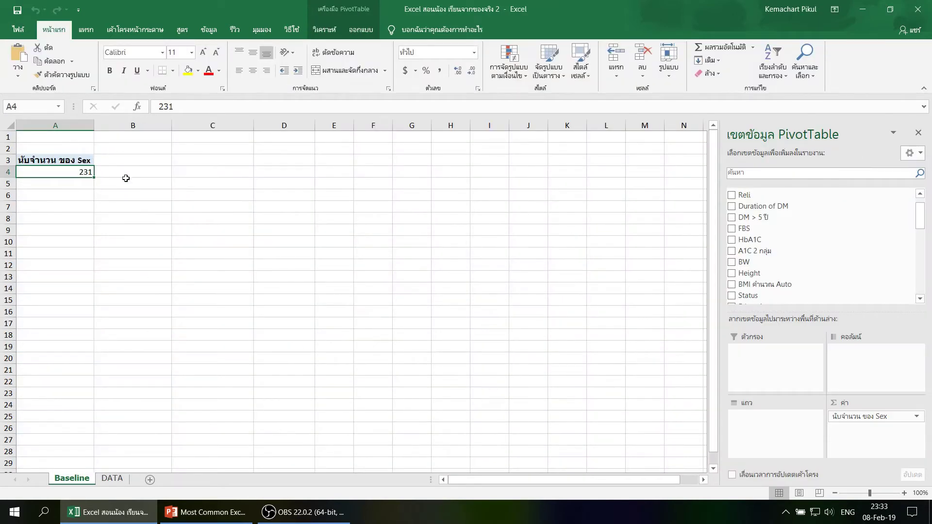
Step: Check a Sex entry on the DATA sheet, then return to the Baseline PivotTable
click(135, 173)
click(86, 176)
click(112, 479)
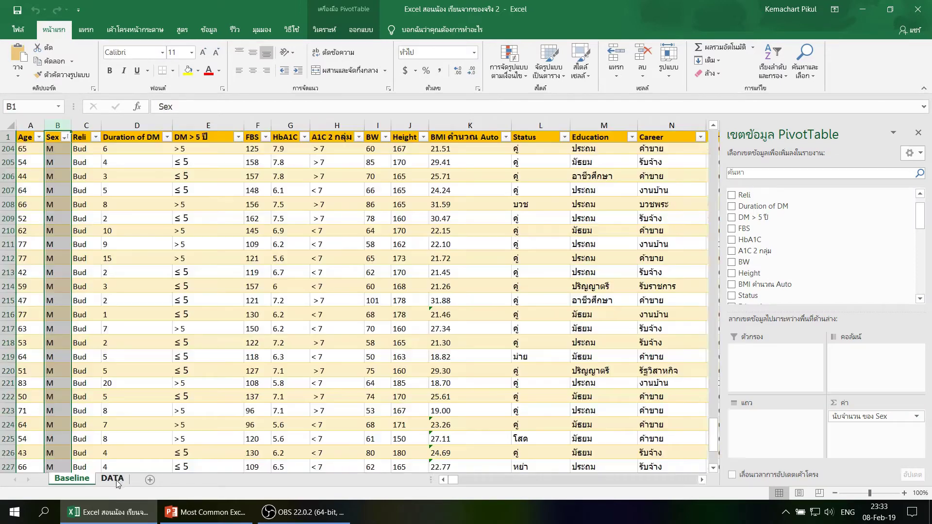
click(62, 219)
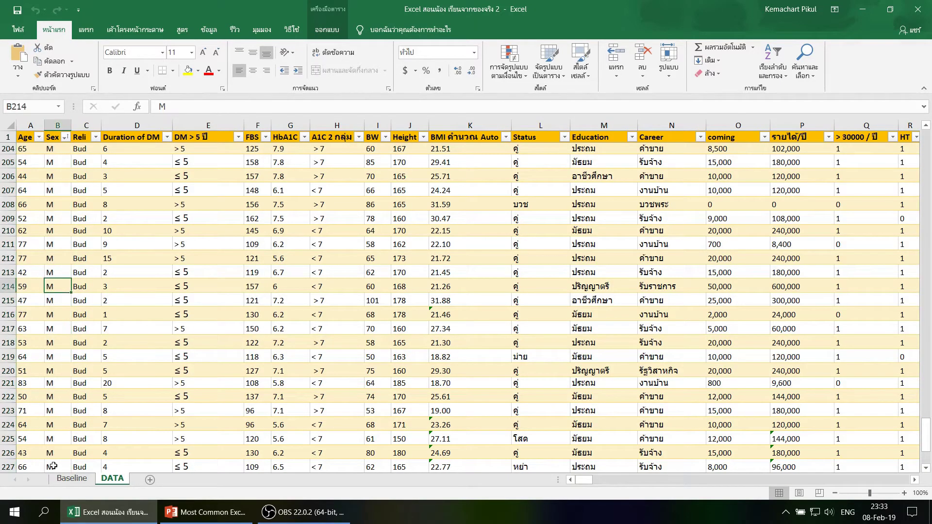
click(72, 479)
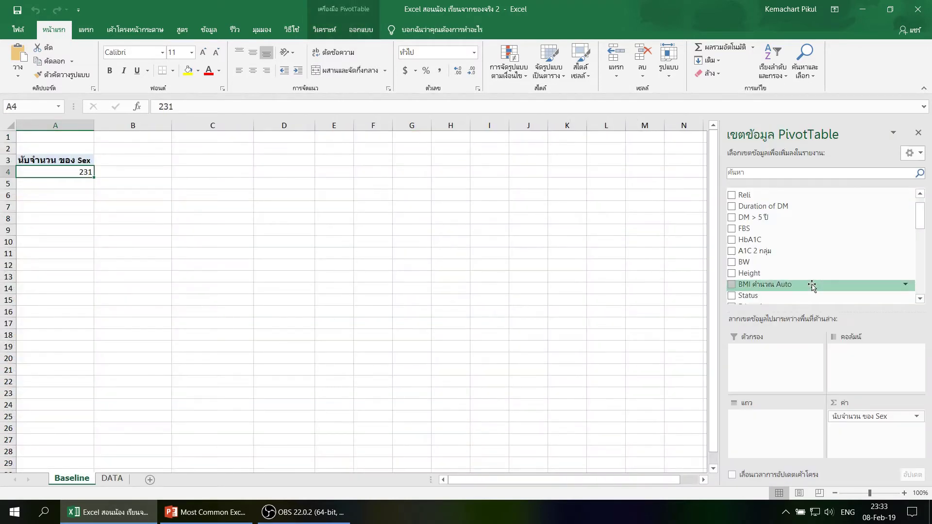
scroll(820, 272, up, 1)
Step: Put Sex in the PivotTable Filters area and filter the count to F
mouse_move(766, 216)
mouse_down()
mouse_move(763, 360)
mouse_move(757, 354)
mouse_up()
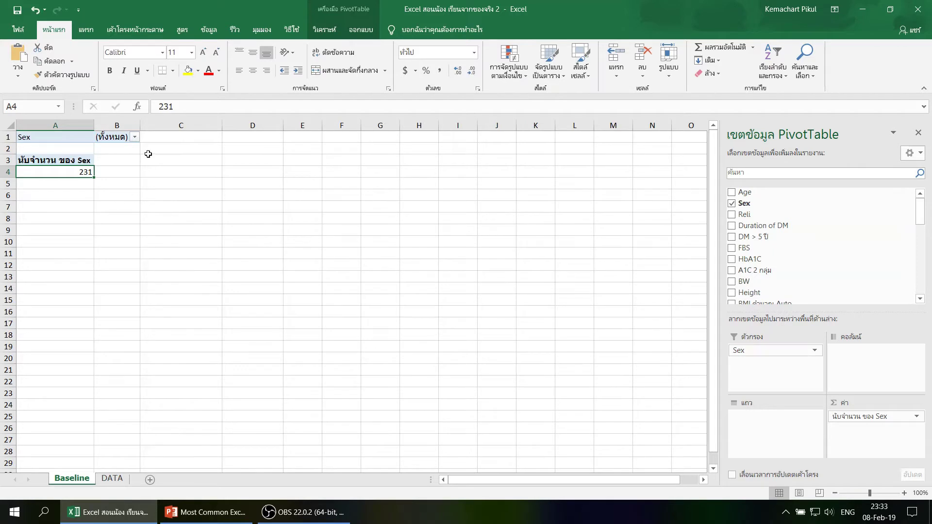
click(135, 137)
click(19, 173)
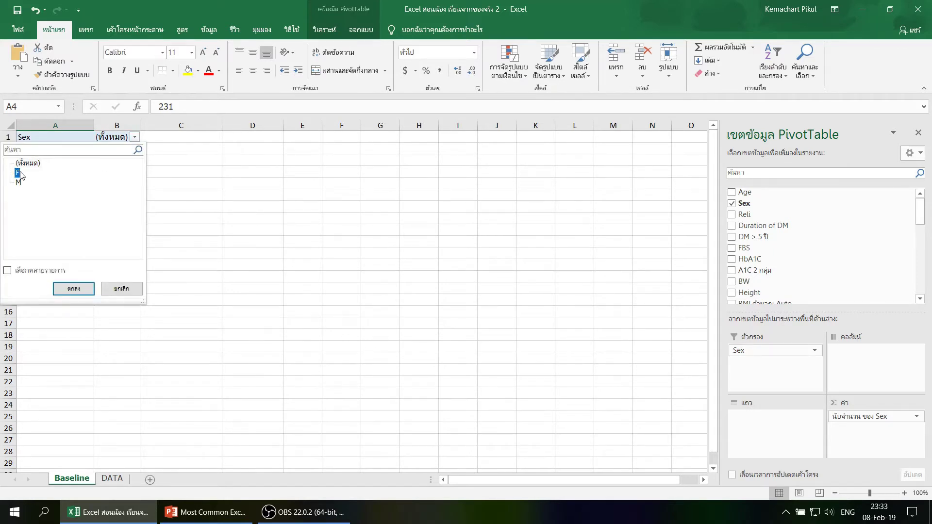
click(72, 288)
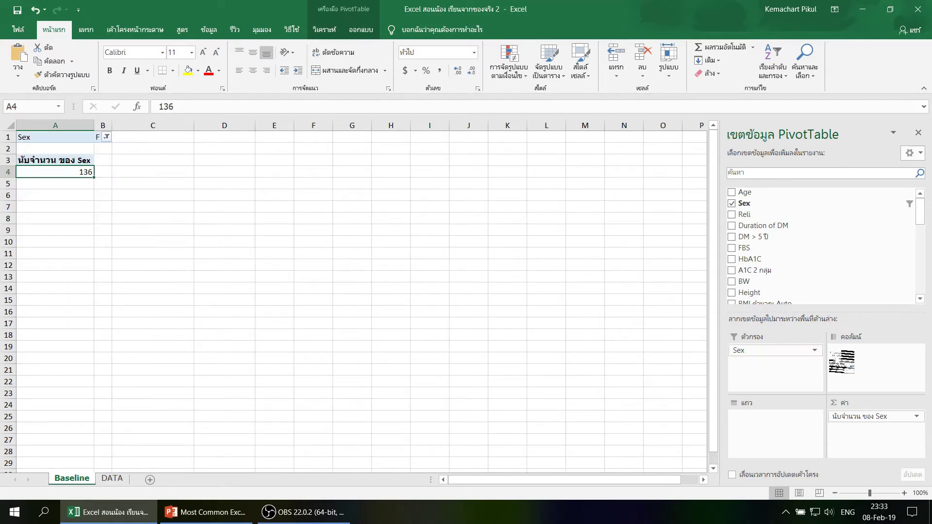
Step: Move Sex to Columns, then to Rows, giving F 136 and M 95
drag(772, 351, 867, 364)
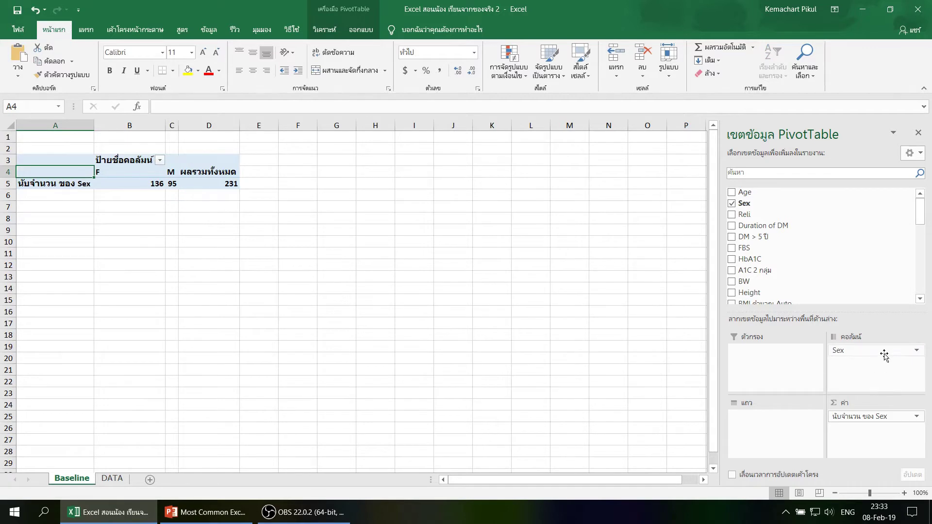
drag(881, 351, 801, 437)
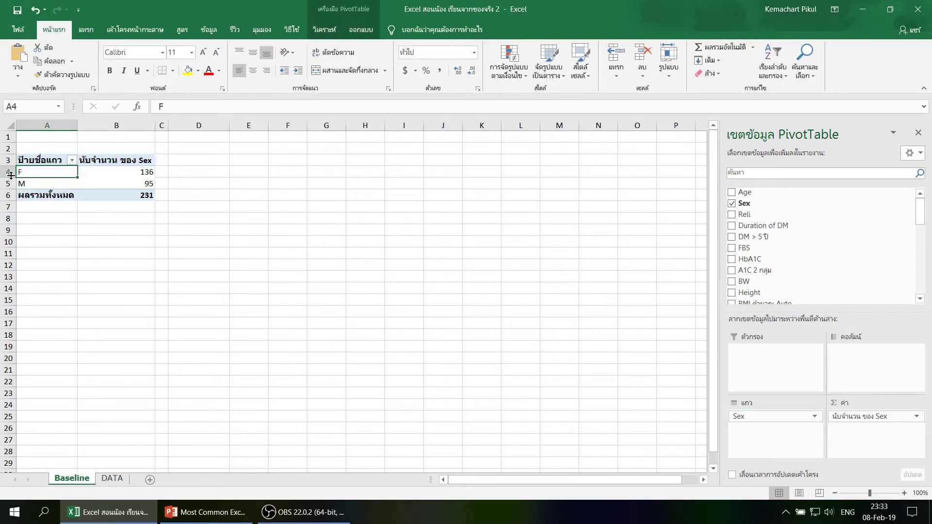
click(55, 184)
click(149, 174)
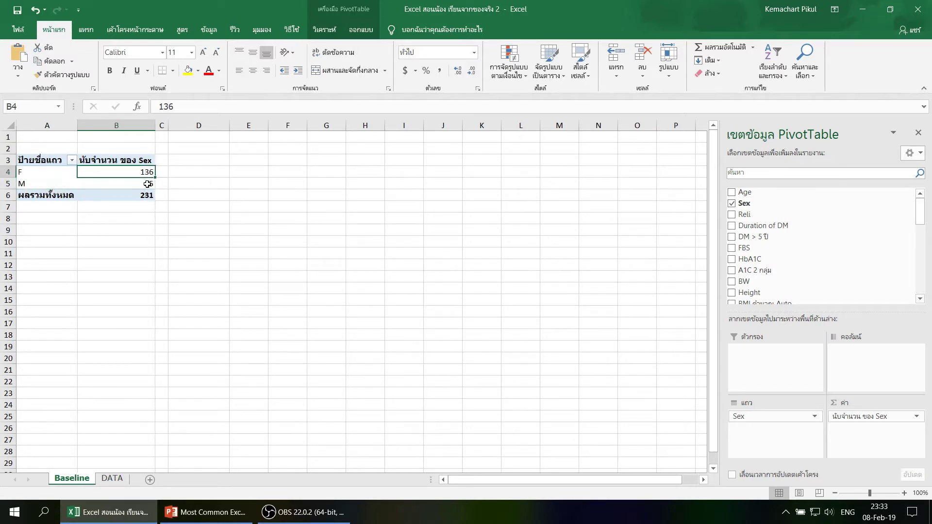
Step: Drill into the female count 136 on a new sheet, then review the Count of Sex field settings
double_click(143, 173)
click(63, 160)
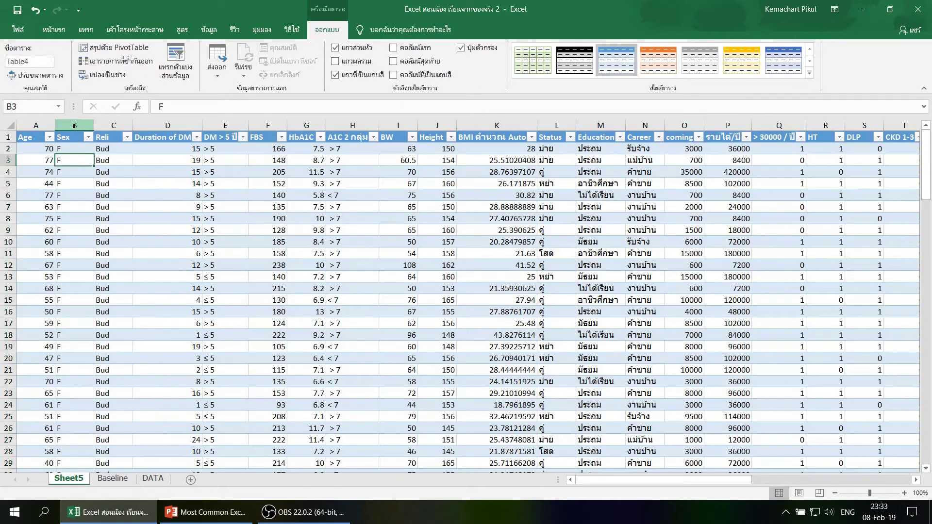
click(74, 124)
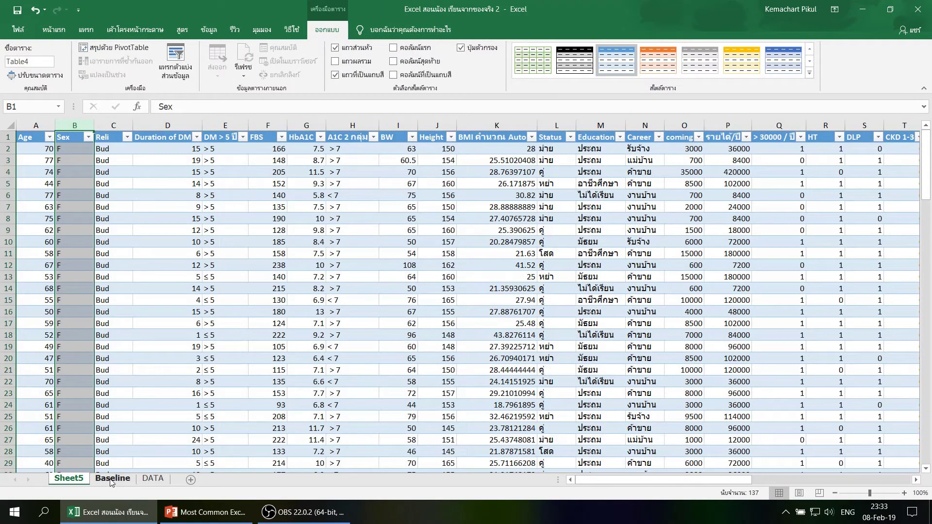
click(112, 478)
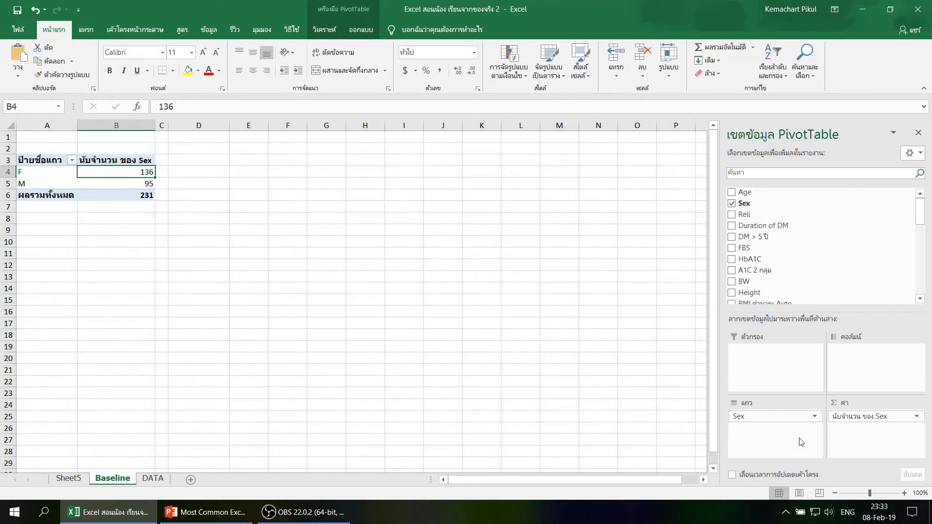
click(884, 417)
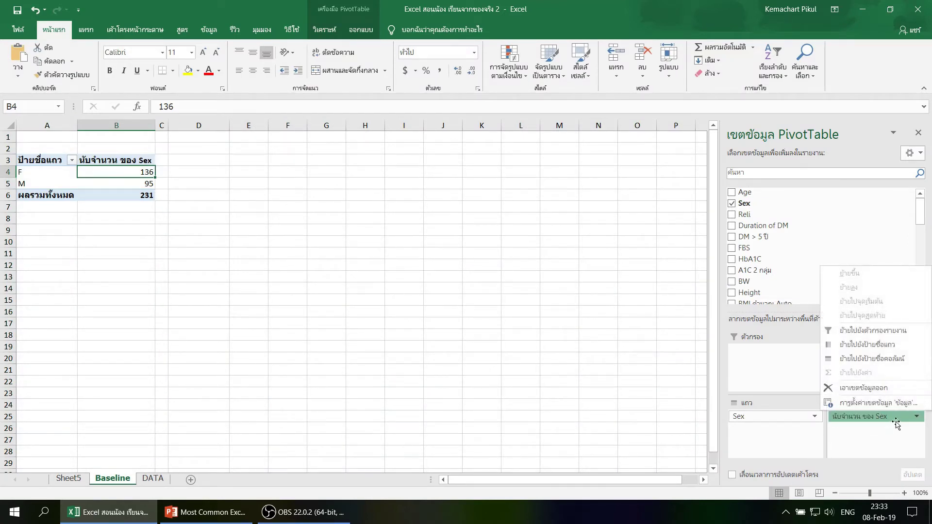
click(879, 445)
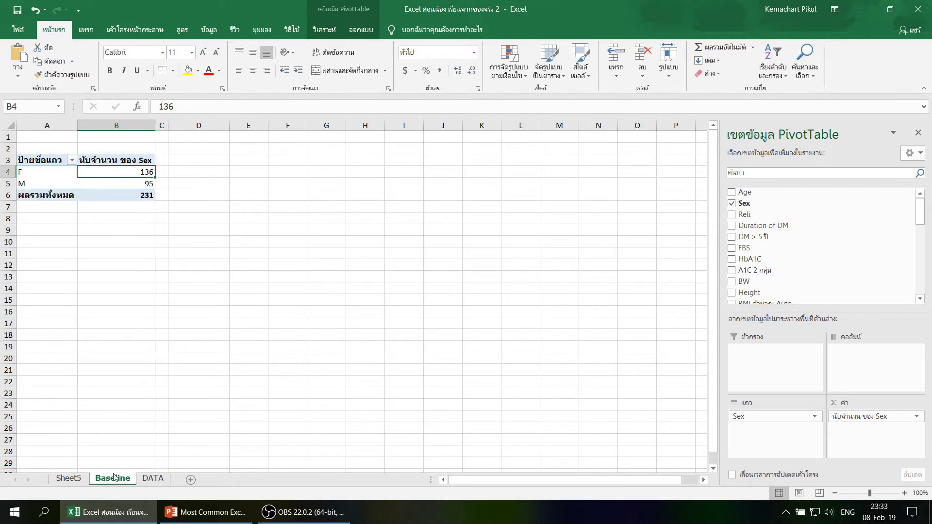
Step: Inspect several Sex values in Sheet5's drill-down table
click(76, 481)
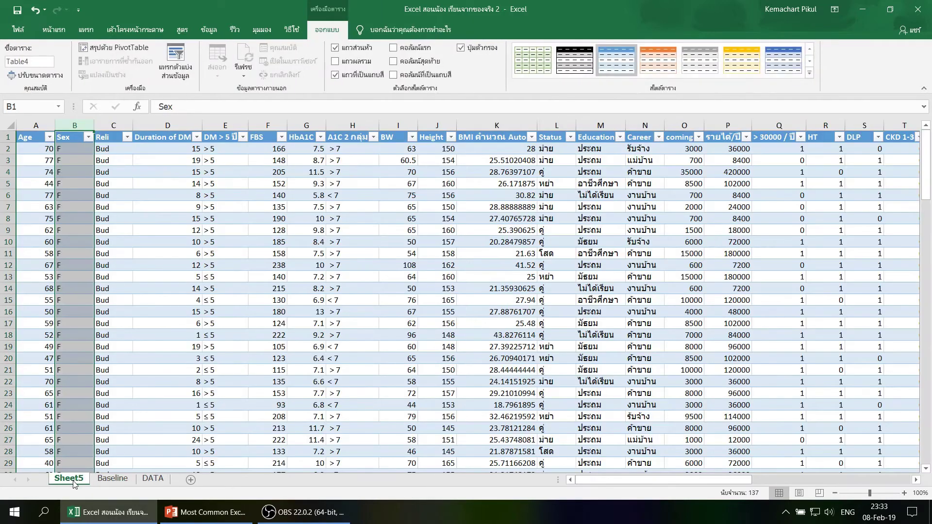
click(79, 278)
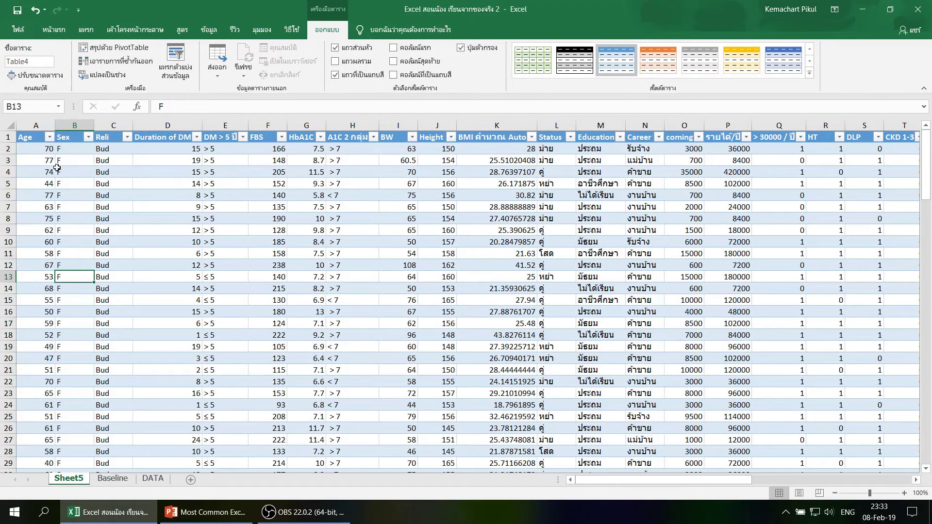
click(72, 172)
click(72, 207)
click(71, 277)
click(67, 346)
Step: Delete Sheet5 and confirm the deletion in the warning dialog
right_click(75, 480)
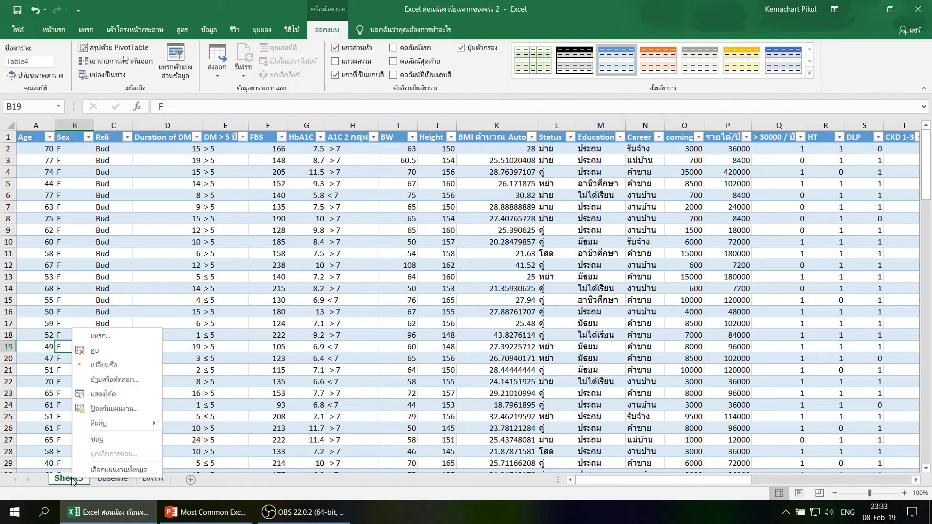
click(94, 351)
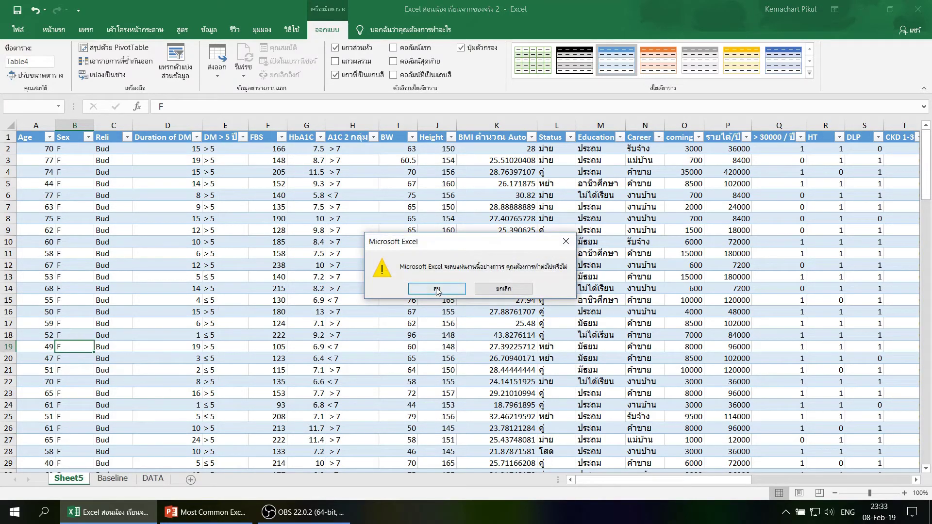
click(437, 291)
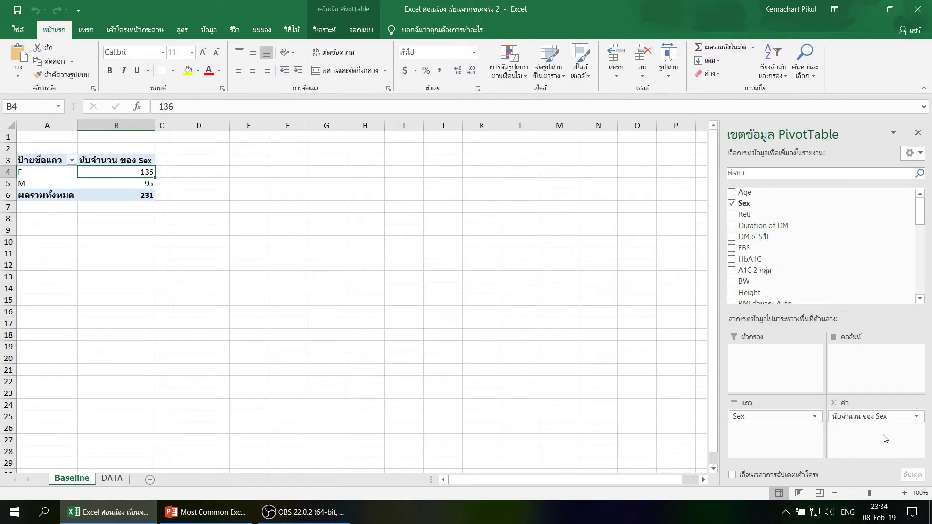
click(147, 184)
click(144, 173)
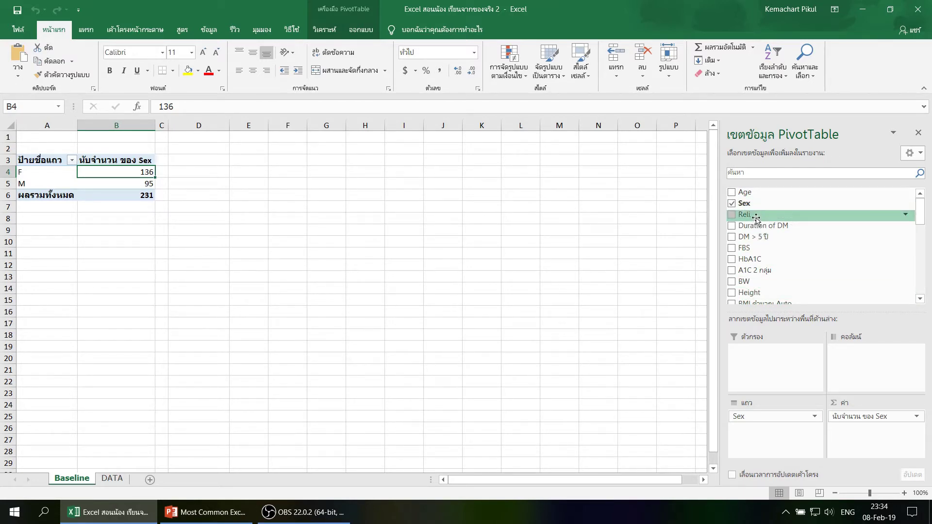
Step: Add Reli to Rows under Sex, showing Bud 135 under F
drag(756, 220, 771, 428)
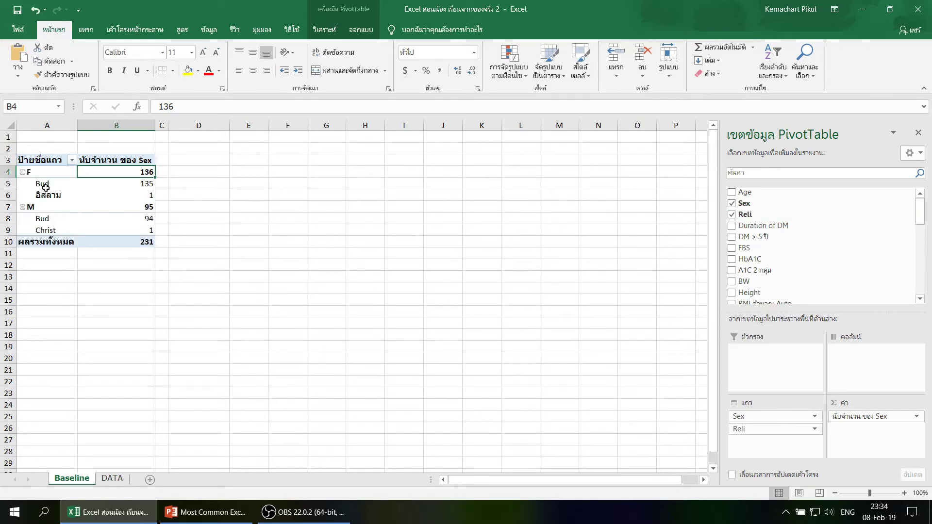
click(44, 184)
click(120, 185)
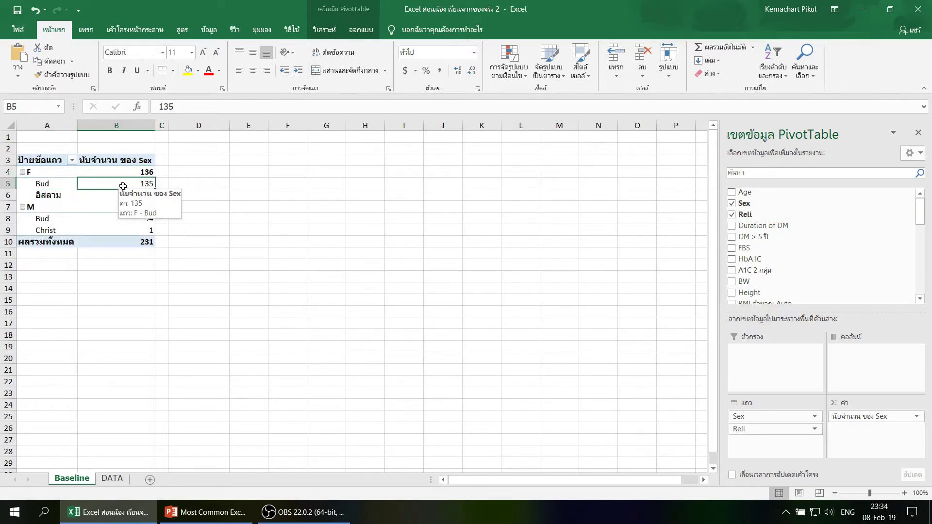
click(48, 194)
click(136, 184)
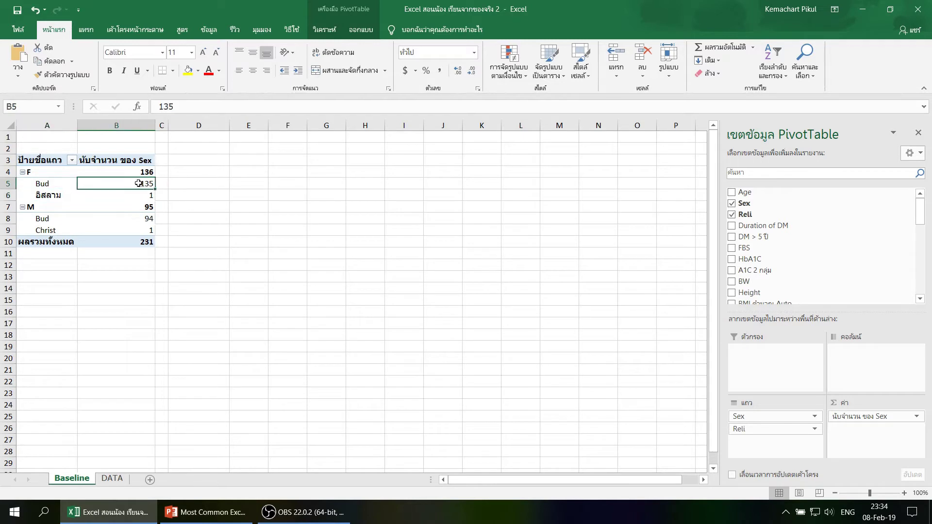
Step: Review the religion rows: F has Bud 135 and อิสลาม 1, M has Bud 94 and Christ 1
click(46, 184)
click(48, 195)
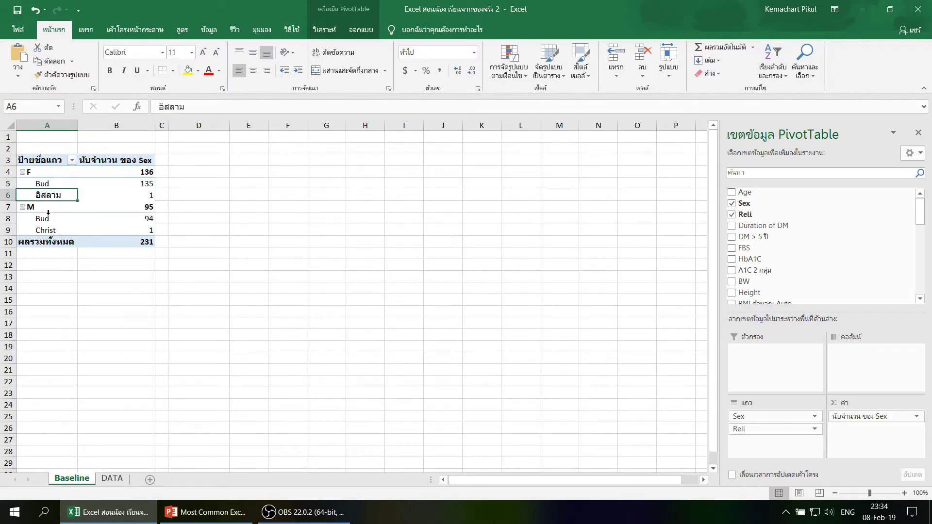
click(44, 219)
click(46, 230)
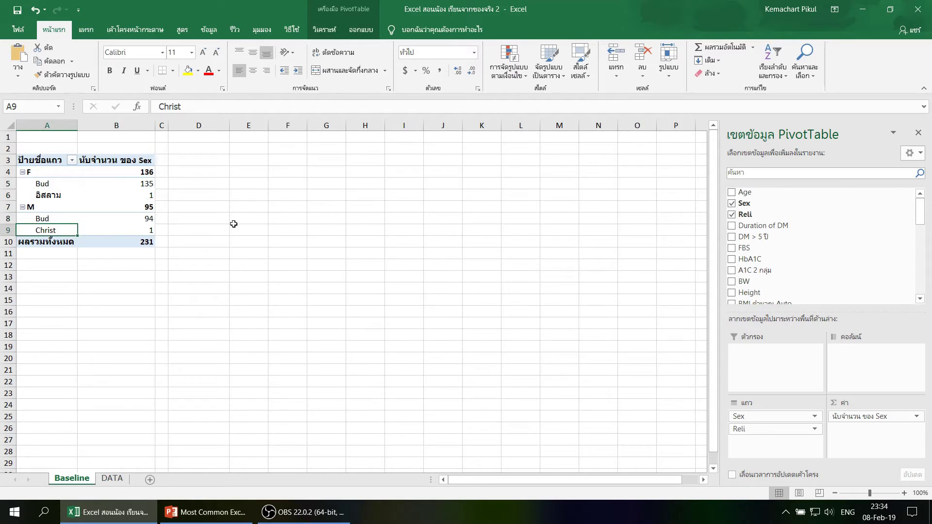
click(44, 219)
click(46, 184)
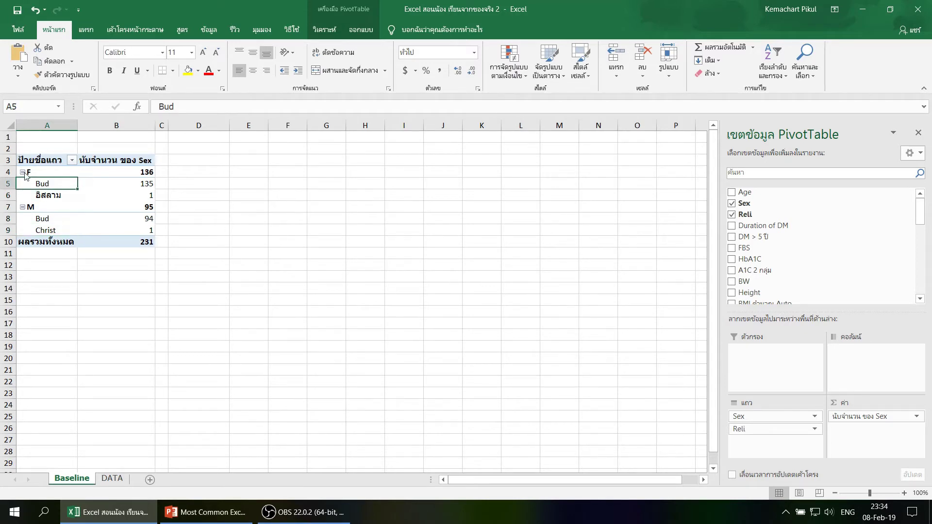
click(23, 172)
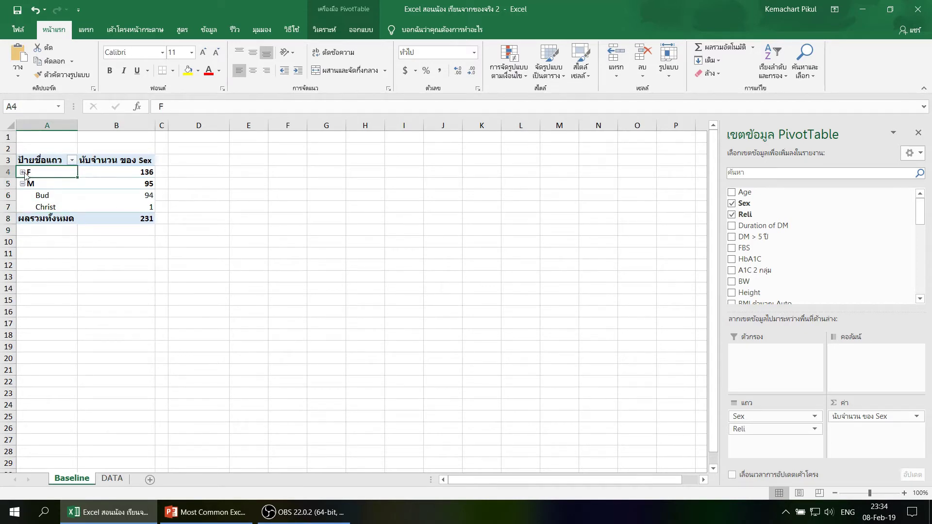
click(22, 172)
click(137, 185)
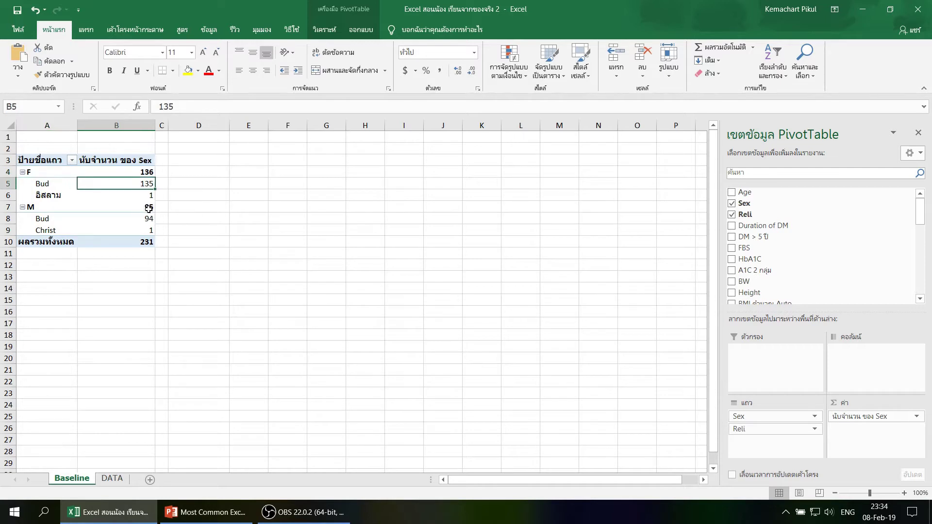
click(146, 195)
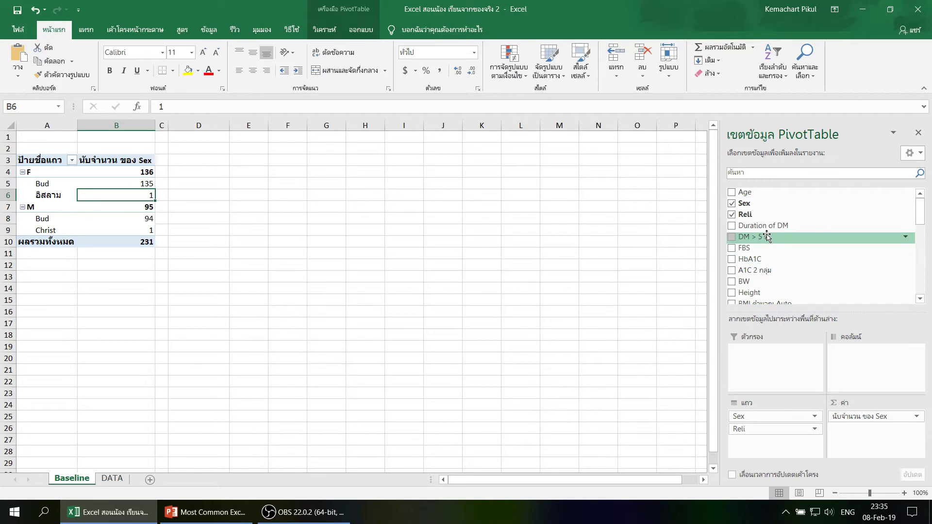
click(113, 479)
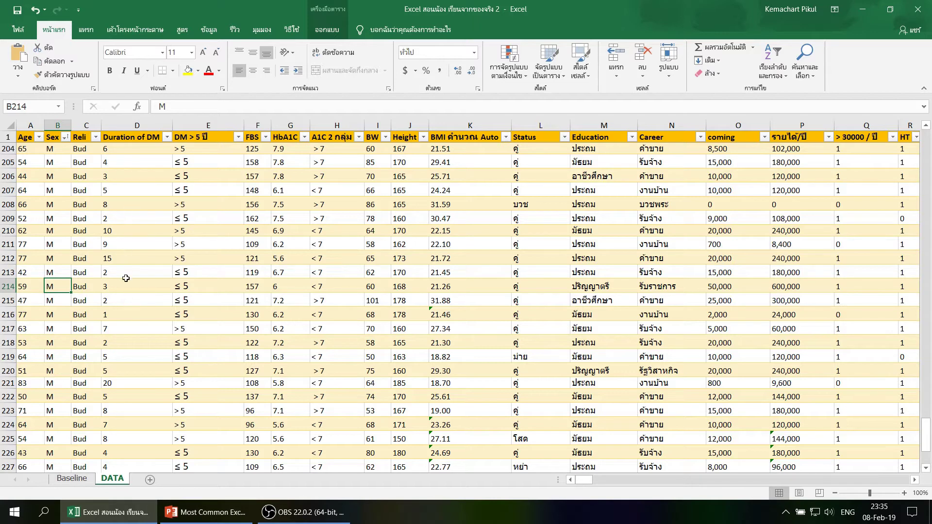
click(117, 150)
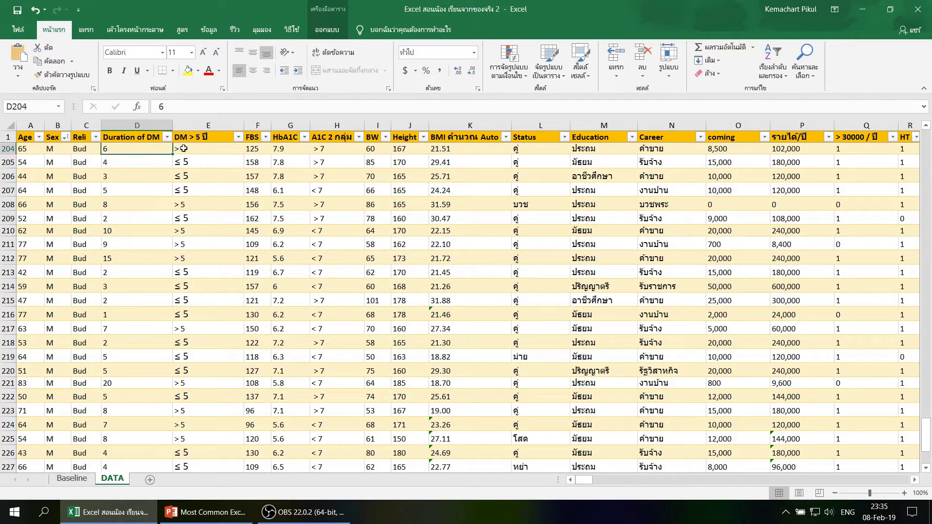
click(188, 149)
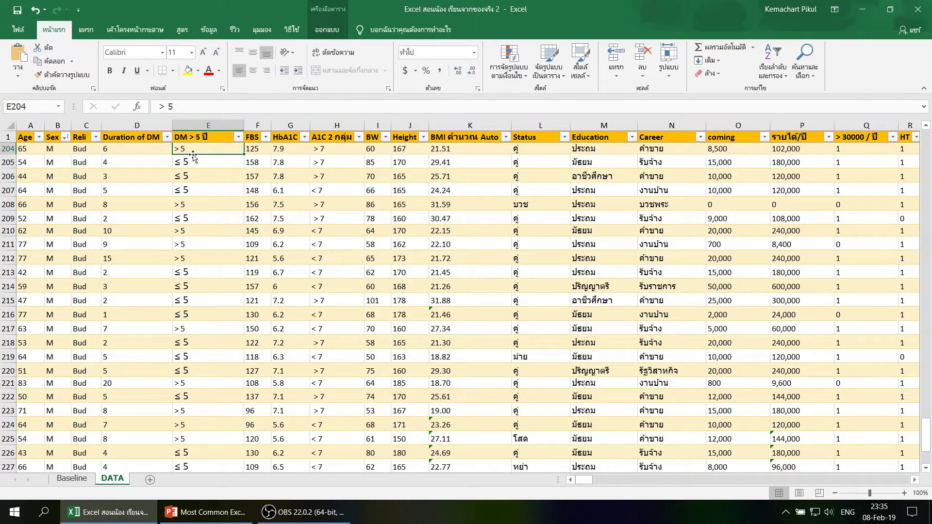
click(114, 163)
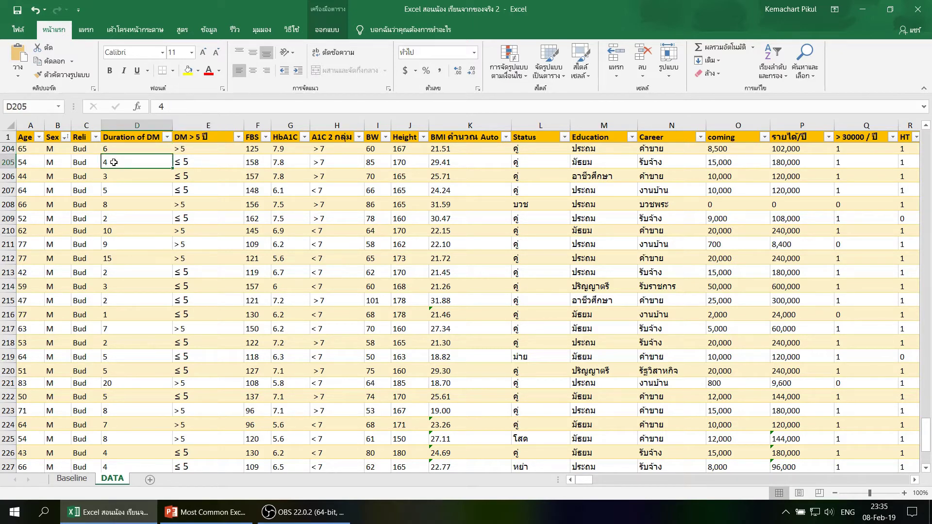
click(190, 163)
click(72, 478)
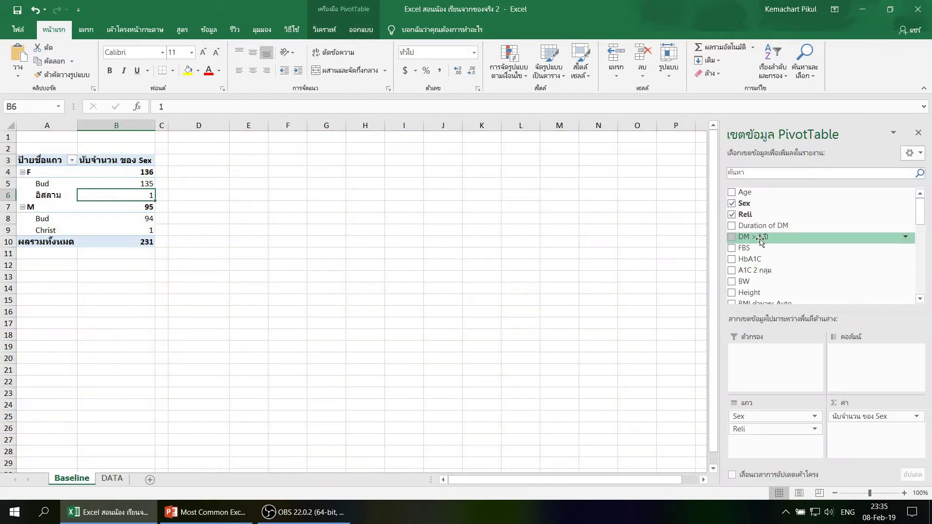
Step: Nest DM > 5 ปี under Reli, check its ≤ 5 and > 5 rows, then add A1C 2 กลุ่ม below
drag(752, 237, 756, 445)
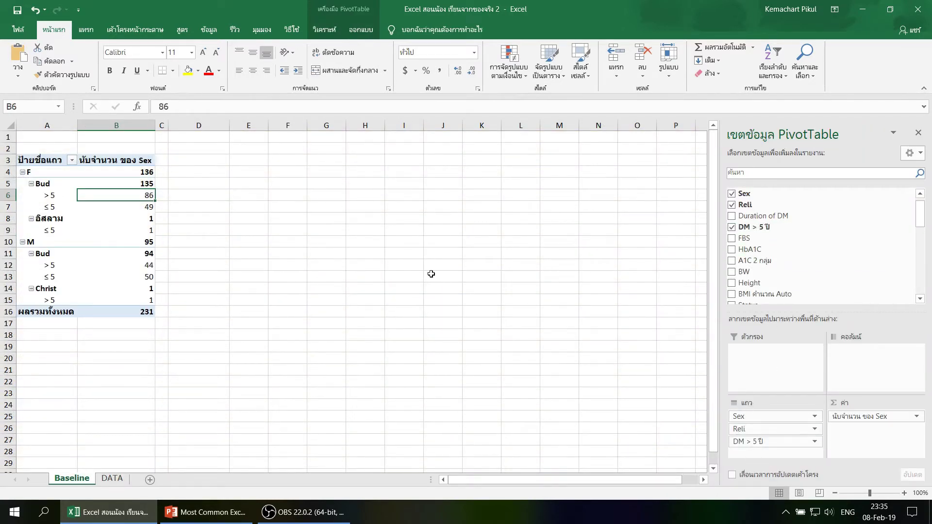
click(288, 275)
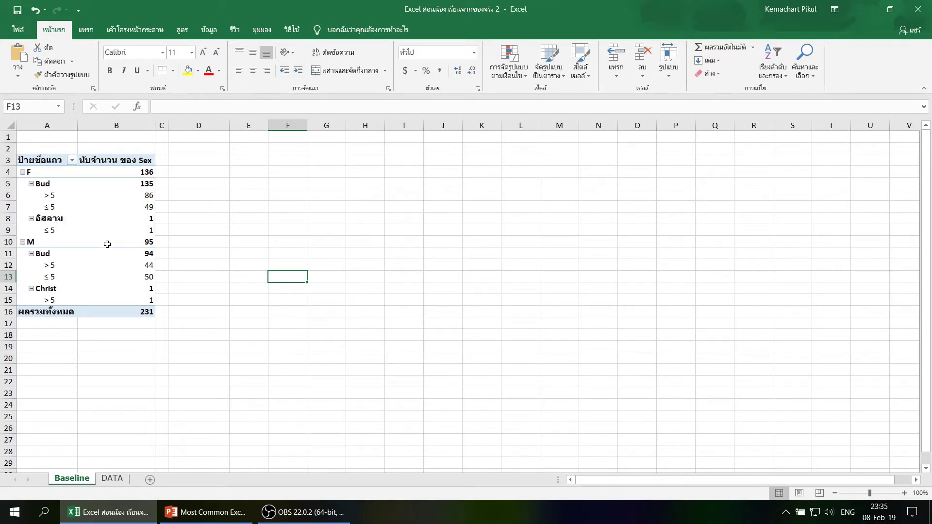
mouse_move(51, 230)
click(52, 231)
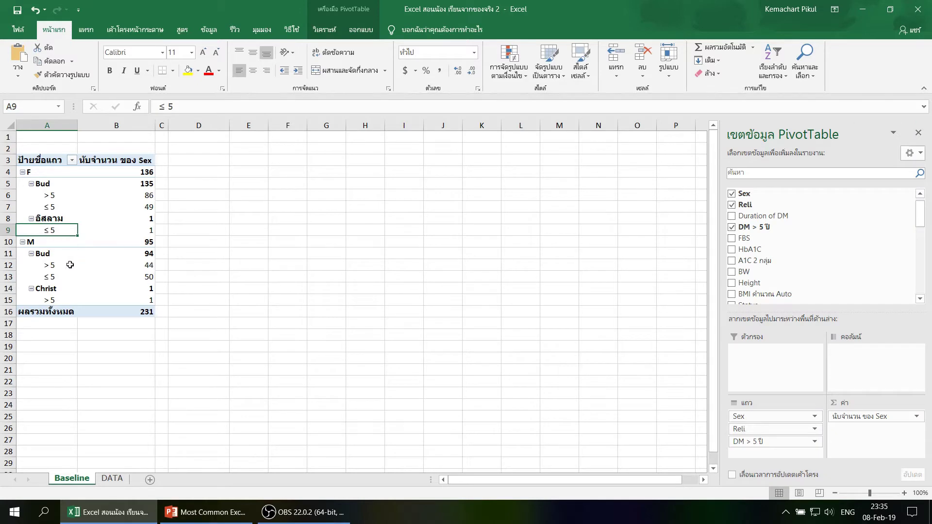
click(52, 302)
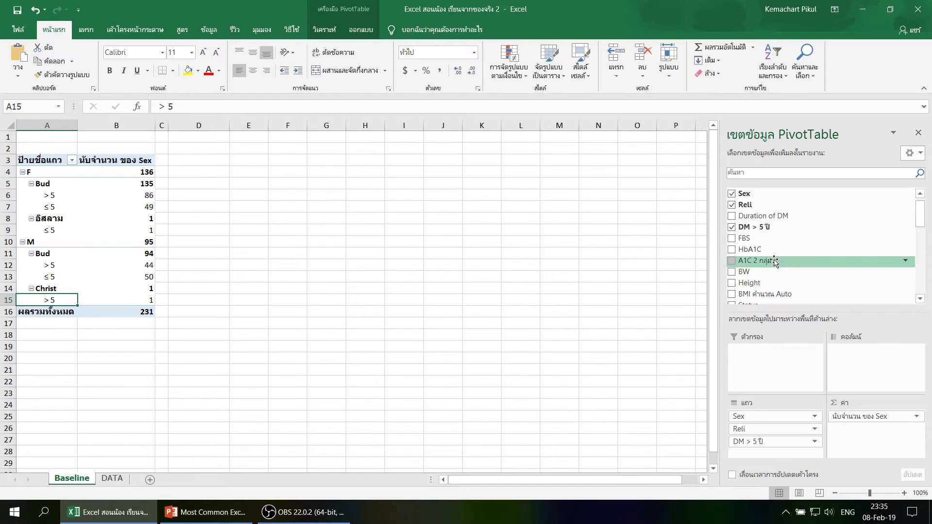
drag(774, 261, 776, 447)
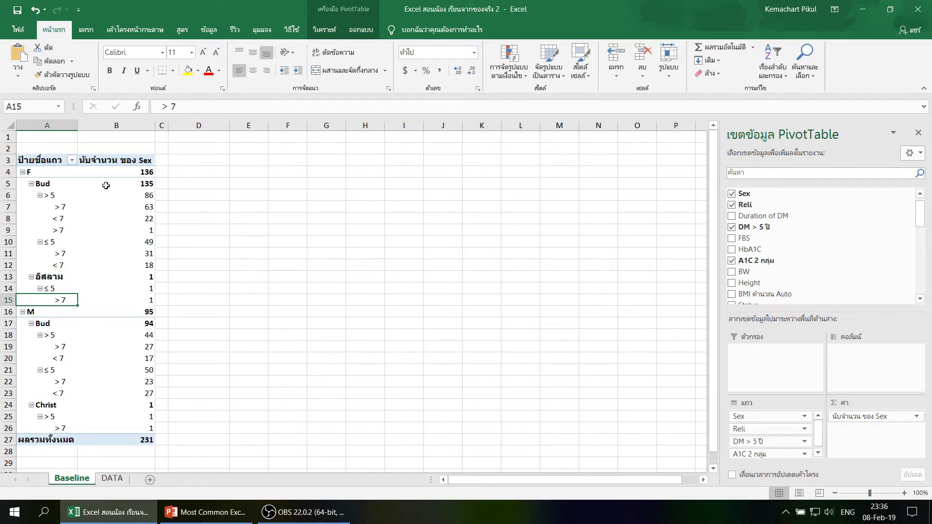
Step: Compare the pivot's > 7 and < 7 A1C group labels, then switch to the DATA sheet
click(219, 277)
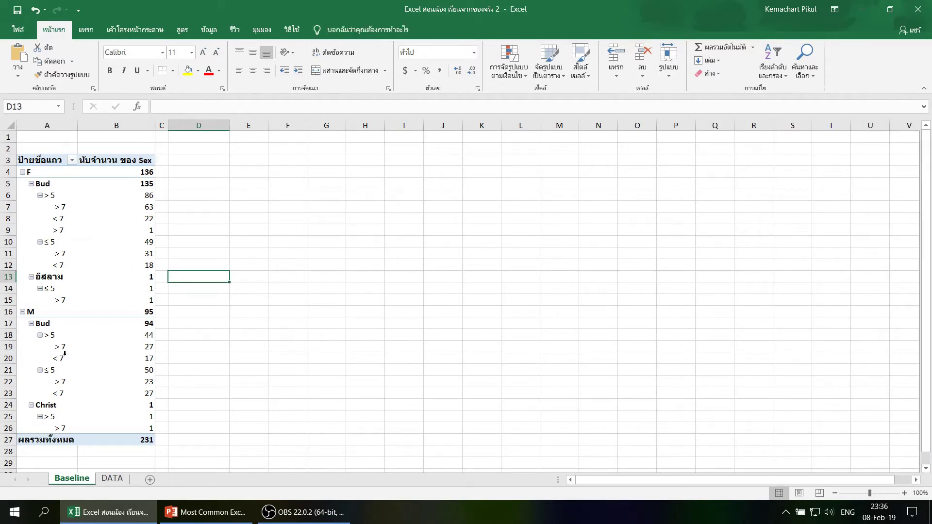
click(150, 348)
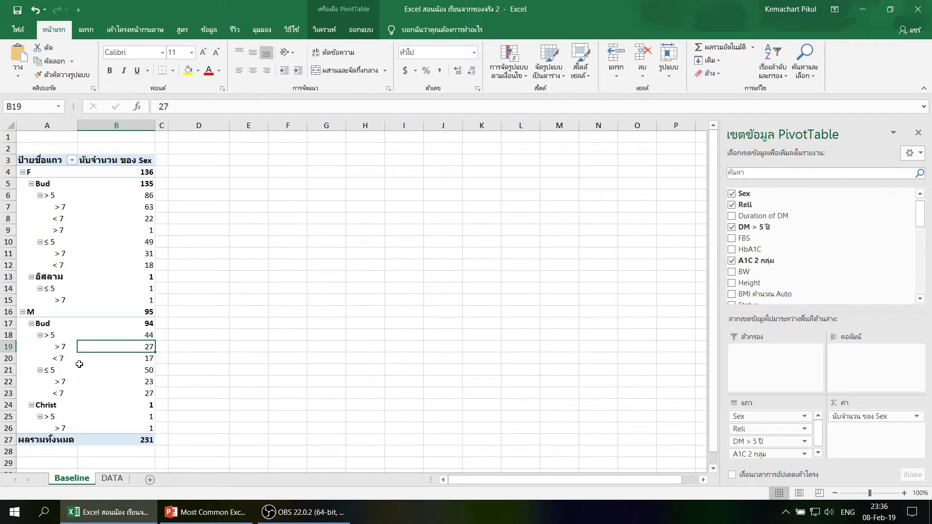
click(63, 347)
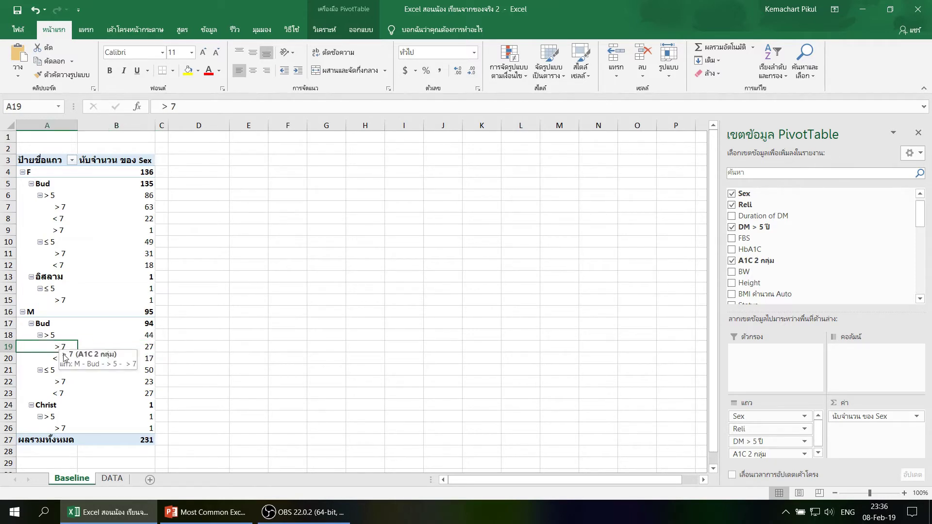
click(63, 358)
click(65, 347)
click(62, 362)
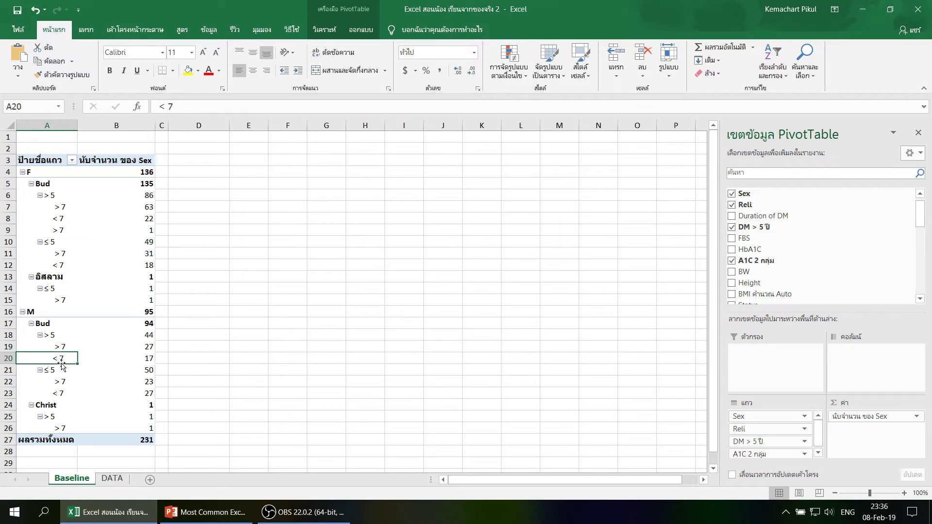
click(62, 348)
click(62, 358)
click(111, 478)
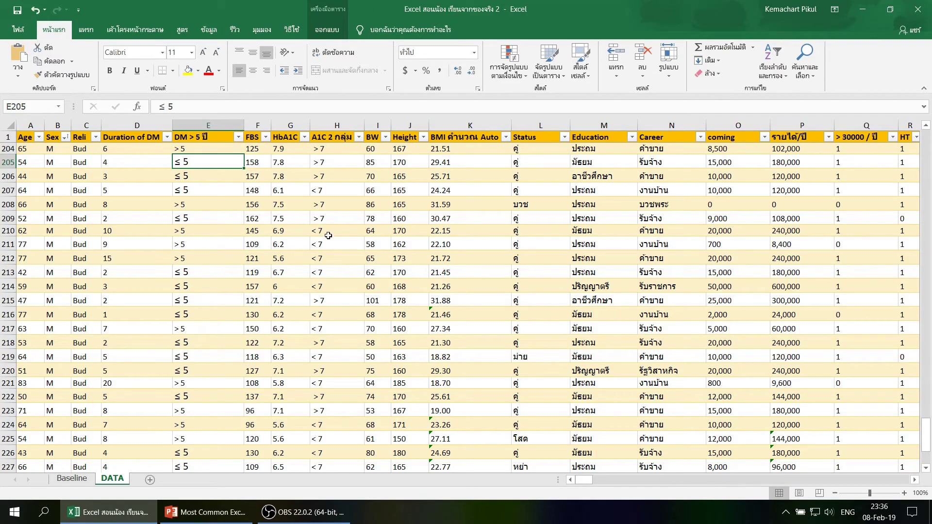
Step: In the HbA1C filter list, try ticking only the value 7, then re-tick all values
scroll(330, 315, down, 6)
scroll(330, 315, up, 7)
scroll(330, 314, up, 9)
scroll(330, 315, up, 2)
scroll(330, 314, up, 6)
scroll(330, 314, up, 5)
scroll(331, 314, up, 3)
scroll(326, 292, up, 7)
scroll(340, 215, down, 1)
scroll(340, 216, down, 3)
scroll(340, 215, down, 3)
scroll(327, 247, down, 2)
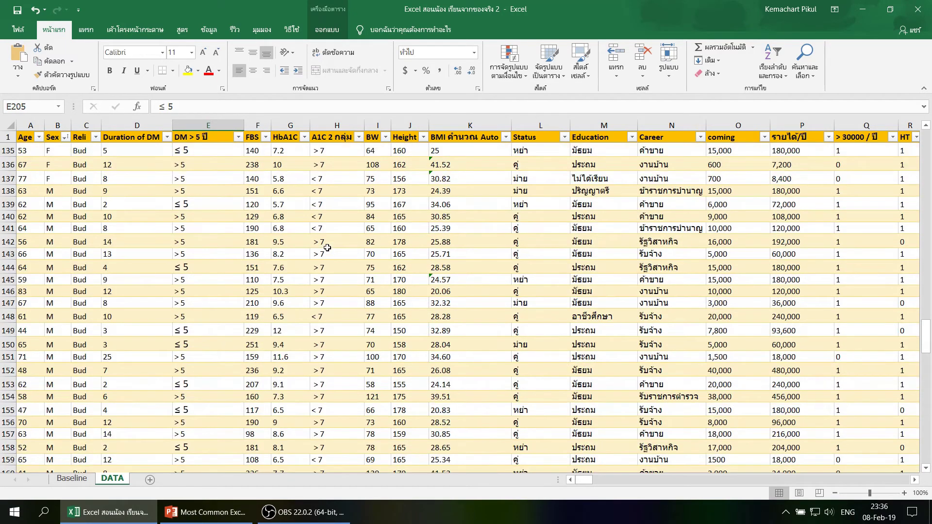
click(305, 137)
scroll(388, 302, down, 2)
scroll(388, 302, down, 1)
drag(450, 281, 450, 253)
click(332, 253)
scroll(356, 284, down, 5)
scroll(356, 284, down, 1)
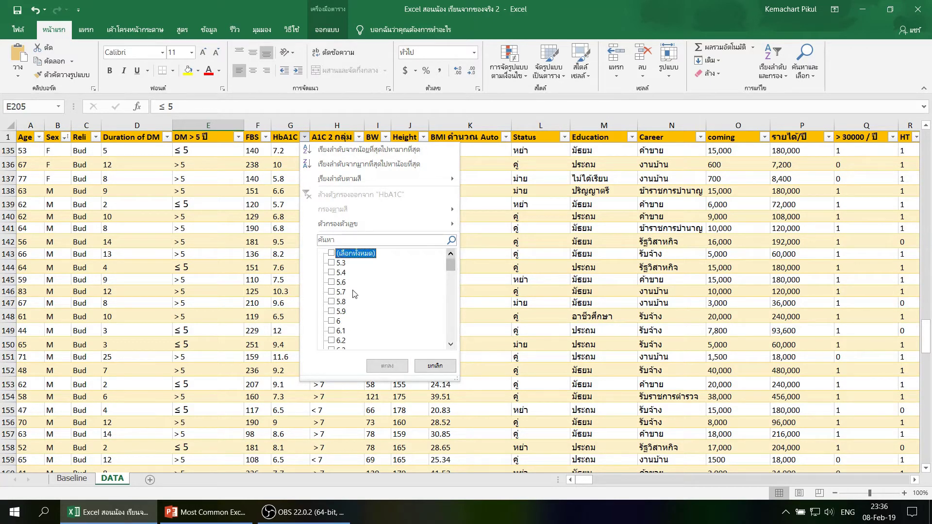
click(332, 302)
click(332, 304)
scroll(358, 301, up, 4)
click(331, 253)
mouse_move(379, 223)
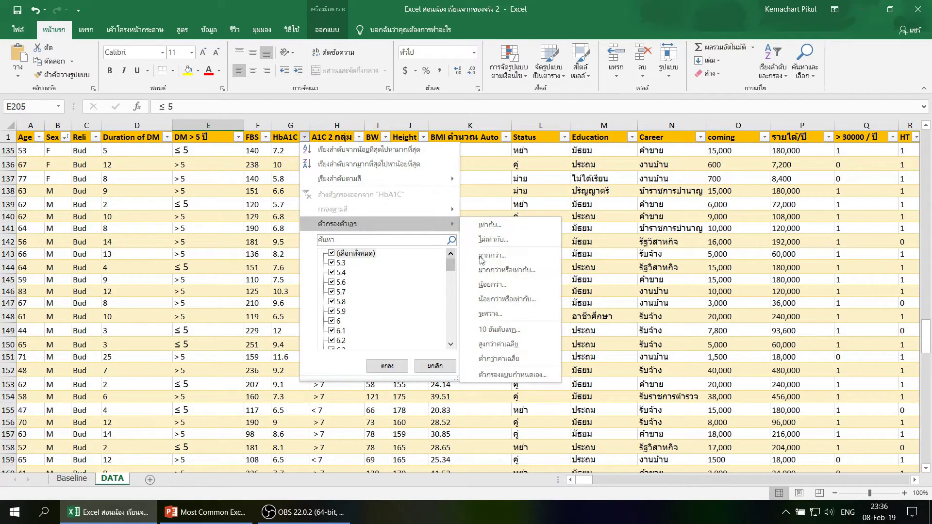
Step: Apply a custom HbA1C equals 7 filter and inspect row 195's HbA1C and A1C group
click(503, 232)
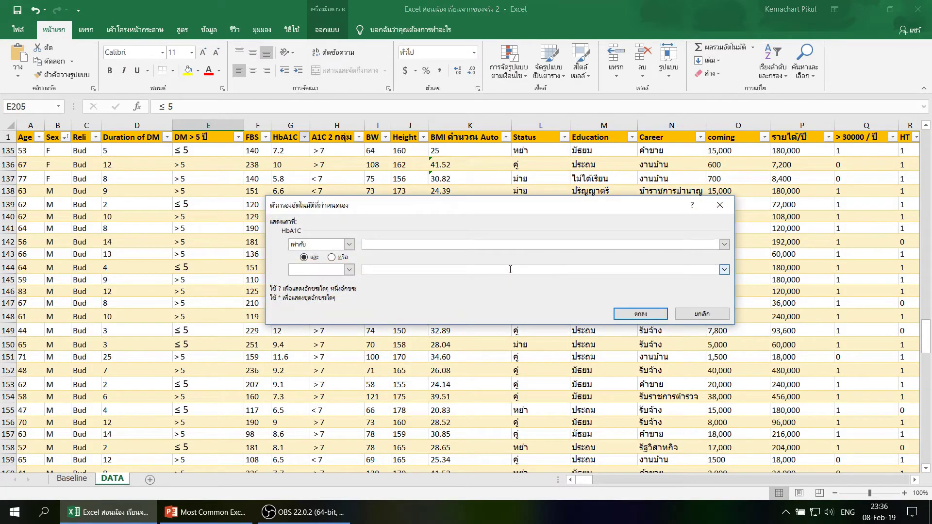
click(631, 313)
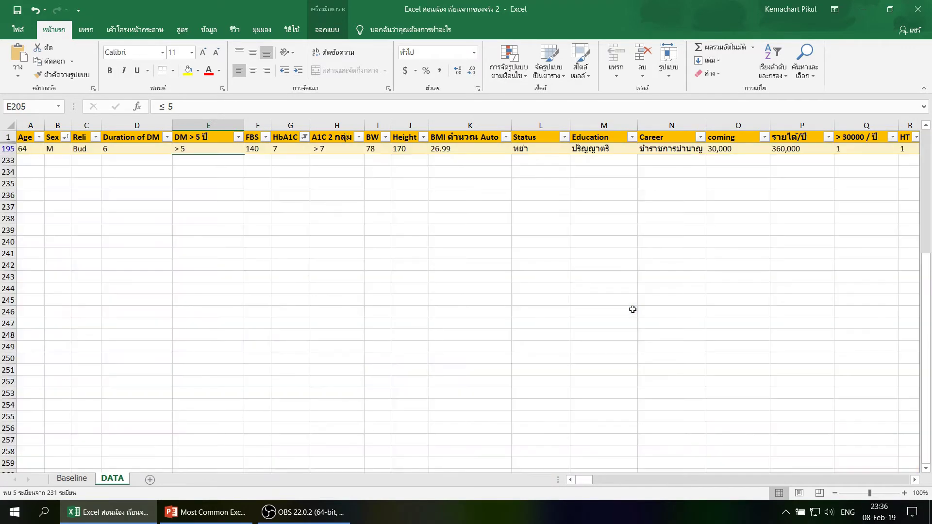
click(280, 151)
click(323, 151)
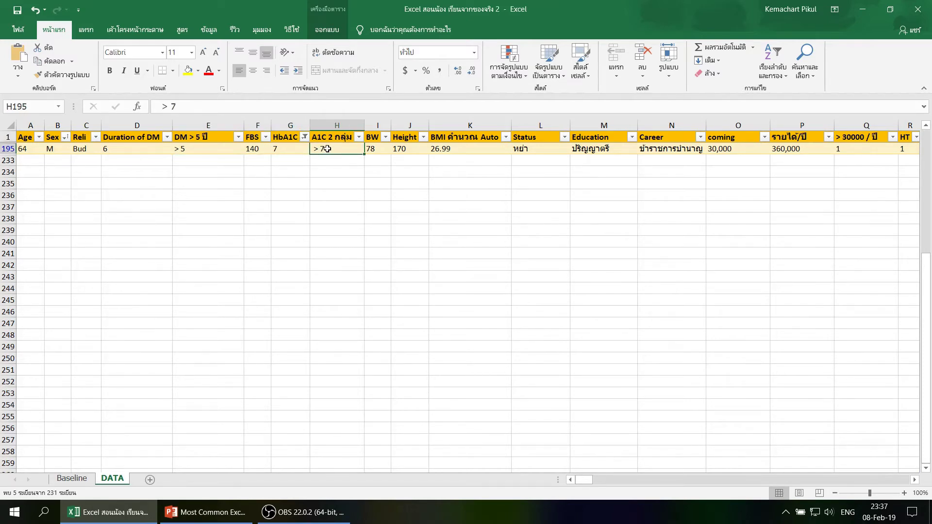
click(292, 152)
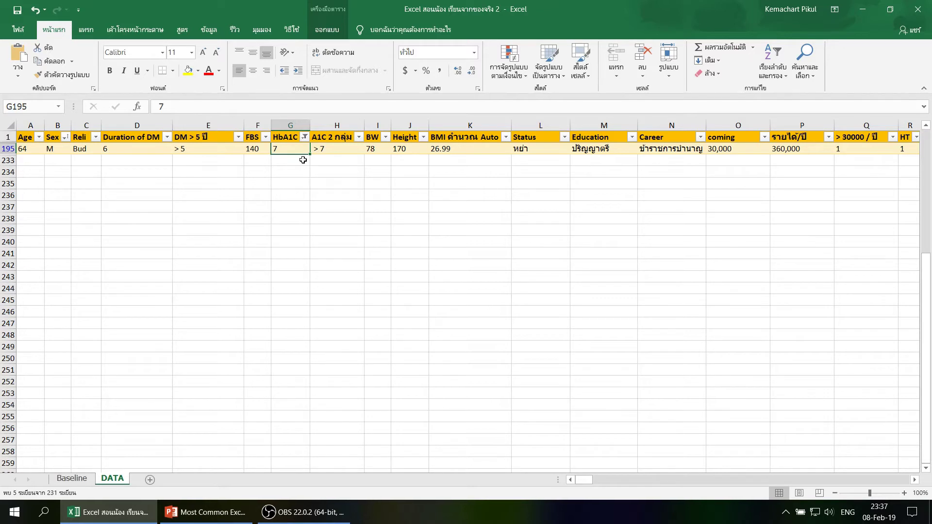
click(335, 149)
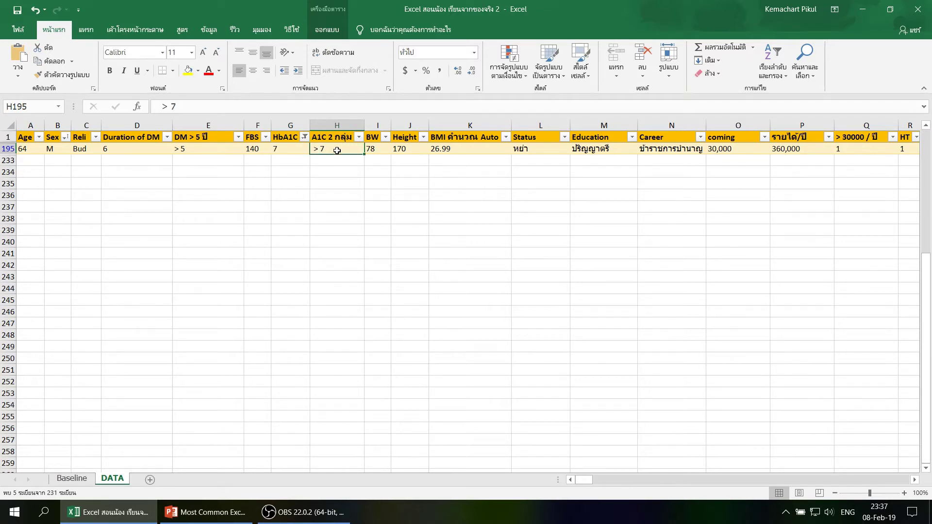
Step: Confirm row 195's A1C group reads > 7, then clear the HbA1C filter
click(303, 151)
click(346, 150)
click(305, 138)
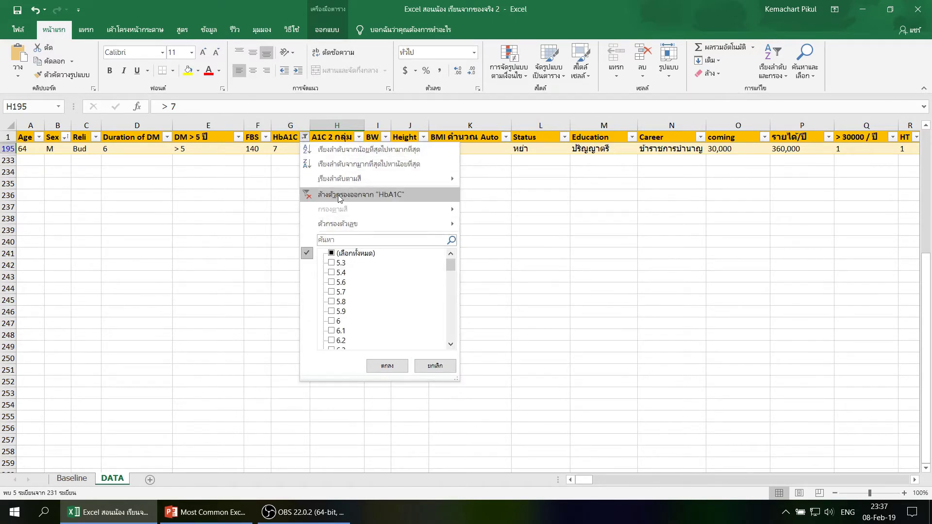
click(338, 194)
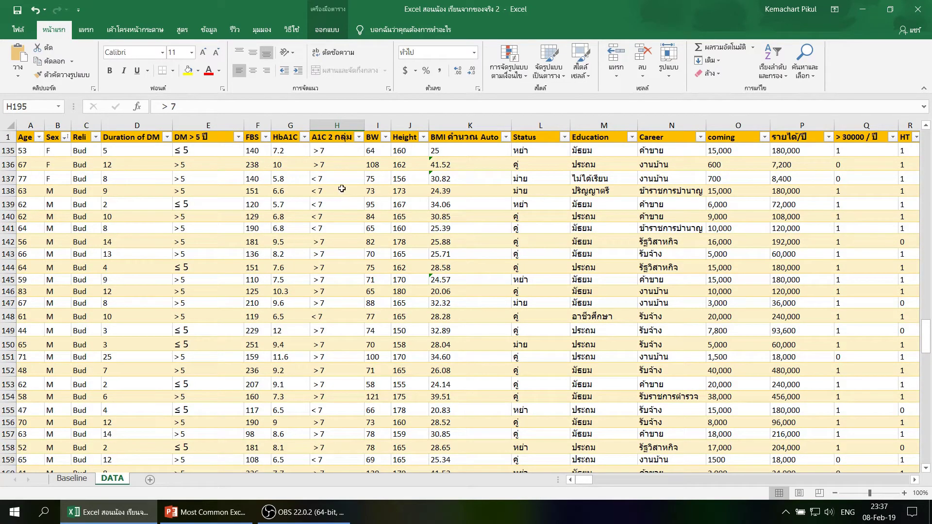
Step: Filter the A1C 2 กลุ่ม column to show only the > 7 group (147 of 231)
click(359, 138)
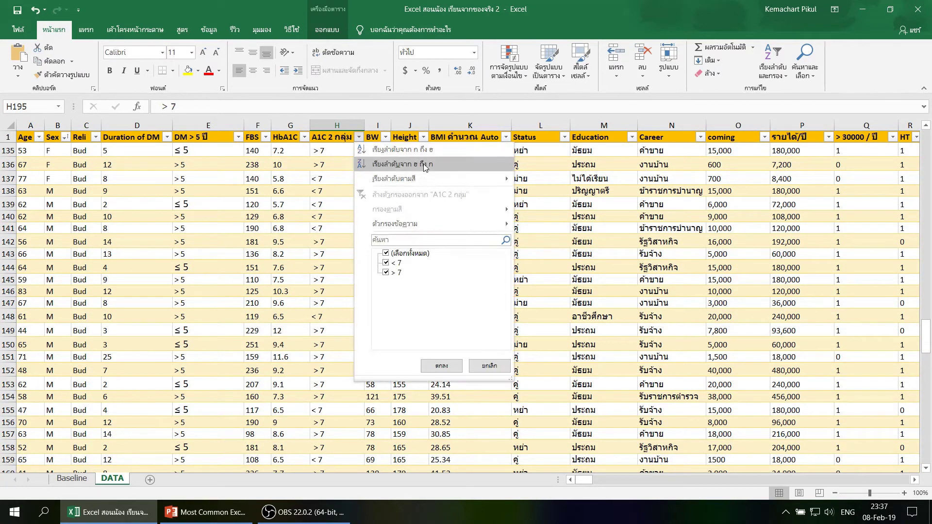
click(386, 253)
click(387, 273)
click(447, 366)
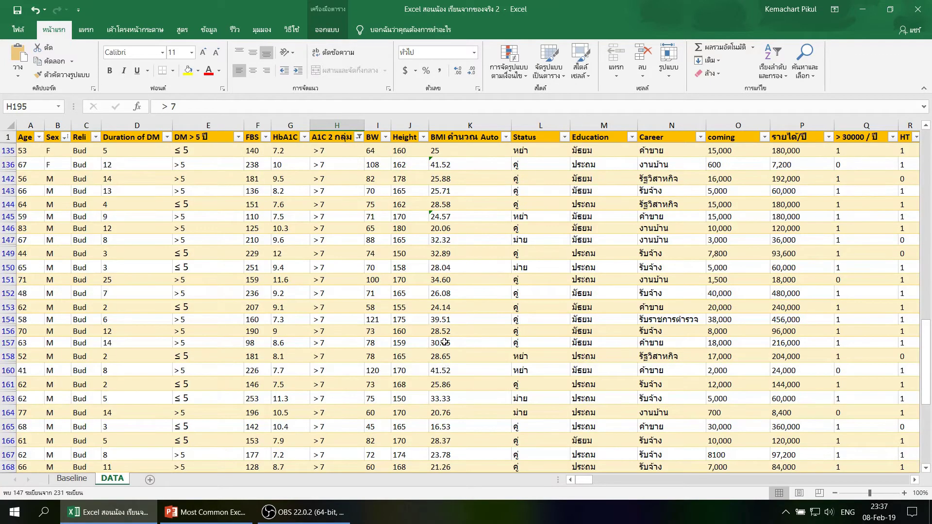
Step: Return to the top of the filtered list and select cell H2
click(332, 152)
scroll(335, 194, down, 7)
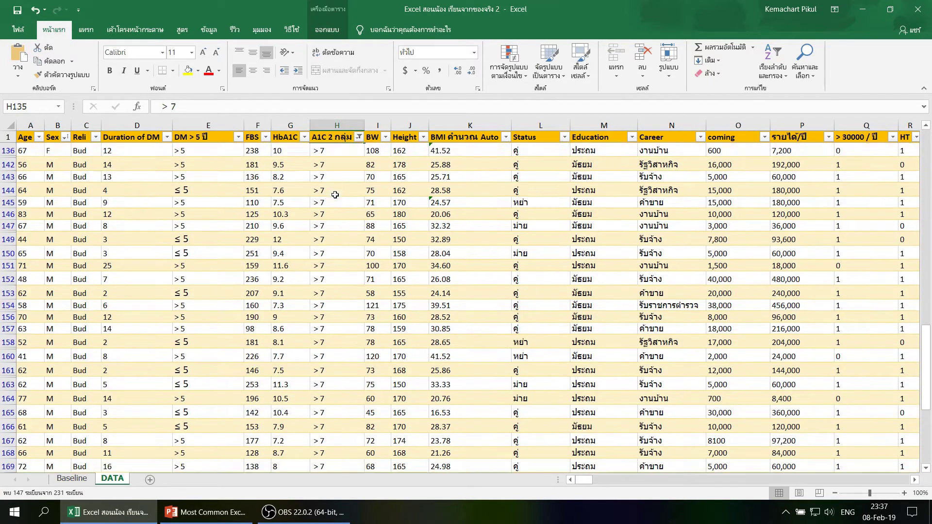
scroll(335, 194, up, 3)
scroll(334, 189, up, 5)
scroll(332, 185, up, 3)
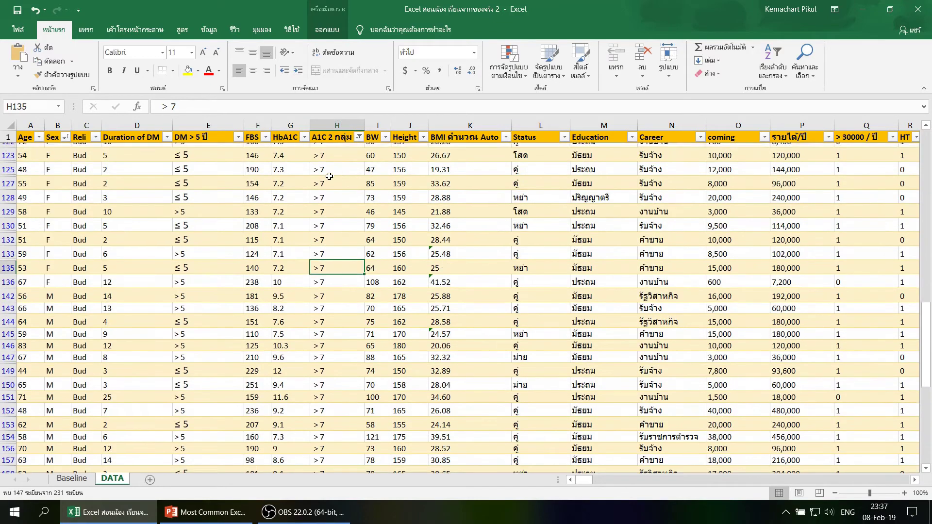
scroll(329, 176, up, 5)
scroll(330, 177, up, 5)
scroll(329, 176, up, 5)
drag(930, 219, 930, 130)
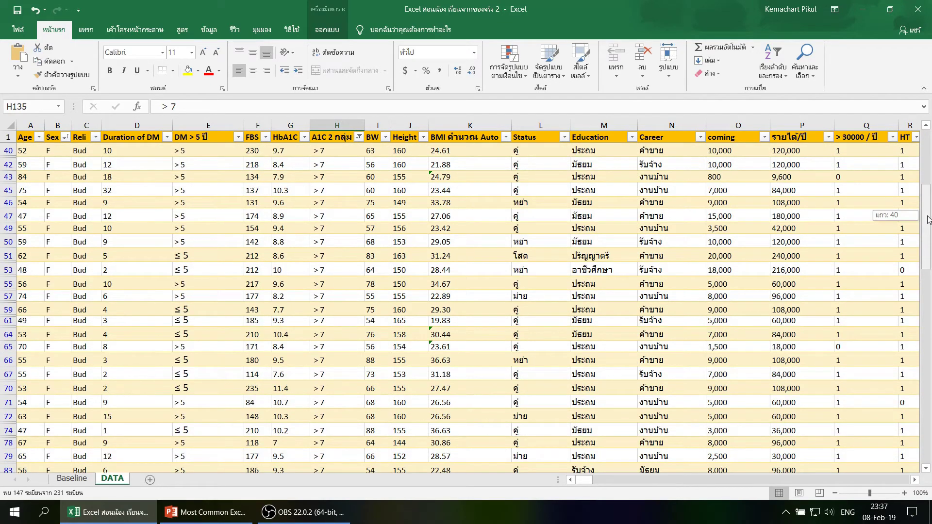
click(328, 153)
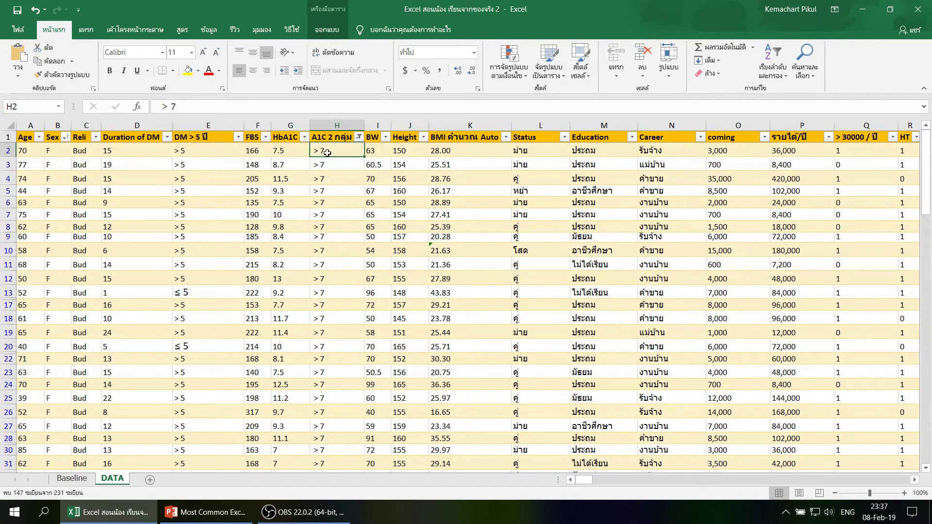
Step: Replace H2's '> 7' label with ≥7, inserting the ≥ character from the Symbol dialog
key(BackSpace)
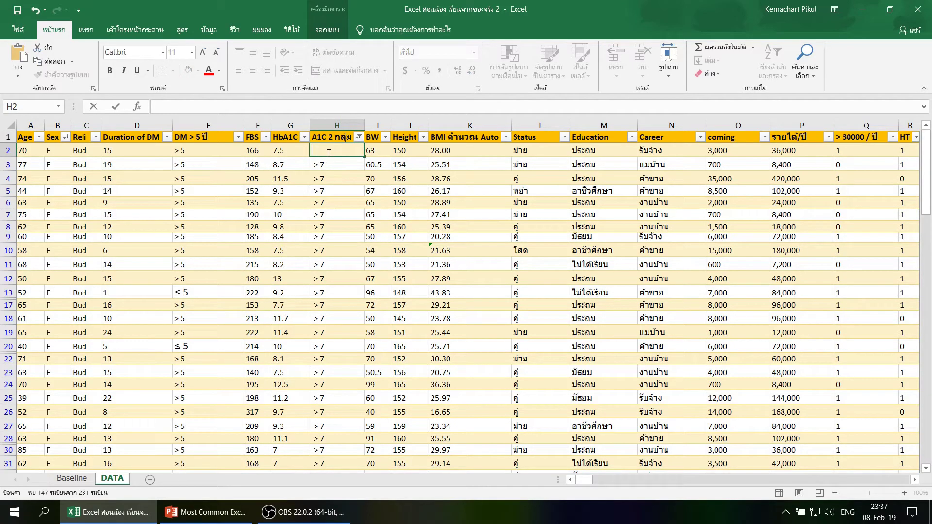
click(86, 29)
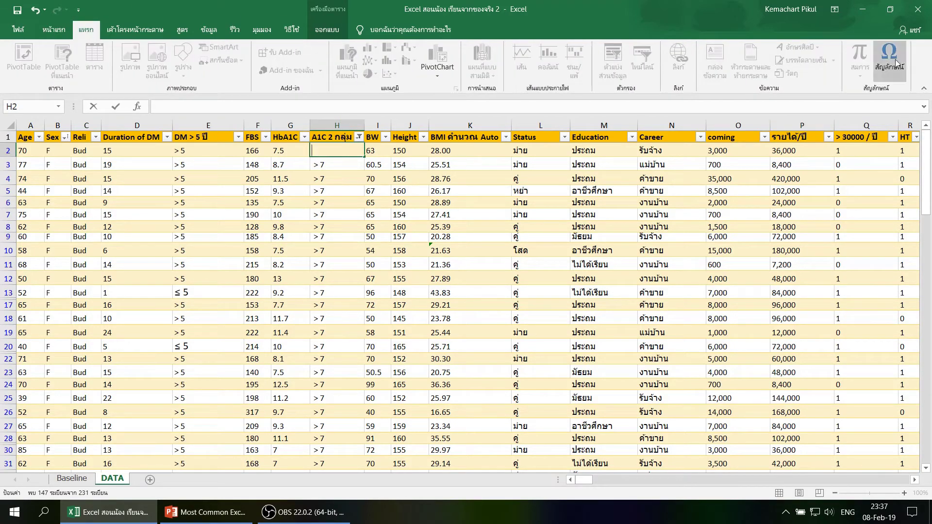
click(889, 68)
click(888, 68)
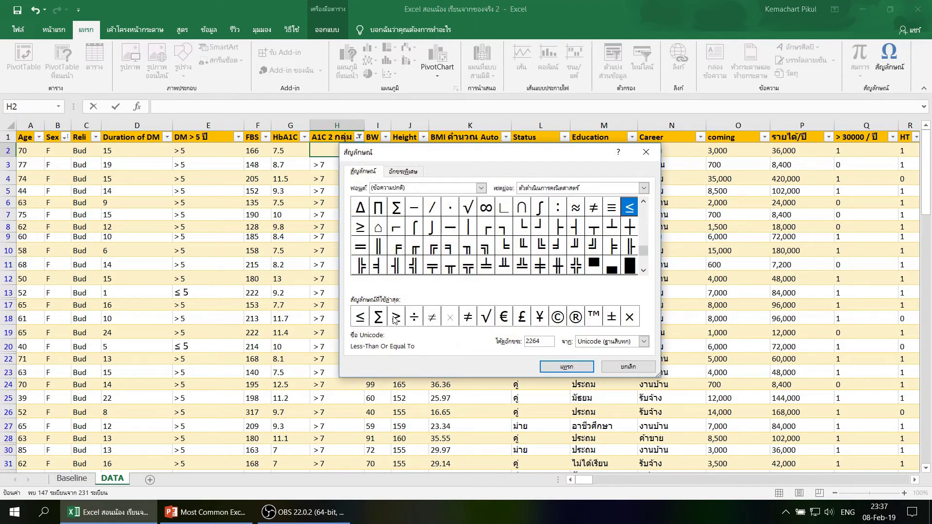
click(395, 317)
click(566, 368)
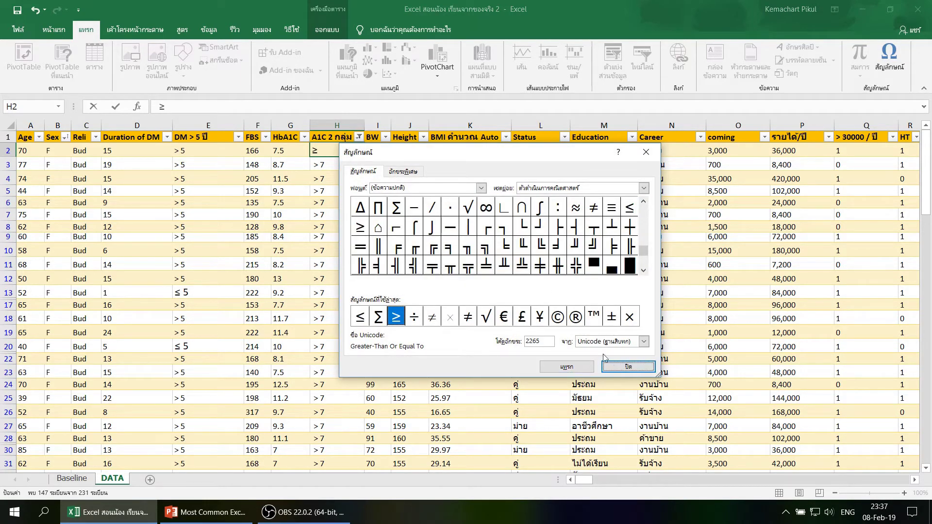
click(628, 368)
text(7)
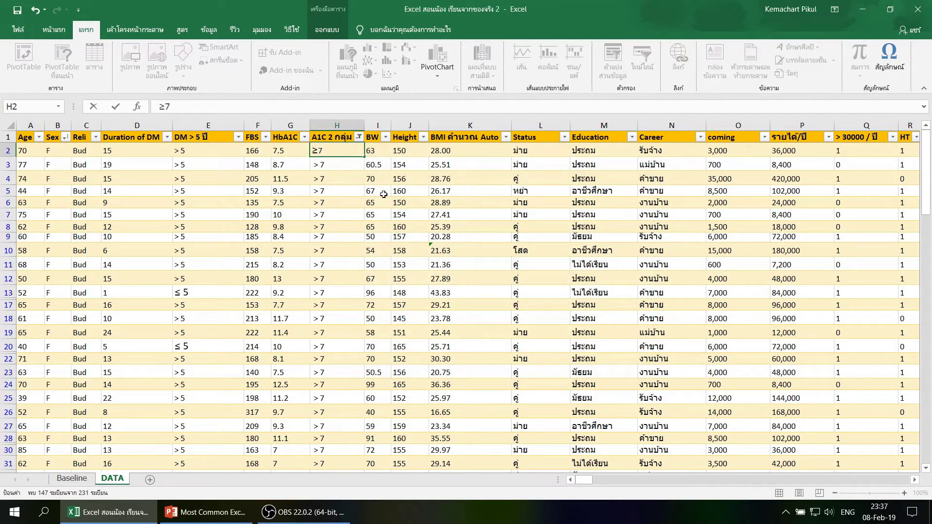
key(Return)
click(338, 150)
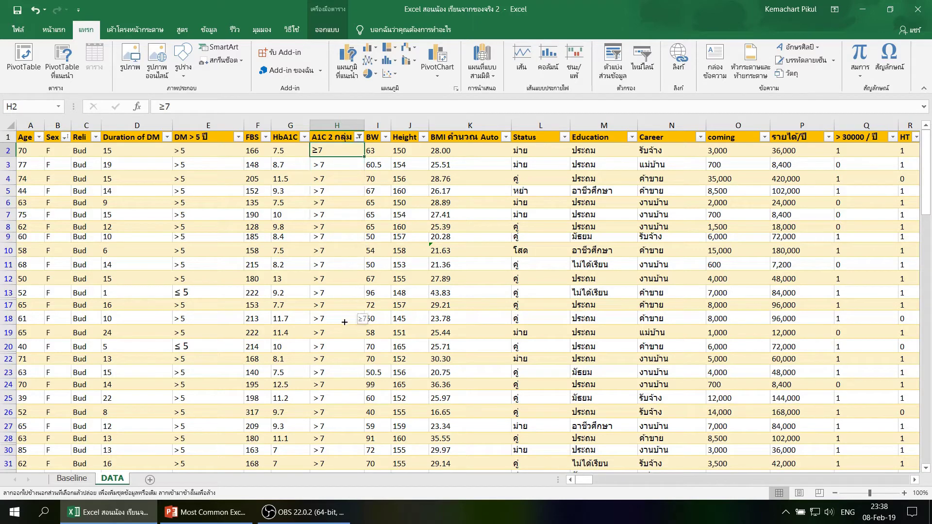
Step: Copy the ≥7 label and try pasting it over the visible A1C cells, dismissing the multiple-selection warning
drag(364, 156, 339, 384)
scroll(338, 273, down, 3)
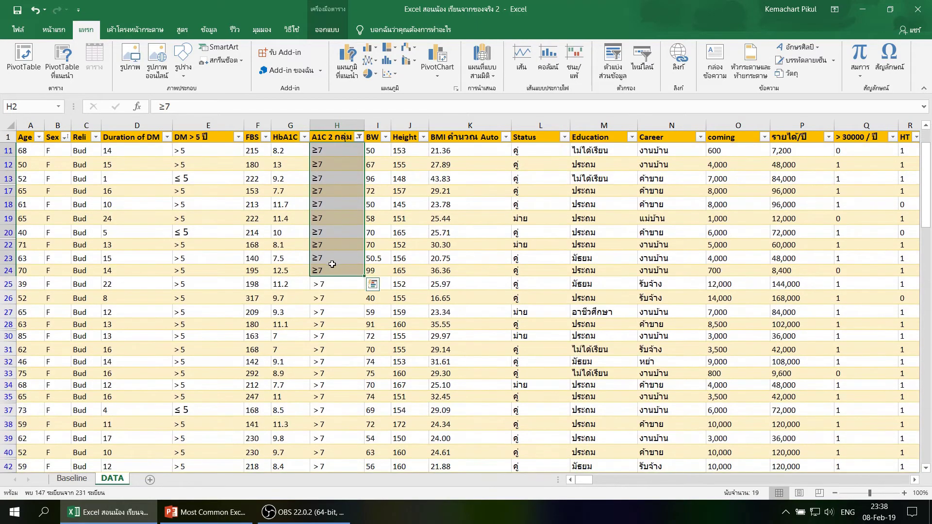
right_click(329, 263)
click(365, 232)
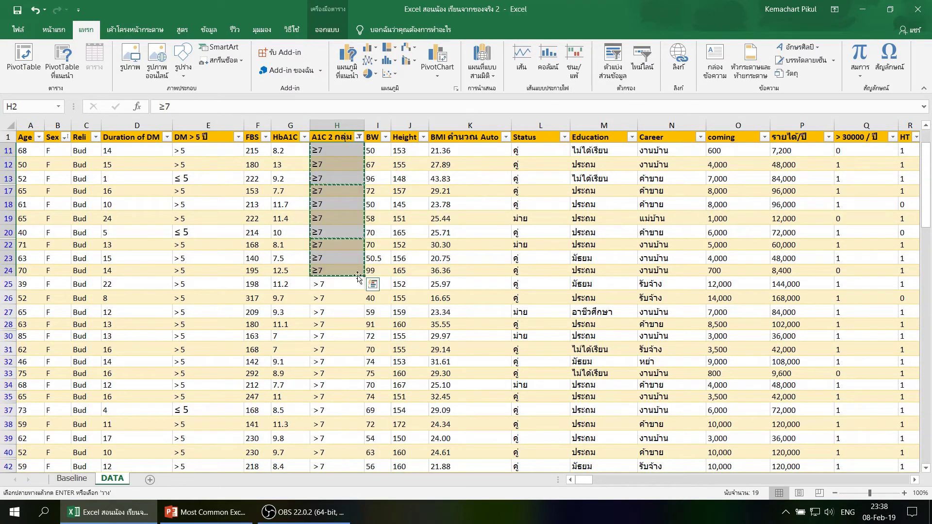
scroll(346, 292, down, 6)
scroll(345, 292, down, 6)
scroll(345, 292, down, 6)
scroll(346, 292, down, 6)
scroll(346, 291, down, 5)
scroll(345, 292, down, 6)
scroll(343, 292, down, 6)
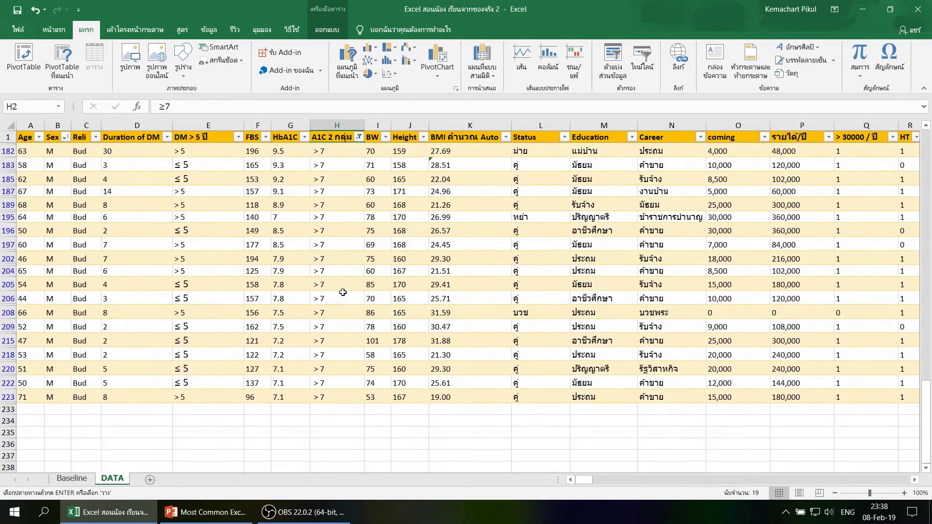
shift+click(333, 397)
right_click(333, 399)
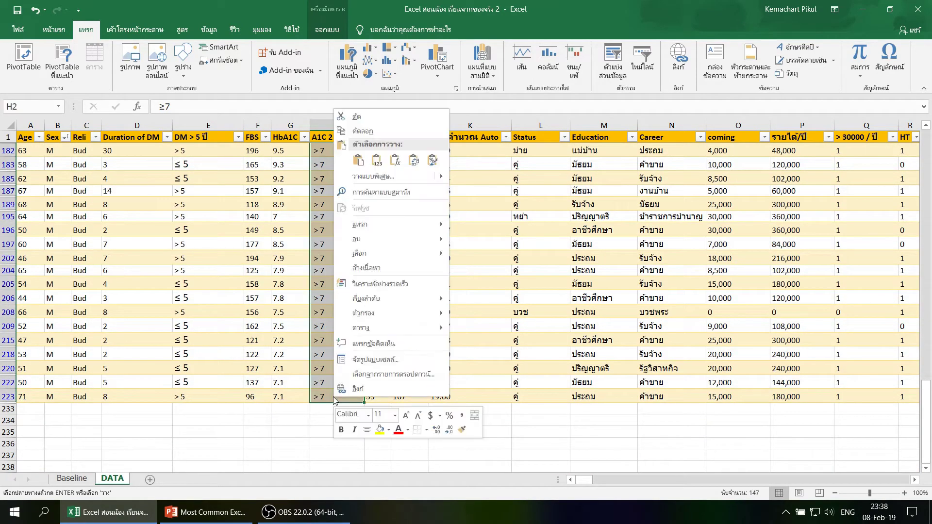
click(359, 162)
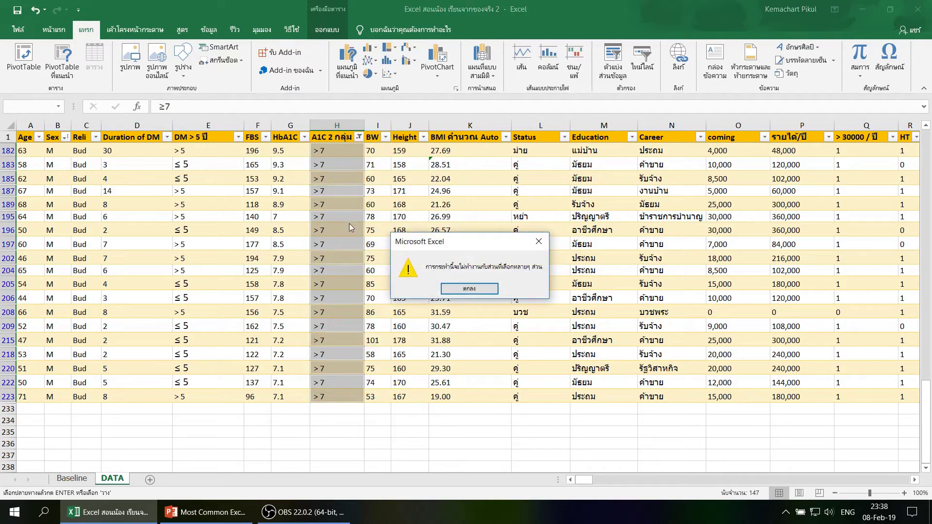
click(538, 241)
click(330, 243)
Step: Copy ≥7 from H18 and paste it over the filtered > 7 entries through H223
scroll(330, 243, up, 5)
scroll(331, 241, up, 5)
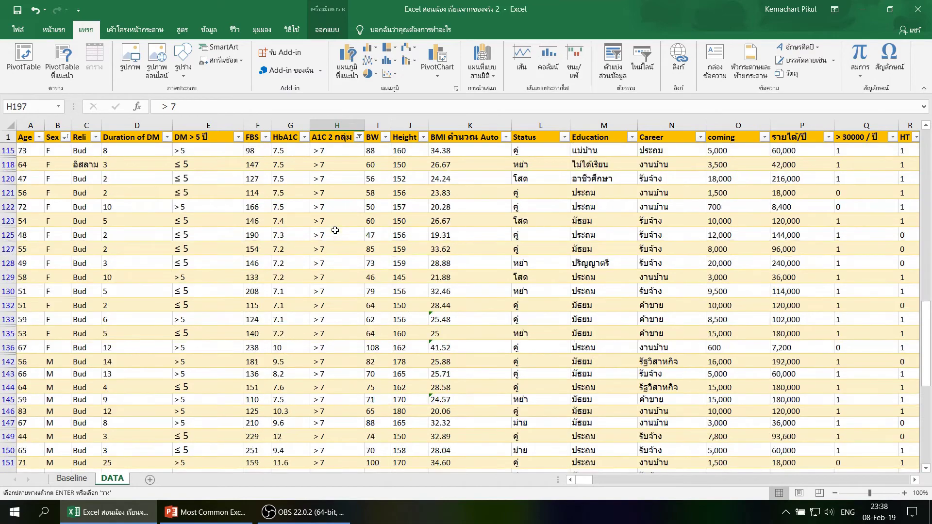
scroll(332, 237, up, 5)
scroll(333, 233, up, 5)
scroll(334, 232, up, 10)
click(333, 237)
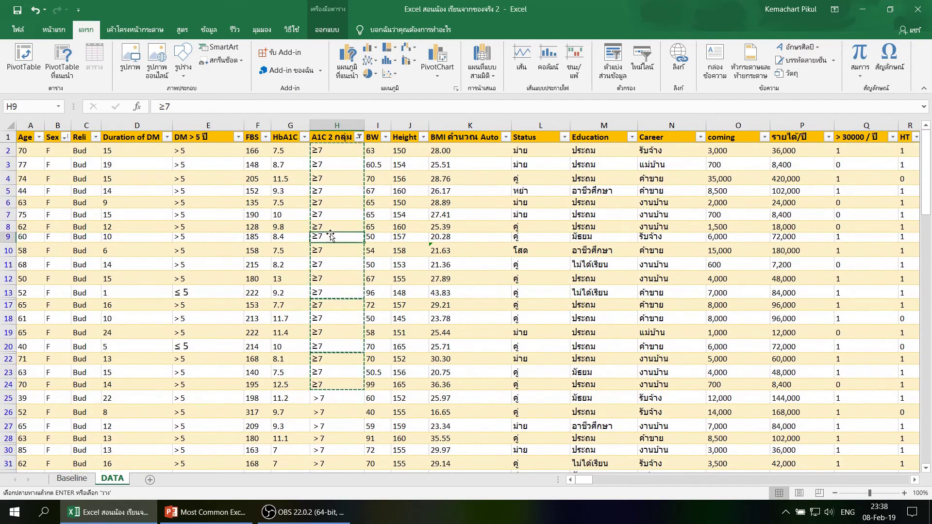
click(334, 264)
key(Down)
key(Down)
key(Down)
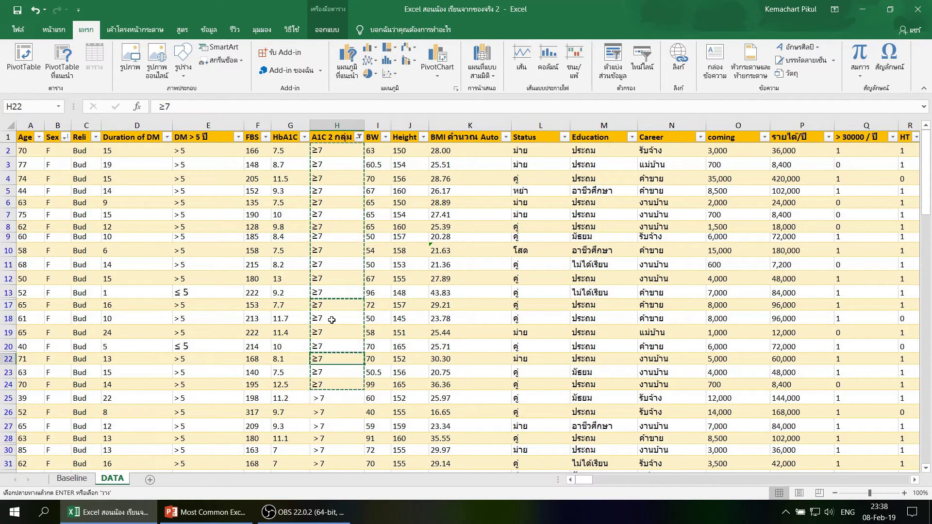
key(Escape)
click(332, 318)
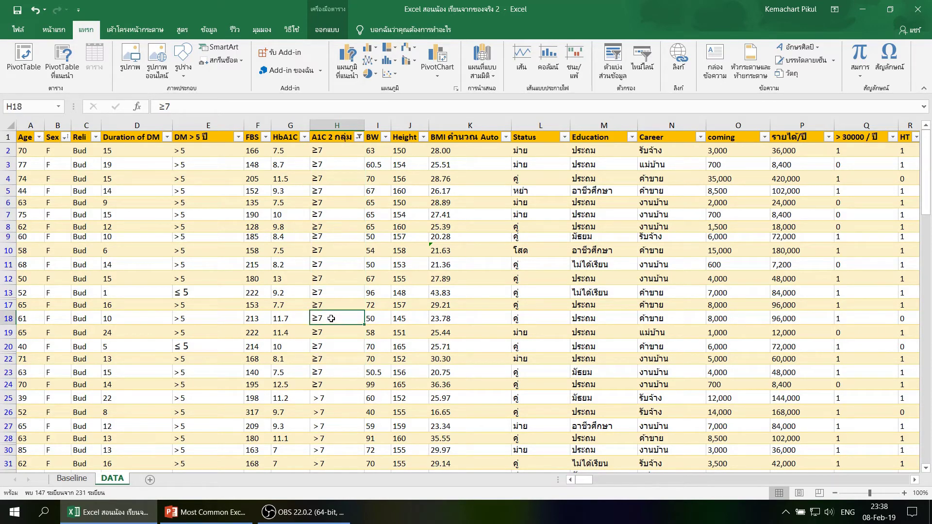
right_click(331, 318)
click(373, 64)
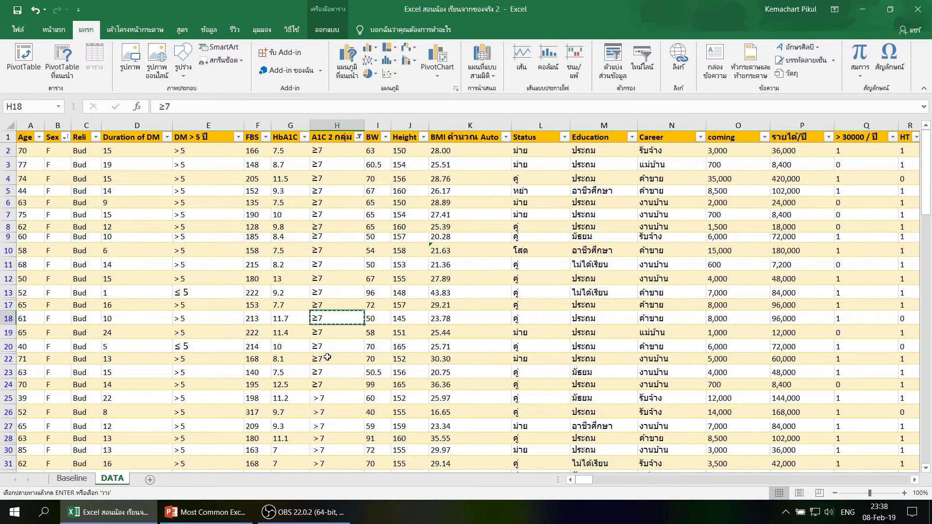
scroll(333, 354, down, 7)
scroll(330, 360, up, 3)
scroll(330, 360, down, 8)
scroll(330, 362, down, 8)
scroll(331, 362, down, 8)
scroll(331, 363, down, 8)
scroll(331, 363, down, 5)
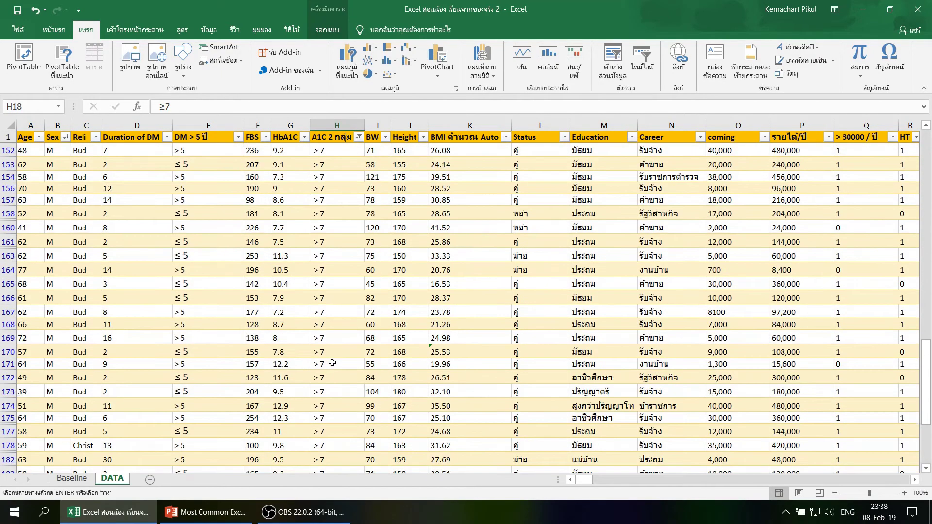
scroll(332, 363, down, 5)
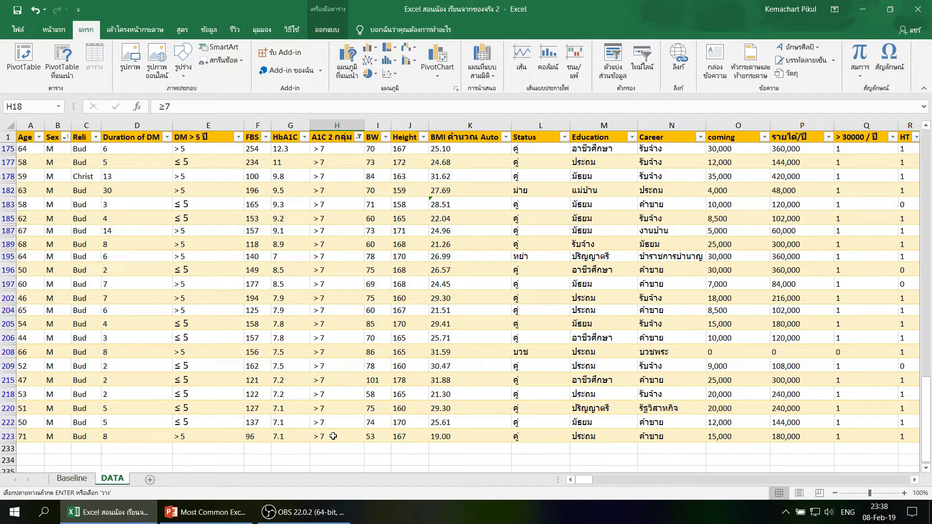
shift+click(333, 436)
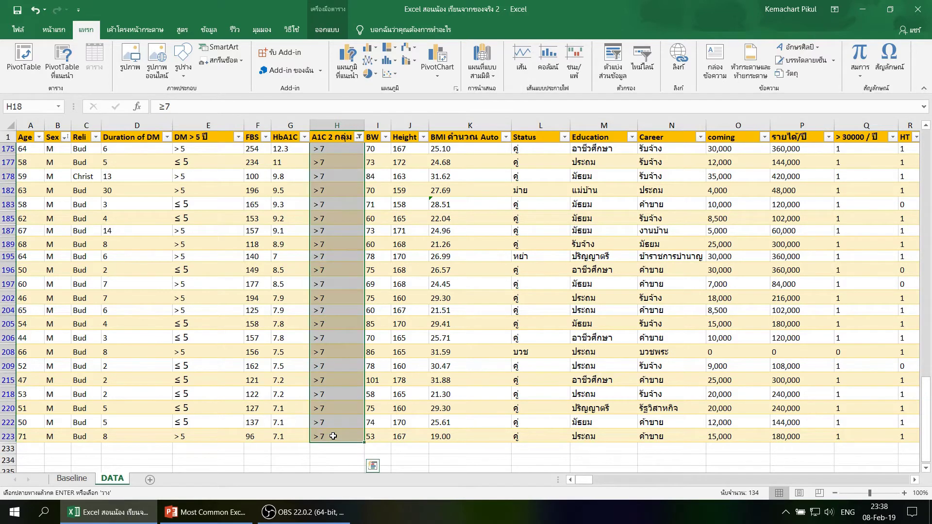
right_click(333, 436)
click(356, 197)
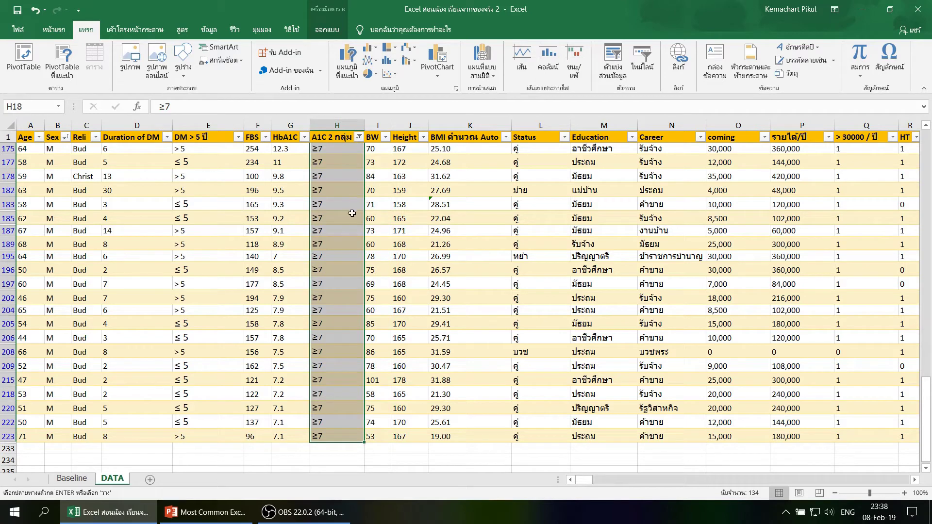
click(350, 240)
Step: Clear the A1C 2 กลุ่ม filter and return to the Baseline sheet
click(359, 137)
click(436, 195)
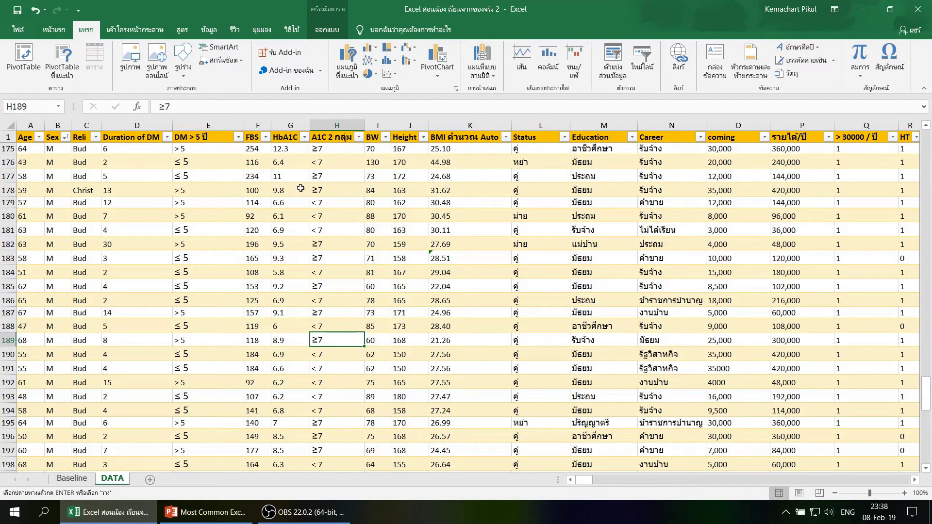
click(72, 479)
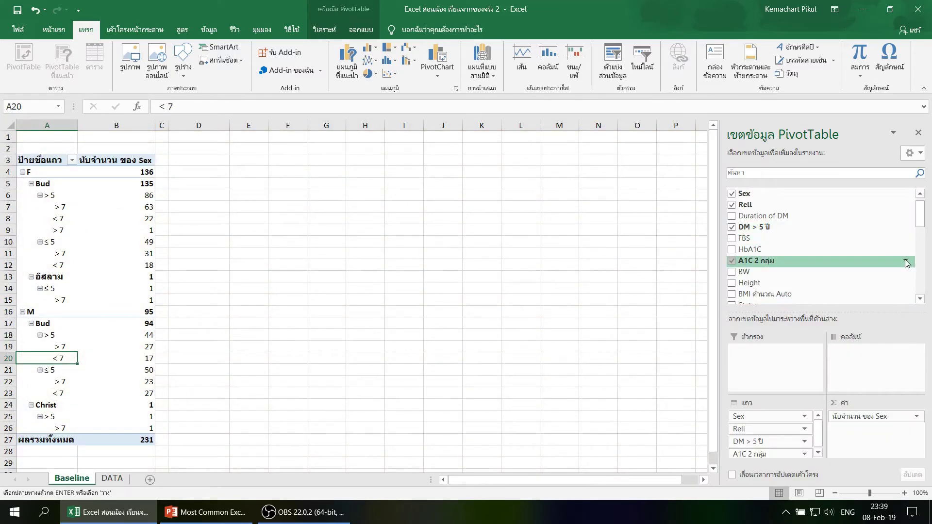
Step: Check the A1C 2 กลุ่ม items in the PivotTable field list and the DATA filter list
click(906, 262)
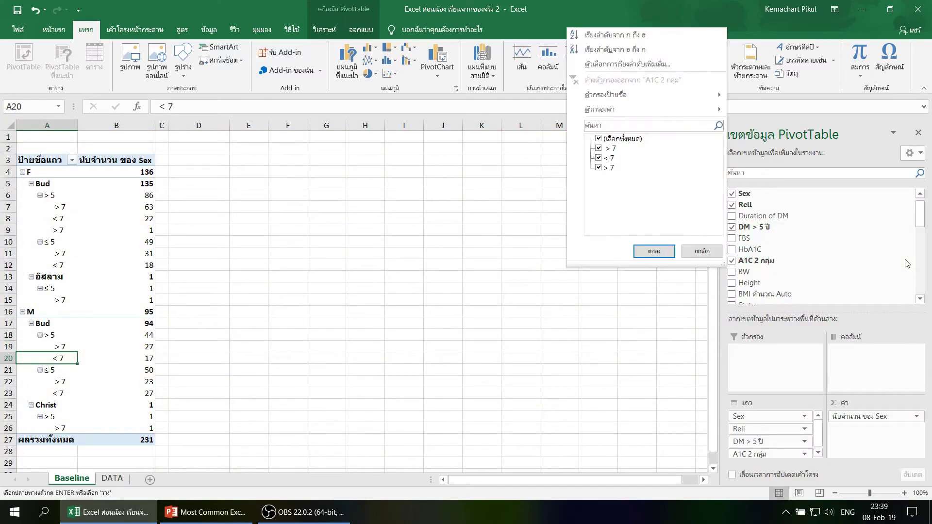
click(702, 251)
click(112, 480)
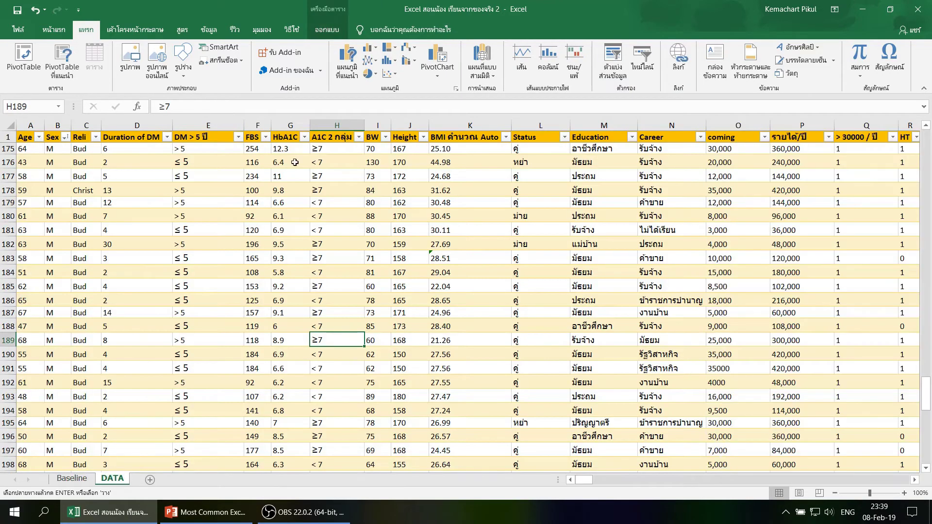
click(360, 138)
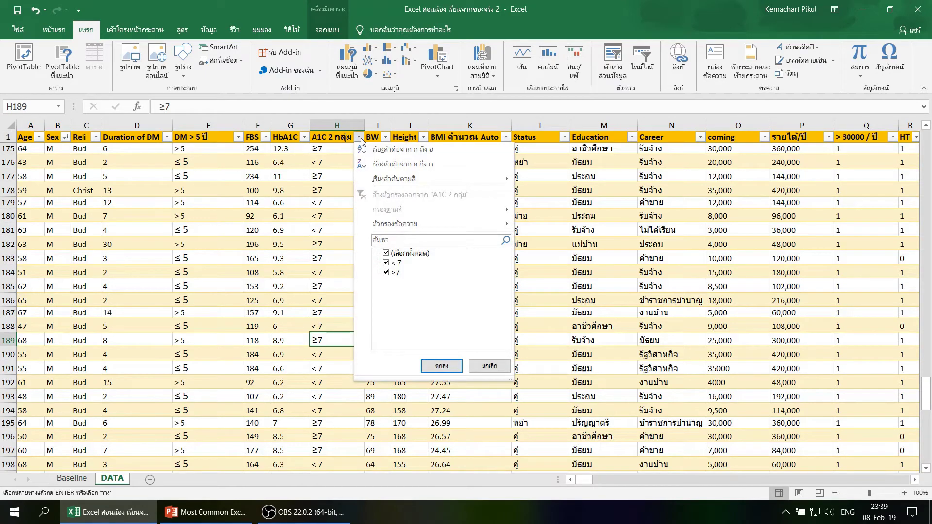
click(360, 137)
click(72, 479)
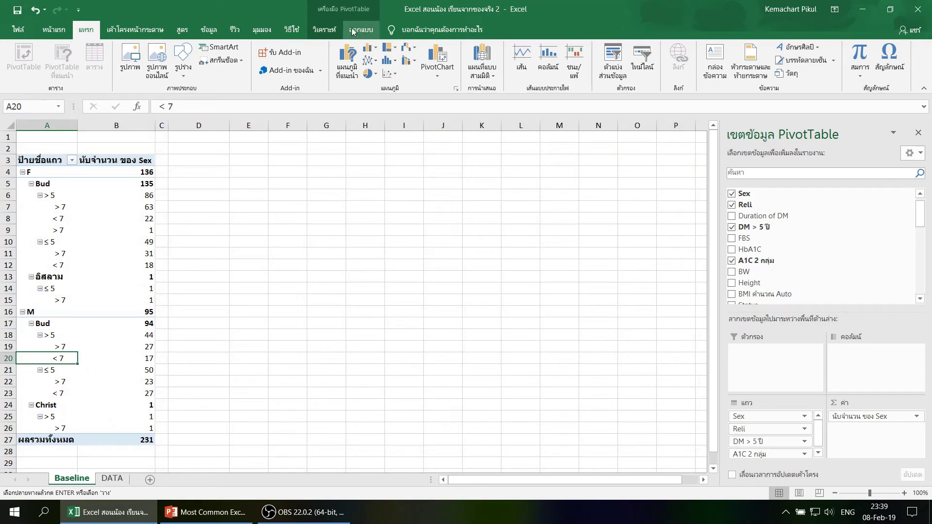
Step: Refresh the PivotTable, undoing and redoing after checking DATA, so it shows < 7 and ≥7
click(330, 29)
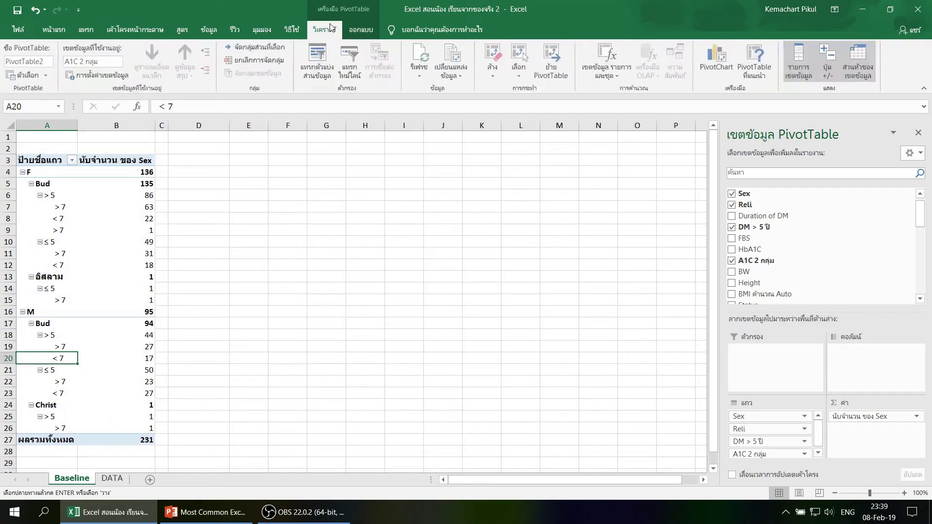
click(420, 62)
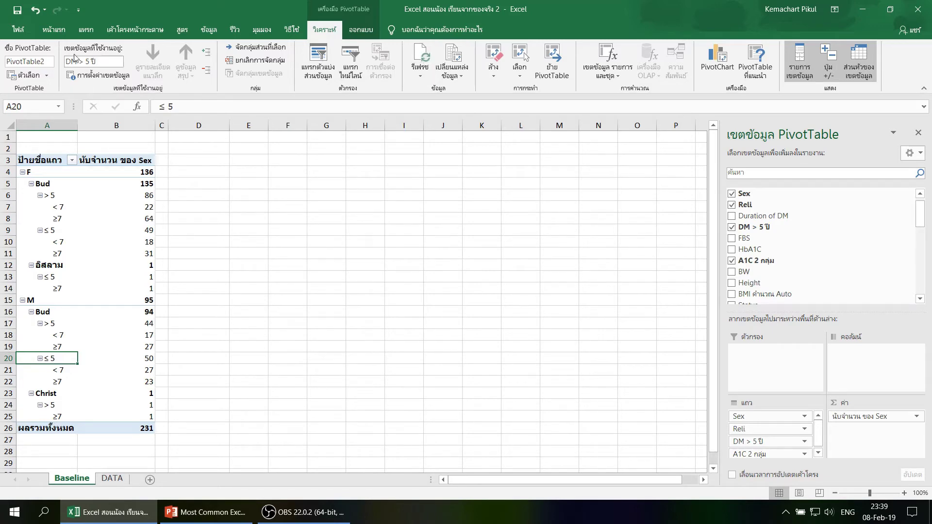
click(36, 10)
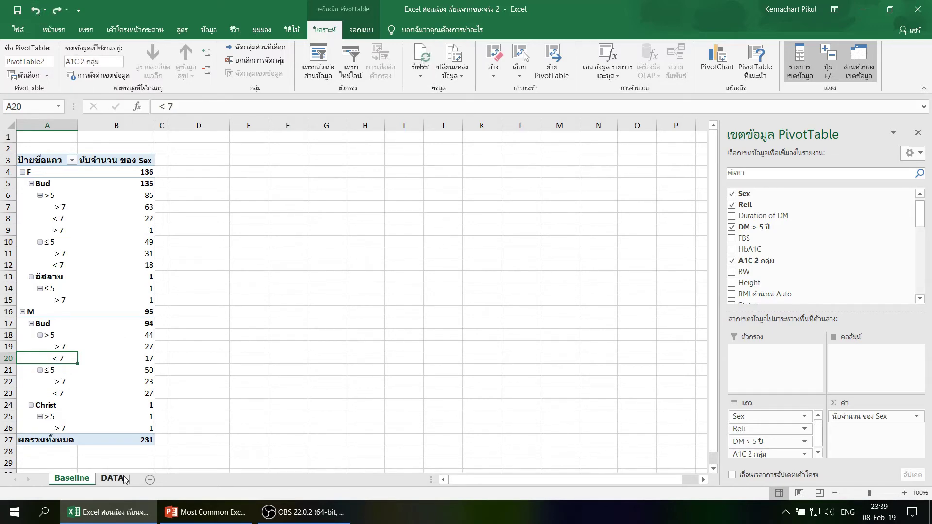
click(112, 479)
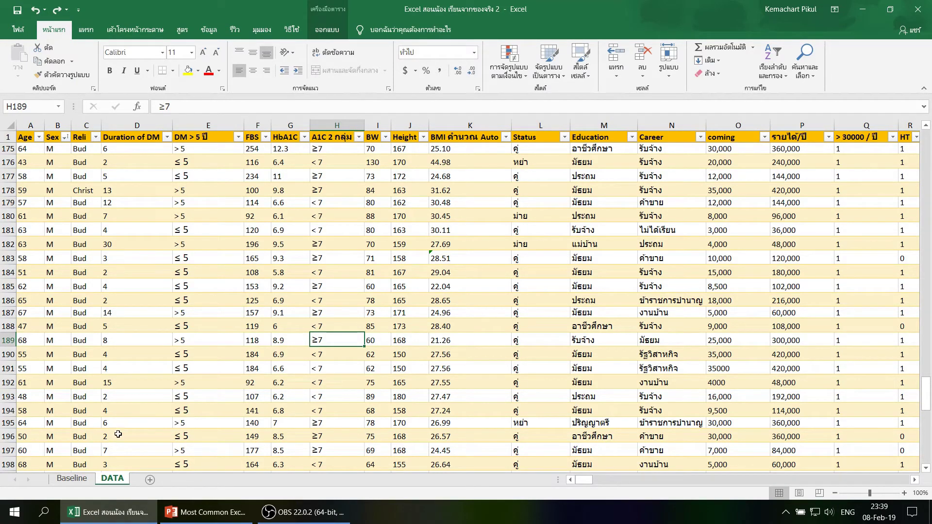
click(72, 478)
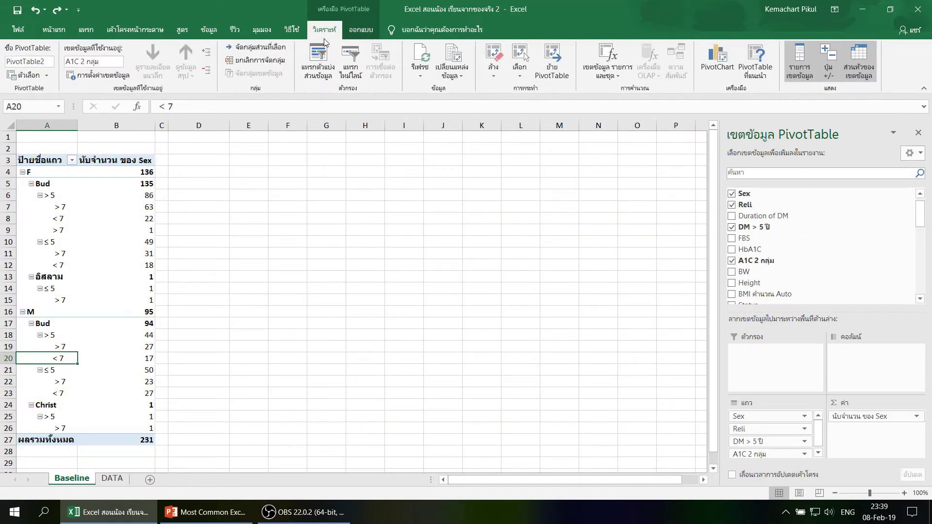
click(420, 60)
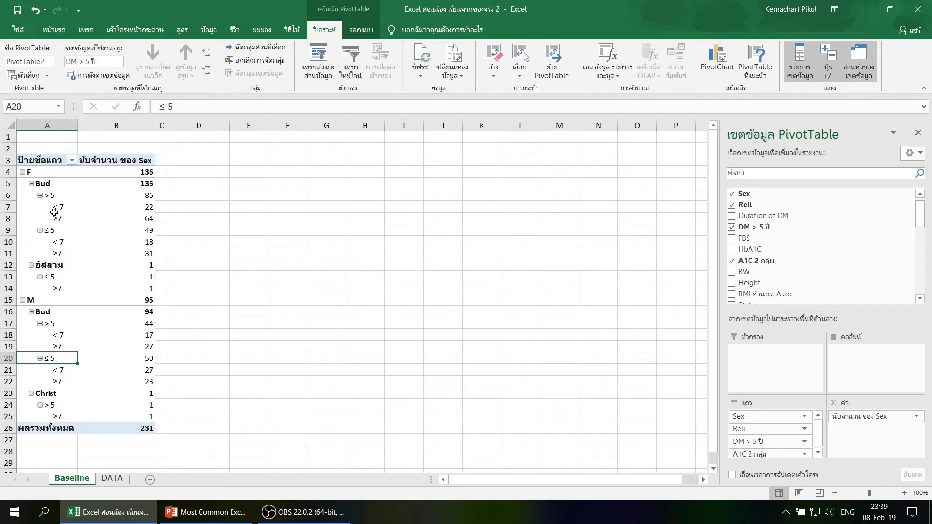
click(111, 478)
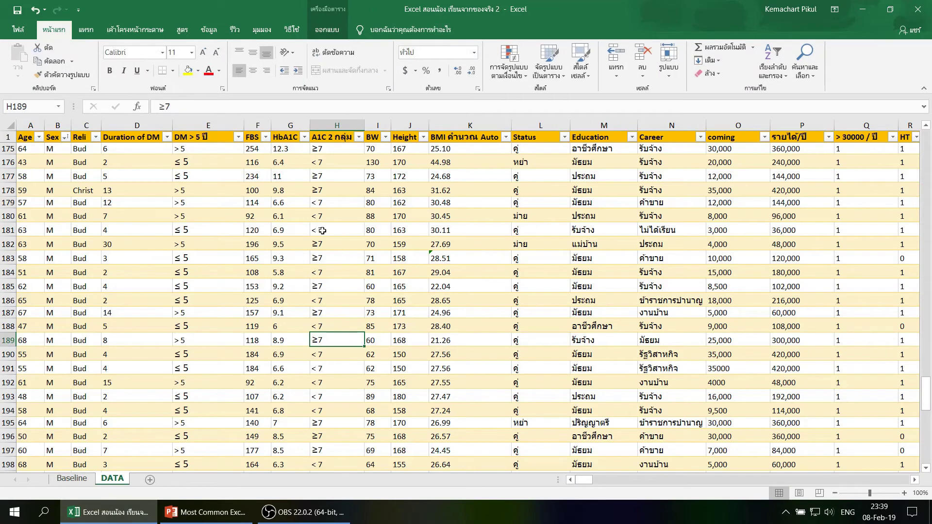
click(50, 478)
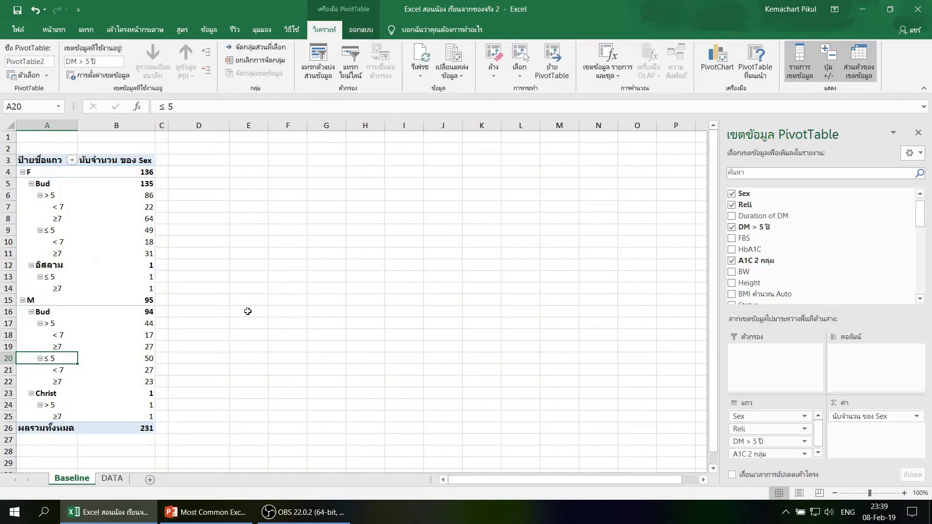
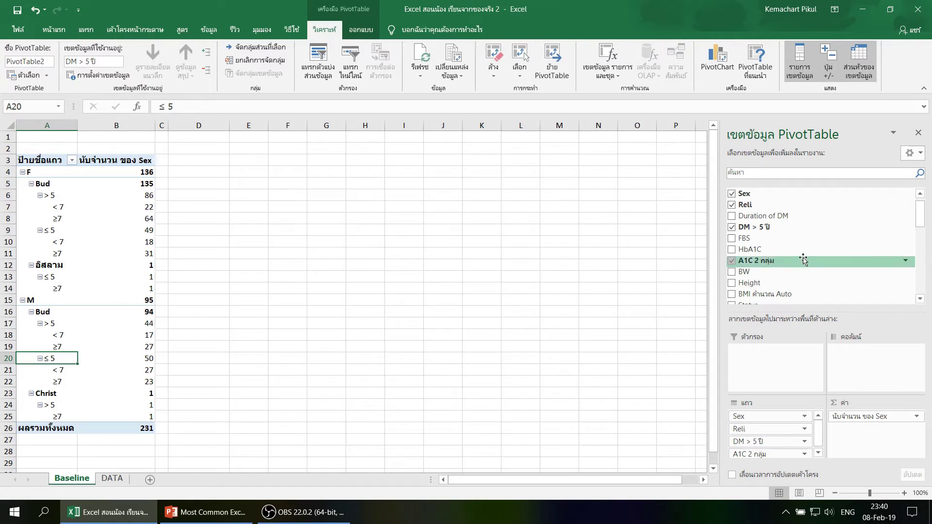
Step: Add Sex to Values a second time, shown as % of Grand Total
drag(751, 196, 858, 444)
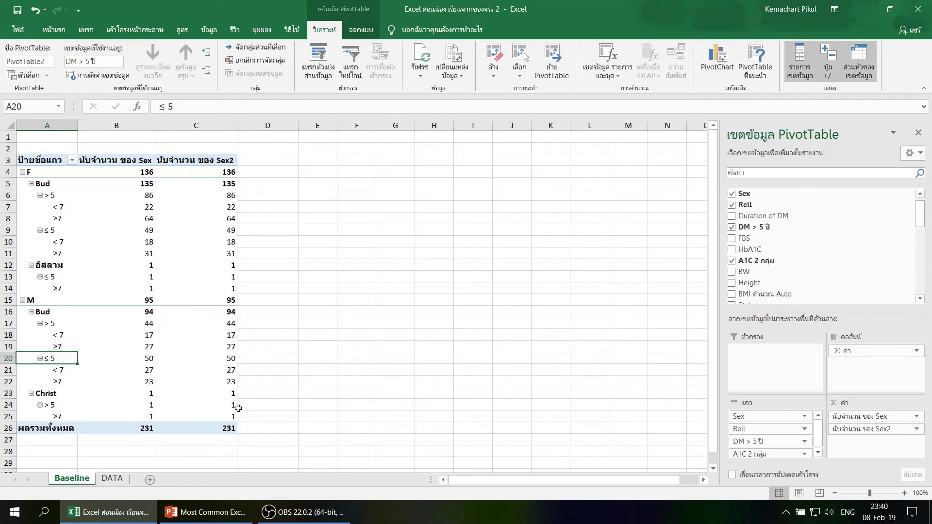
click(913, 430)
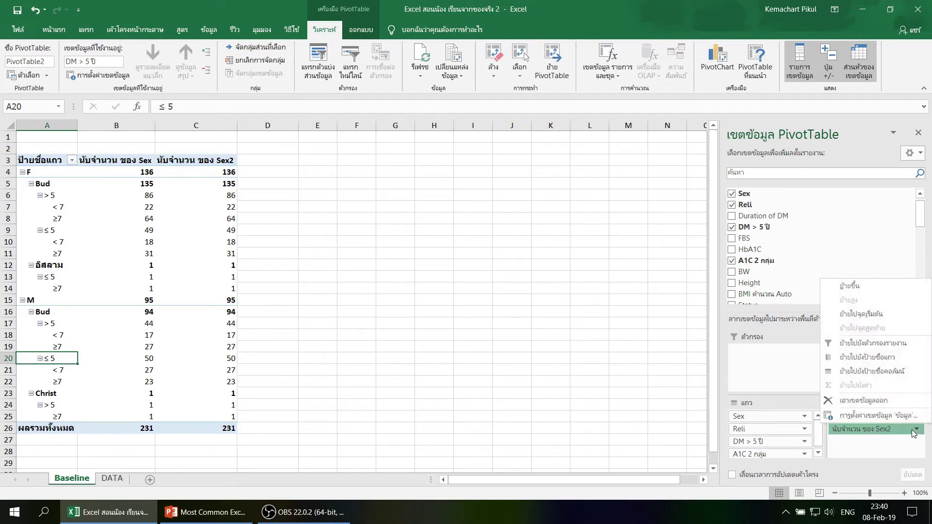
click(887, 416)
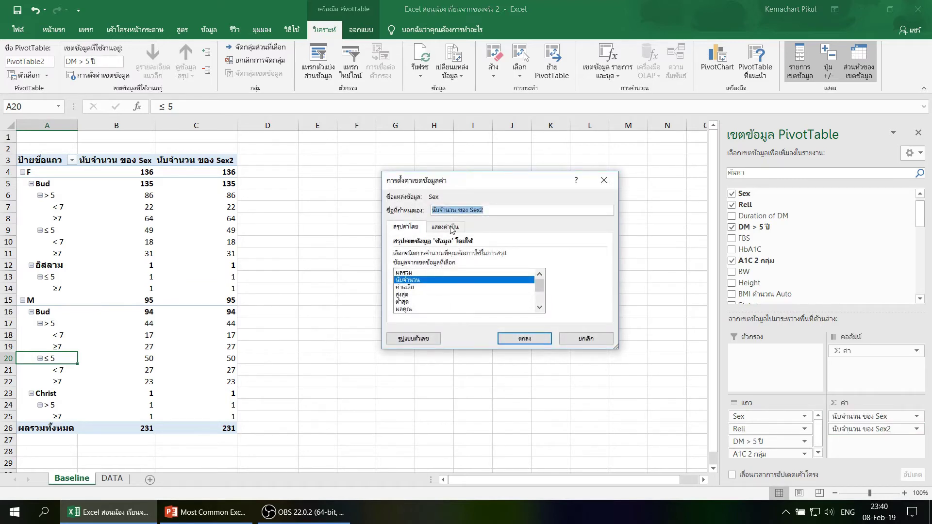
click(452, 227)
click(601, 256)
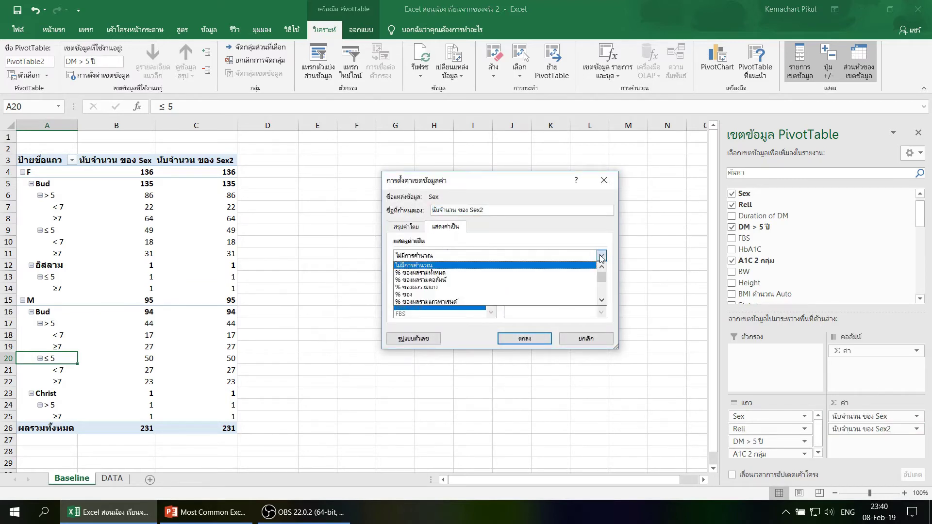
click(490, 274)
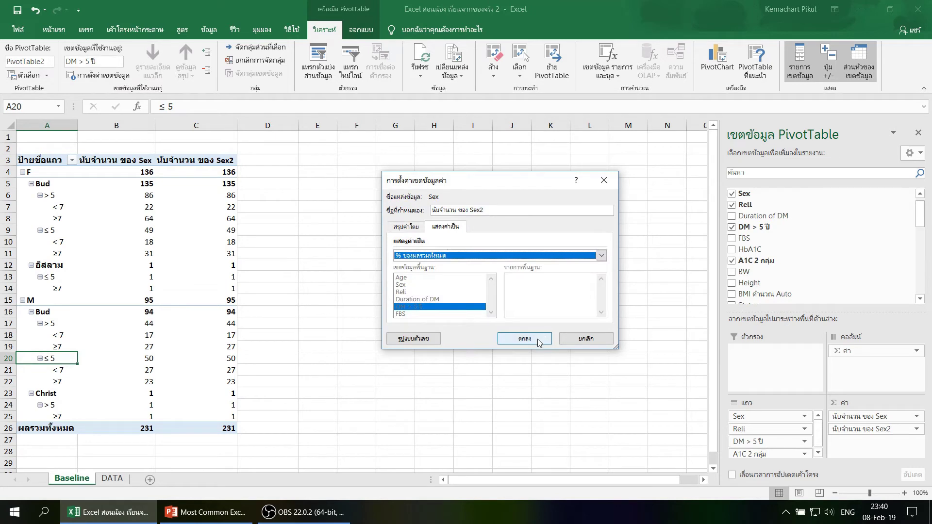
click(601, 255)
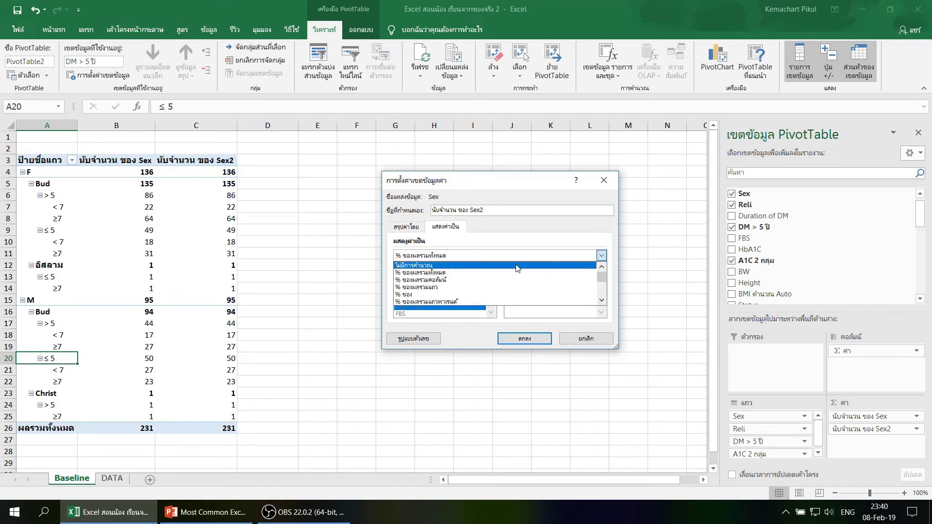
click(518, 268)
click(601, 256)
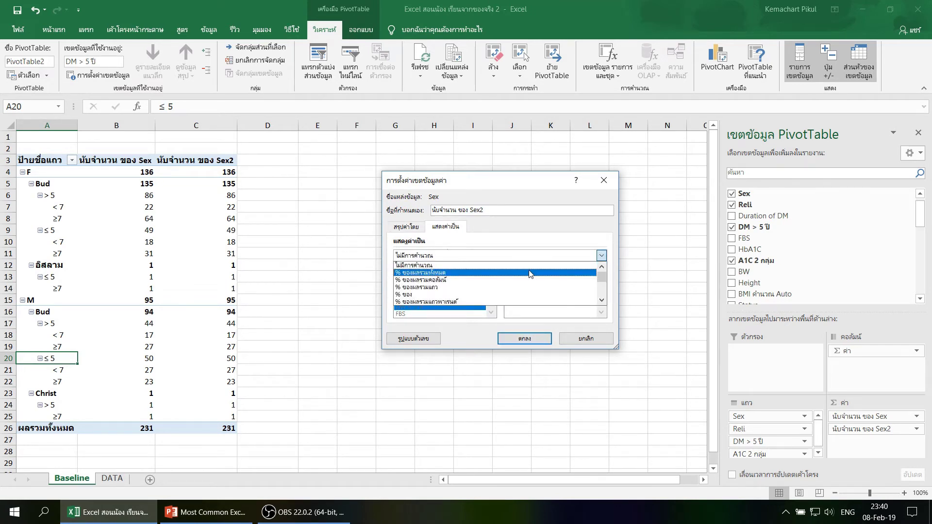
click(529, 274)
click(534, 339)
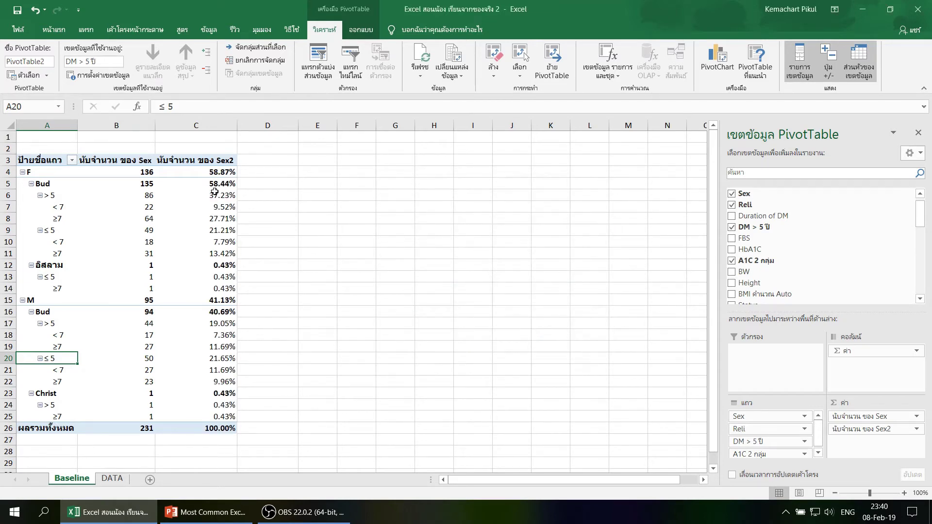
click(916, 429)
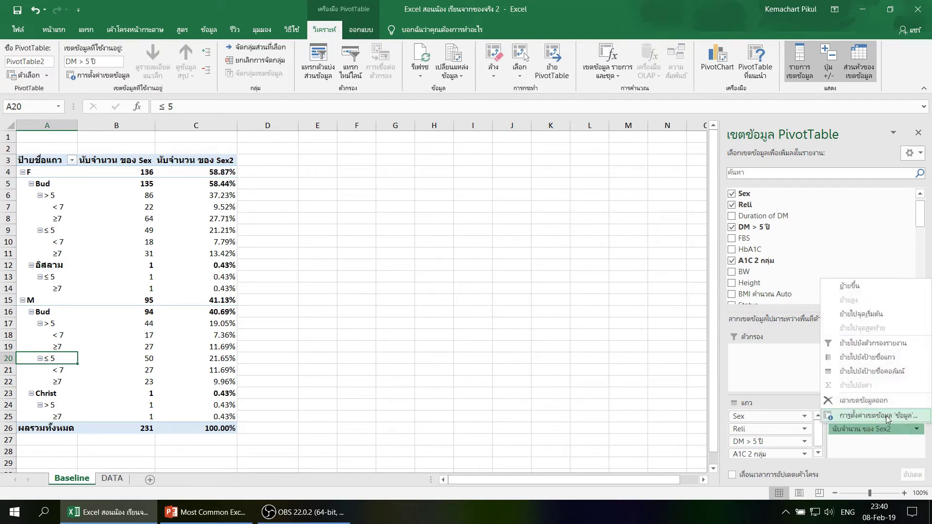
click(888, 411)
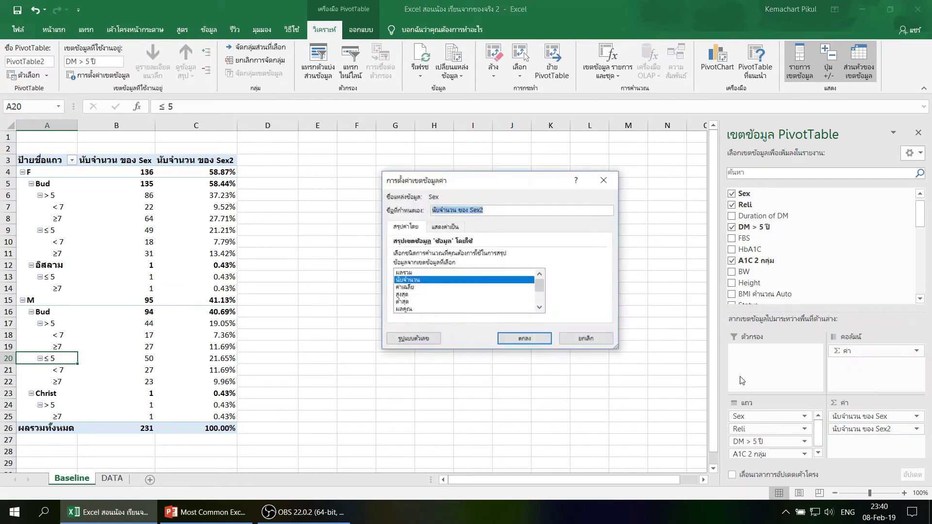
click(451, 227)
click(601, 256)
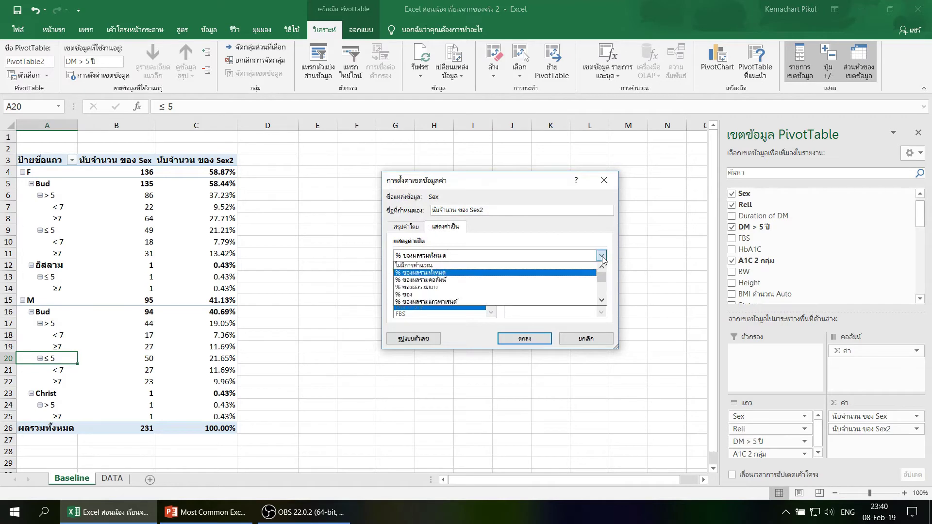
click(486, 287)
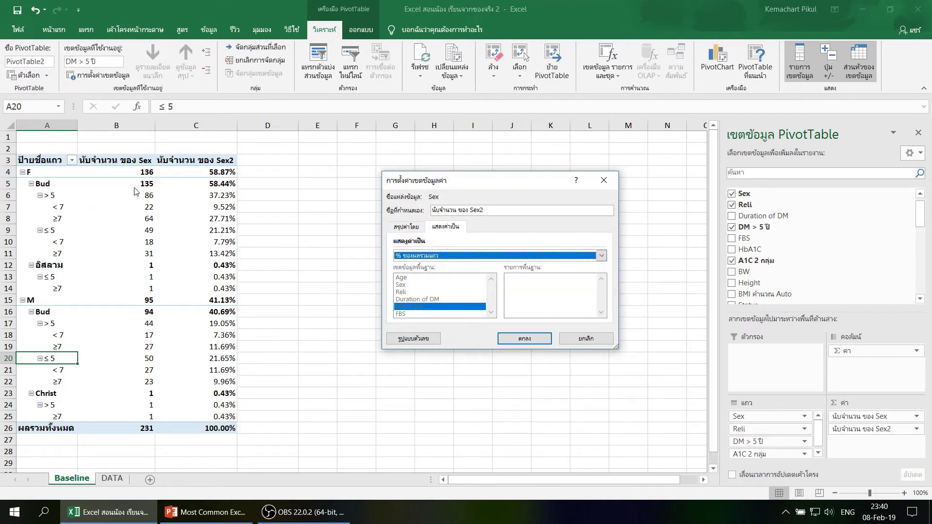
click(549, 343)
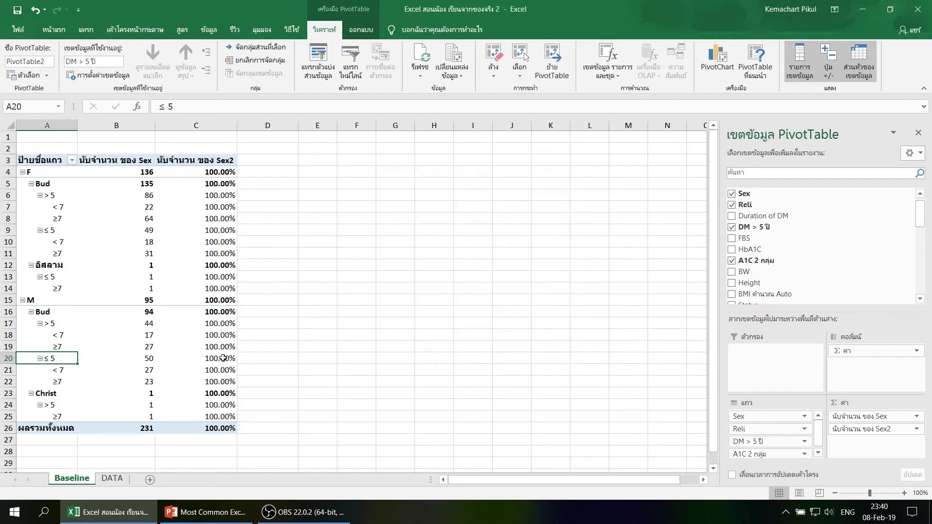
click(917, 429)
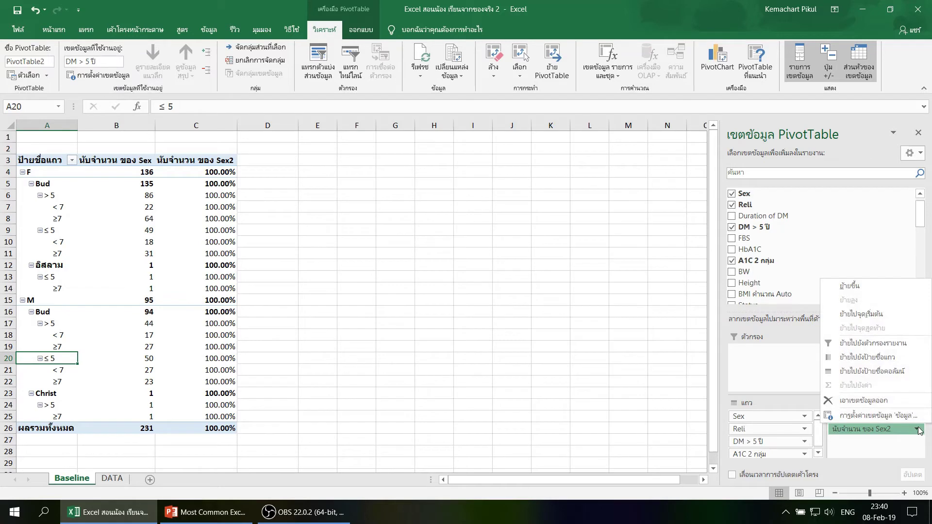
click(890, 417)
click(443, 227)
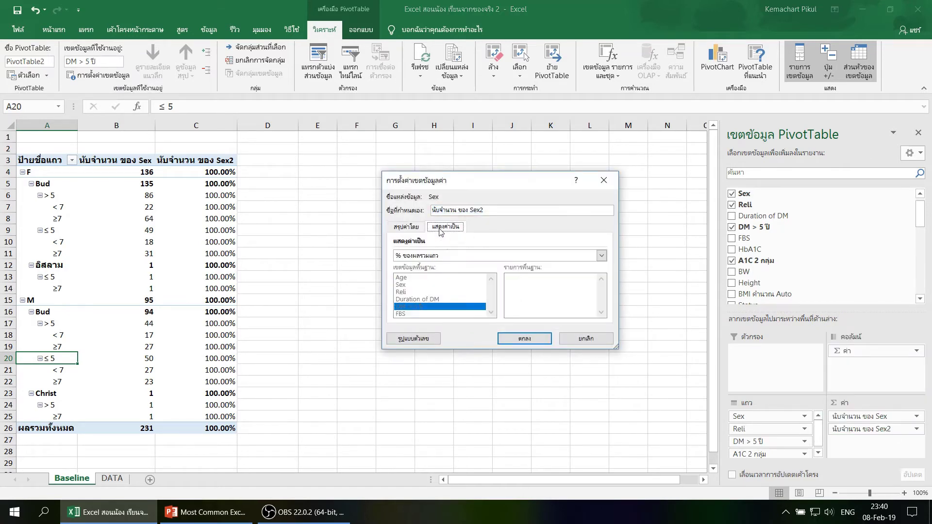
click(602, 255)
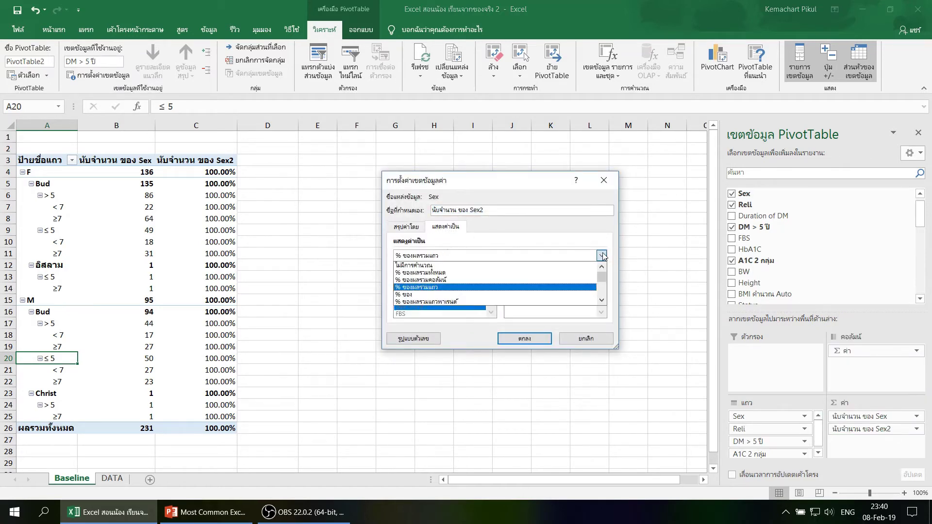
click(470, 273)
click(524, 338)
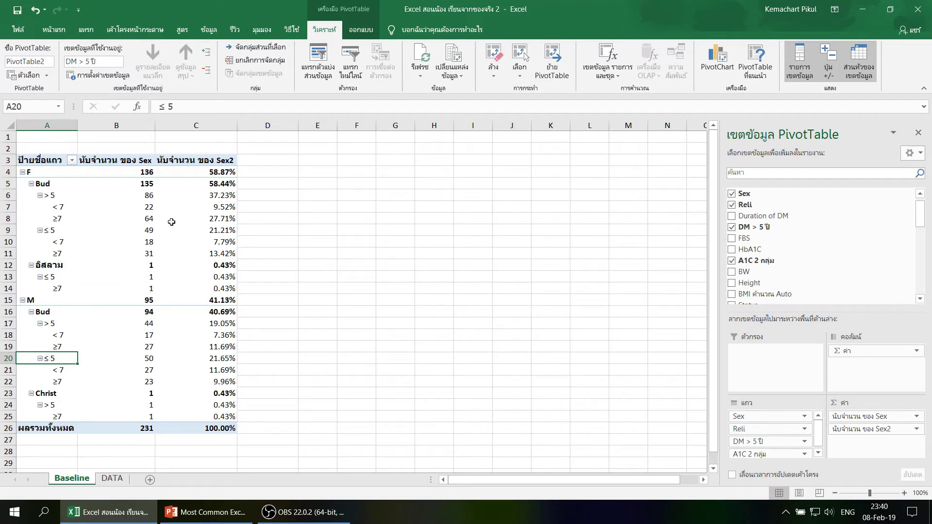
click(214, 218)
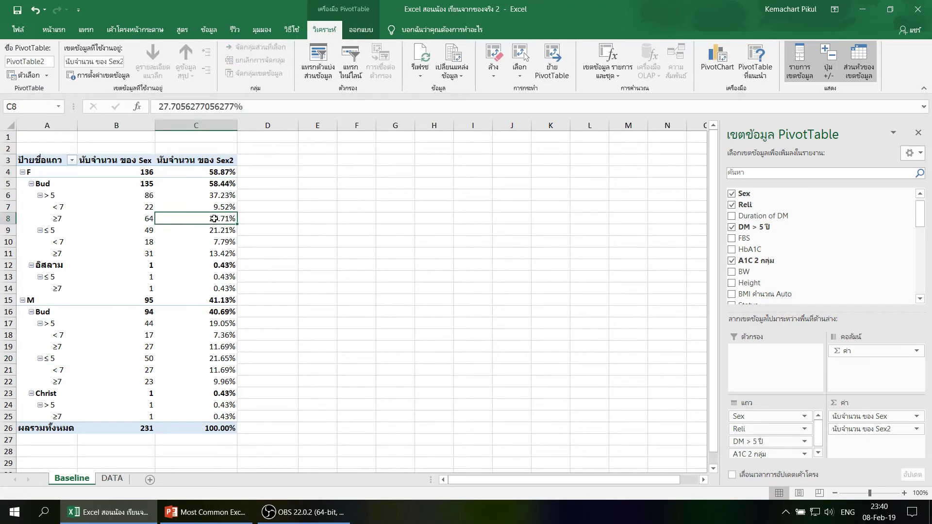
click(53, 29)
click(188, 72)
click(218, 253)
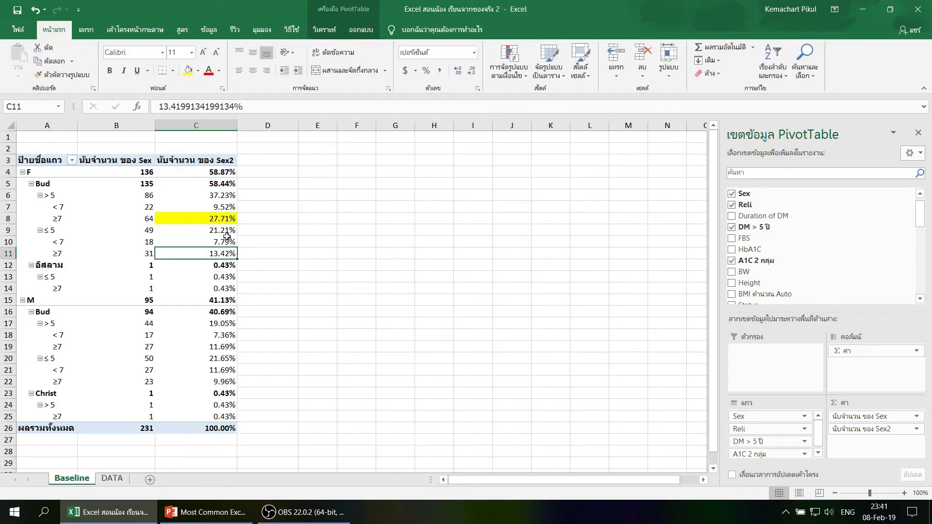
click(35, 10)
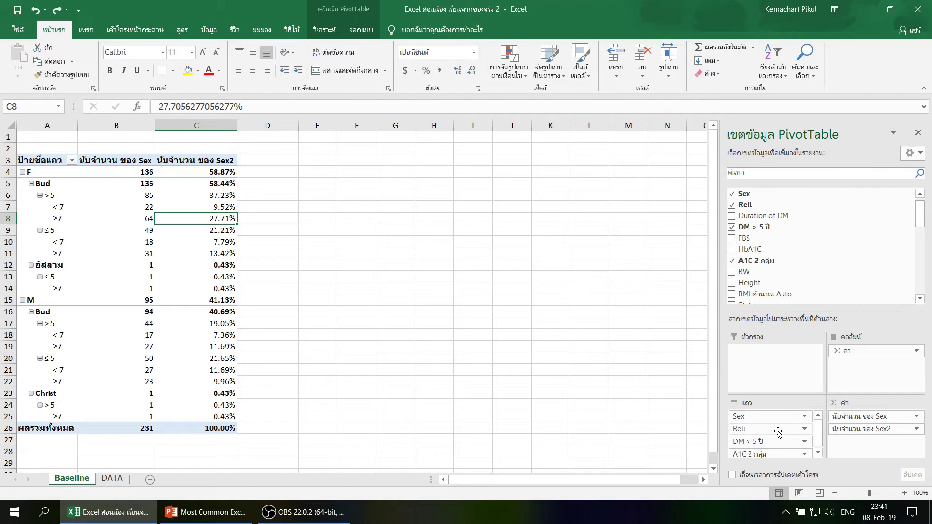
drag(778, 430, 847, 232)
Step: Remove DM > 5 ปี from the pivot rows, leaving only the F and M counts
mouse_move(780, 429)
mouse_down()
mouse_move(865, 256)
mouse_move(847, 257)
mouse_up()
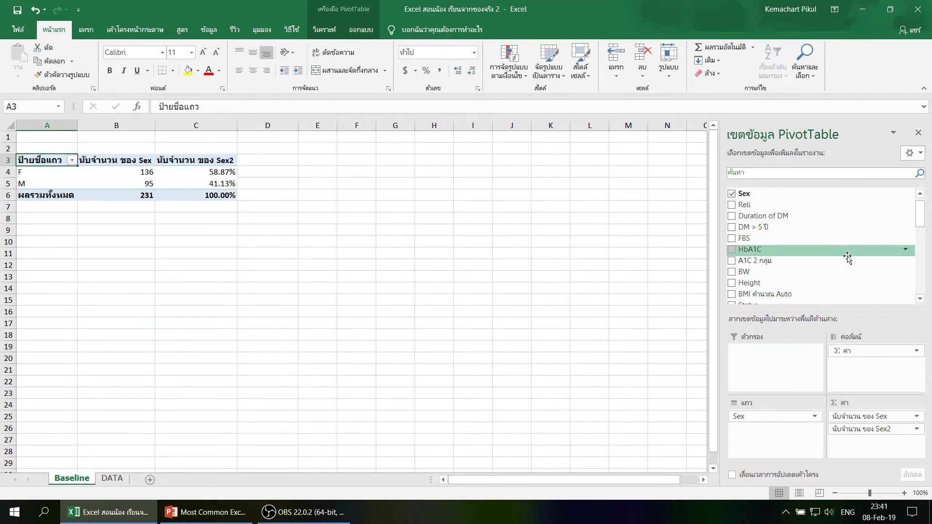
click(51, 229)
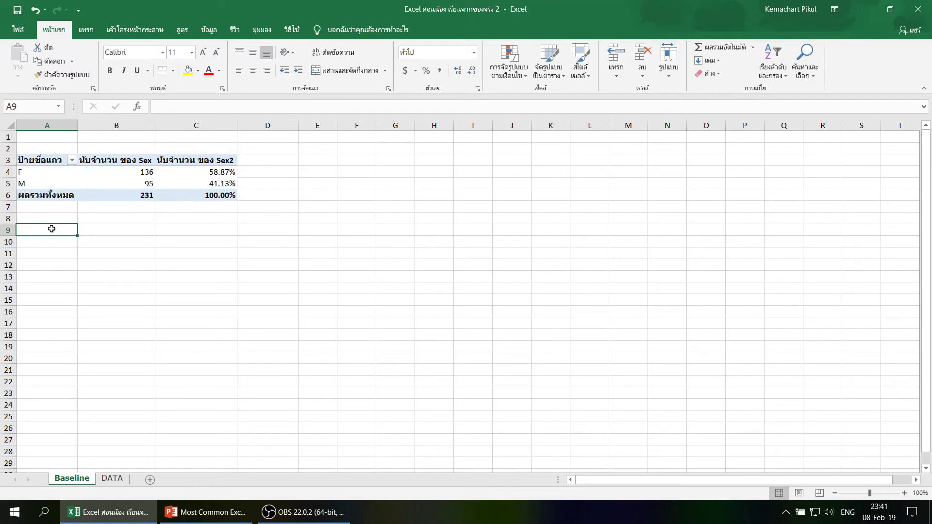
Step: Insert a PivotTable from the DATA table at Baseline!A11 and add Age to its values
click(113, 479)
click(263, 244)
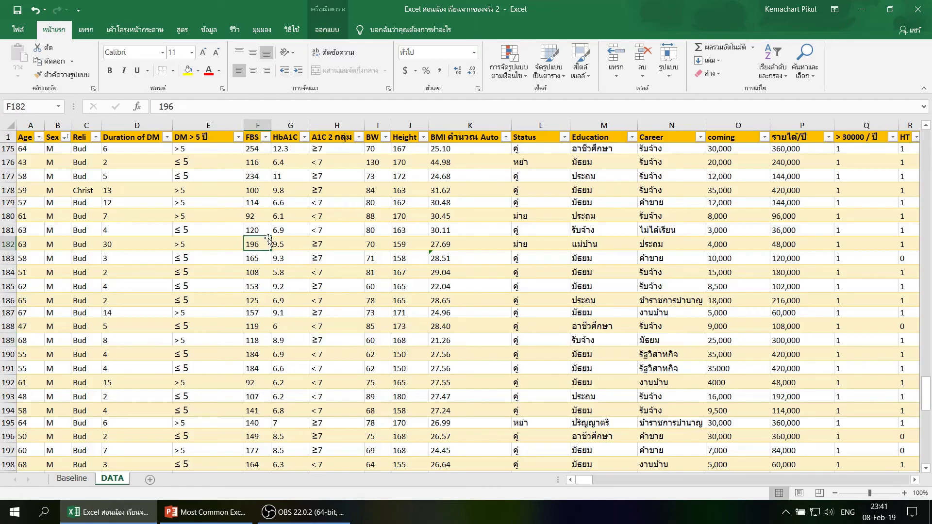
click(86, 30)
click(41, 47)
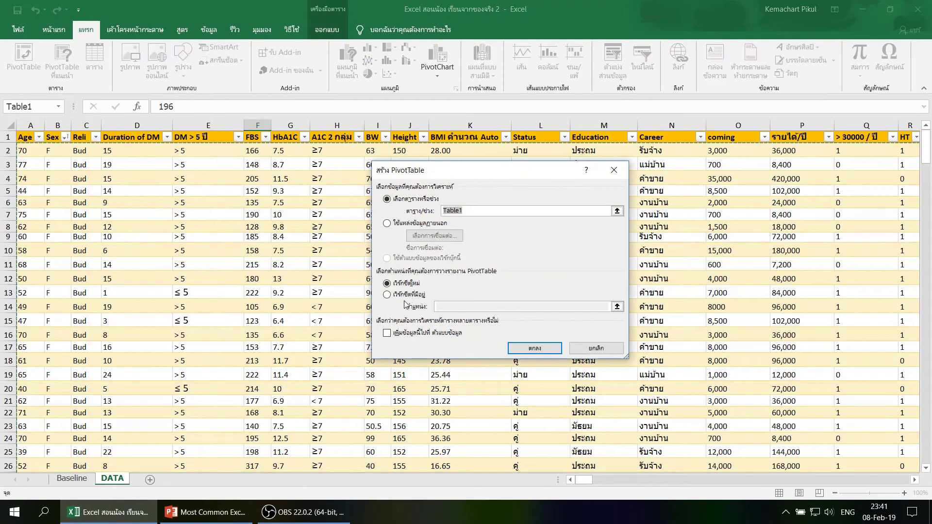
click(395, 295)
click(82, 480)
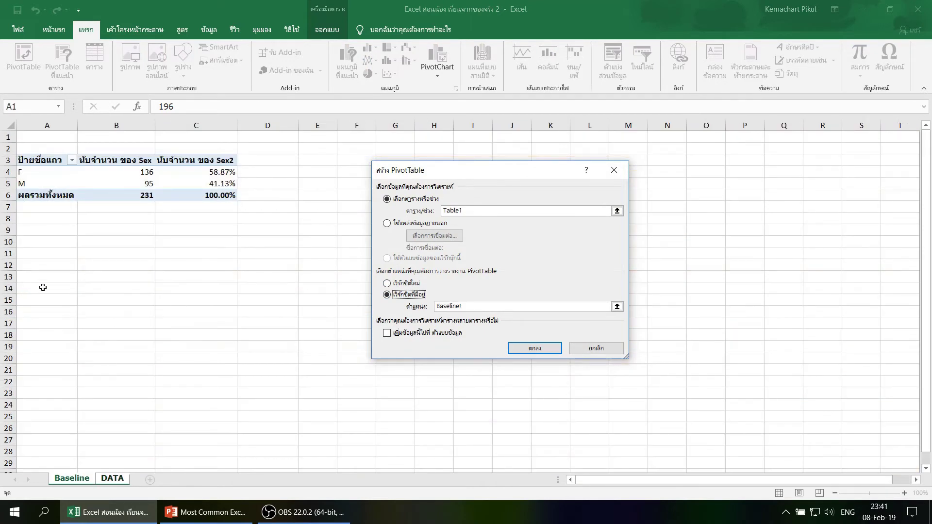
click(33, 253)
click(527, 348)
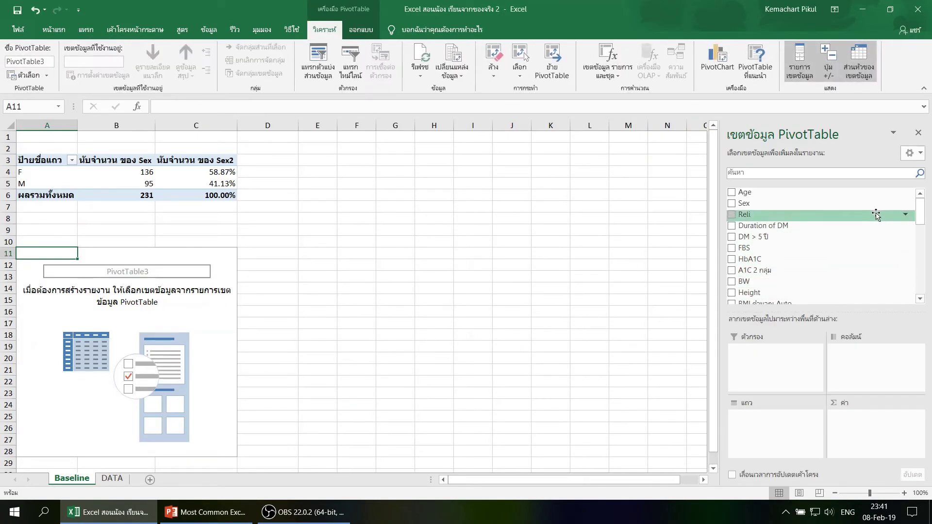
mouse_move(772, 203)
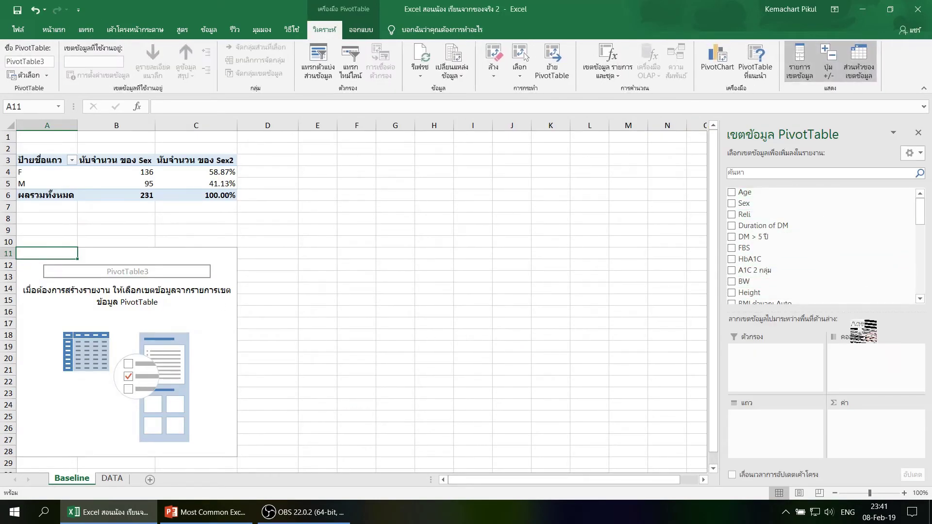
drag(799, 199, 869, 433)
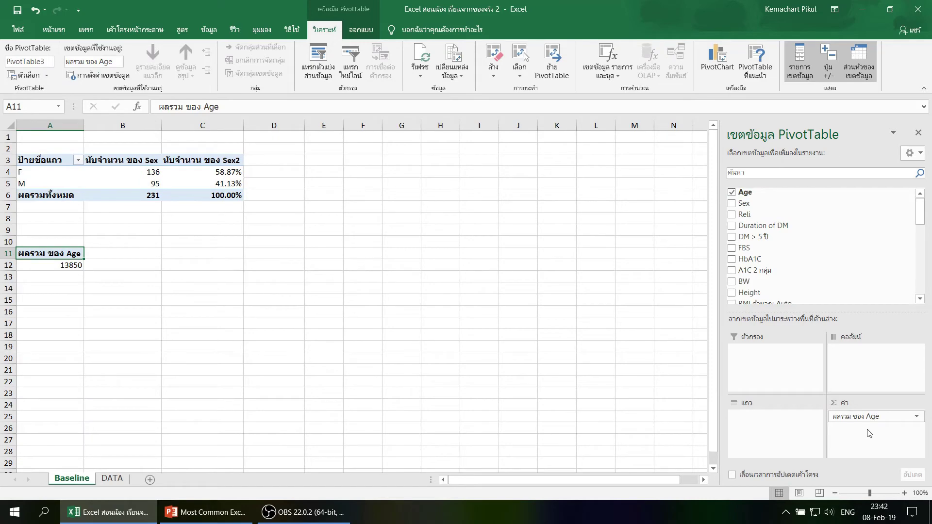
Step: Check the Age column on the DATA sheet, then return to Baseline
click(111, 479)
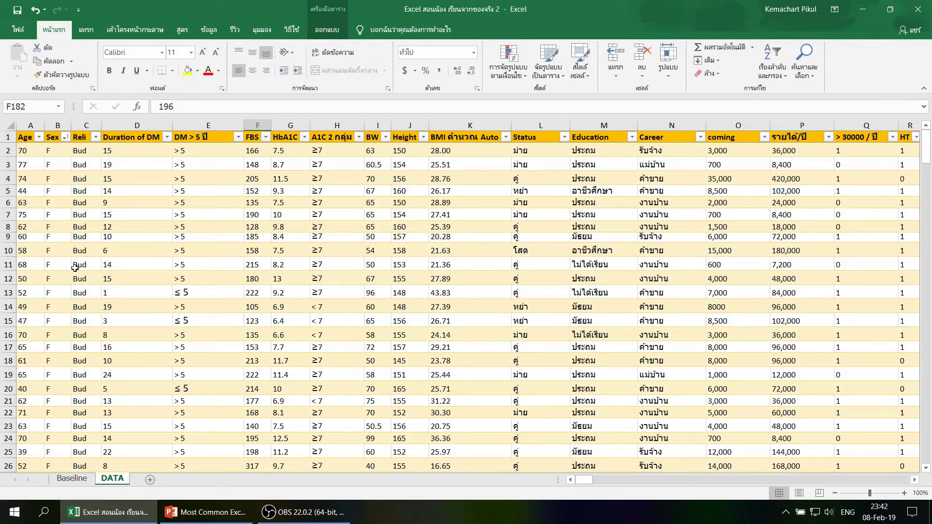
key(ctrl+Home)
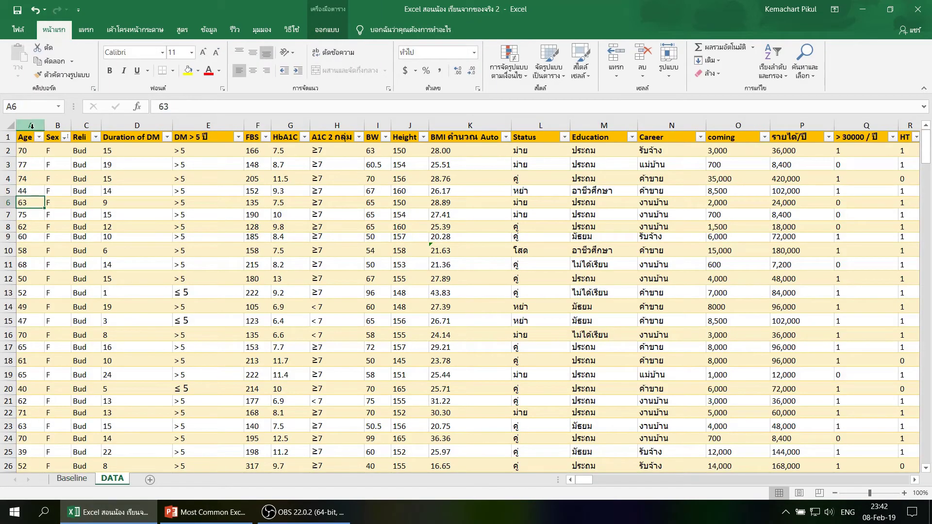
key(ctrl+shift+Down)
click(71, 479)
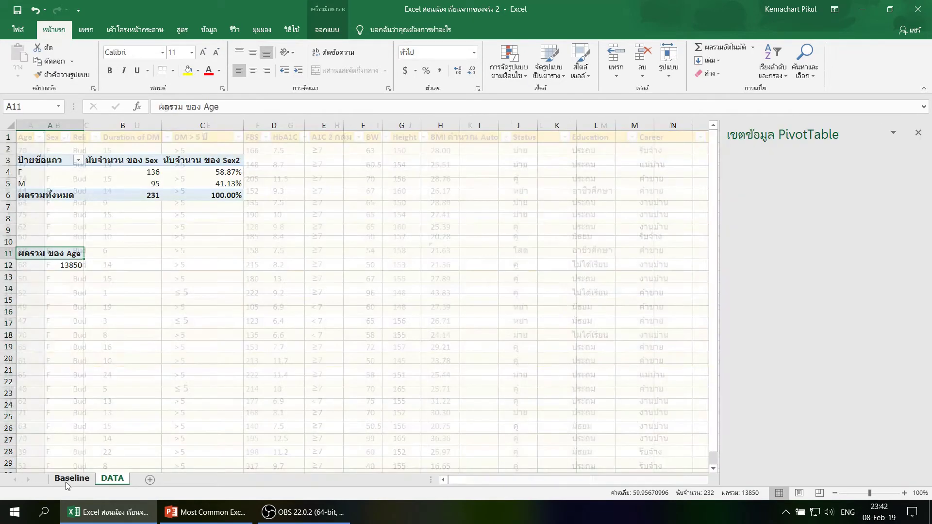
Step: Summarize the Age pivot value as Average, giving 59.95670996
click(68, 266)
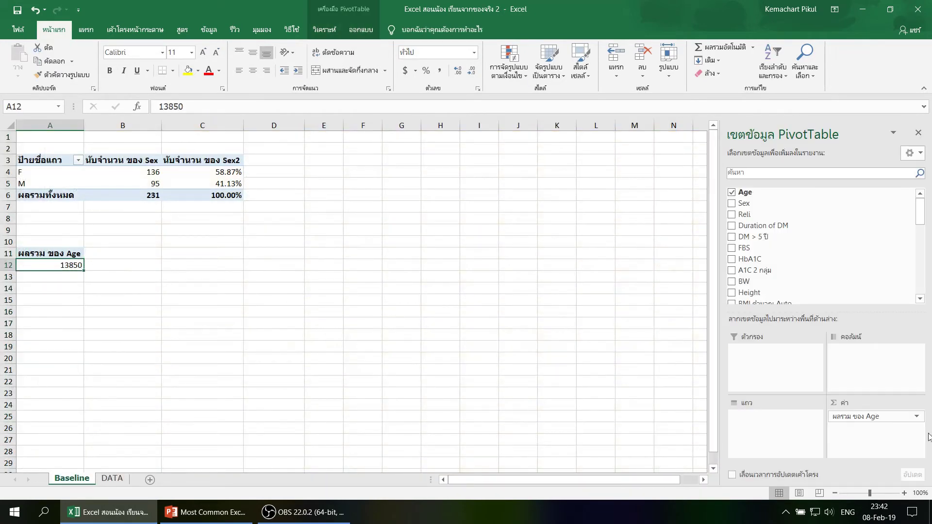
click(916, 417)
click(885, 402)
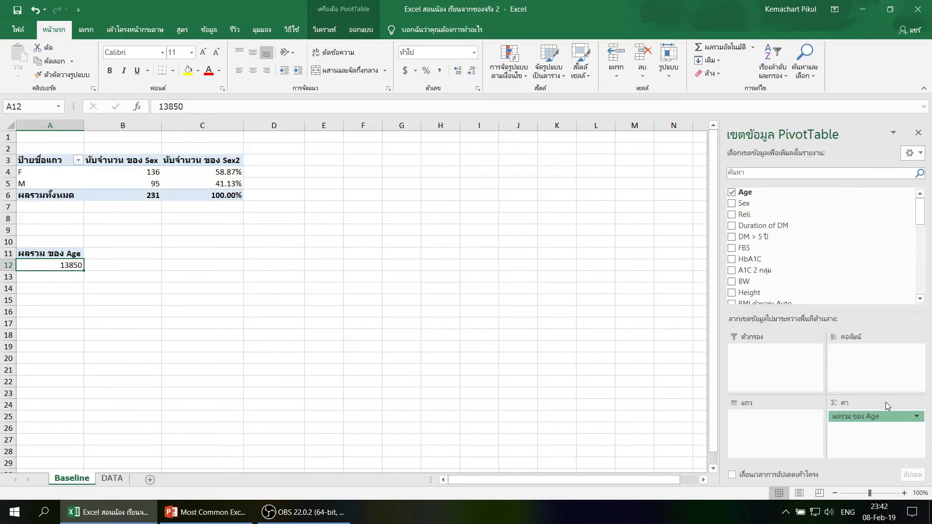
click(415, 287)
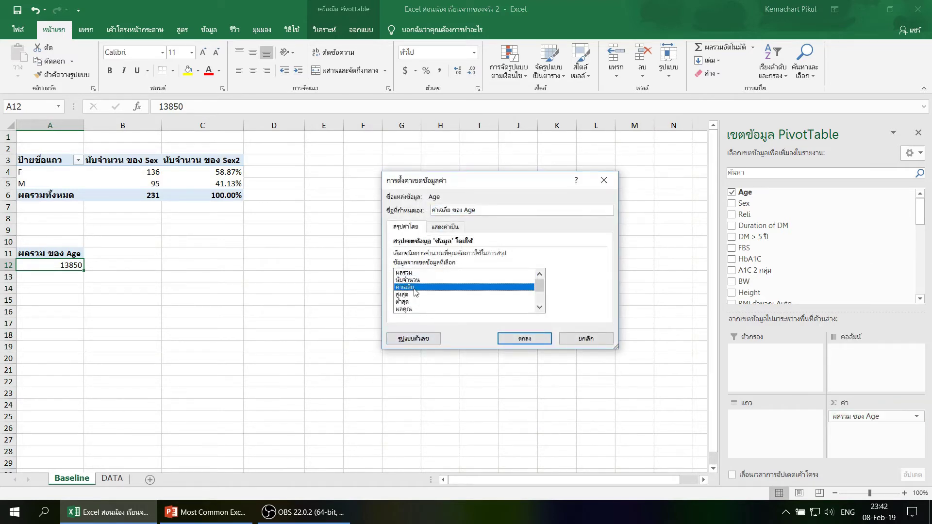
click(507, 337)
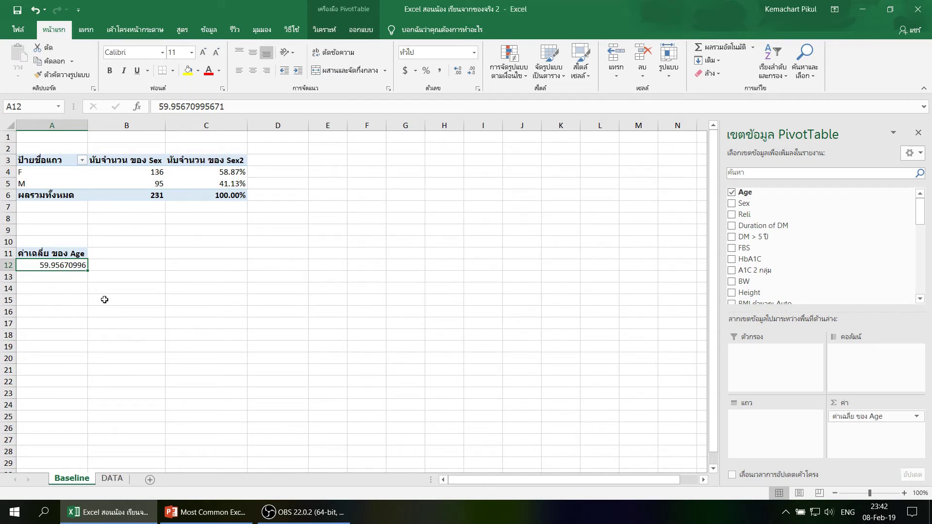
click(889, 419)
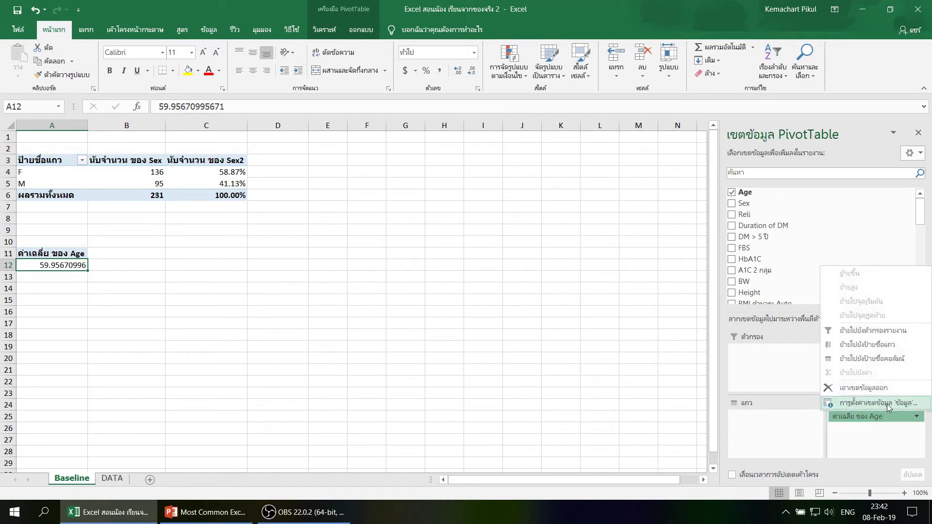
Step: Format Average of Age as Number with 2 decimals so it shows 59.96
click(889, 404)
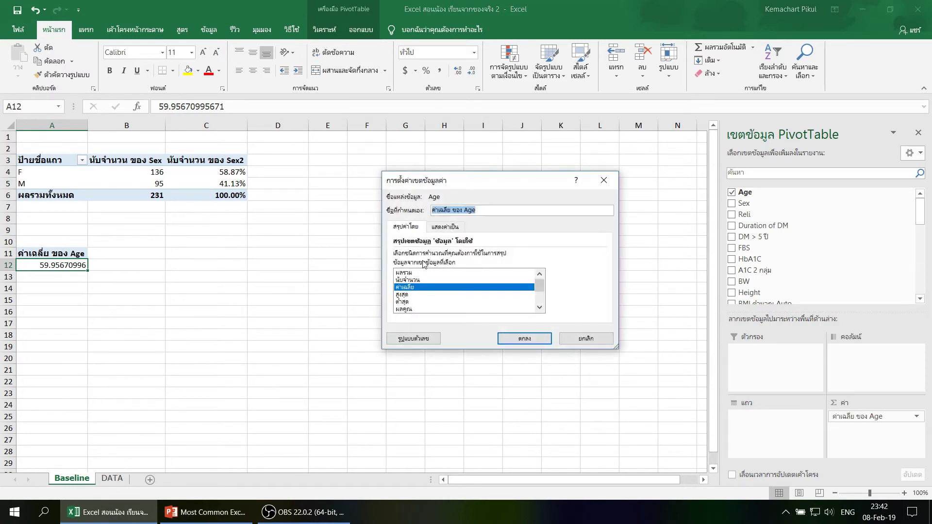
click(421, 338)
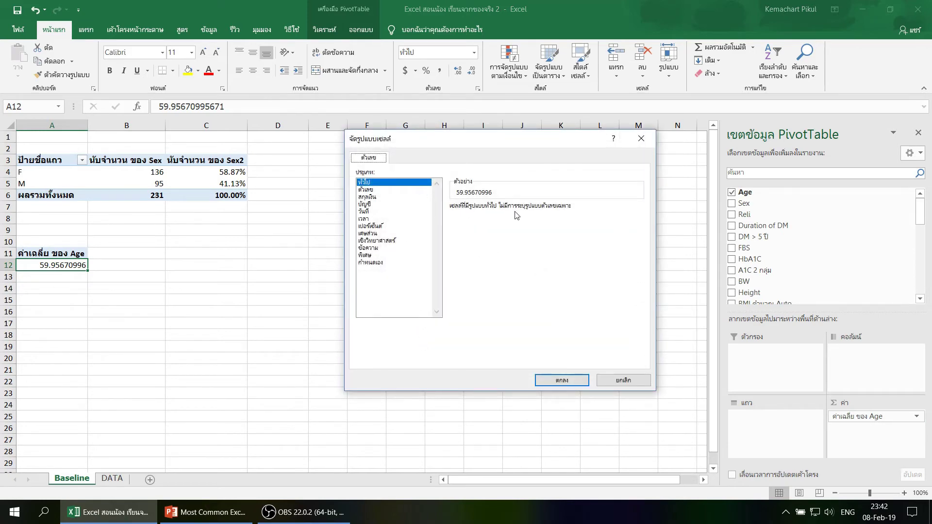
click(371, 190)
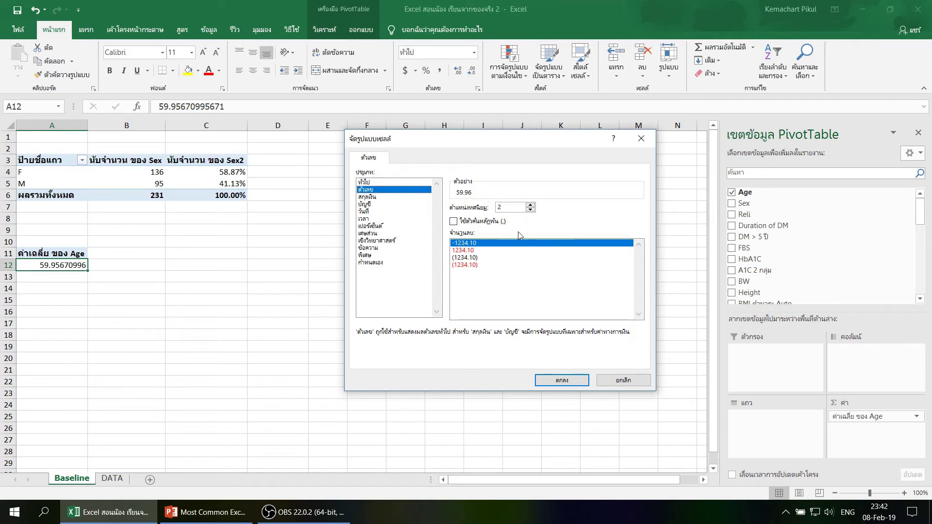
click(545, 379)
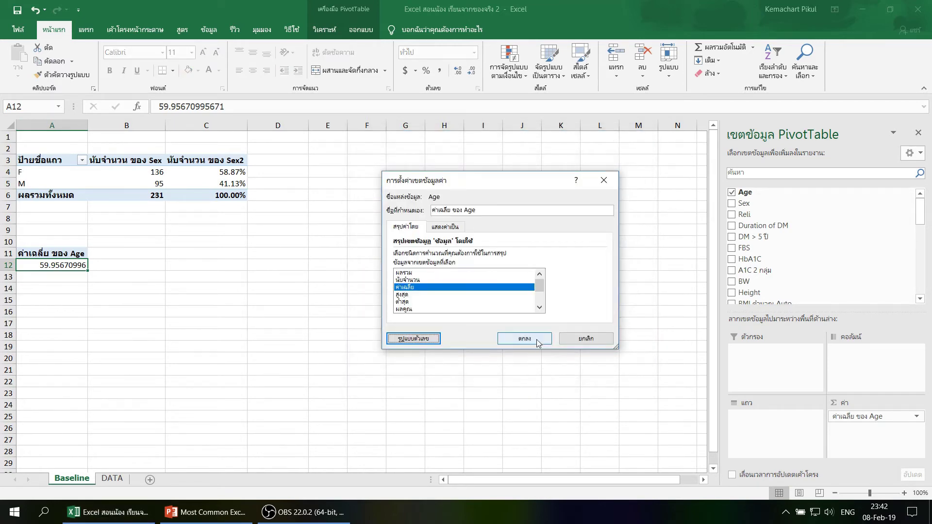
click(413, 338)
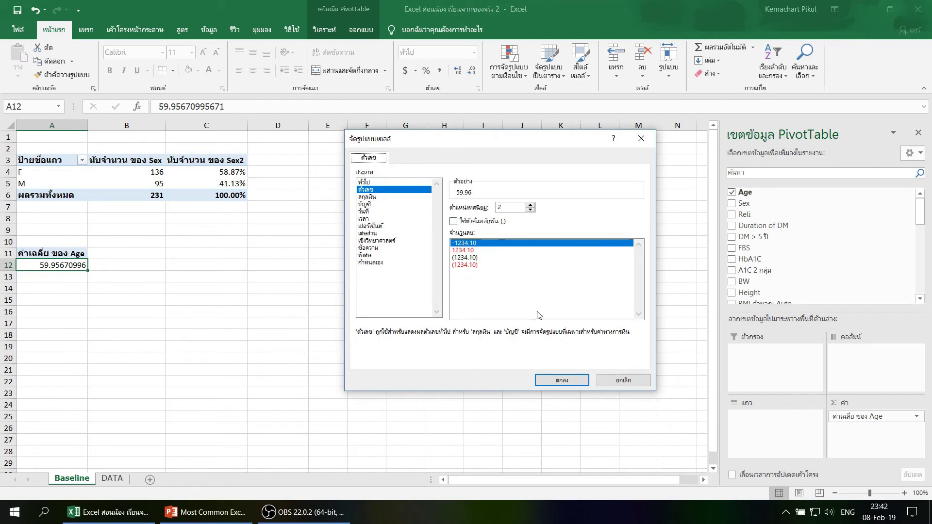
click(561, 381)
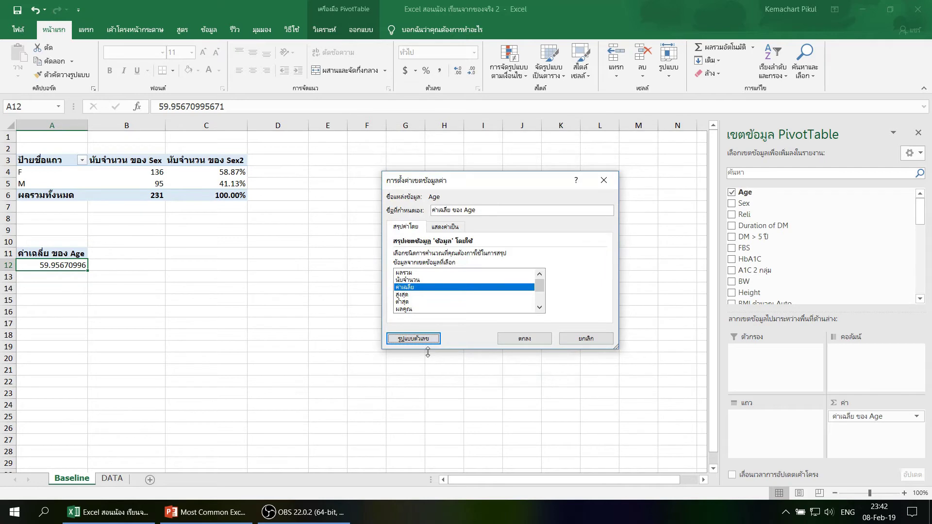
click(521, 339)
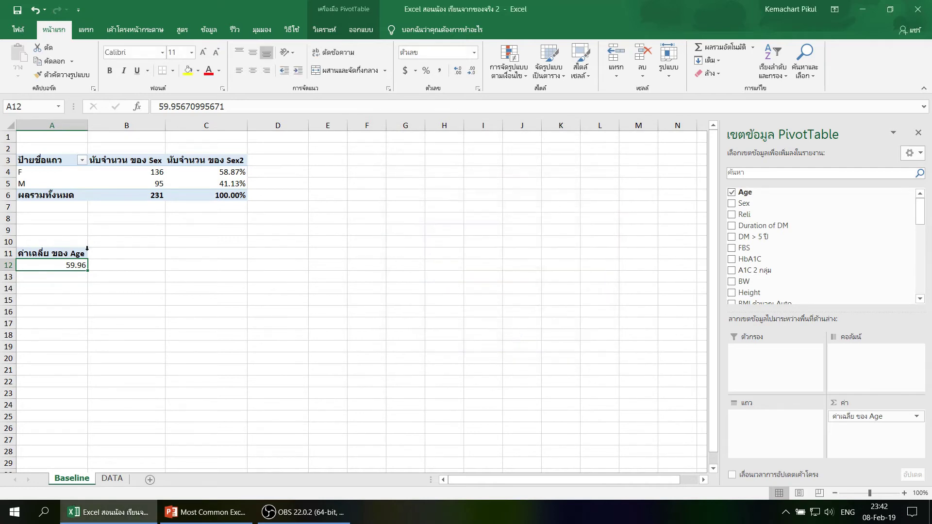
mouse_move(790, 193)
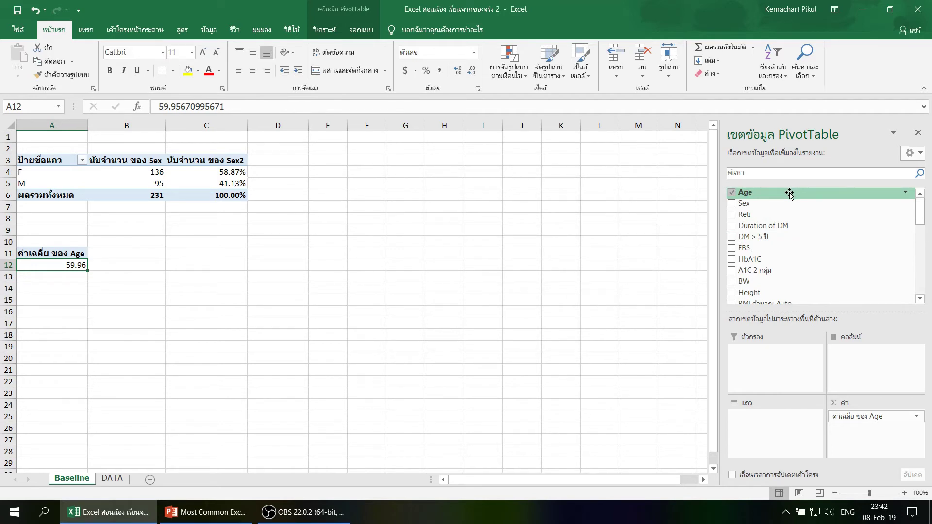
Step: Add Age to Values again, summarized as StdDev, showing 10.00642557
drag(790, 194, 870, 432)
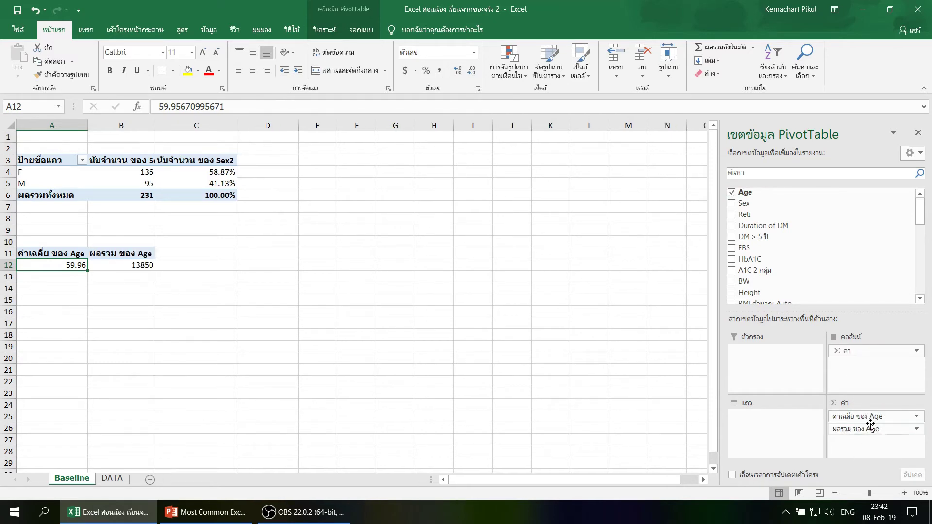
click(917, 429)
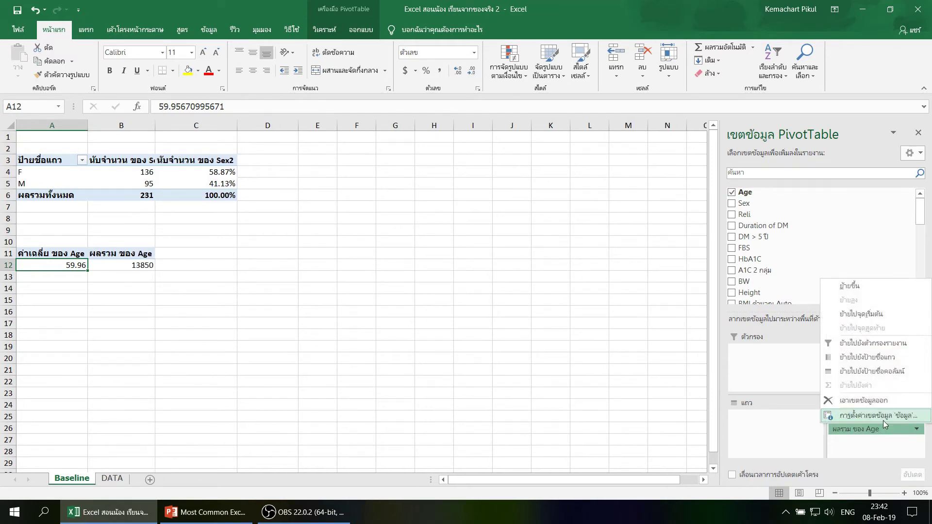
click(881, 416)
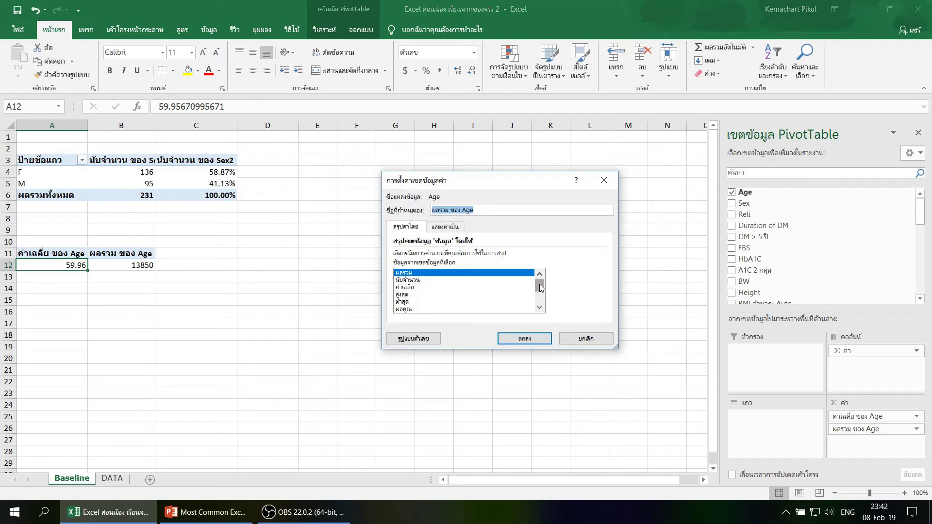
drag(539, 285, 540, 297)
click(427, 287)
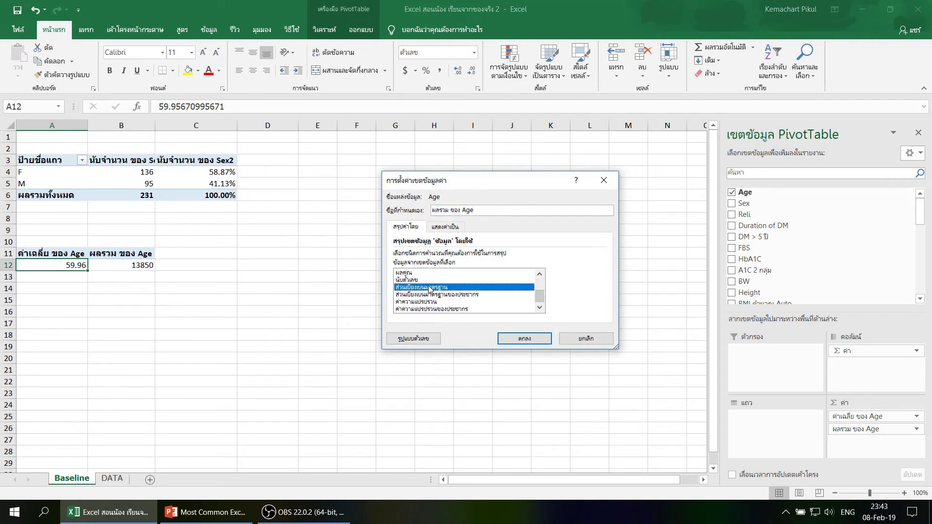
click(510, 338)
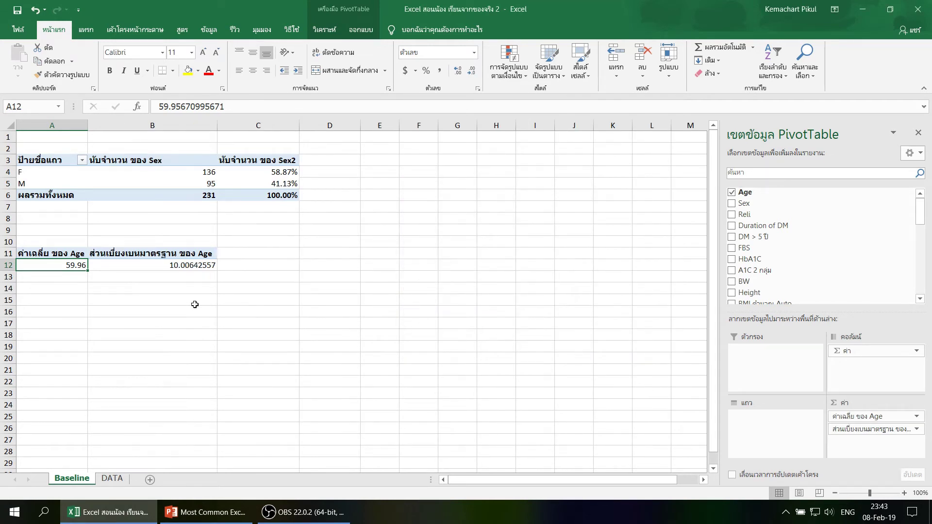
click(189, 265)
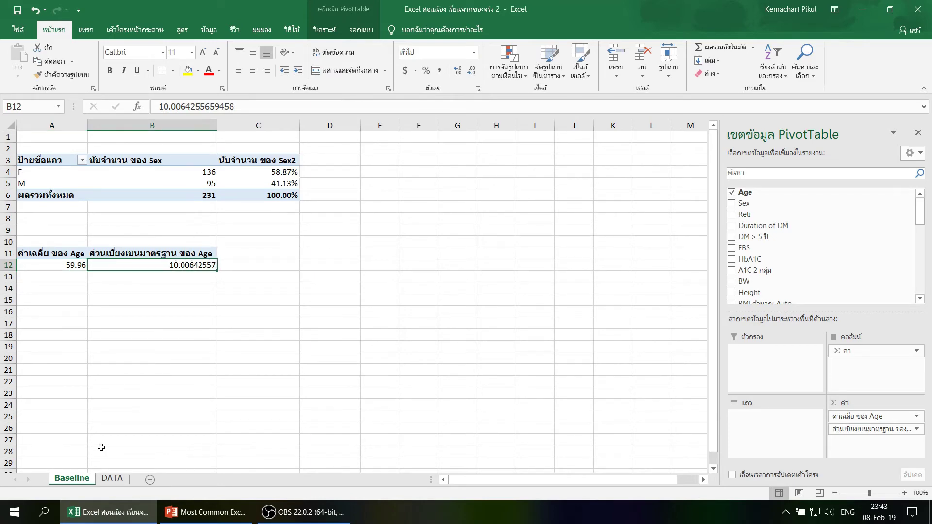
Step: Inspect the Sex column on the DATA sheet, then return to Baseline
click(112, 479)
click(53, 231)
key(ctrl+shift+Down)
click(53, 231)
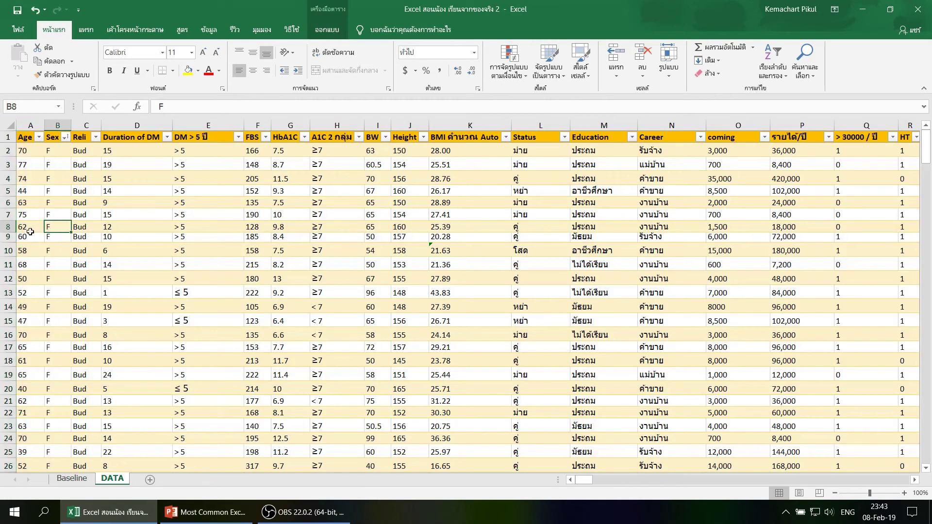
click(29, 231)
click(71, 479)
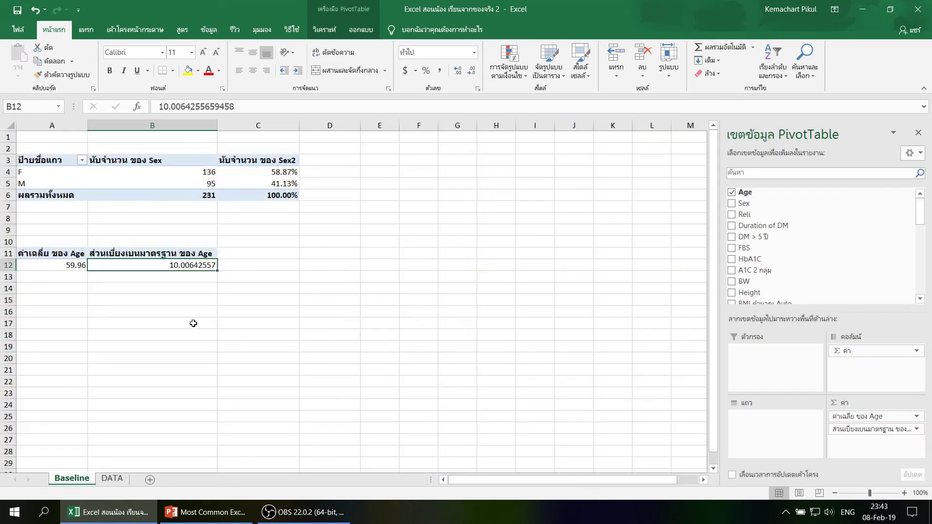
Step: Format the Age standard deviation as Number with 2 decimals, showing 10.01
click(897, 429)
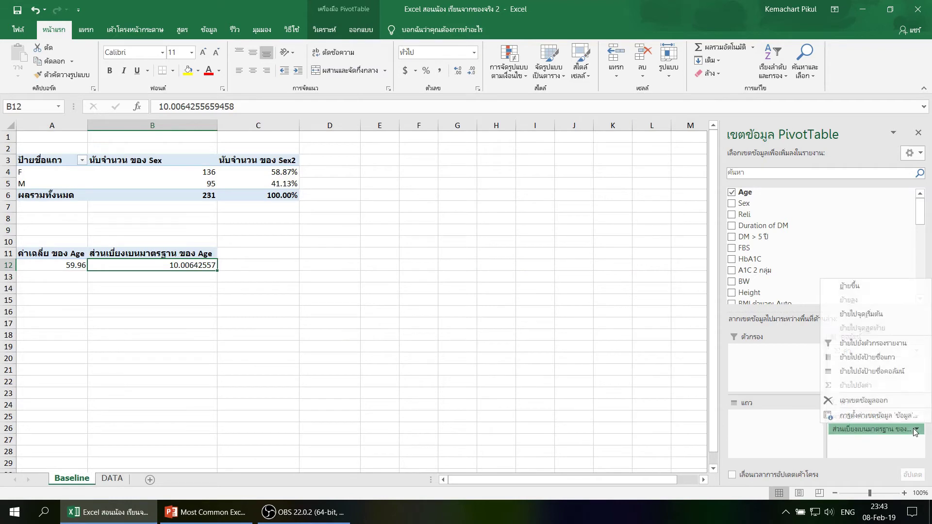
click(883, 417)
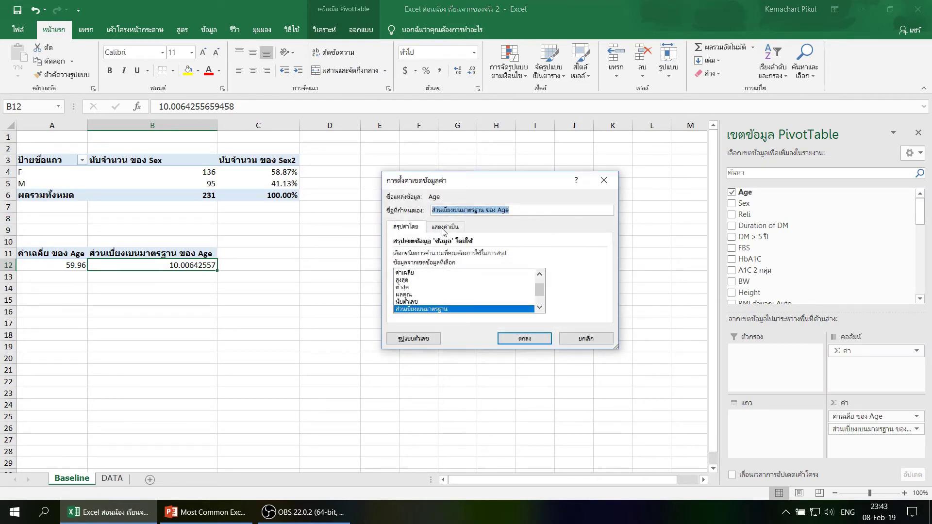
click(413, 339)
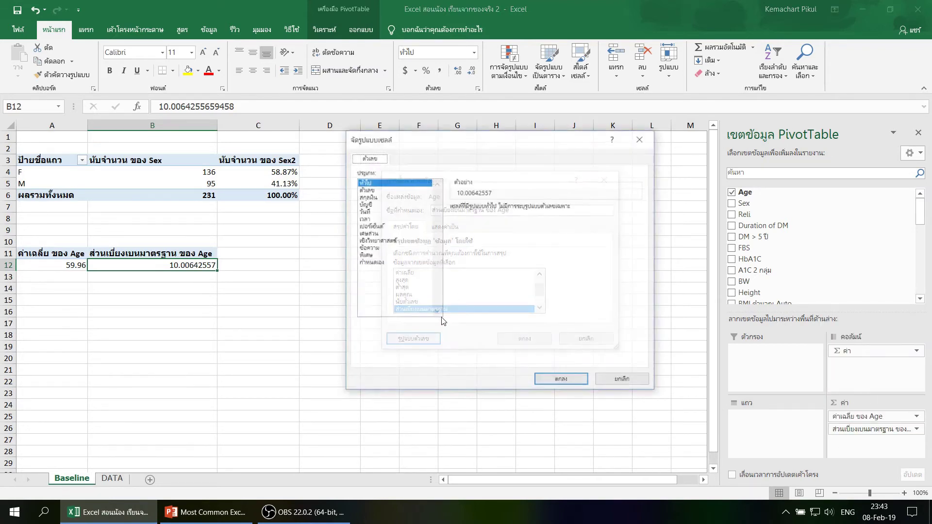
click(367, 190)
click(561, 380)
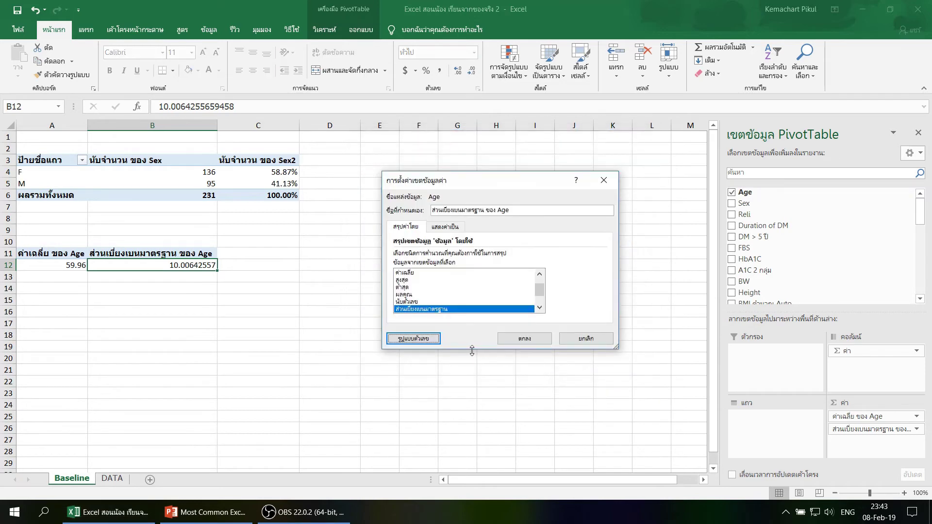
click(524, 338)
click(173, 287)
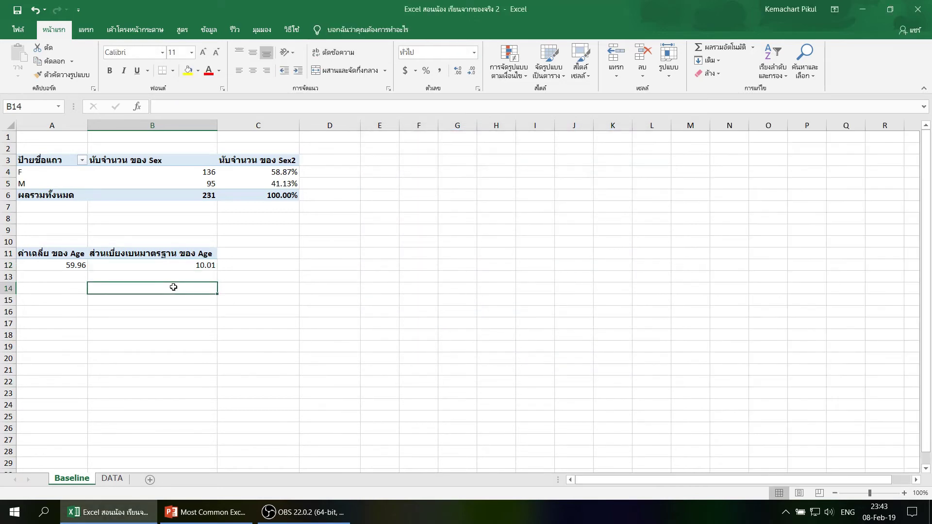
click(70, 288)
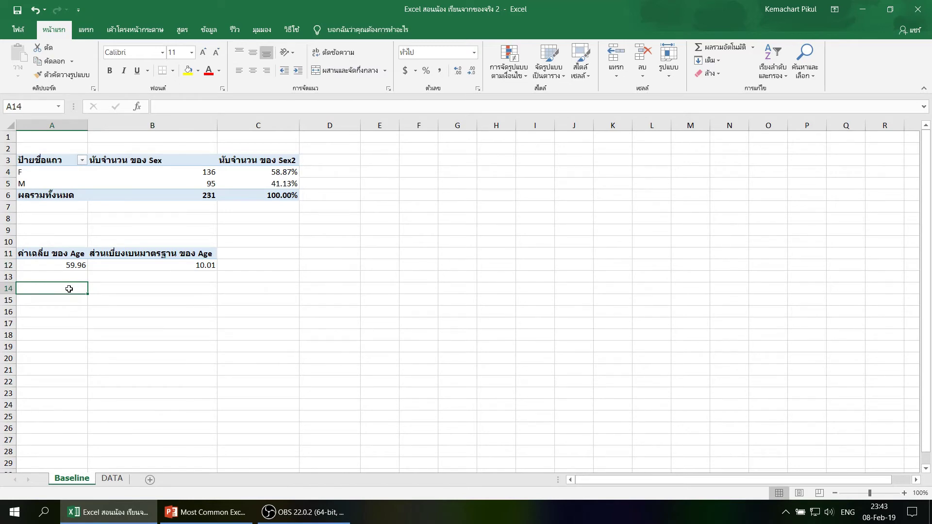
click(112, 479)
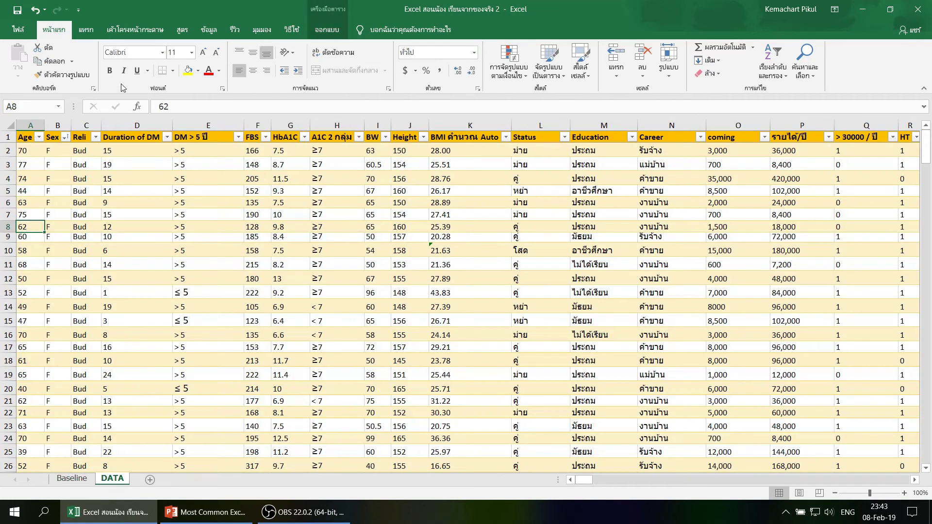
Step: Insert a PivotTable from Table1 at Baseline!D11 with Age as its rows
click(85, 30)
click(24, 58)
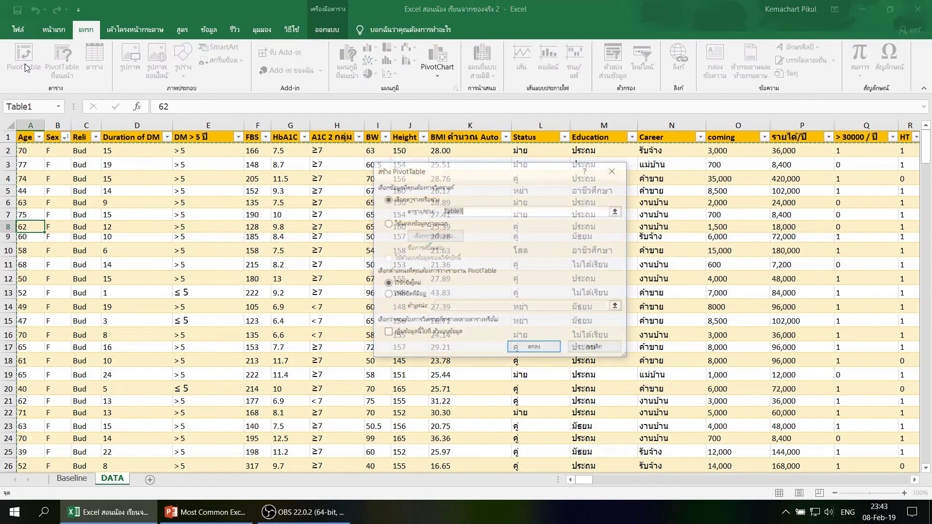
click(387, 295)
click(71, 479)
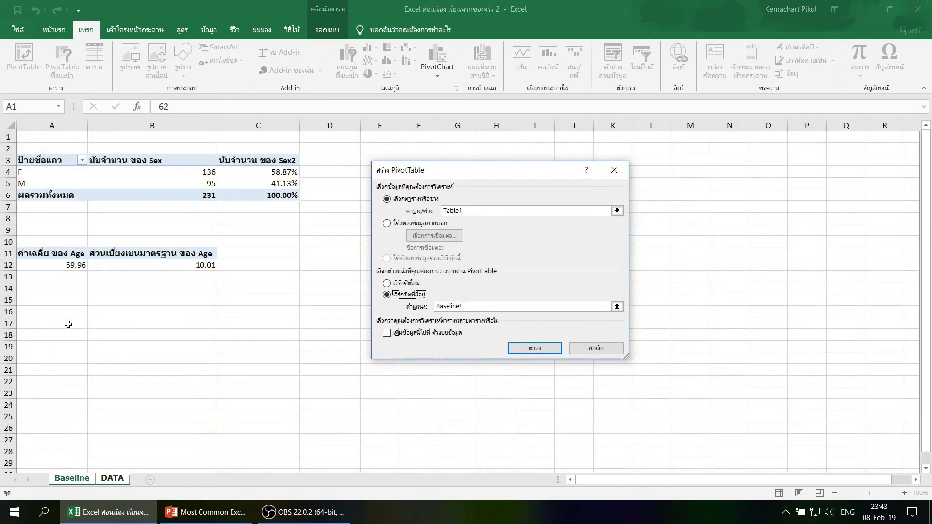
click(324, 256)
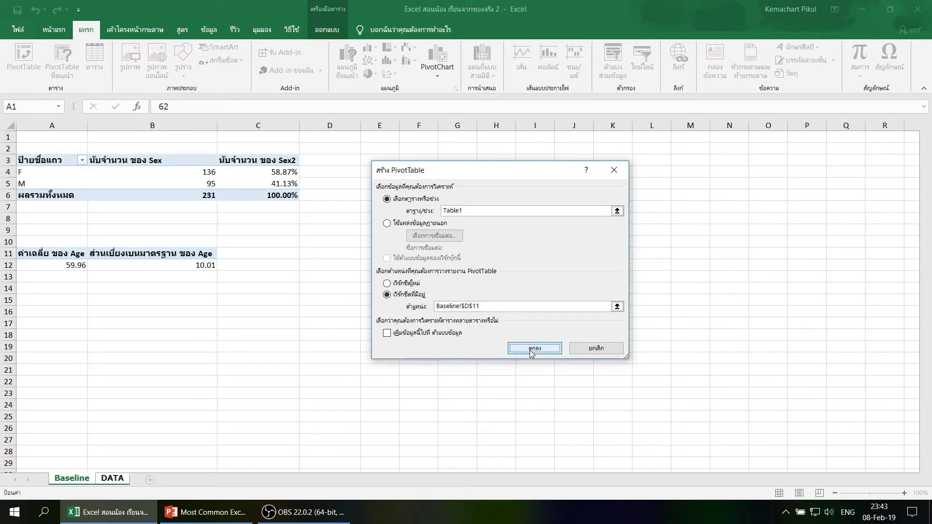
click(535, 349)
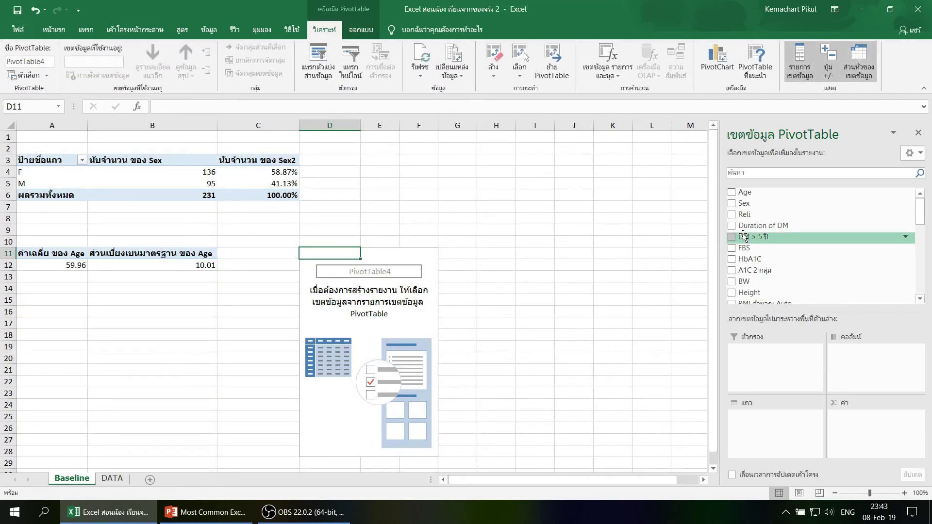
drag(745, 192, 772, 418)
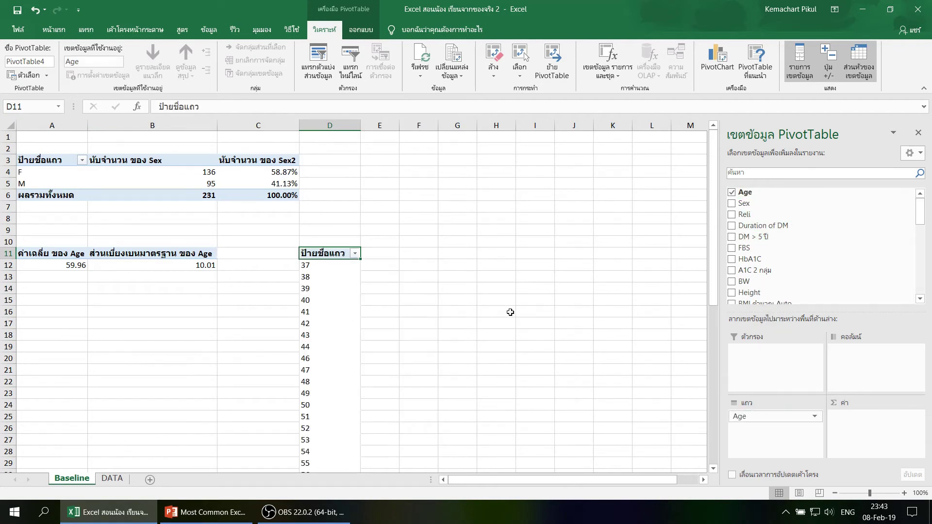
Step: Scroll through the Age row labels listed in PivotTable4
scroll(517, 309, down, 1)
scroll(517, 309, down, 3)
scroll(515, 307, up, 4)
scroll(405, 305, down, 5)
scroll(405, 305, down, 6)
scroll(405, 305, up, 7)
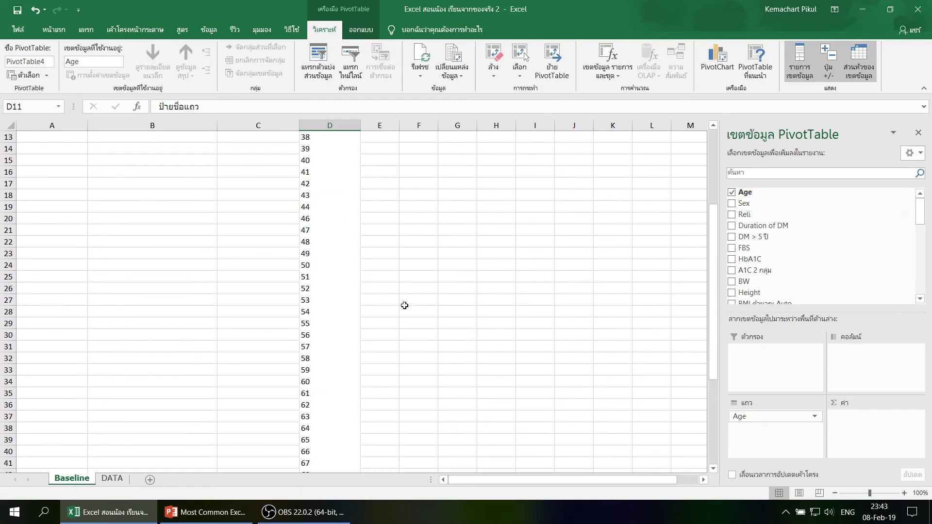
scroll(404, 305, up, 4)
scroll(332, 280, down, 3)
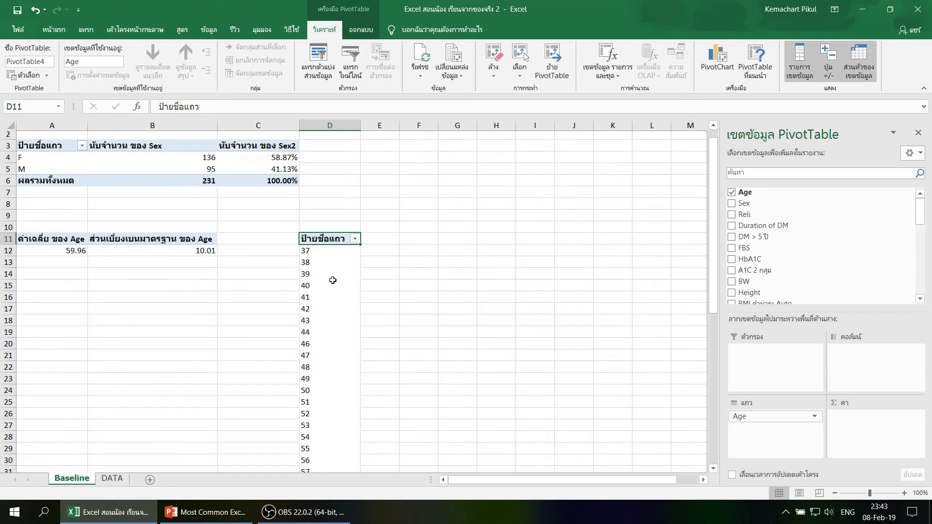
scroll(333, 281, up, 3)
scroll(333, 280, down, 3)
scroll(332, 280, up, 3)
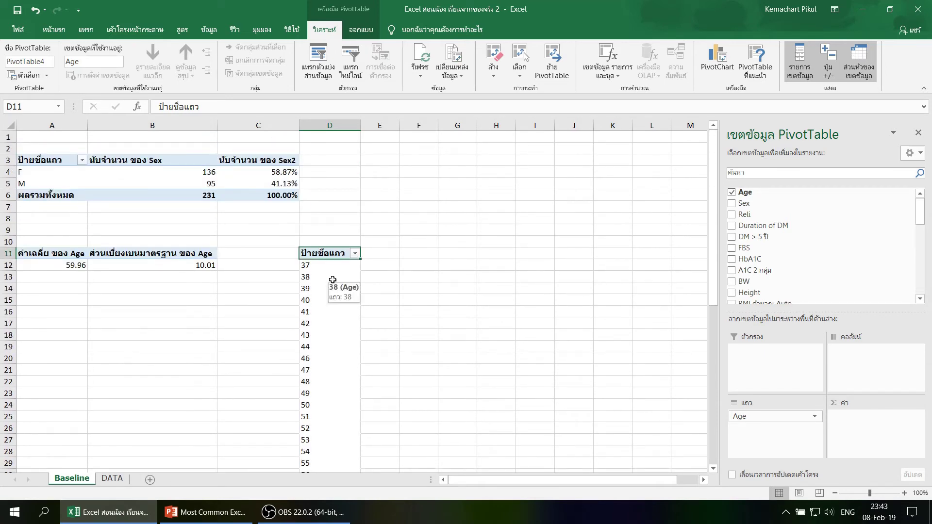
click(385, 266)
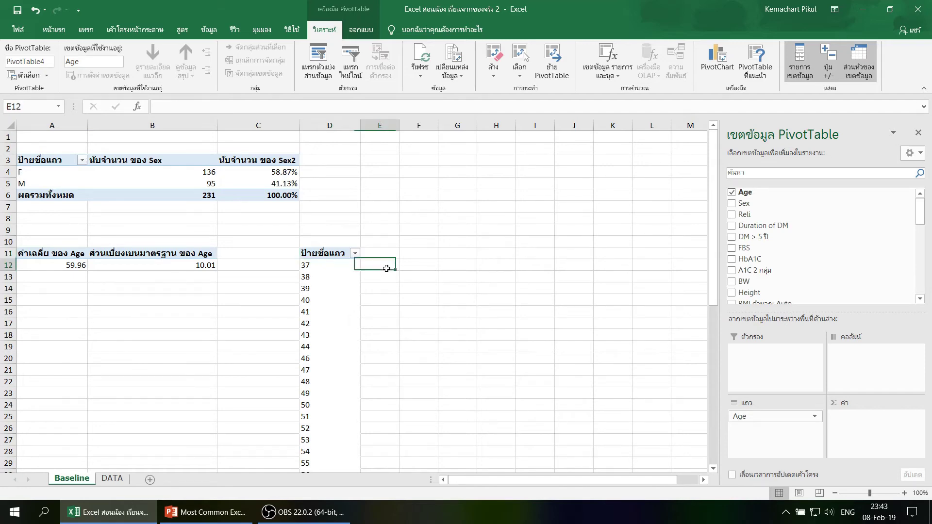
click(326, 253)
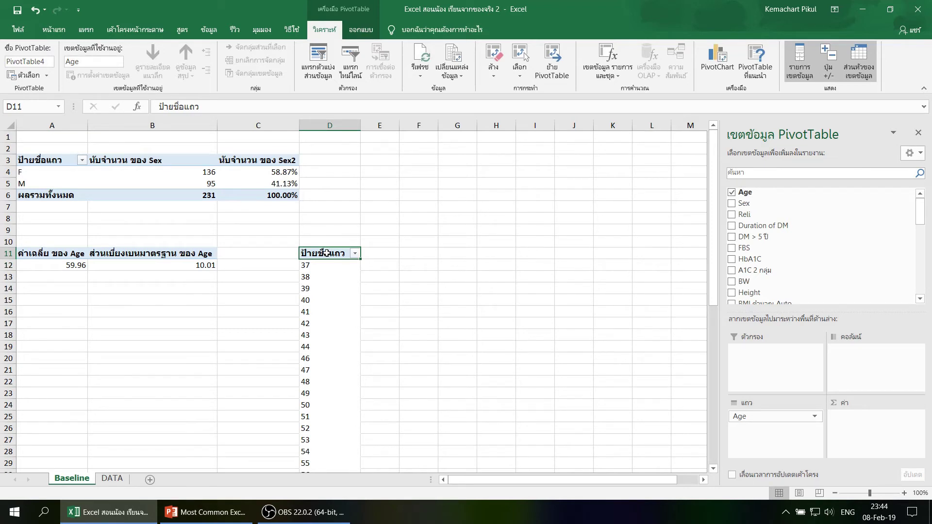
Step: Review the Sex count, Sex percentage and Age statistics pivot tables
click(190, 170)
click(247, 171)
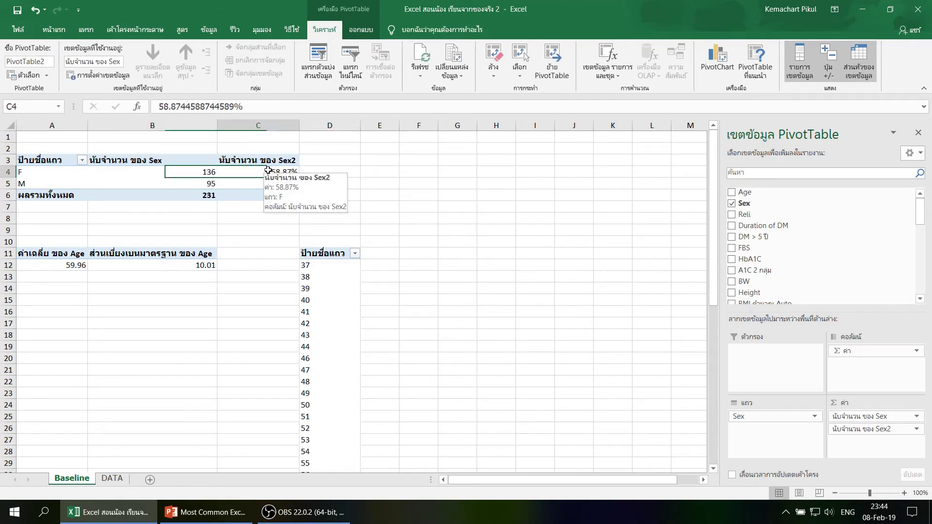
click(193, 183)
click(180, 255)
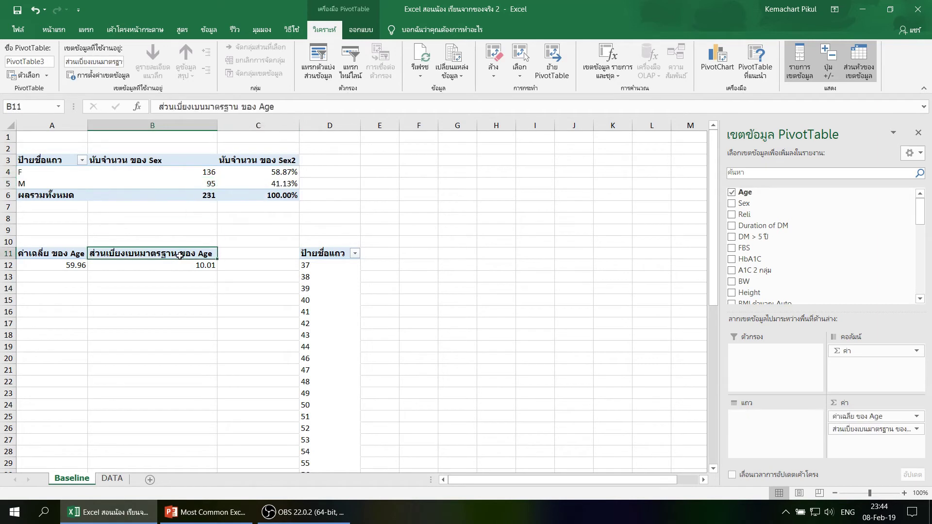
click(316, 252)
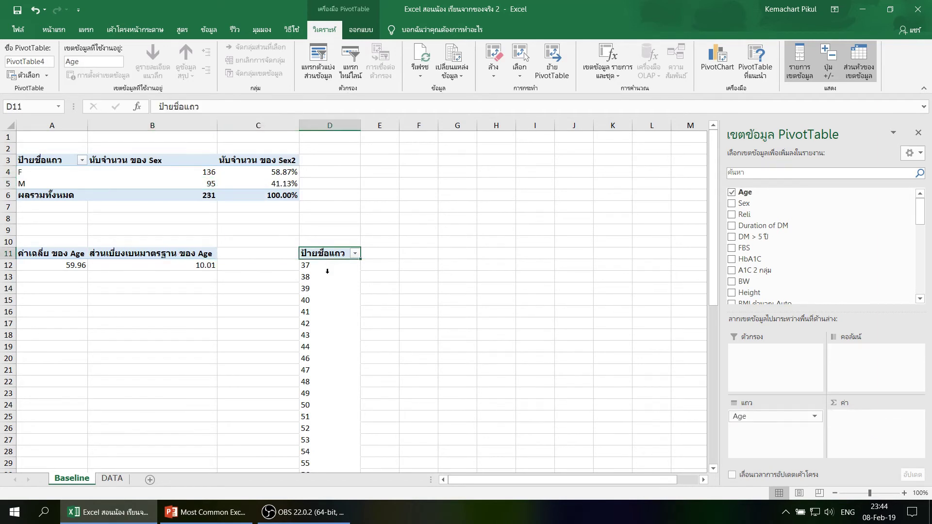
click(323, 251)
click(397, 311)
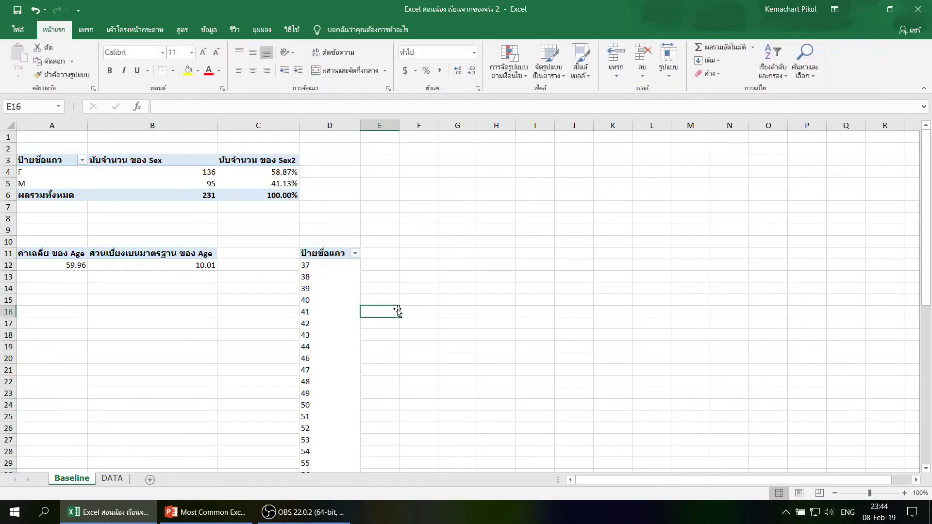
click(317, 265)
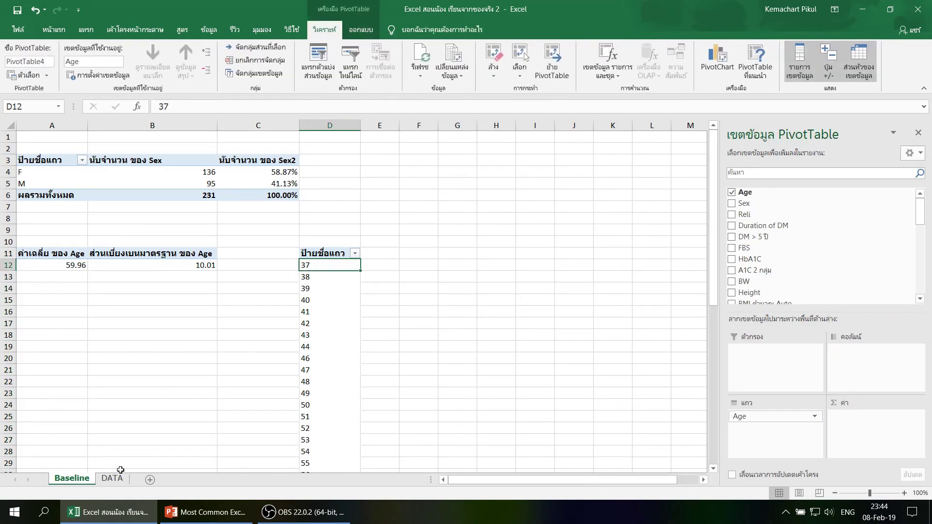
Step: Browse the patient records and BMI formula on the DATA sheet
click(112, 479)
click(603, 265)
click(540, 347)
click(290, 306)
click(603, 247)
click(604, 321)
click(465, 321)
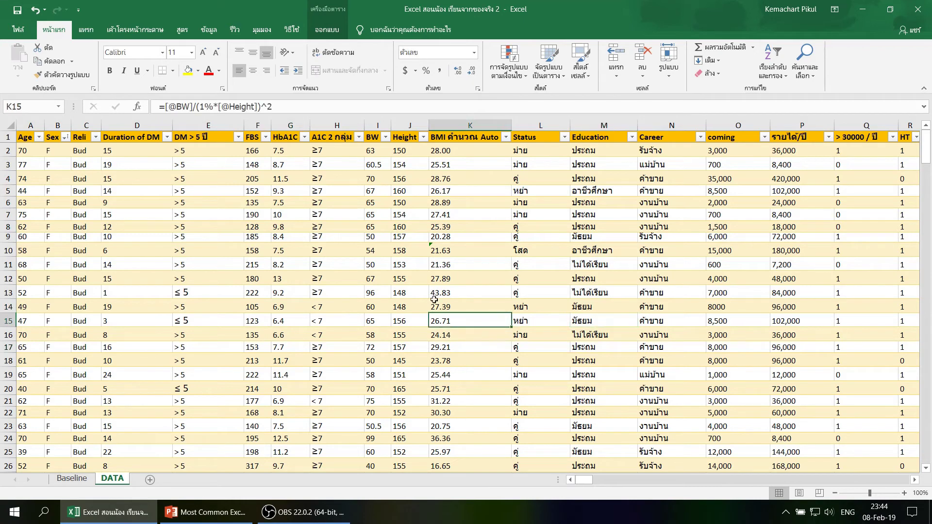
click(409, 279)
click(76, 482)
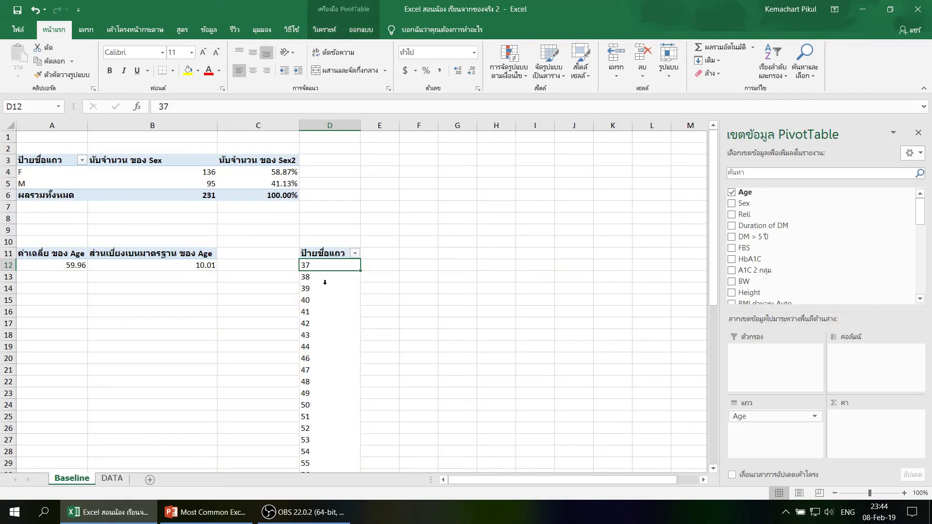
Step: Select ages 37 through 44 in D12:D19 of the Age pivot
click(418, 289)
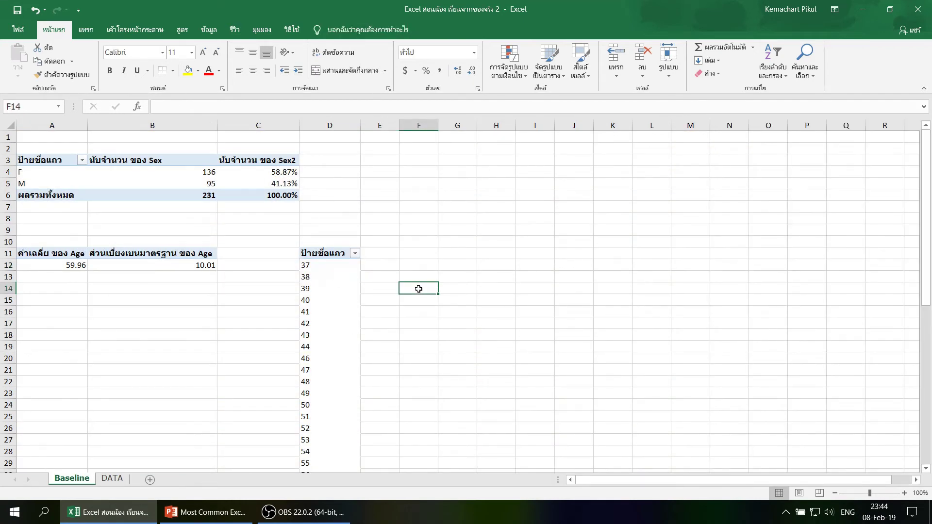
click(326, 266)
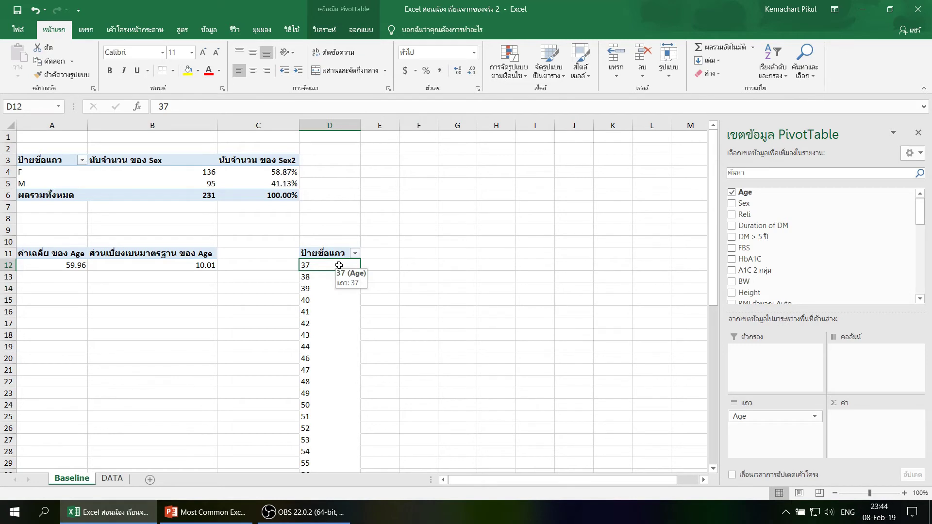
drag(339, 266, 336, 348)
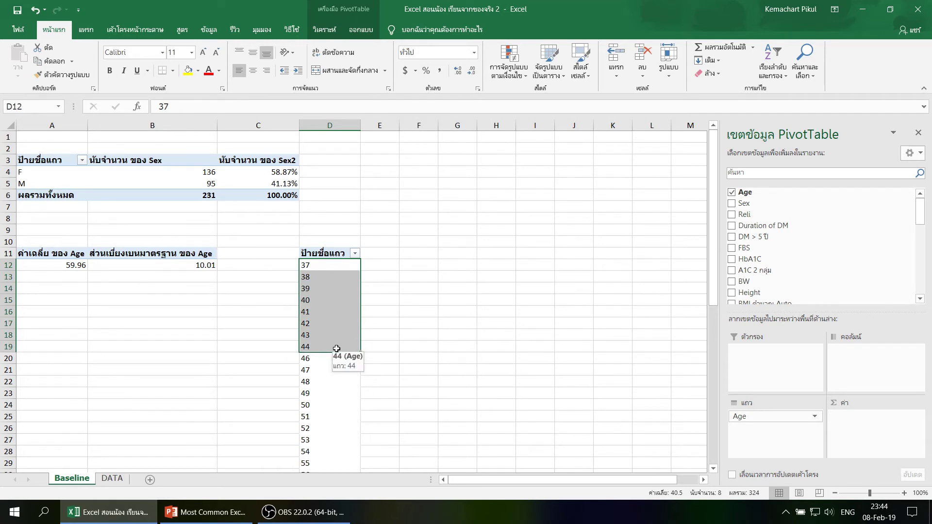
Step: Group the selected ages 37 to 44 into one pivot row group
click(324, 30)
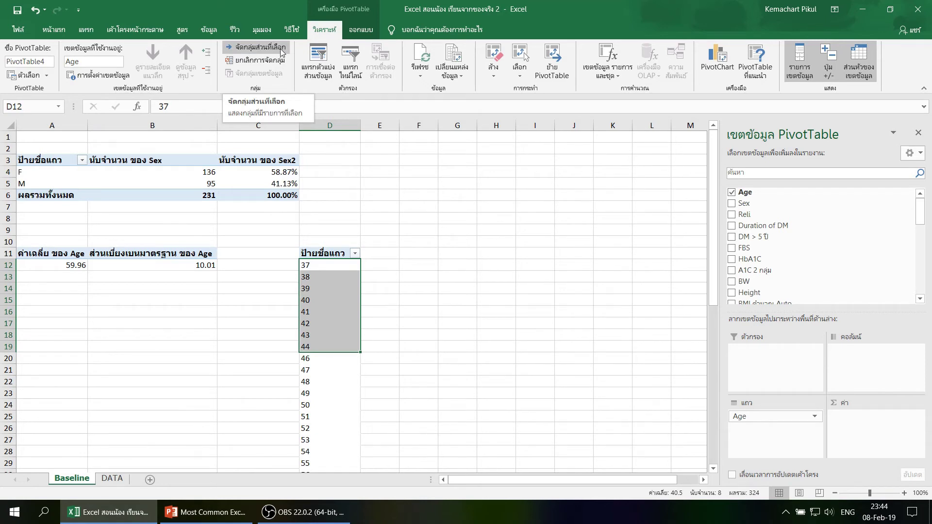
right_click(332, 306)
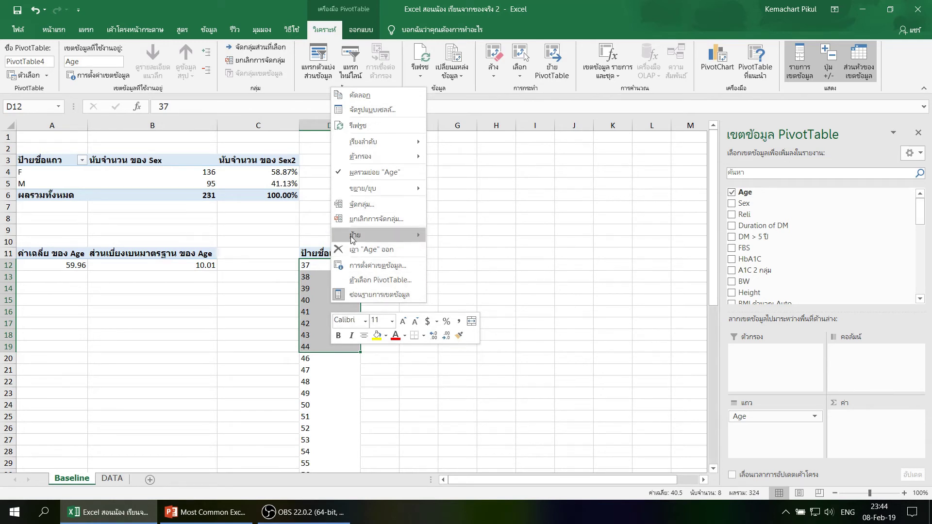
click(271, 13)
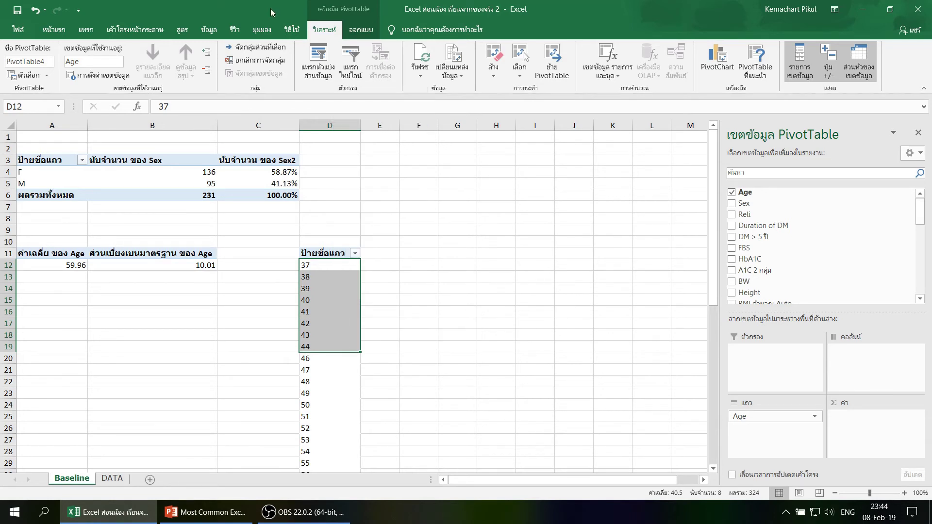
click(264, 48)
scroll(383, 271, down, 1)
scroll(383, 272, up, 1)
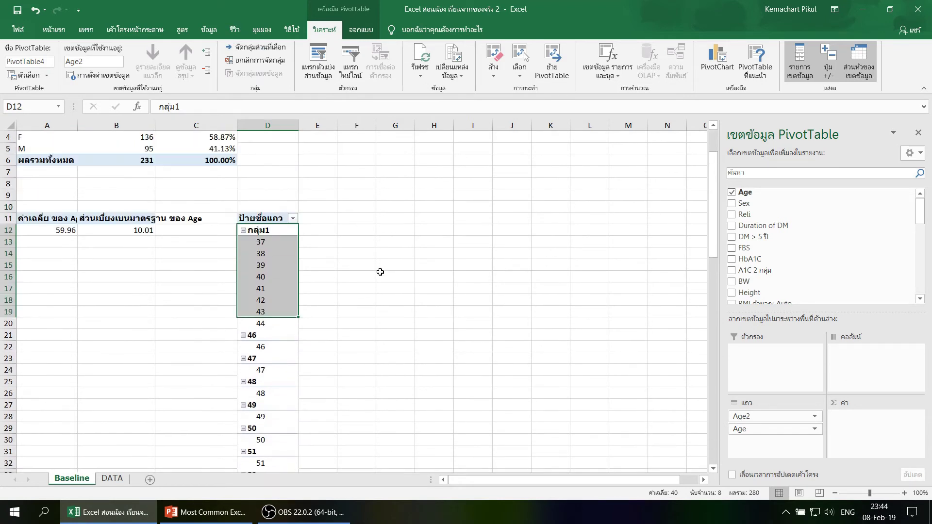
Step: Rename the new age group to '35 - 45'
click(185, 106)
drag(195, 106, 156, 105)
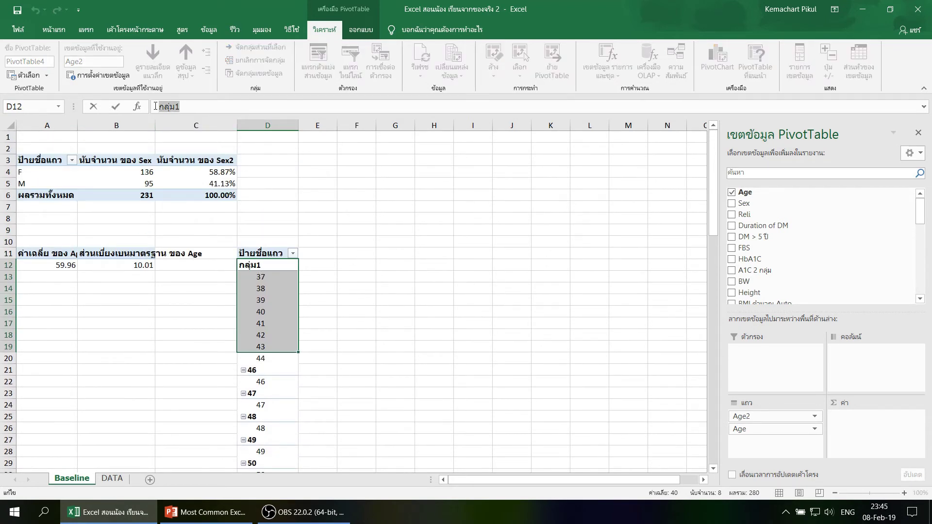
text(35 - )
text(45)
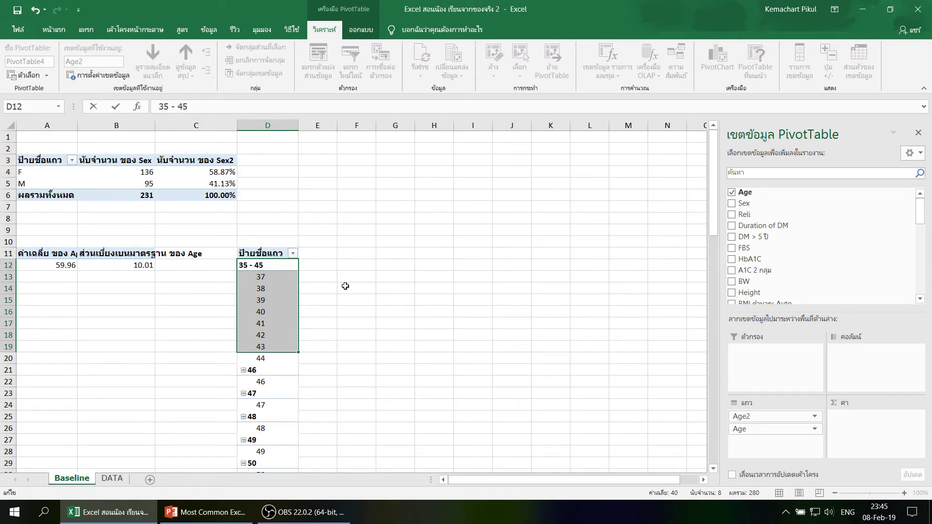
click(325, 266)
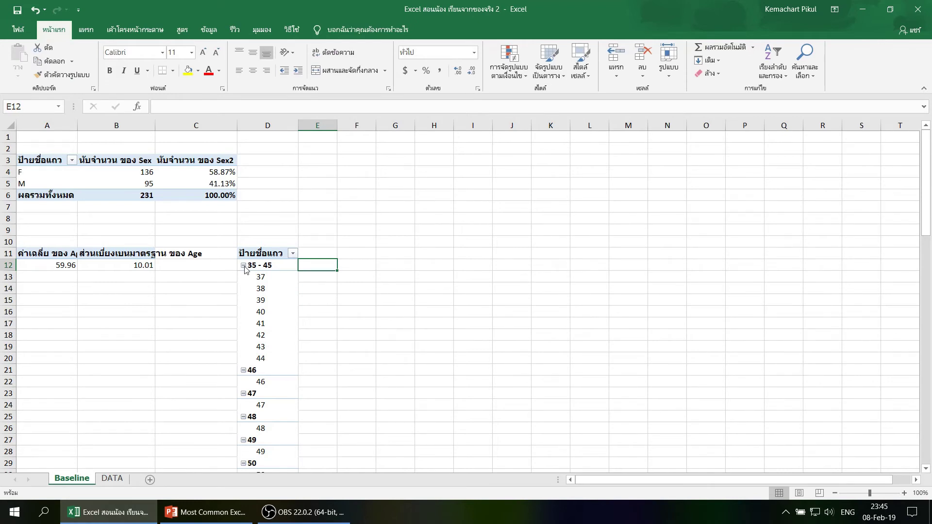
Step: Collapse the age groups to their headings and review the grouped list
click(243, 266)
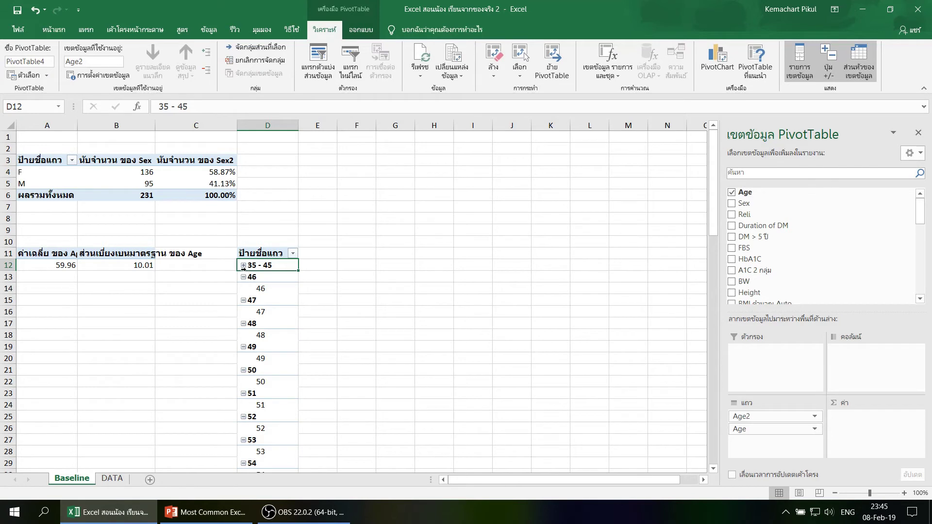
click(244, 266)
click(244, 266)
scroll(271, 280, down, 8)
scroll(274, 281, down, 3)
scroll(274, 282, up, 7)
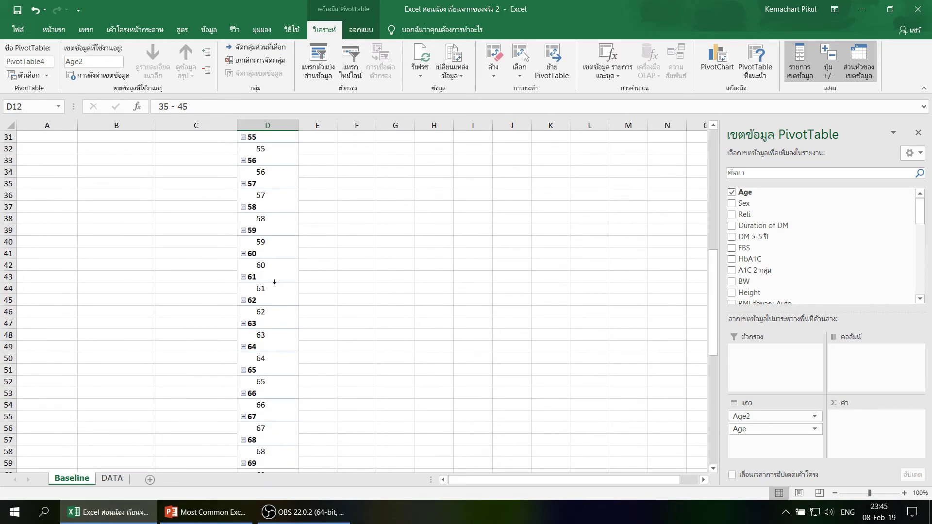
scroll(275, 282, up, 6)
scroll(275, 282, up, 4)
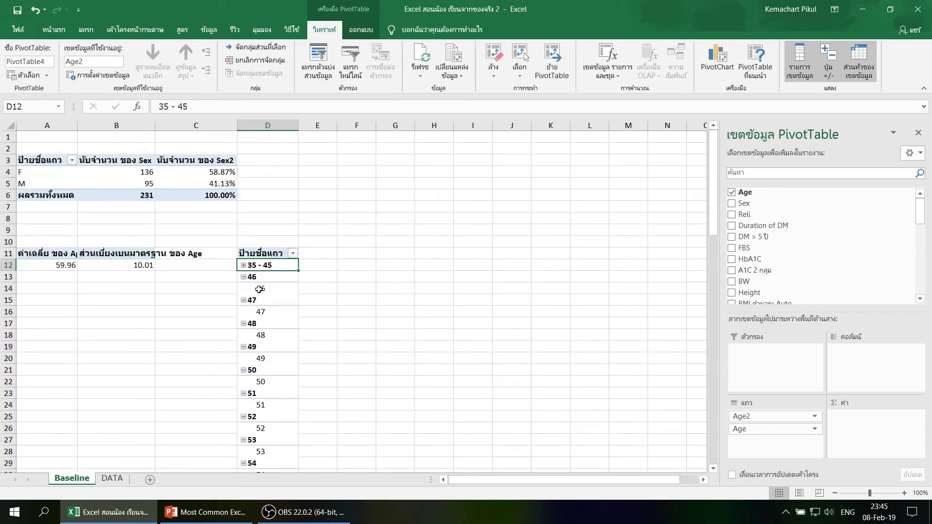
scroll(264, 291, down, 7)
scroll(264, 292, down, 7)
scroll(264, 296, up, 12)
scroll(264, 297, up, 2)
click(206, 70)
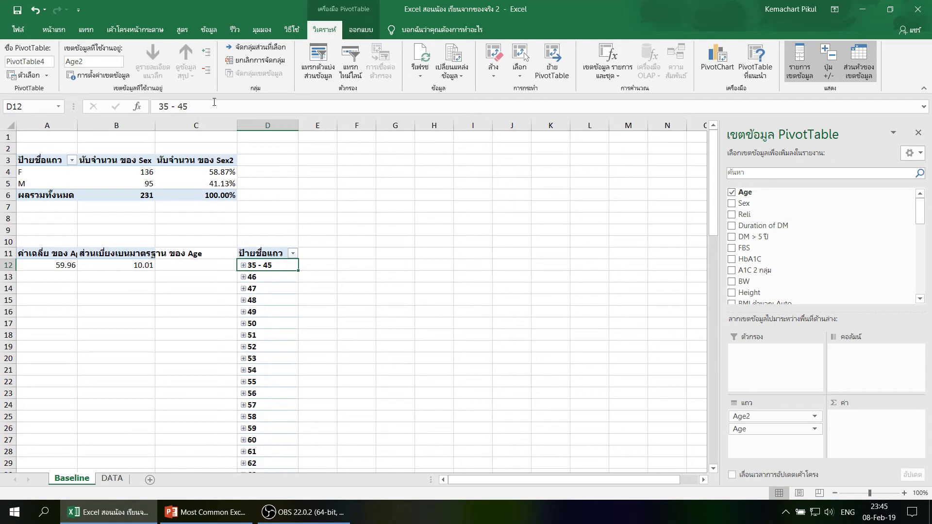
scroll(296, 290, down, 2)
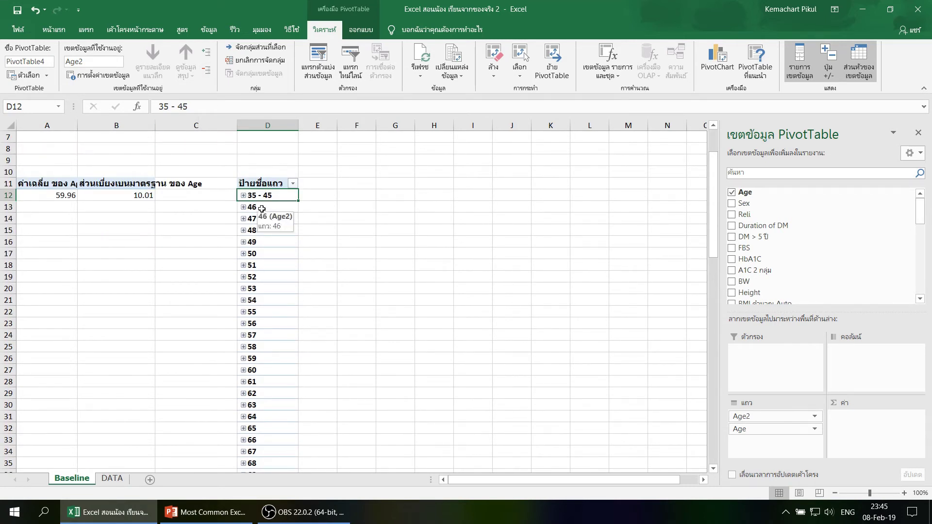
Step: Group ages 46 to 55 into a band labelled '46 - 55' and collapse it
drag(262, 208, 283, 313)
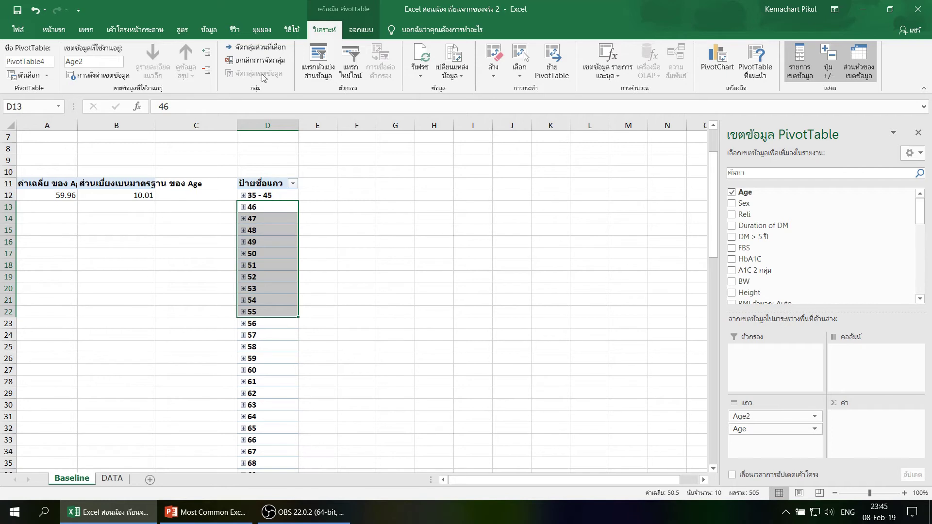
right_click(274, 261)
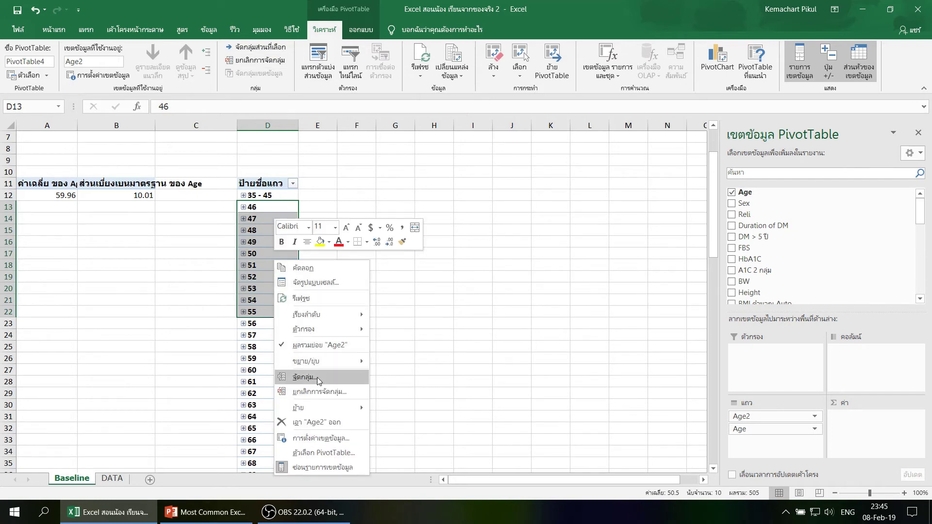
click(310, 377)
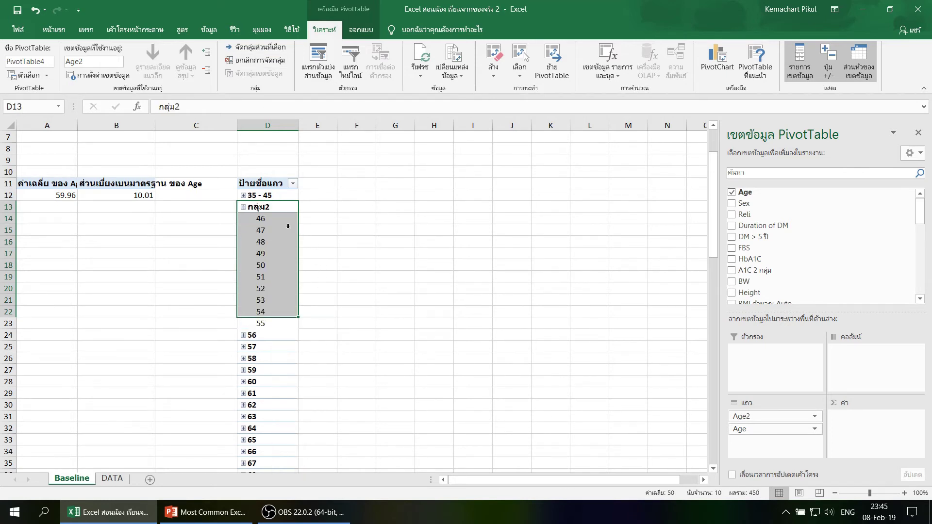
drag(212, 111, 160, 106)
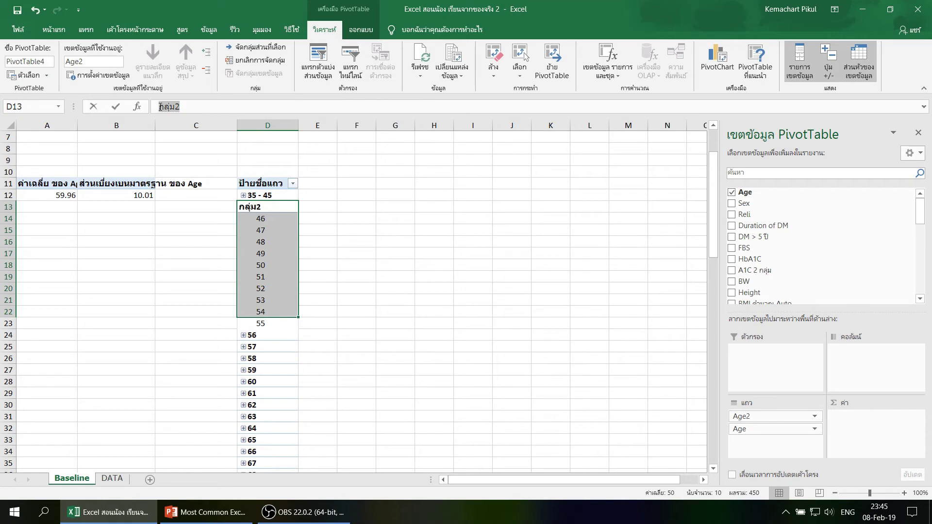
text(46 - 55)
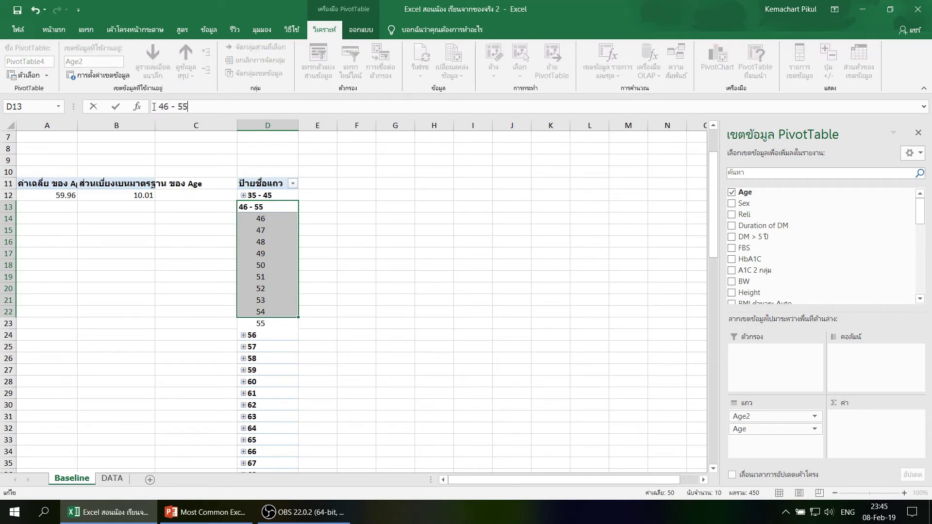
key(Return)
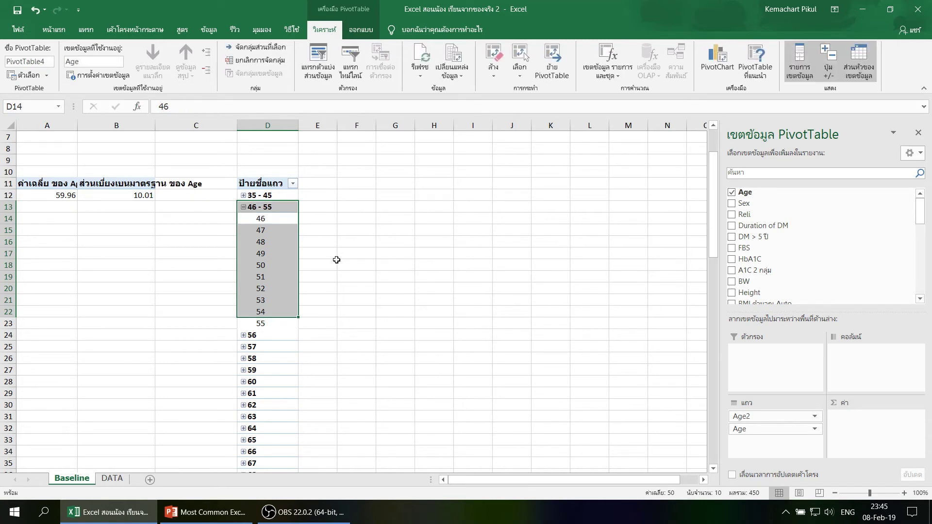
click(334, 258)
click(247, 212)
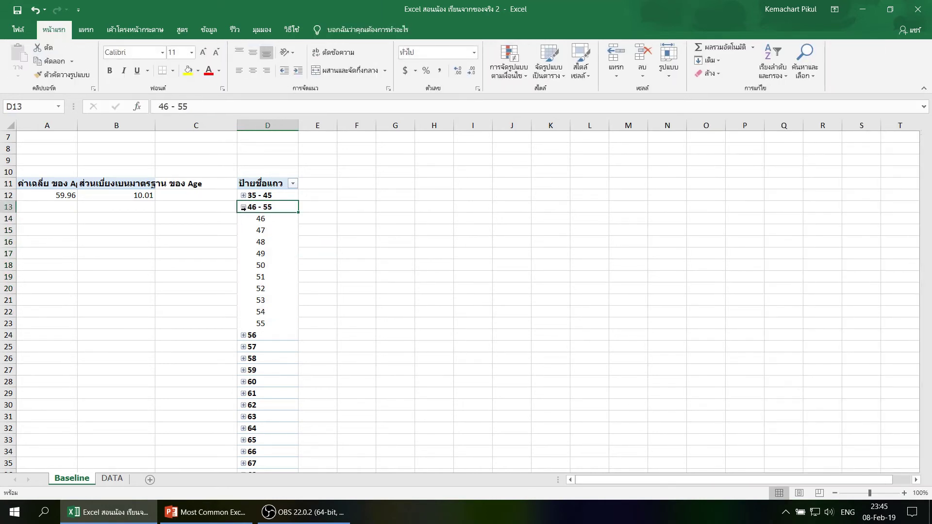
click(244, 207)
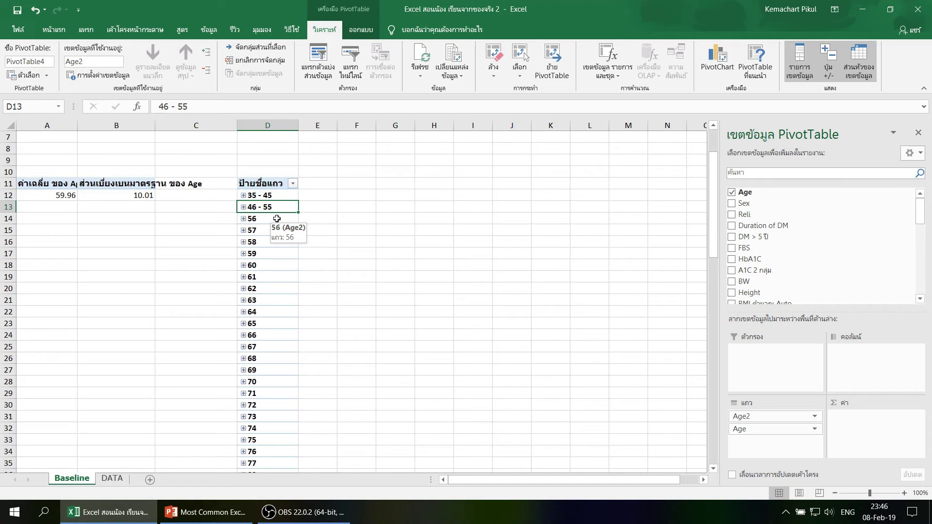
Step: Group ages 56 to 65 into a band labelled '56 - 65'
drag(277, 219, 284, 319)
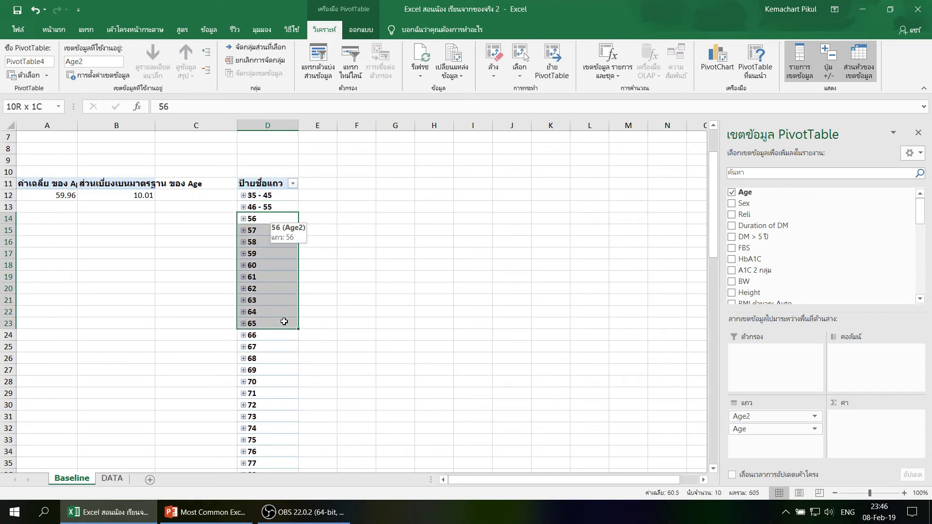
click(256, 47)
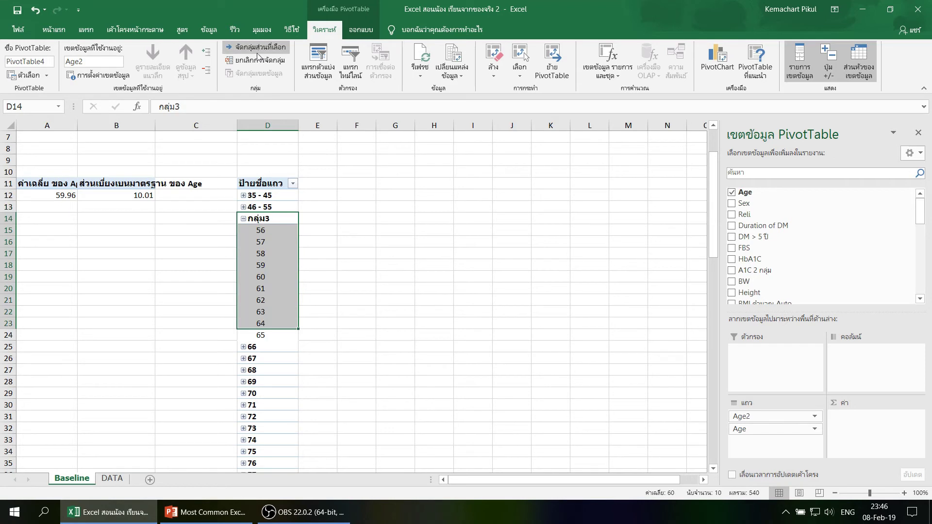
click(244, 219)
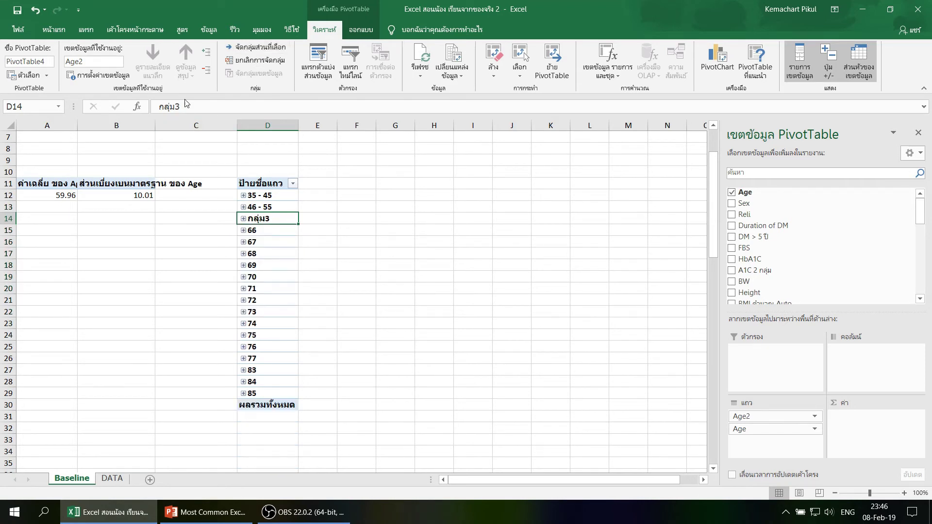
text(56)
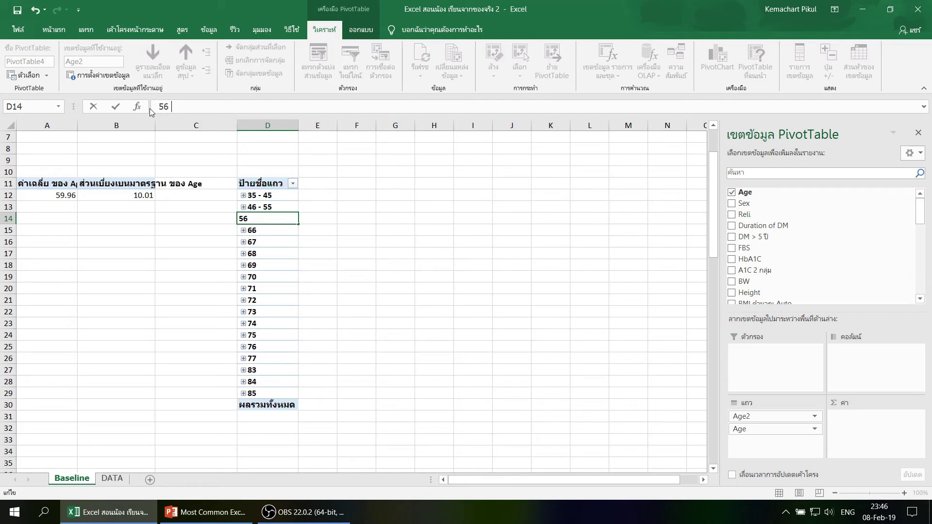
key(Return)
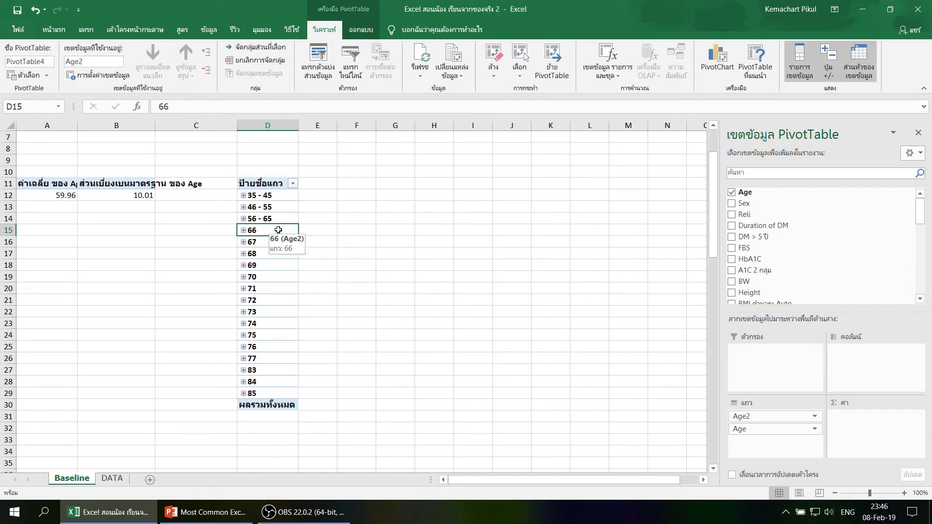
Step: Group the remaining ages 66 to 85 and clear the default group name
drag(273, 232, 281, 391)
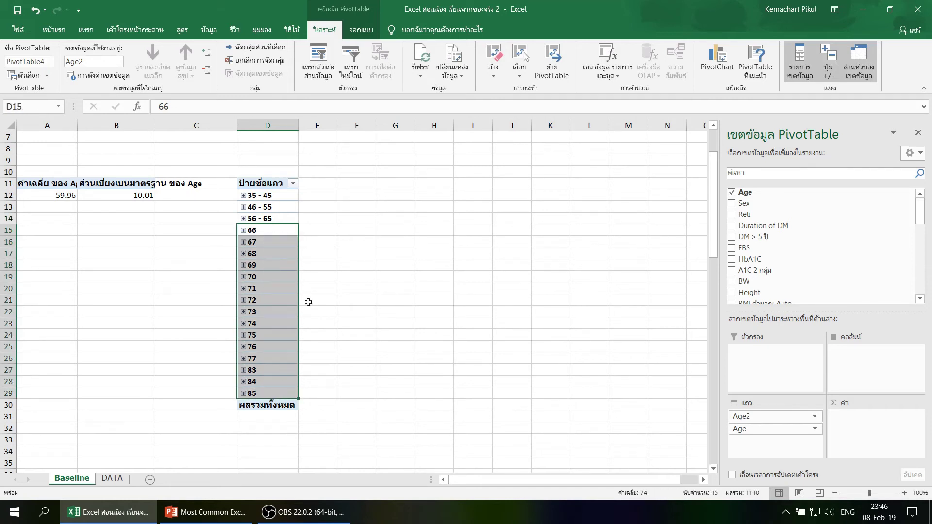
click(258, 47)
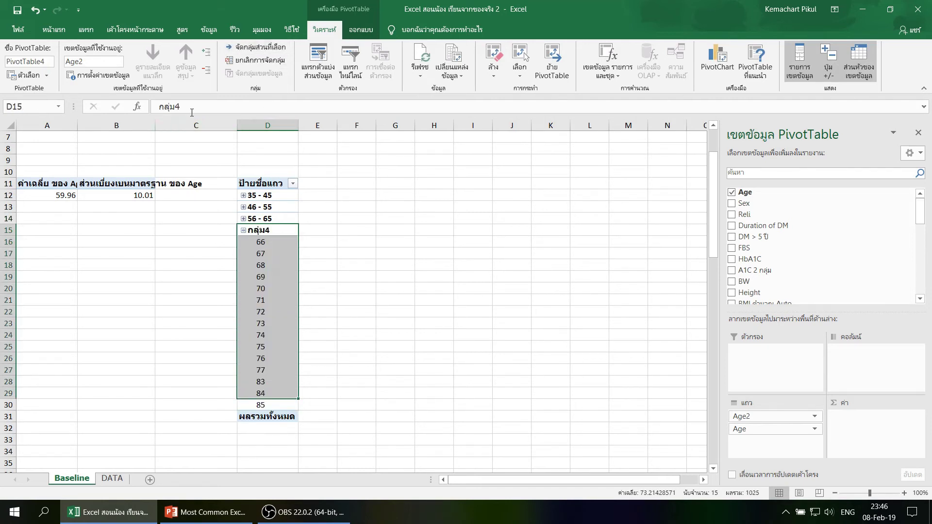
click(151, 111)
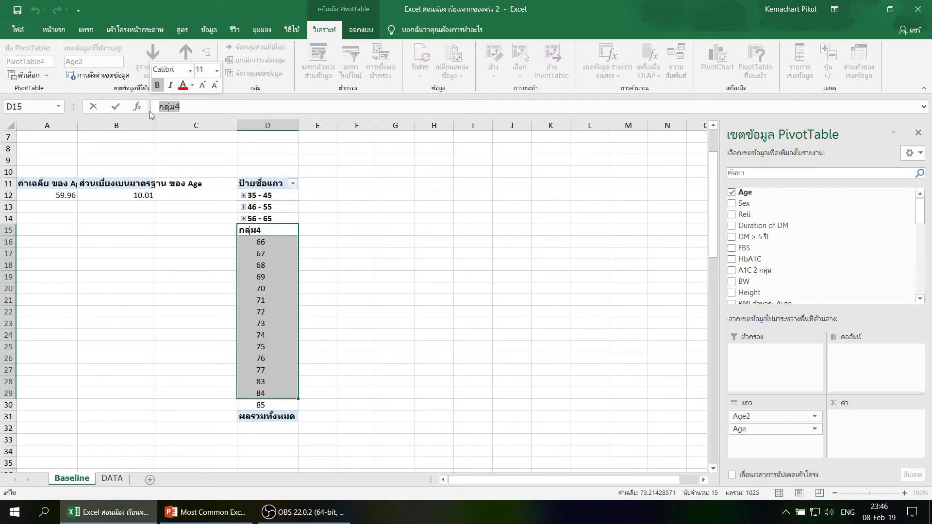
key(BackSpace)
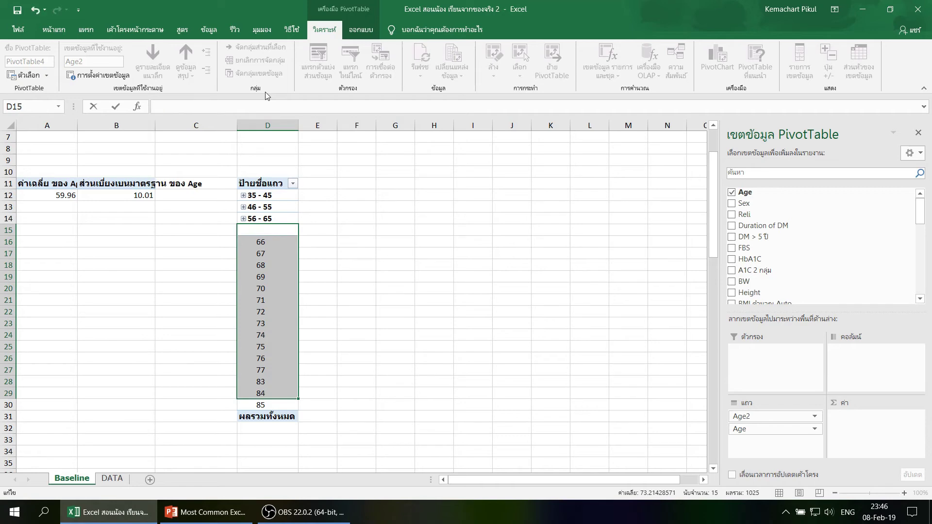
Step: Label the group '≥ 66' with the inserted ≥ symbol, collapse it, and show the DATA sheet
click(86, 30)
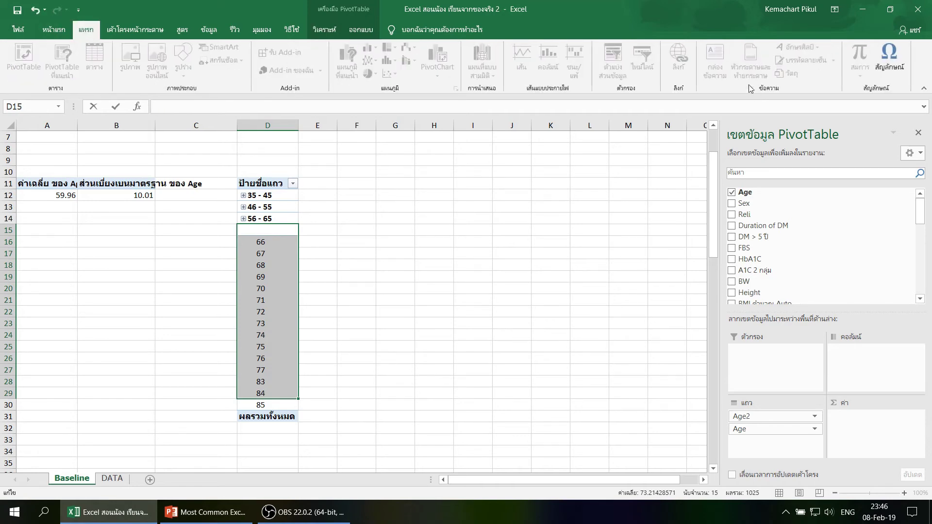
click(889, 58)
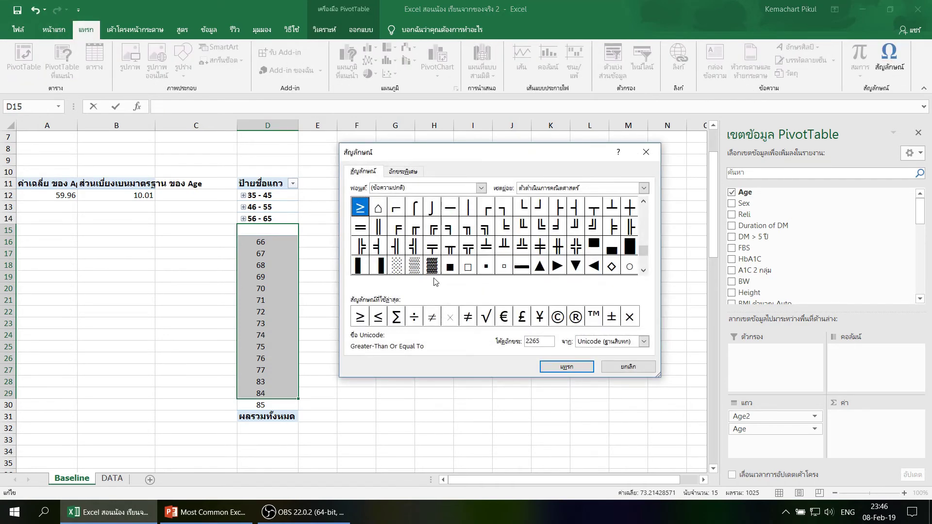
click(360, 317)
click(584, 370)
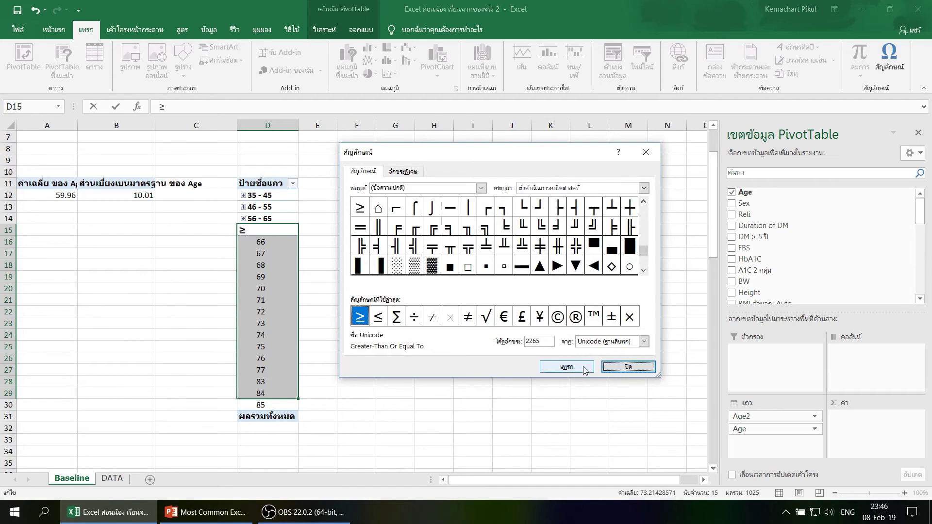
click(628, 367)
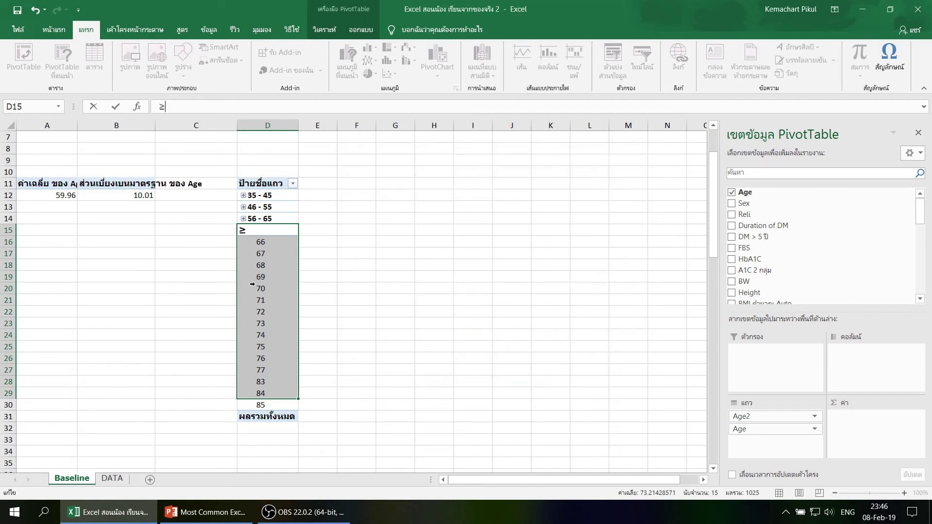
text( 66)
key(Return)
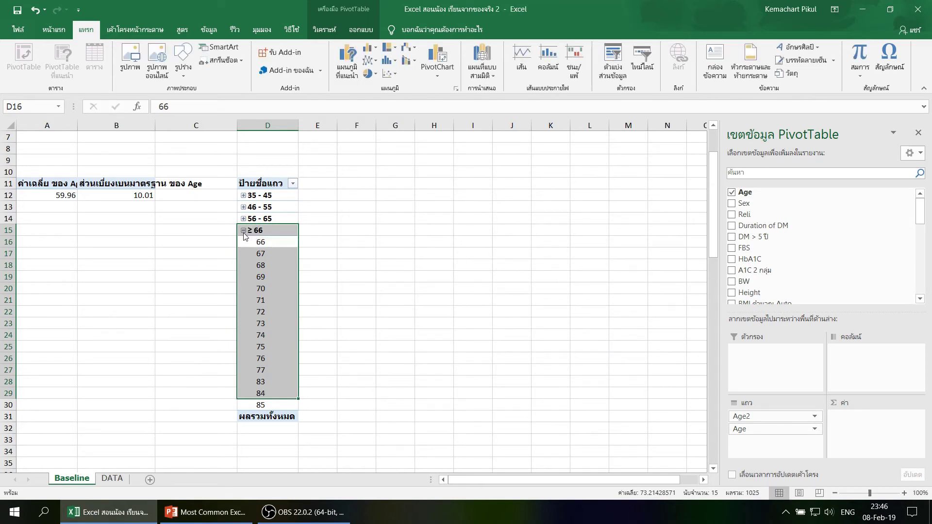
click(244, 232)
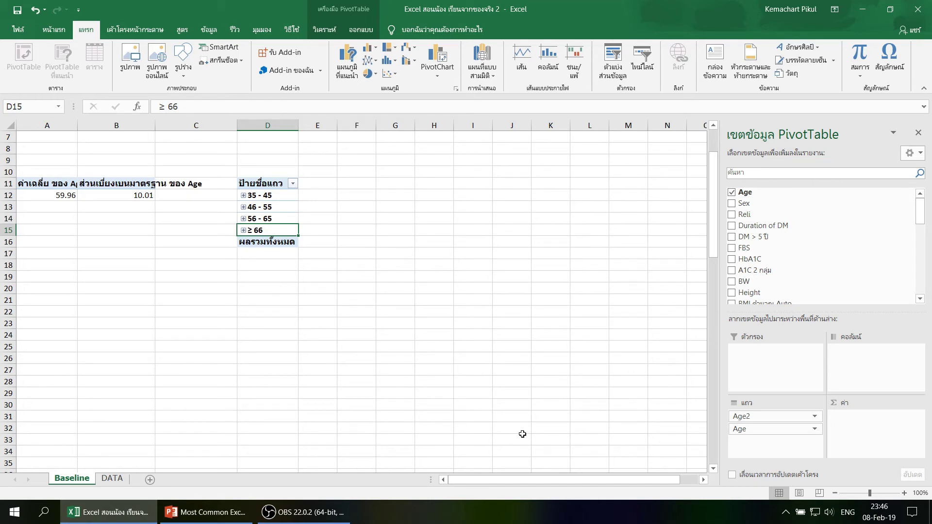
mouse_move(772, 193)
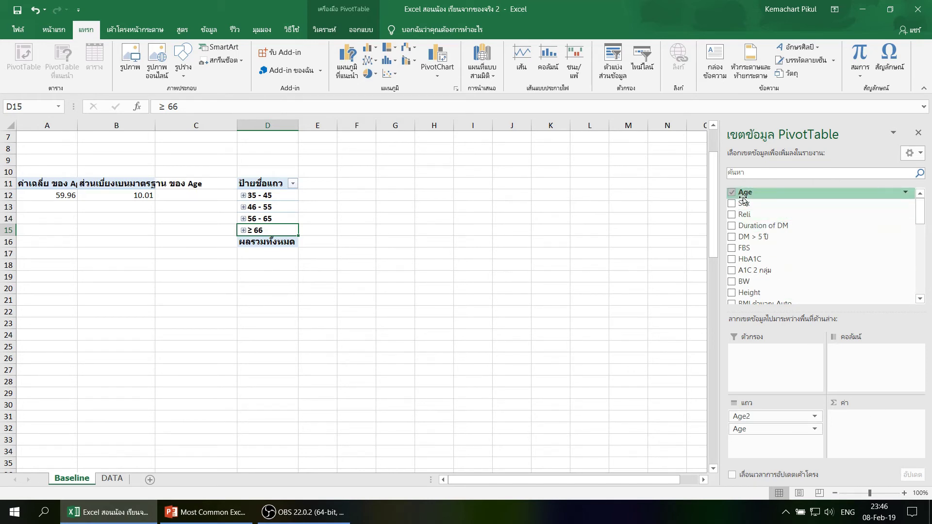
click(111, 478)
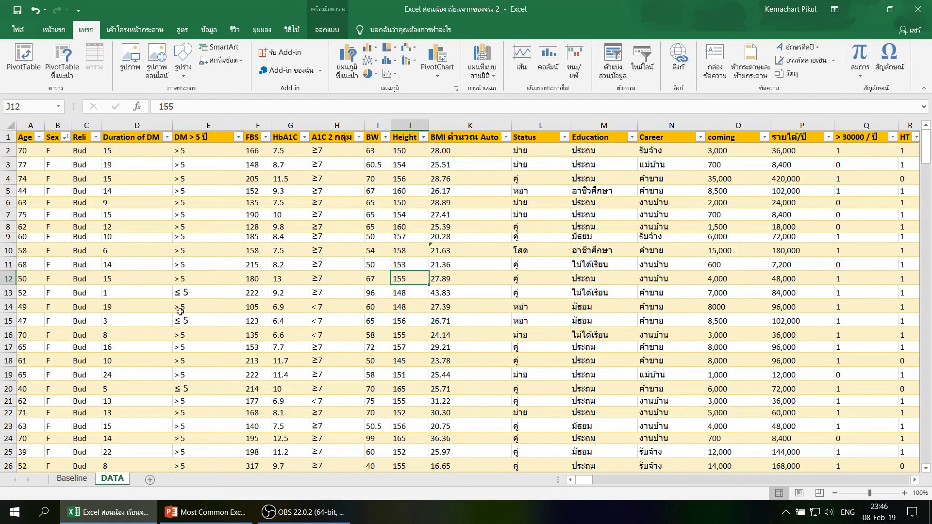
Step: Add Age to the pivot's values as a Count, giving 19, 60, 87, 65 per band
click(29, 126)
click(62, 479)
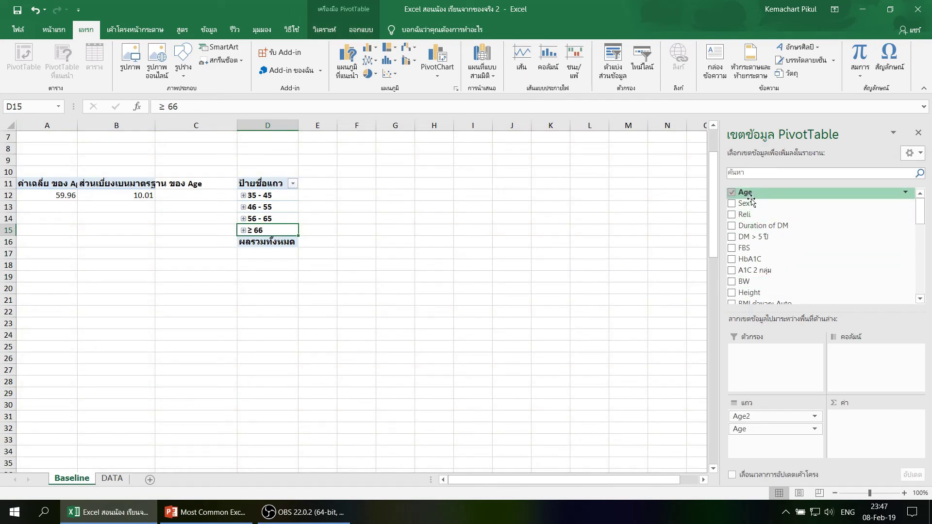
drag(751, 199, 869, 424)
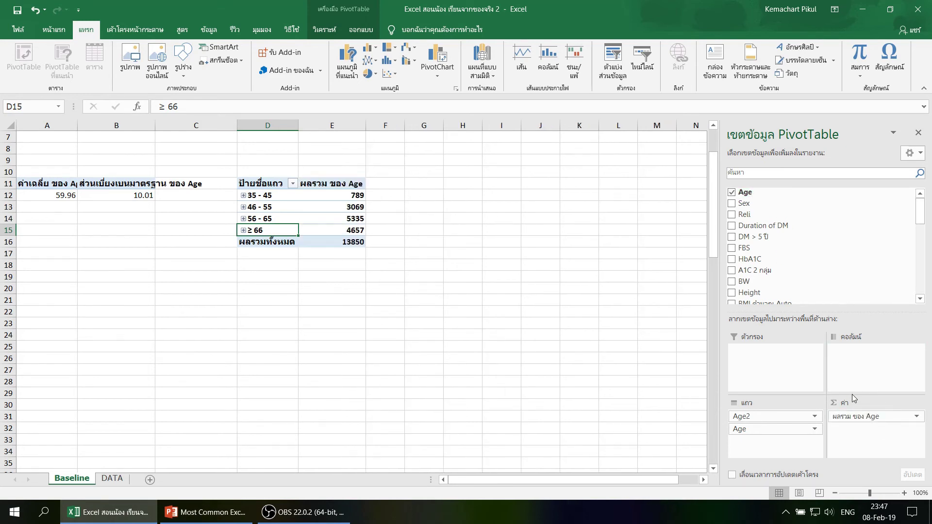
click(909, 416)
click(854, 404)
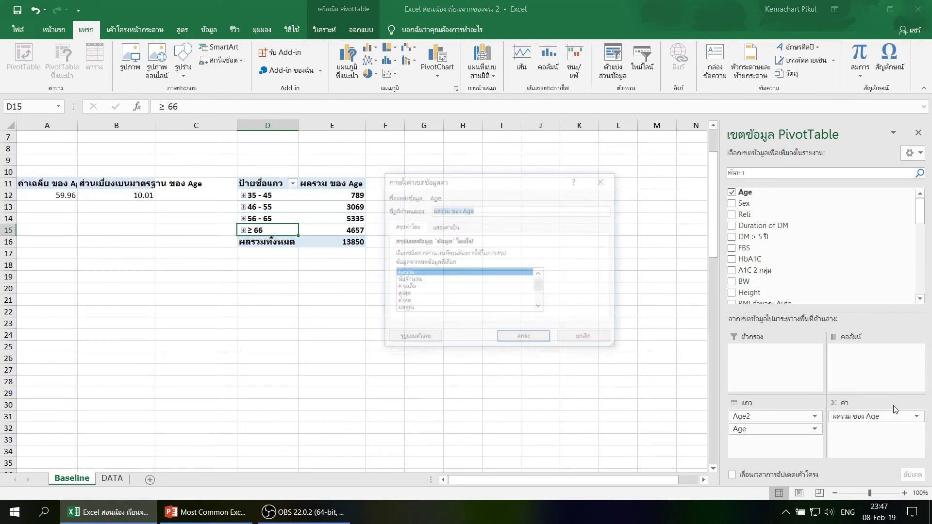
click(411, 280)
click(529, 338)
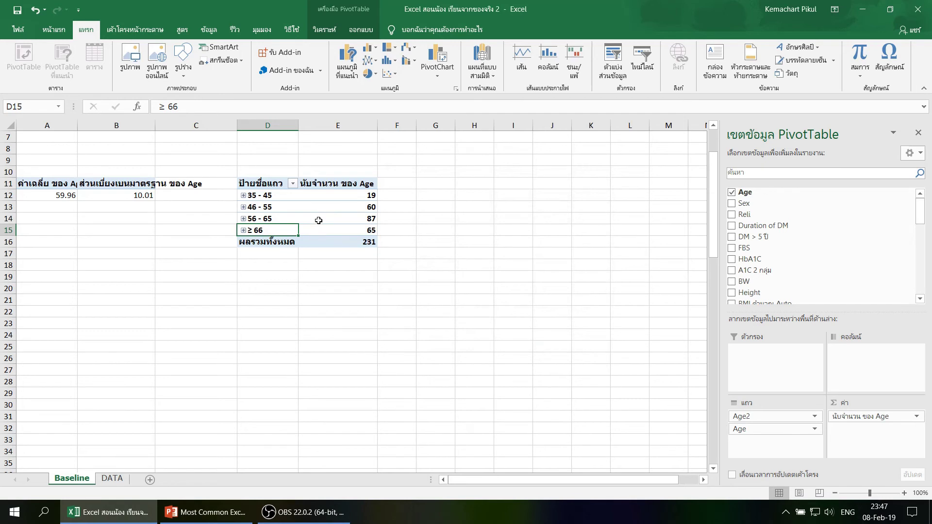
Step: Add a second Age count shown as % of Grand Total
drag(261, 221, 339, 221)
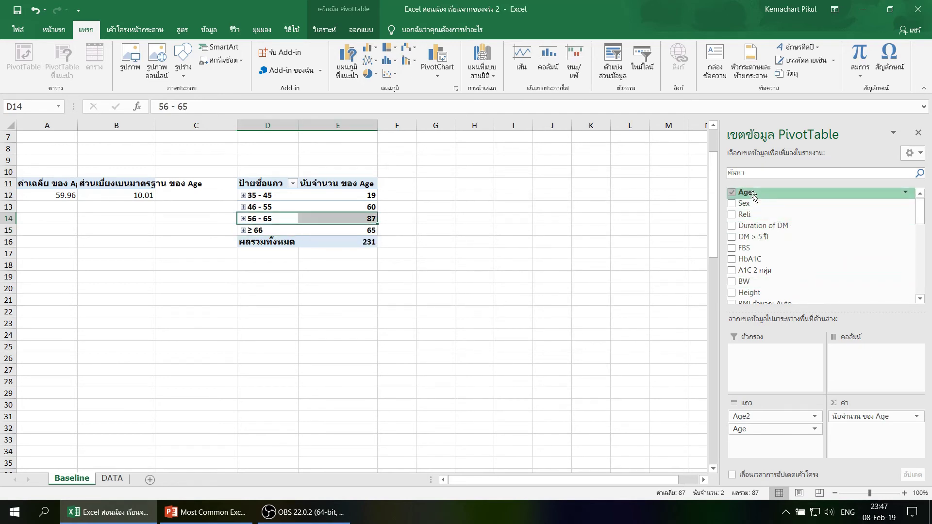
drag(754, 196, 861, 440)
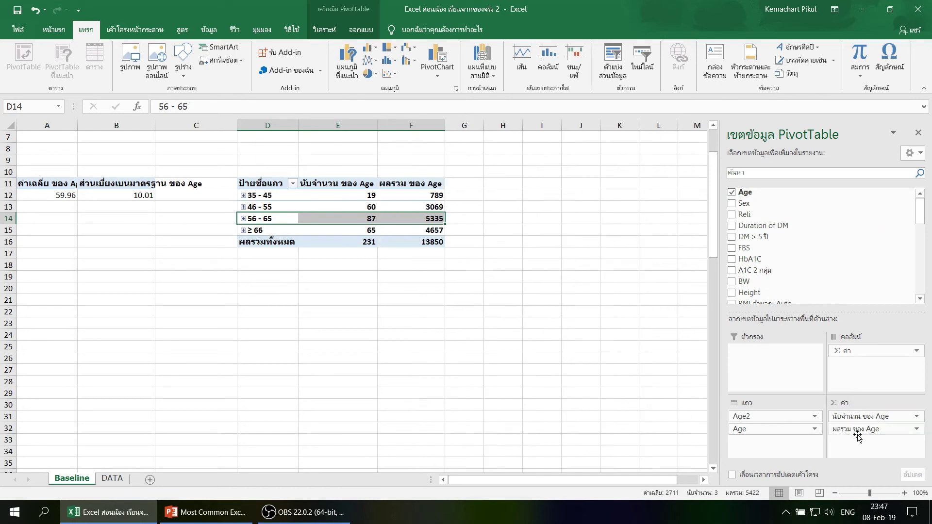
click(908, 428)
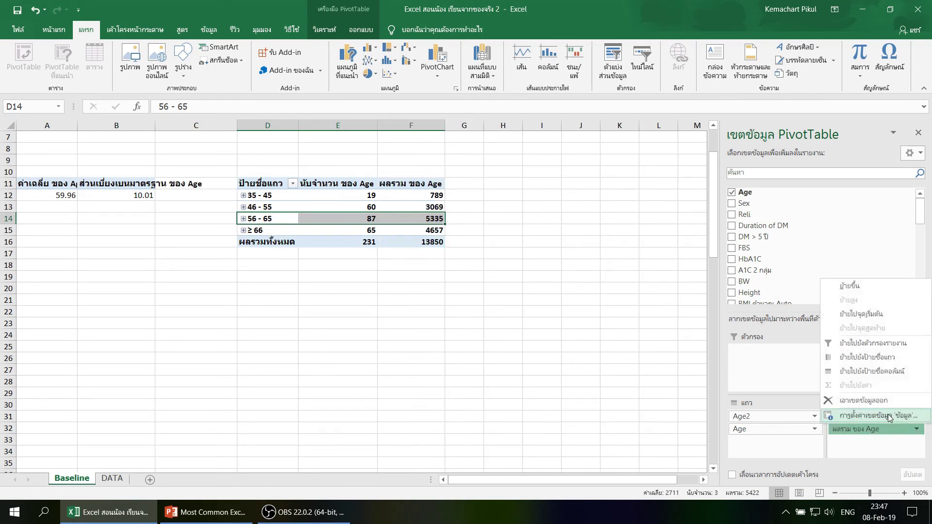
click(890, 418)
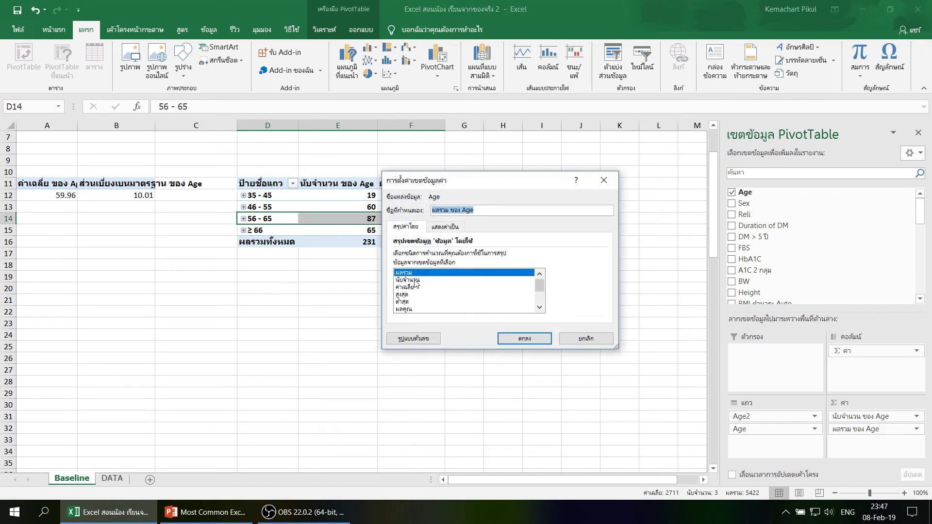
click(418, 280)
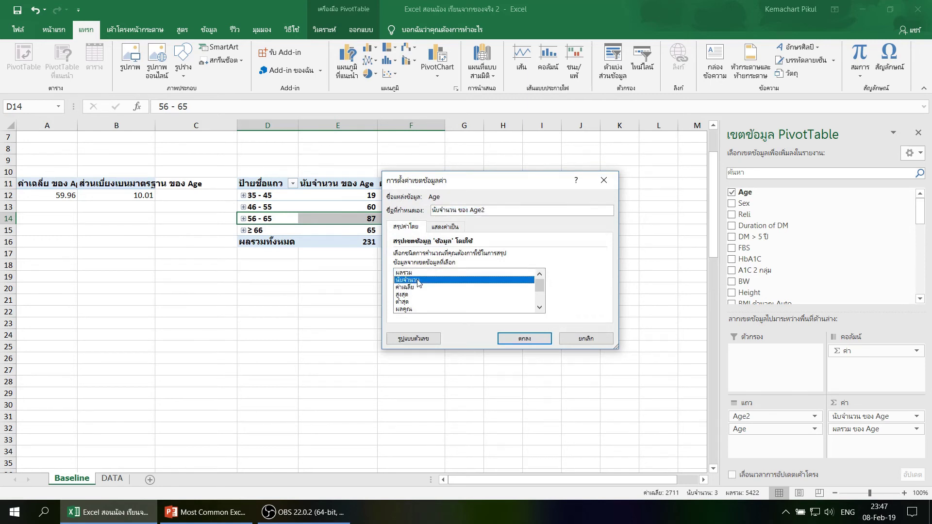
click(452, 227)
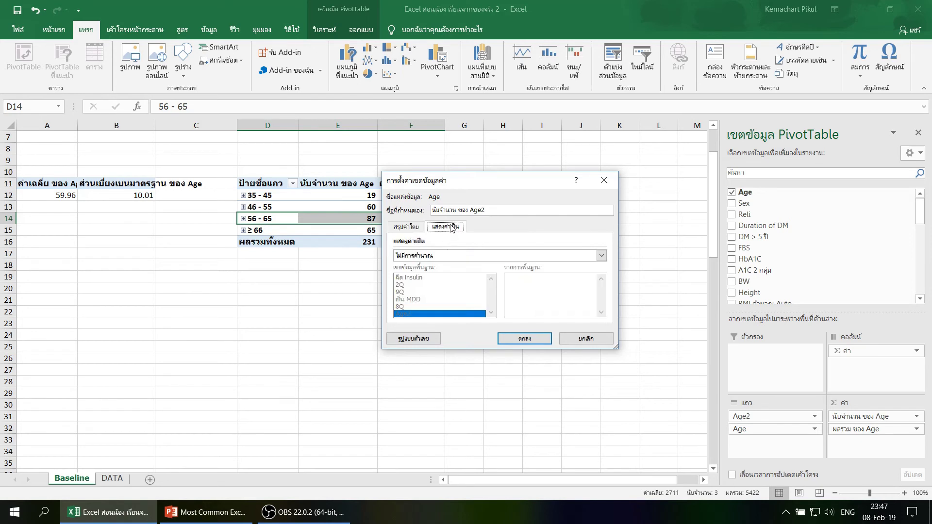
click(602, 255)
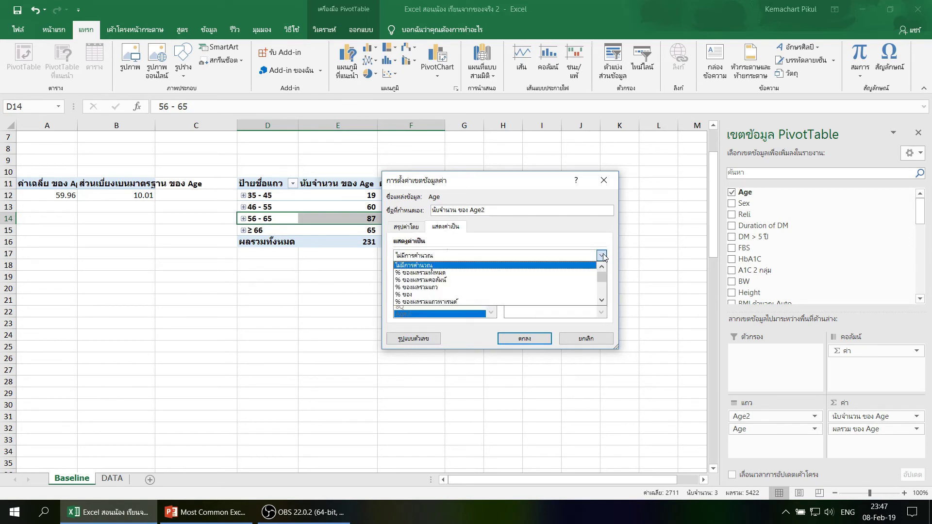
click(474, 274)
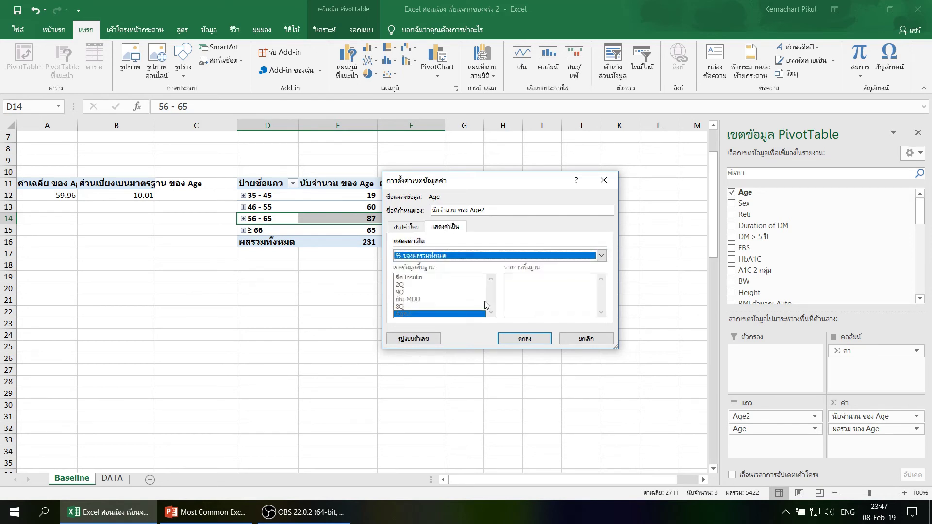
click(530, 339)
Step: Review the band counts and shares, e.g. 60 for 46 - 55 and 37.66% for 56 - 65
click(421, 276)
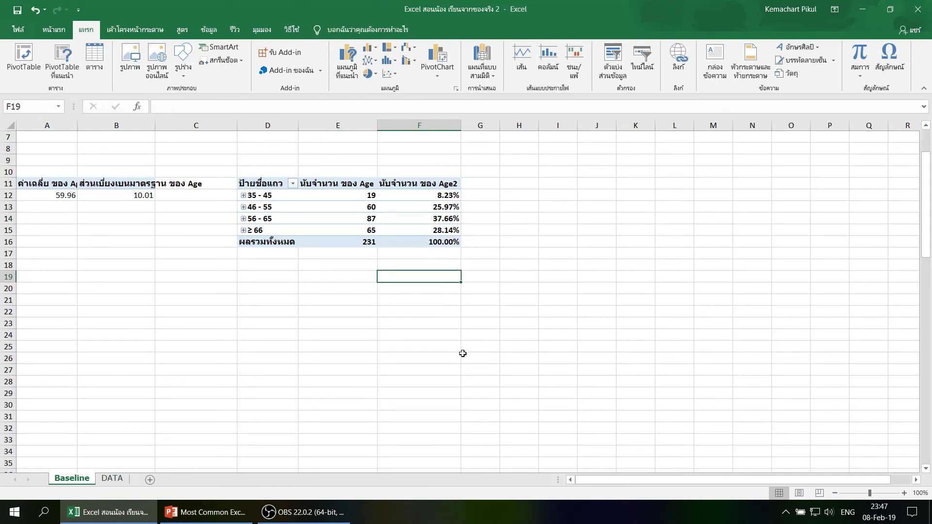
click(403, 218)
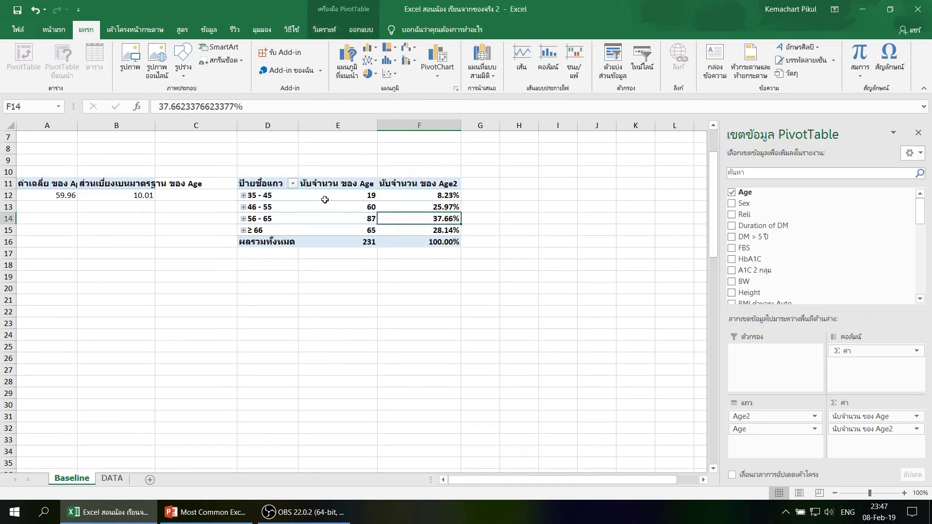
click(325, 208)
key(Down)
key(Down)
key(Right)
click(290, 221)
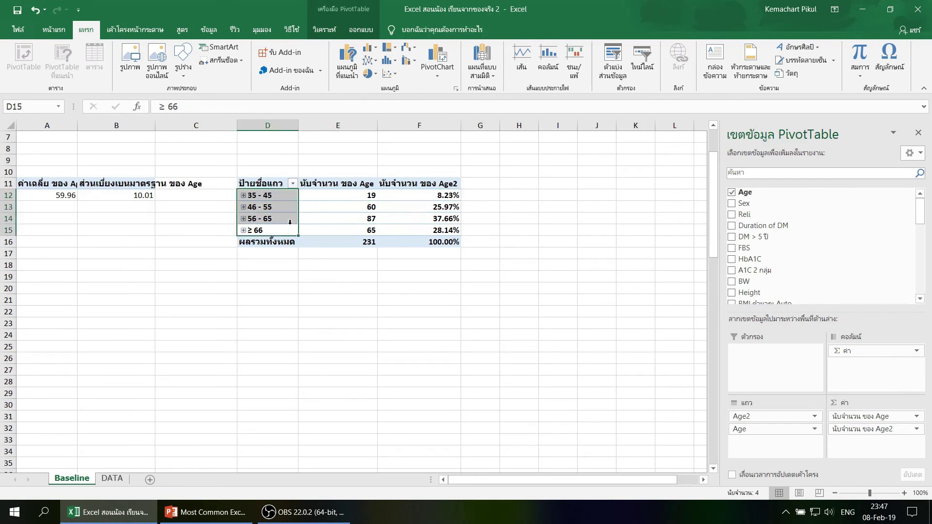
click(358, 210)
click(403, 218)
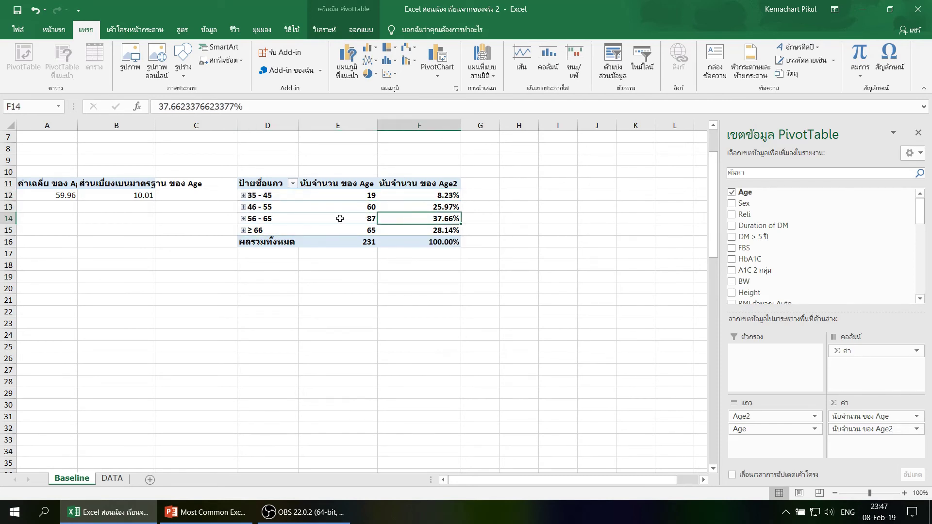
click(339, 219)
click(339, 207)
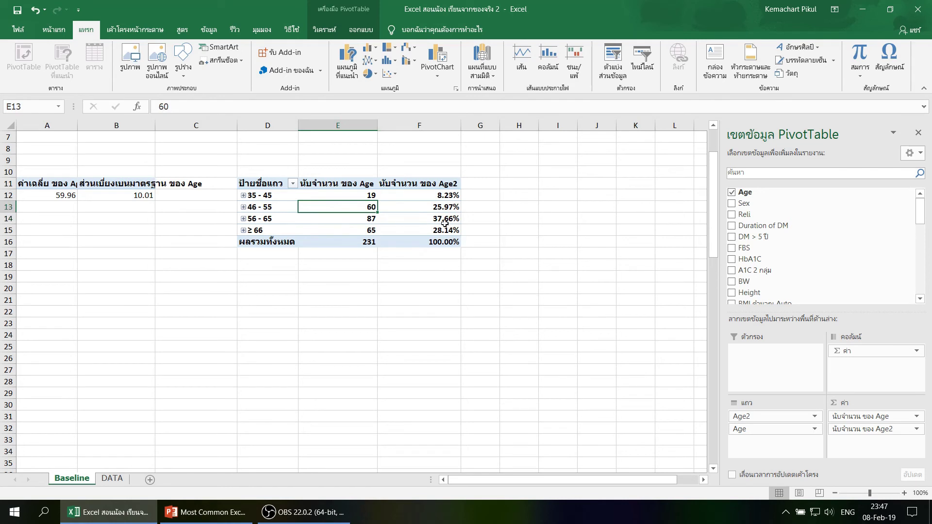
click(430, 218)
click(335, 210)
Step: Insert a clustered column PivotChart of the age bands, move it right, and check its filter
click(377, 51)
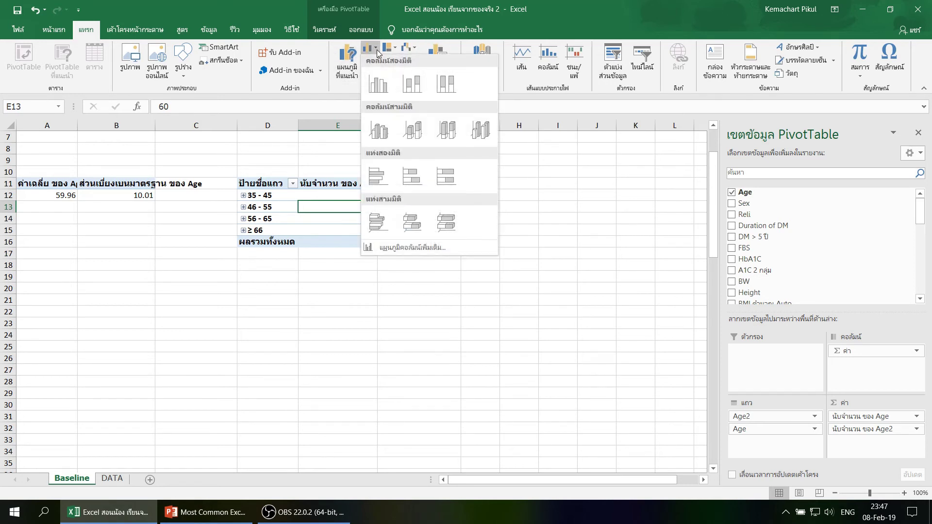
click(379, 85)
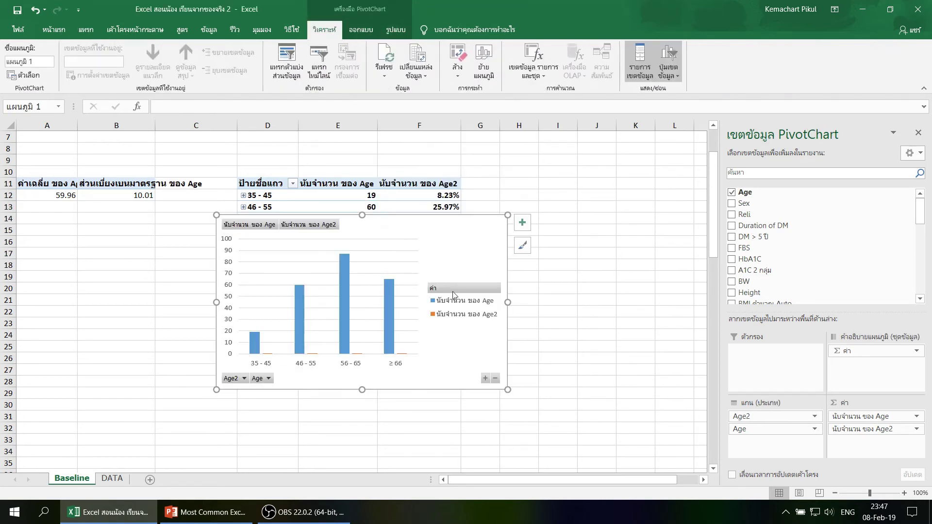
click(413, 251)
mouse_move(401, 233)
mouse_down()
mouse_move(598, 197)
mouse_move(593, 181)
mouse_up()
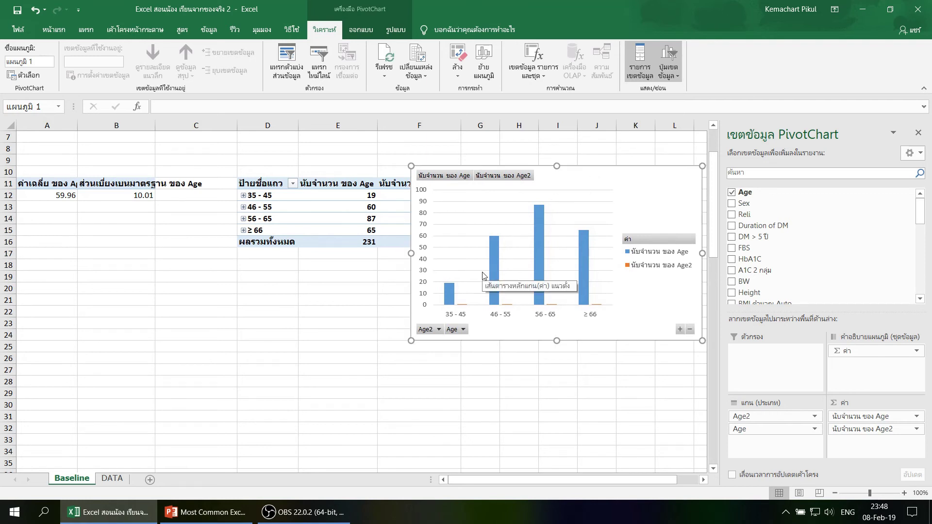
click(438, 329)
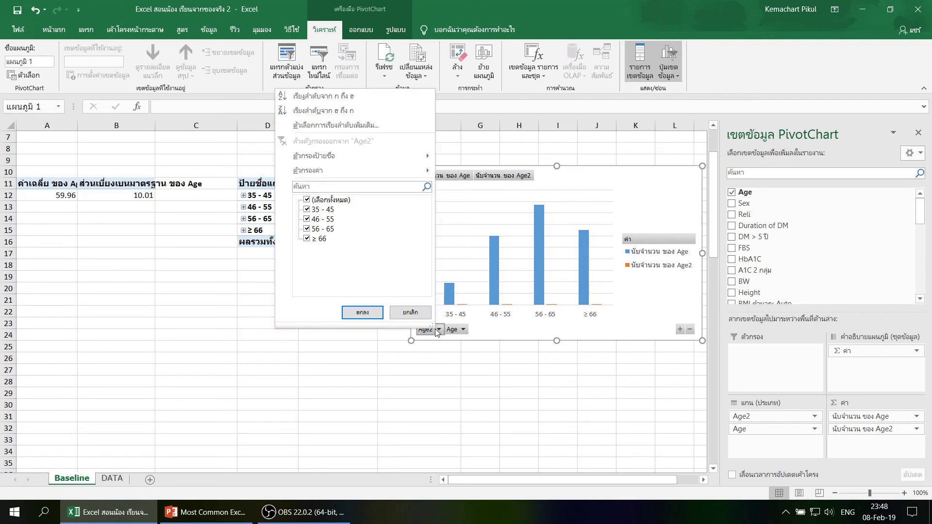
click(474, 370)
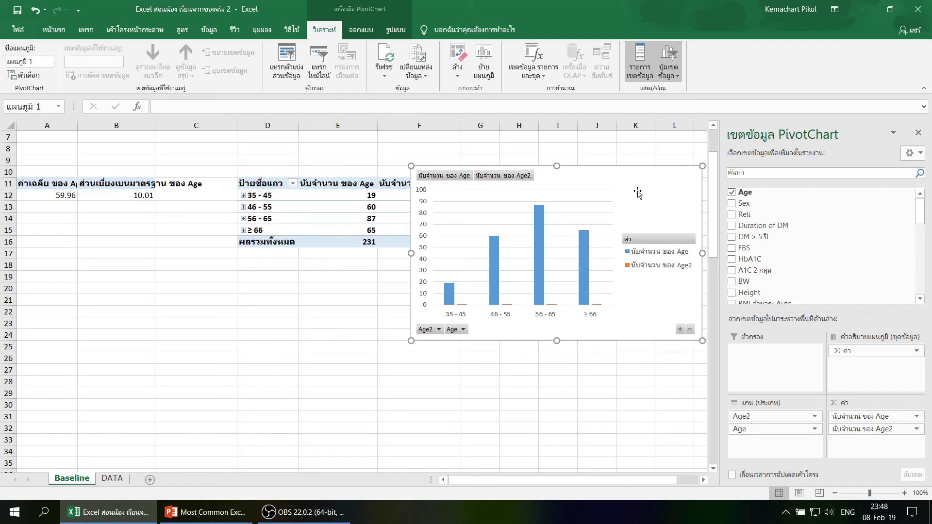
Step: Delete the trial chart and switch to the DATA sheet
key(Delete)
click(417, 221)
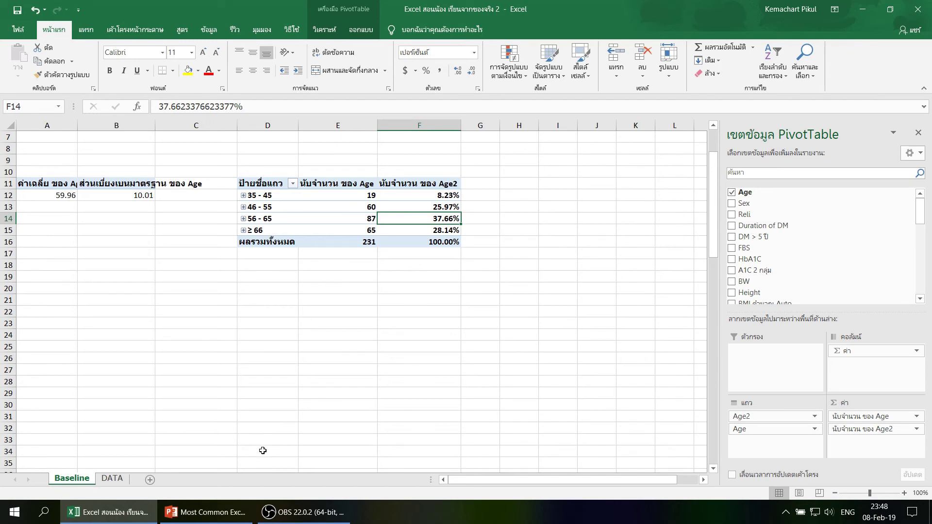
click(111, 478)
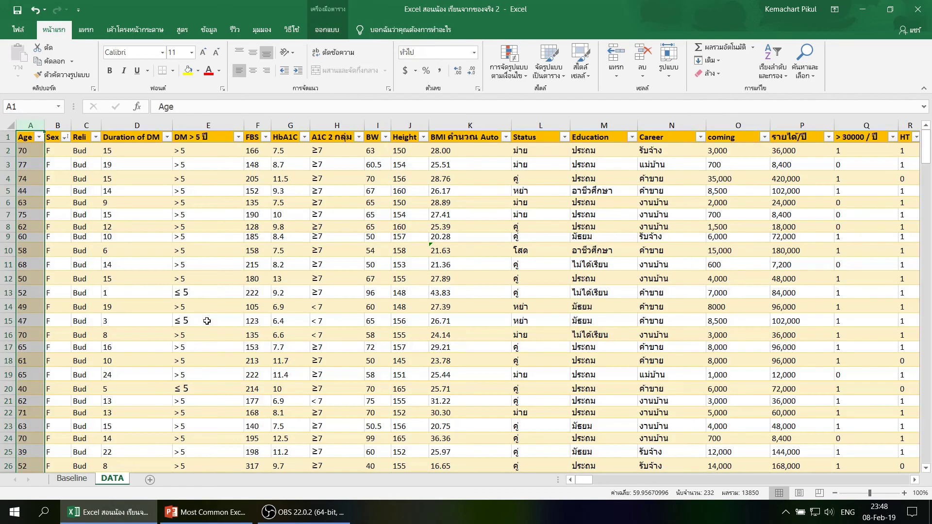
Step: Insert a PivotTable from Table1 on the existing Baseline sheet at cell A23
click(208, 249)
click(86, 29)
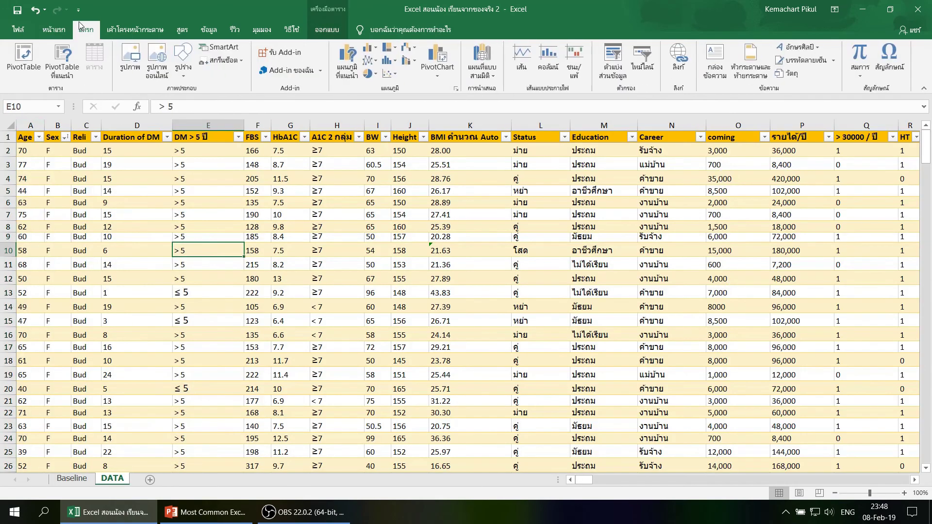
click(24, 59)
key(alt+e)
click(72, 478)
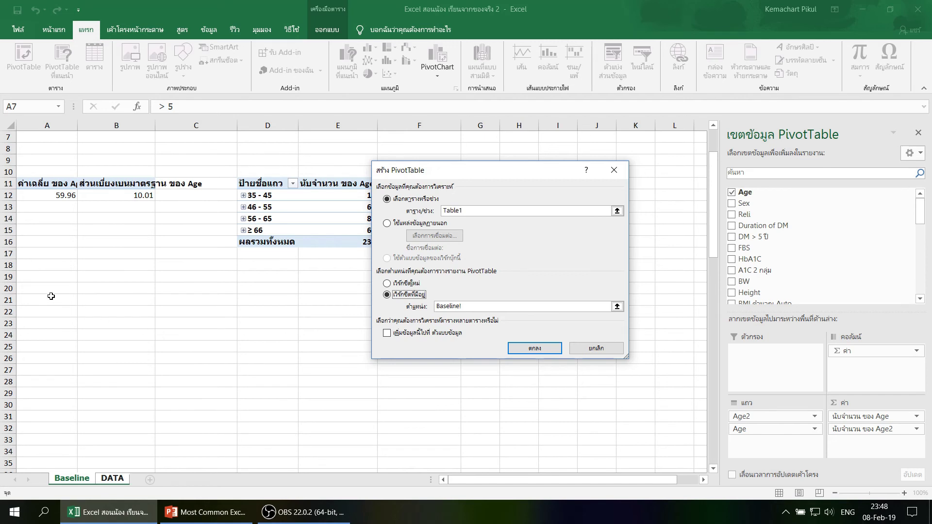
click(44, 326)
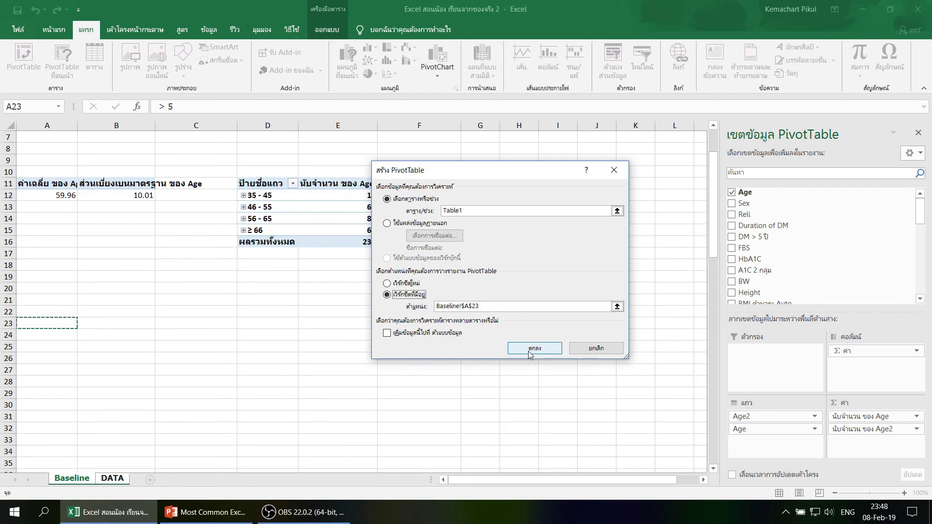
click(534, 349)
scroll(396, 301, down, 4)
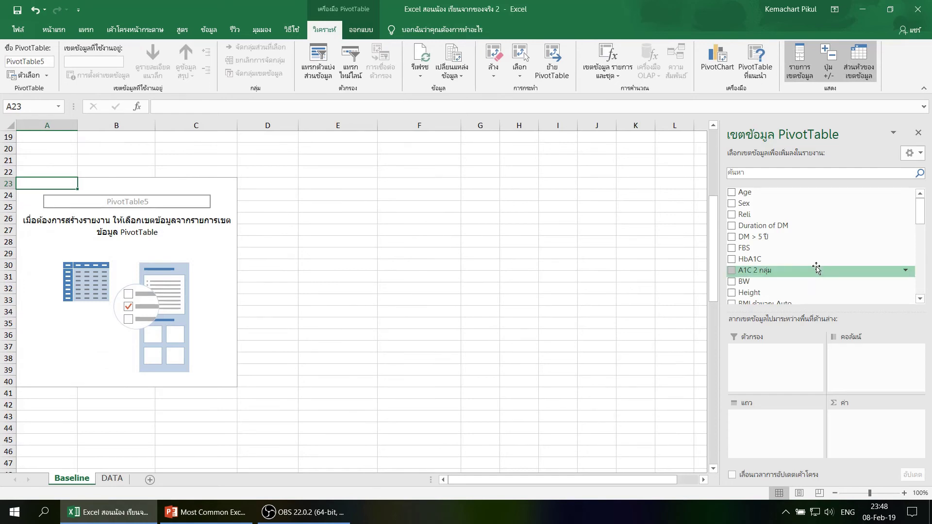
Step: Count DM > 5 ปี in the new pivot with its groups as rows (131 above 5, 100 at most 5)
mouse_move(750, 237)
mouse_down()
mouse_move(787, 384)
mouse_move(857, 417)
mouse_up()
scroll(270, 231, up, 3)
scroll(272, 239, up, 3)
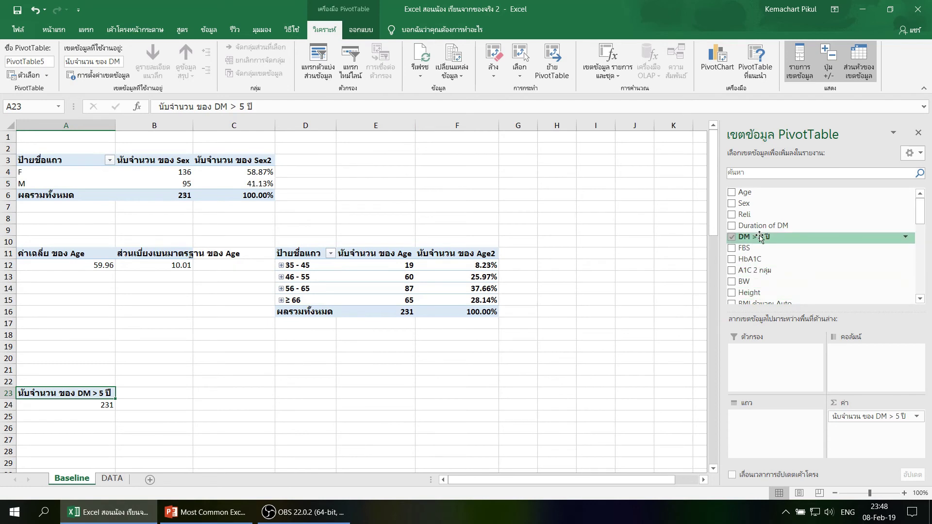
drag(761, 238, 777, 422)
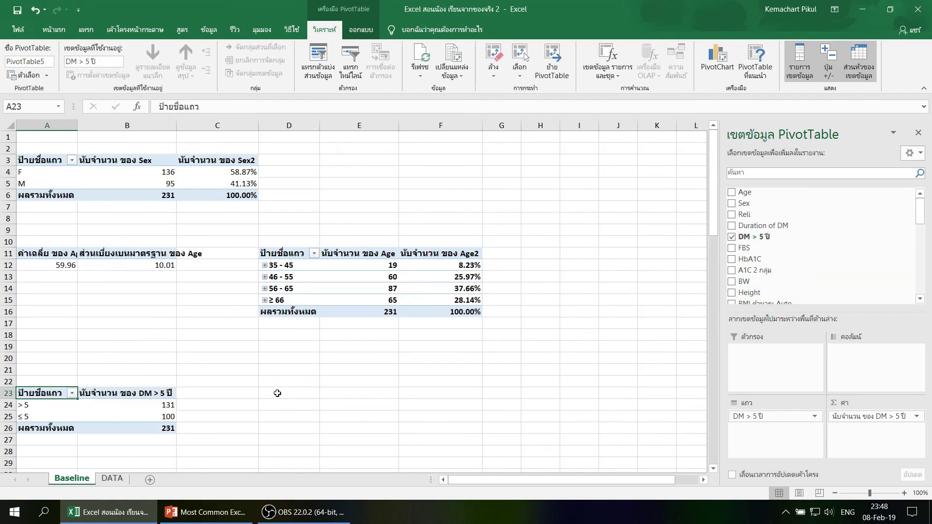
scroll(197, 398, down, 3)
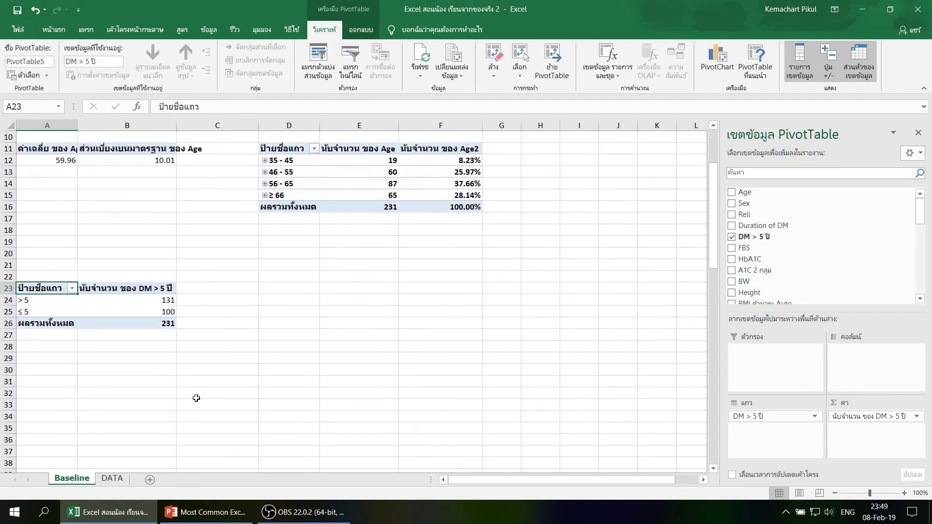
click(168, 301)
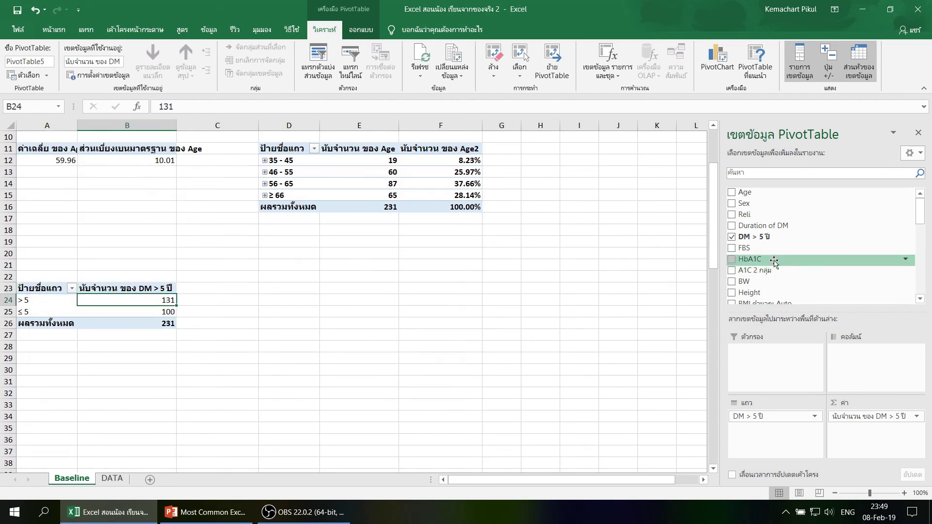
Step: Add a second DM > 5 ปี count shown as % of Grand Total: 56.71%, 43.29%
drag(757, 237, 880, 455)
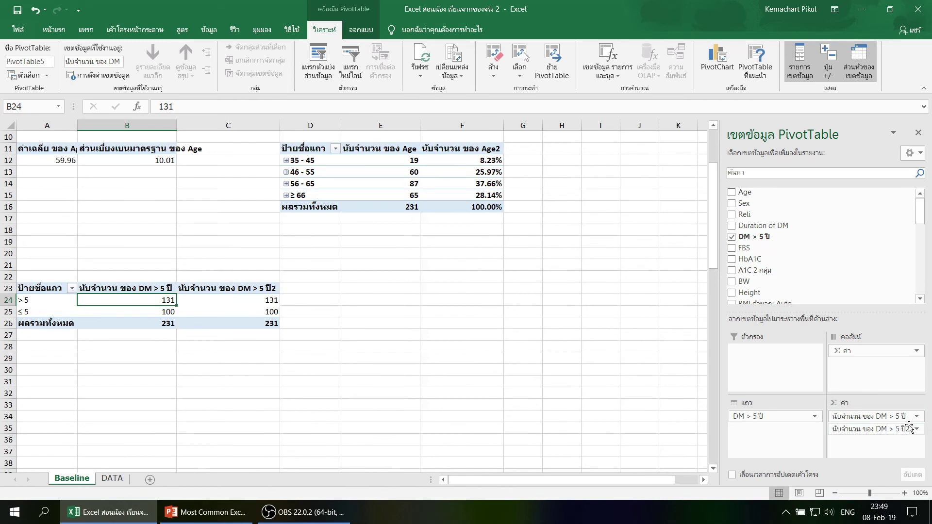
click(917, 429)
click(870, 452)
mouse_move(858, 433)
mouse_down()
mouse_move(758, 228)
mouse_move(859, 430)
mouse_up()
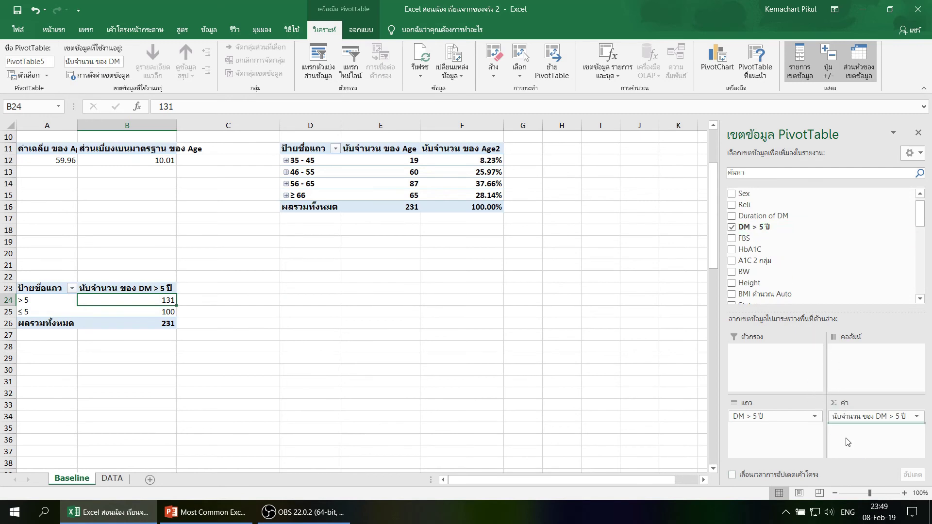
click(916, 430)
click(903, 417)
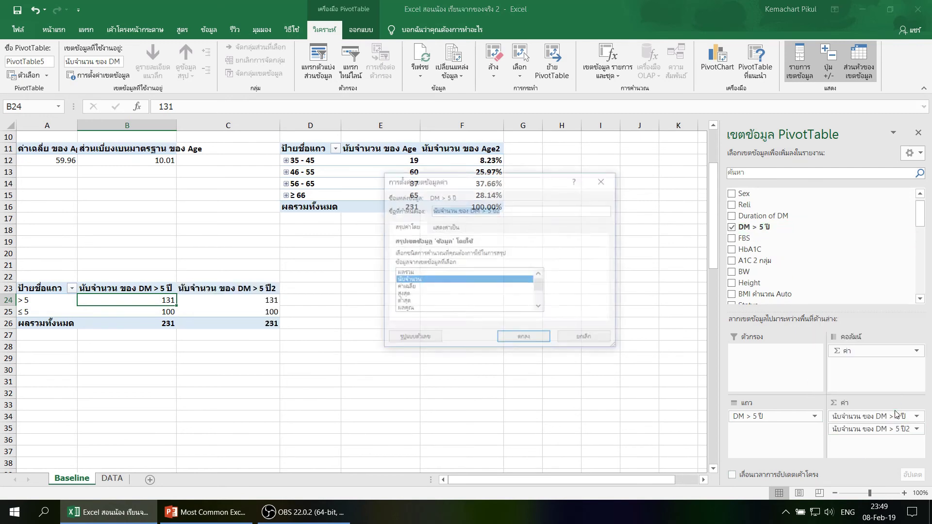
click(445, 227)
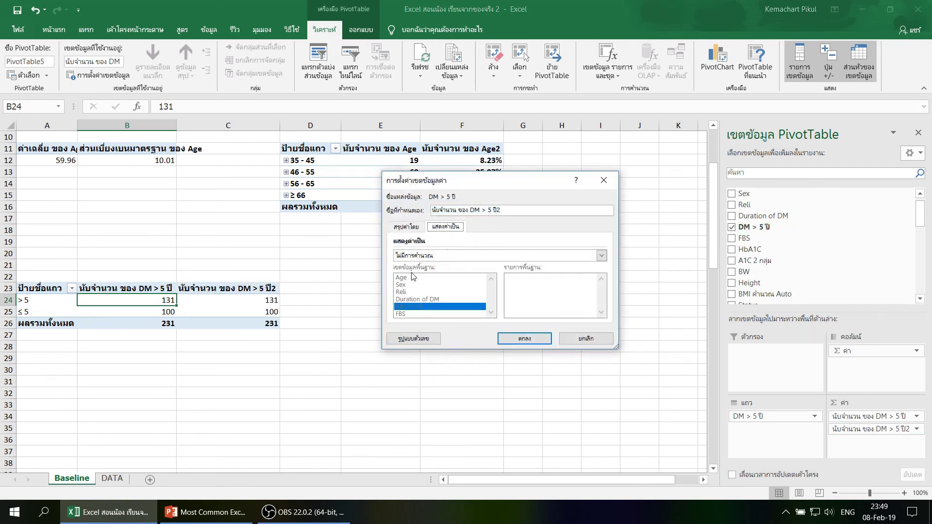
click(601, 255)
click(469, 269)
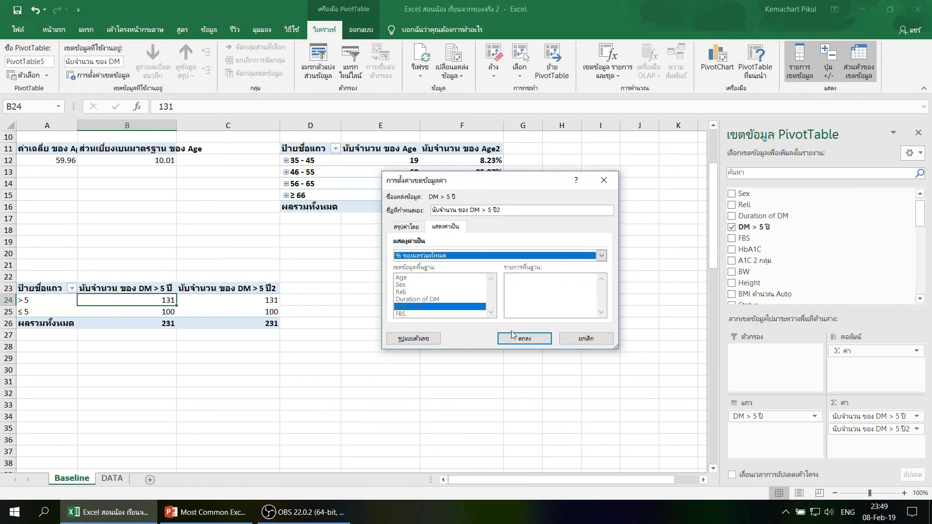
click(519, 338)
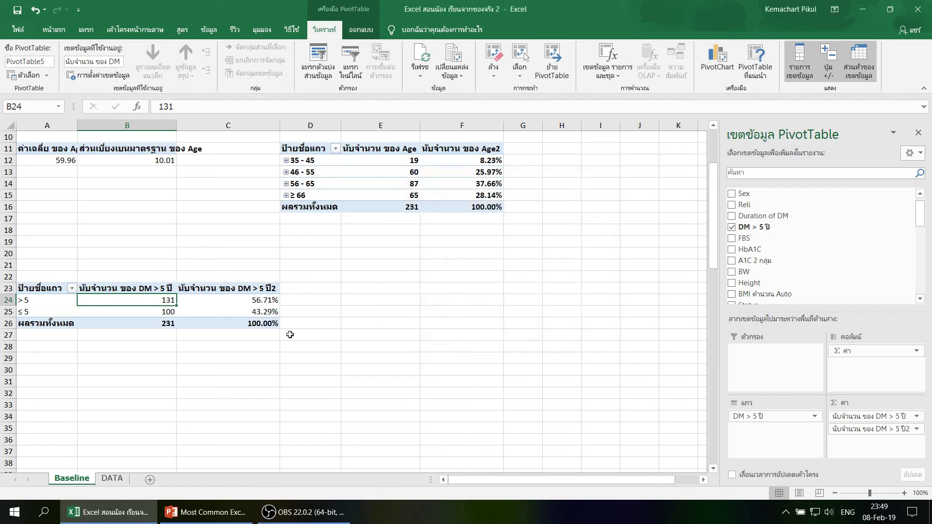
click(260, 301)
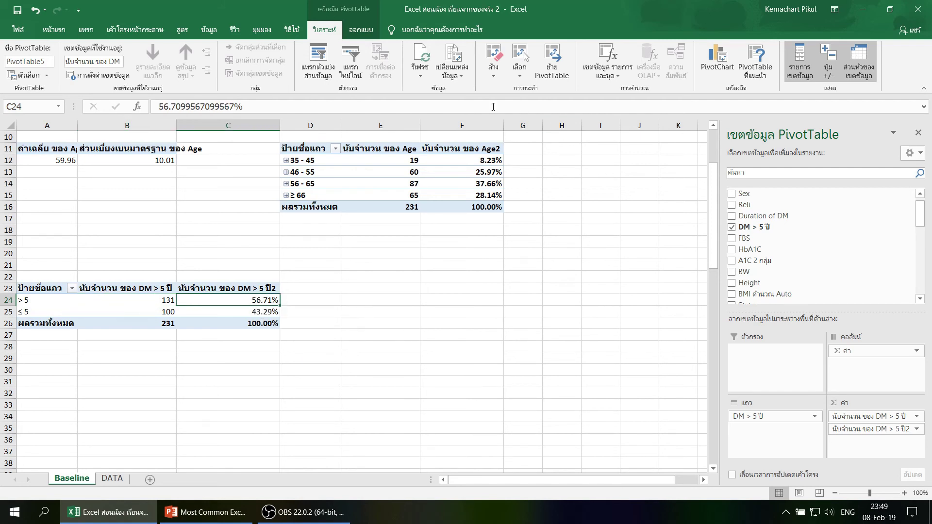
Step: Bring up the Insert Chart dialog for a PivotChart of this table
click(361, 30)
click(324, 29)
click(718, 64)
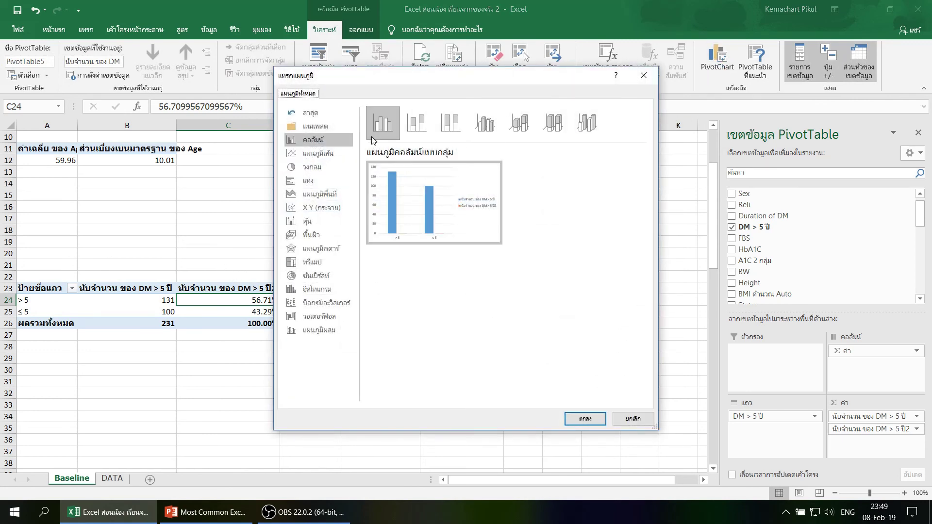
Step: Insert a clustered column PivotChart of DM > 5 ปี, move it, delete it, and return to DATA
click(583, 419)
drag(415, 245, 565, 259)
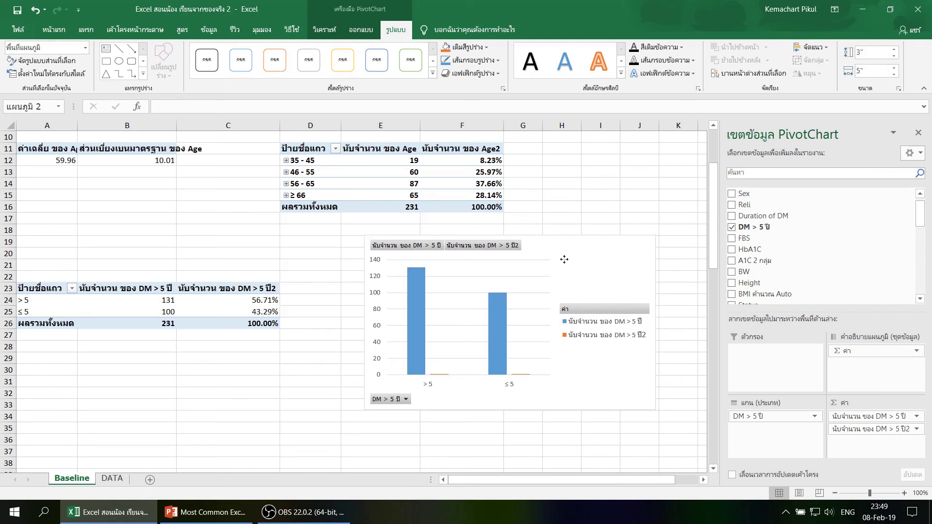
drag(564, 259, 565, 260)
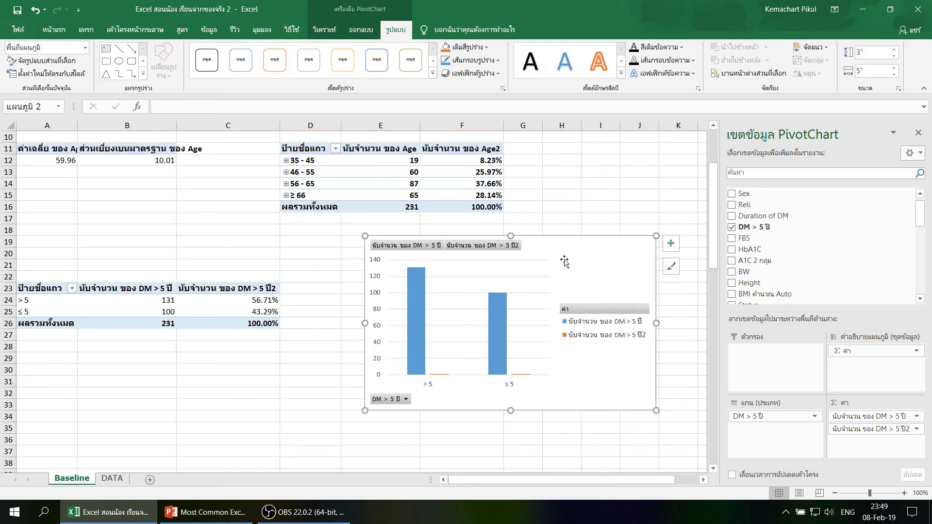
key(Delete)
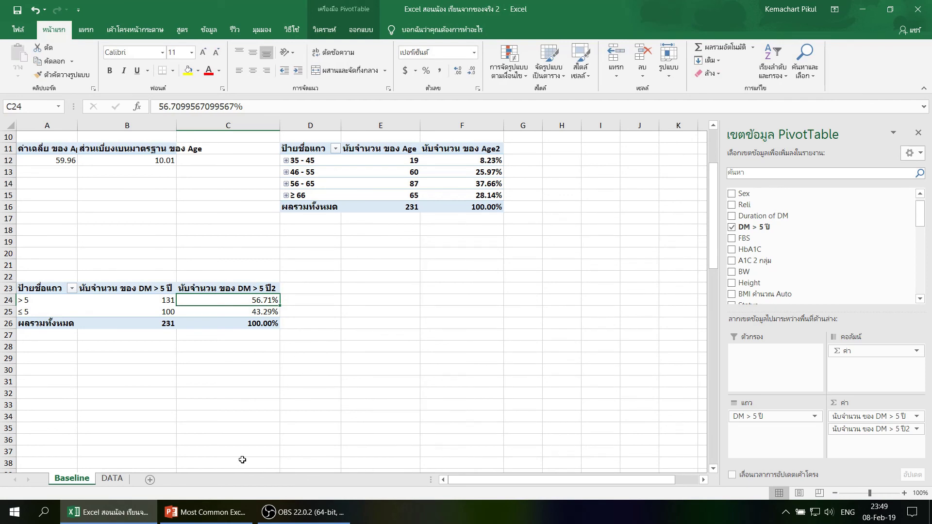
click(112, 478)
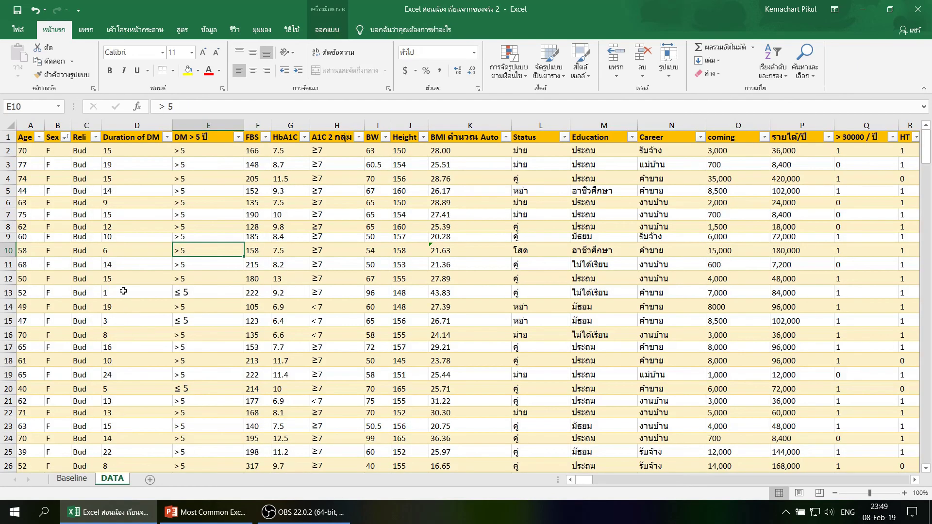
Step: Start a PivotTable from Table1 on an existing worksheet, pointing its location at Baseline A30
click(86, 30)
click(31, 53)
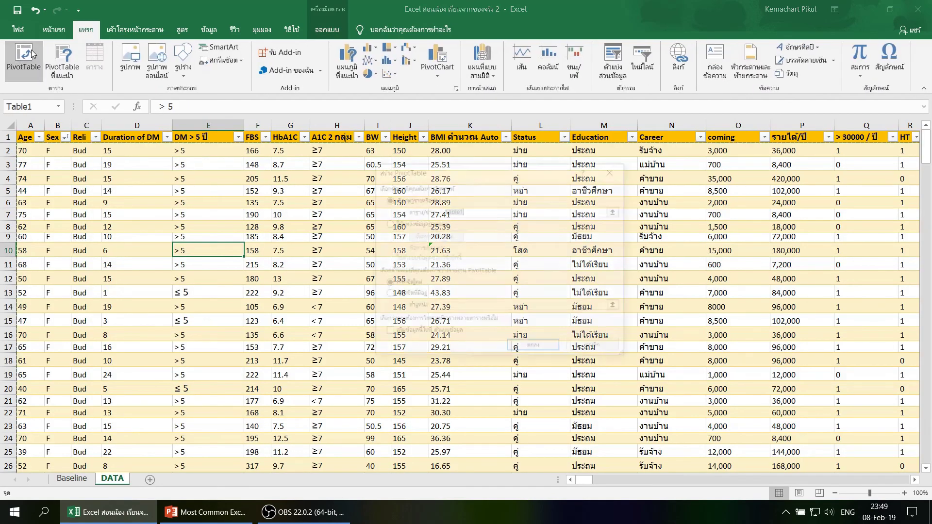
click(387, 294)
click(533, 350)
click(519, 244)
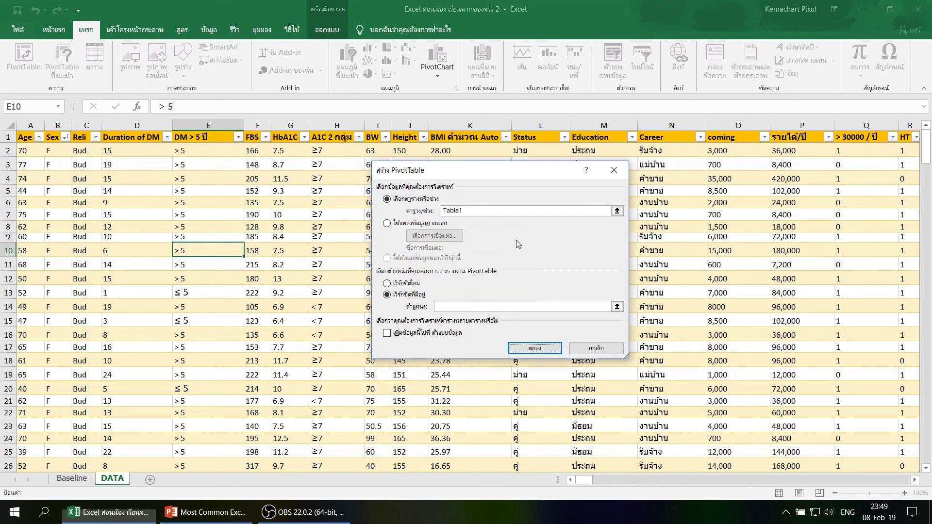
click(73, 478)
click(72, 370)
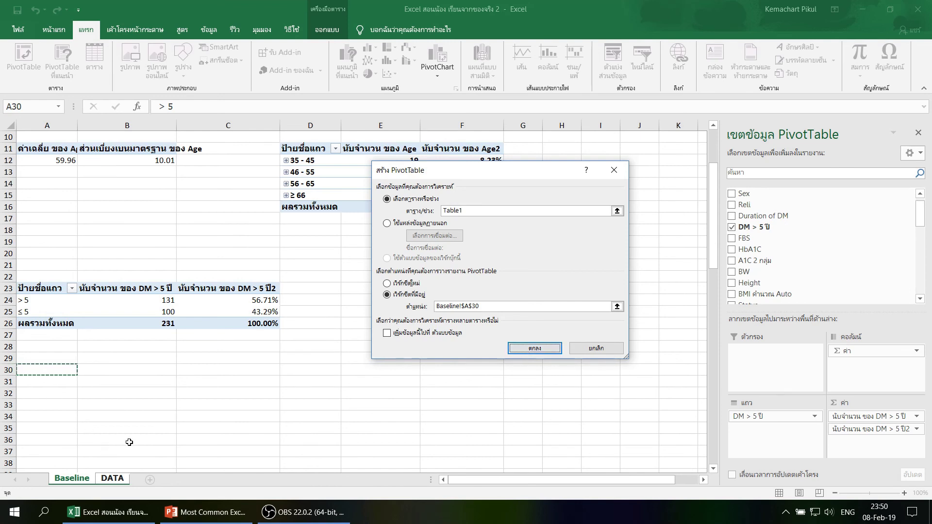
Step: Settle the location on Baseline!$A$30, create the PivotTable, and add HbA1C to values (sum 1822.4)
click(120, 480)
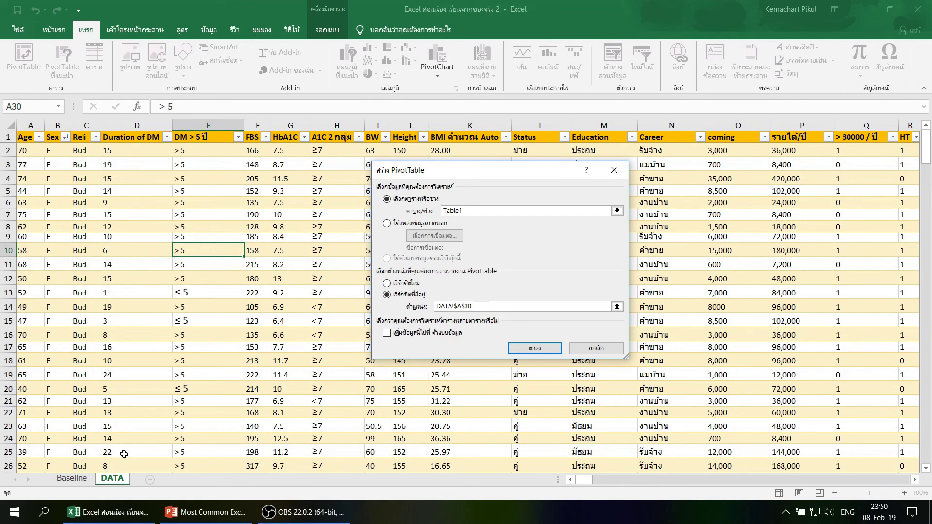
click(72, 478)
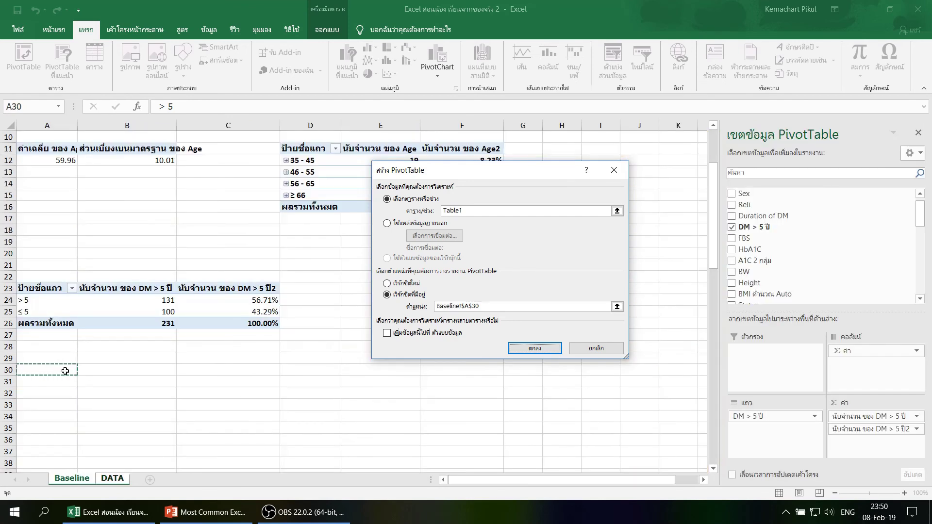
click(110, 479)
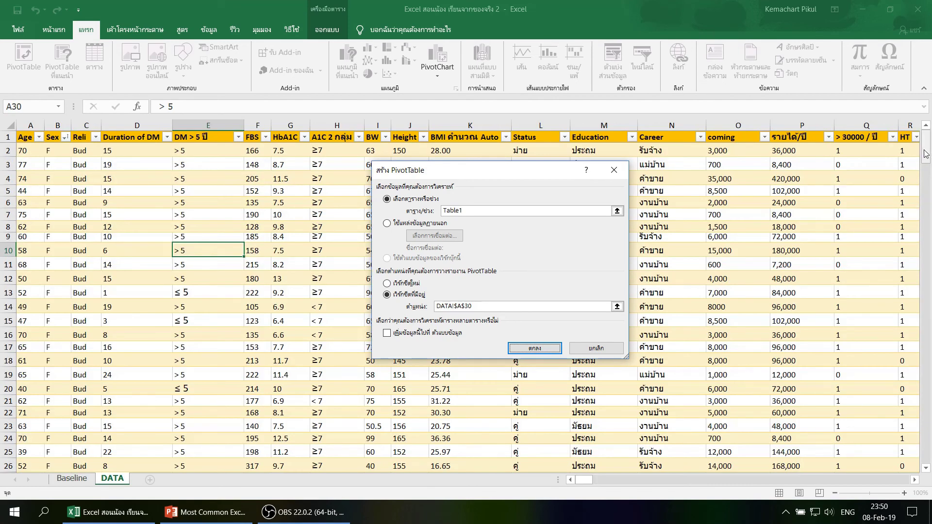
drag(926, 145, 920, 460)
scroll(339, 333, down, 3)
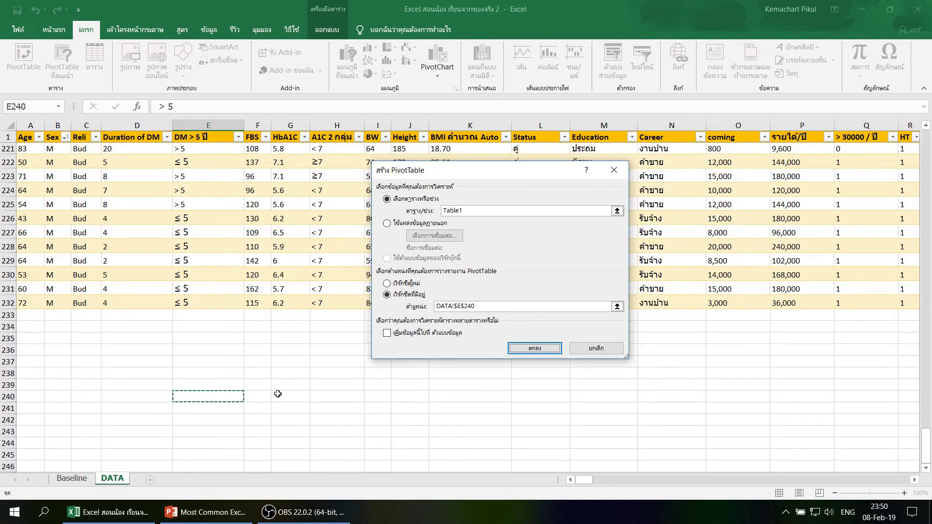
click(193, 366)
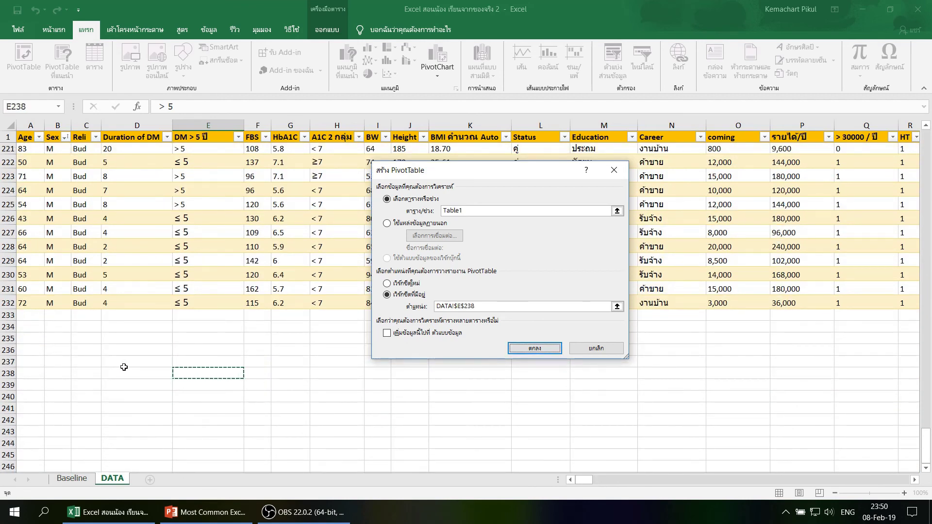
key(Left)
click(72, 479)
click(49, 358)
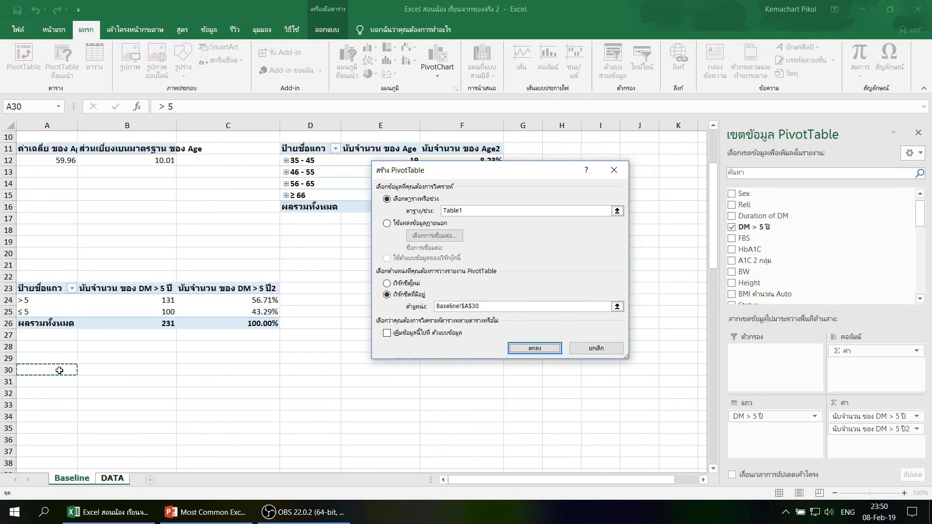
click(527, 350)
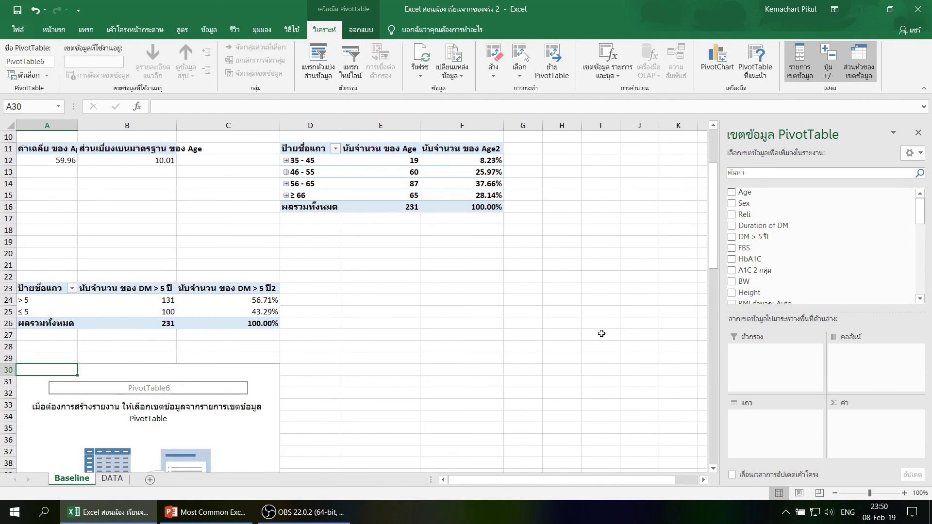
mouse_move(769, 257)
mouse_down()
mouse_move(869, 374)
mouse_move(855, 425)
mouse_up()
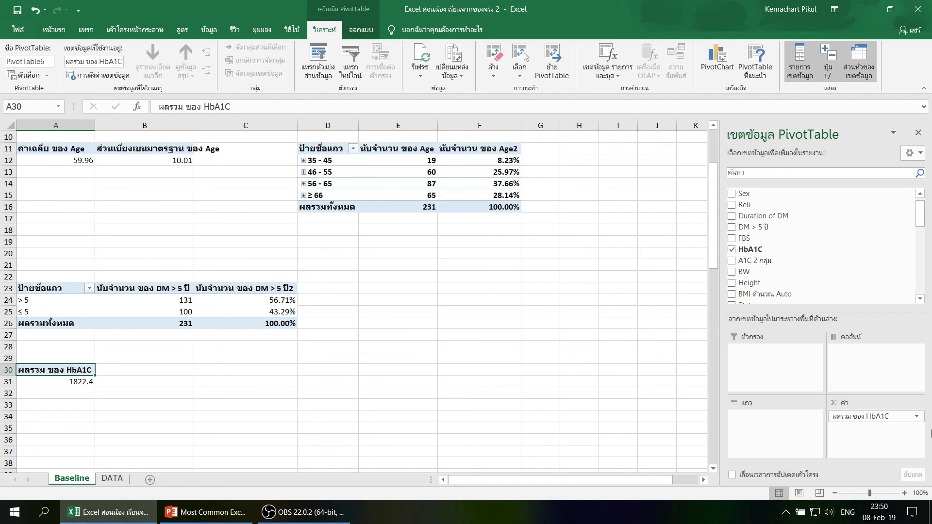
Step: Change the HbA1C value field from Sum to Count
click(916, 416)
click(893, 404)
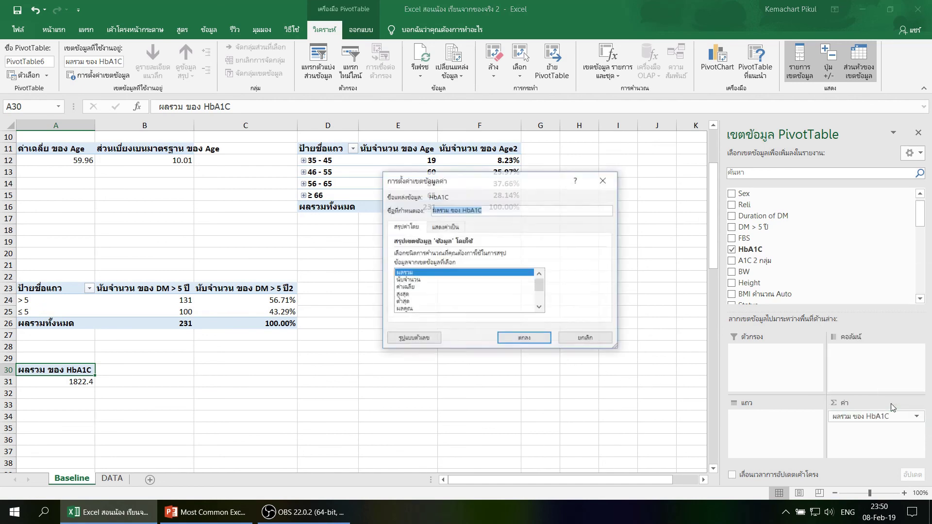
click(418, 280)
click(524, 338)
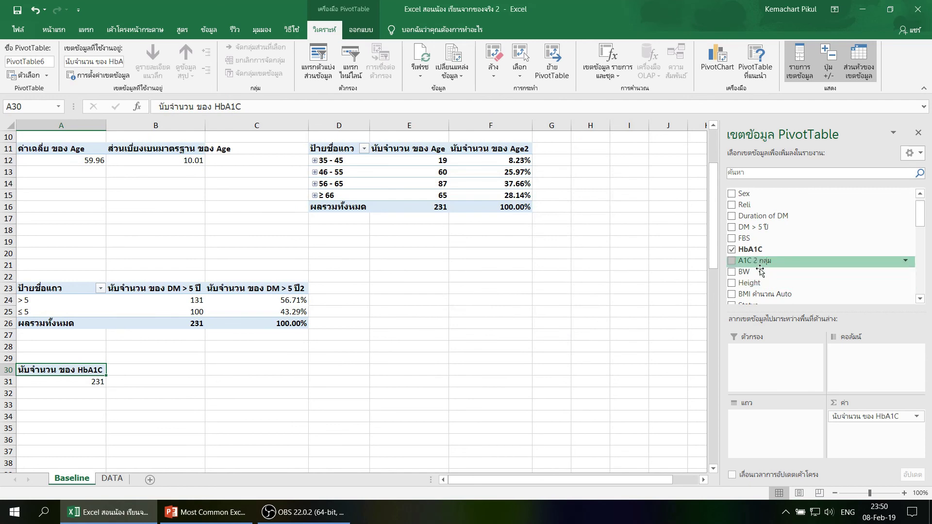
Step: List each HbA1C value as a row with its count: 5.3 (1), 5.4 (1), 5.6 (4)…
mouse_move(750, 249)
mouse_down()
mouse_move(767, 324)
mouse_move(763, 422)
mouse_up()
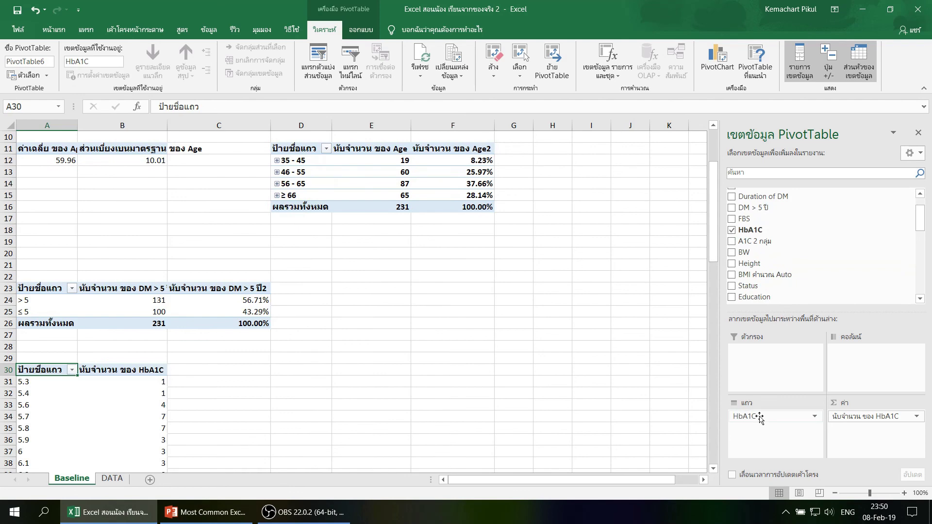
scroll(208, 311, down, 7)
scroll(209, 312, up, 10)
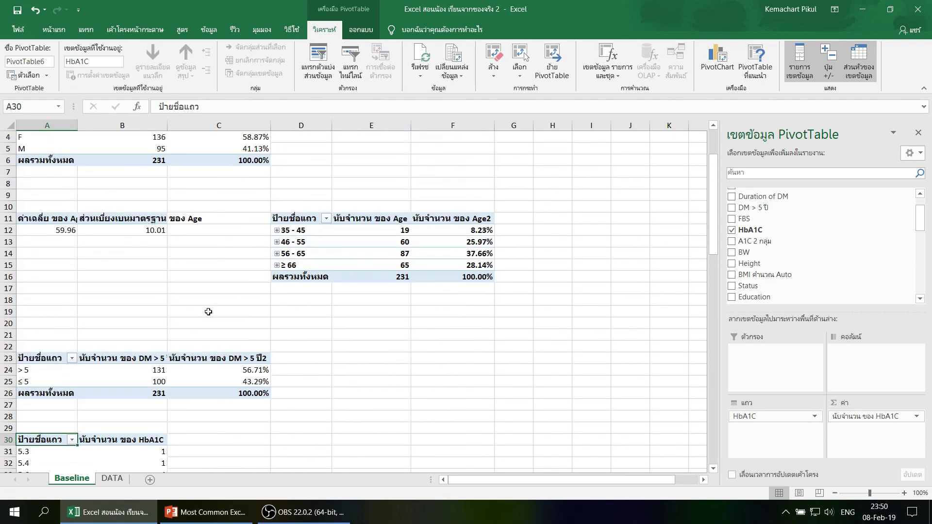
drag(759, 416, 815, 266)
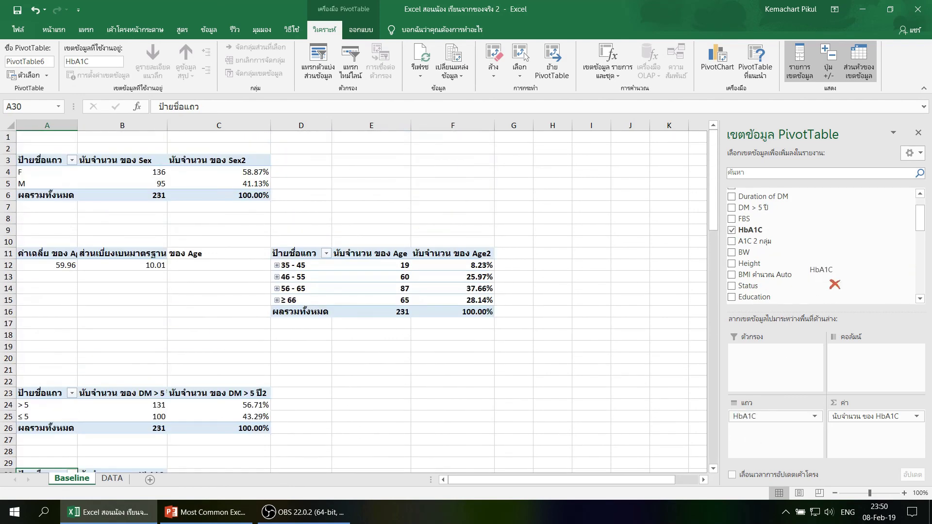
drag(755, 240, 763, 431)
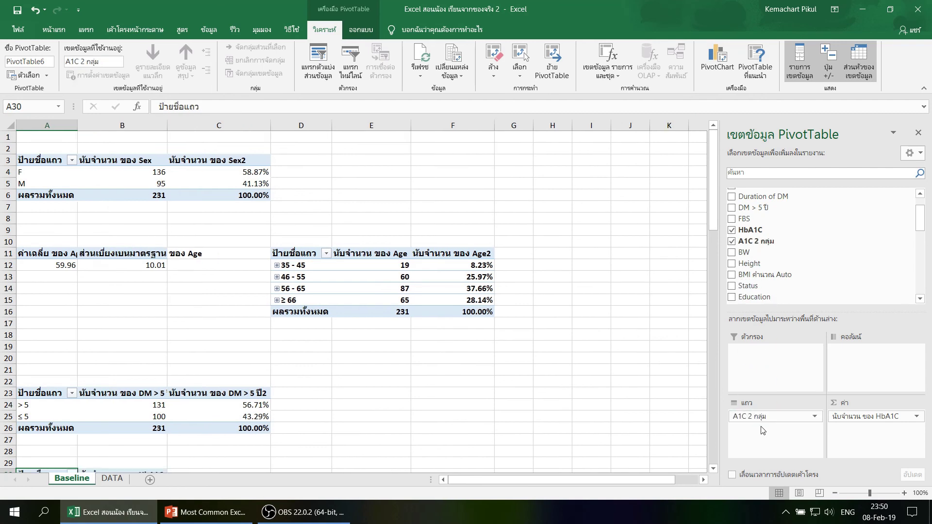
scroll(187, 412, down, 3)
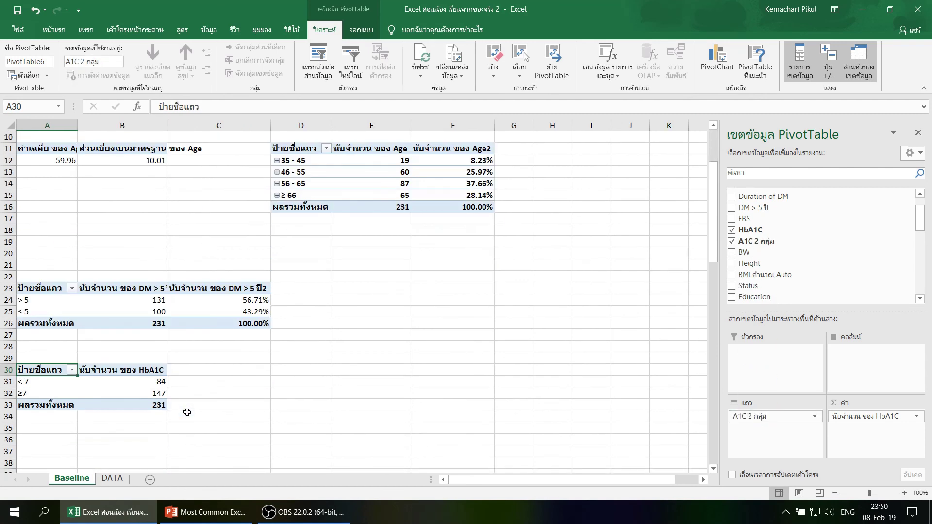
drag(750, 416, 843, 247)
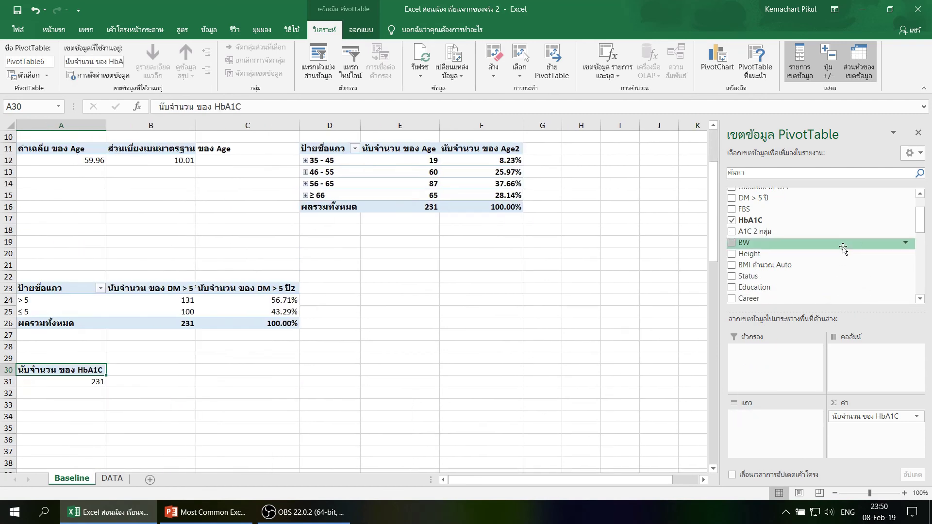
drag(759, 224, 777, 427)
scroll(136, 314, down, 6)
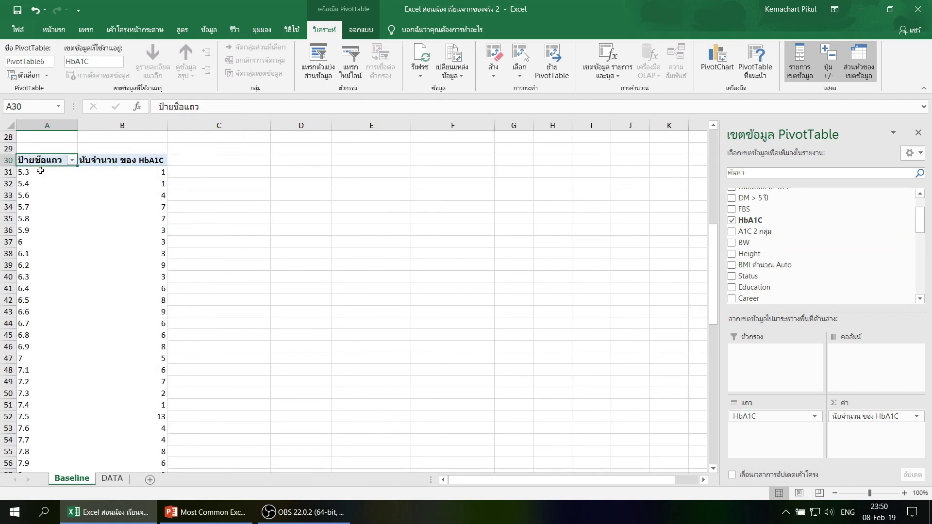
drag(40, 171, 75, 356)
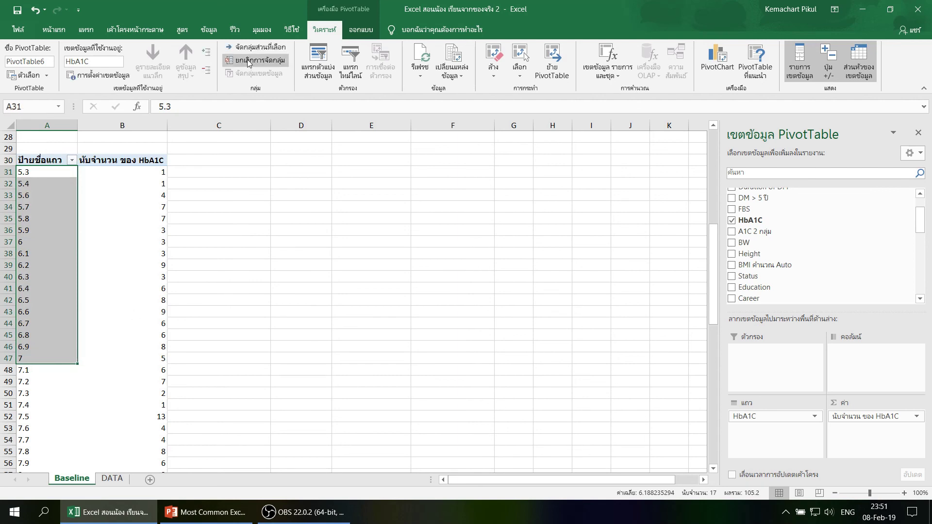
Step: Group the selected HbA1C values 5.3 to 7 and clear the default group name
click(251, 48)
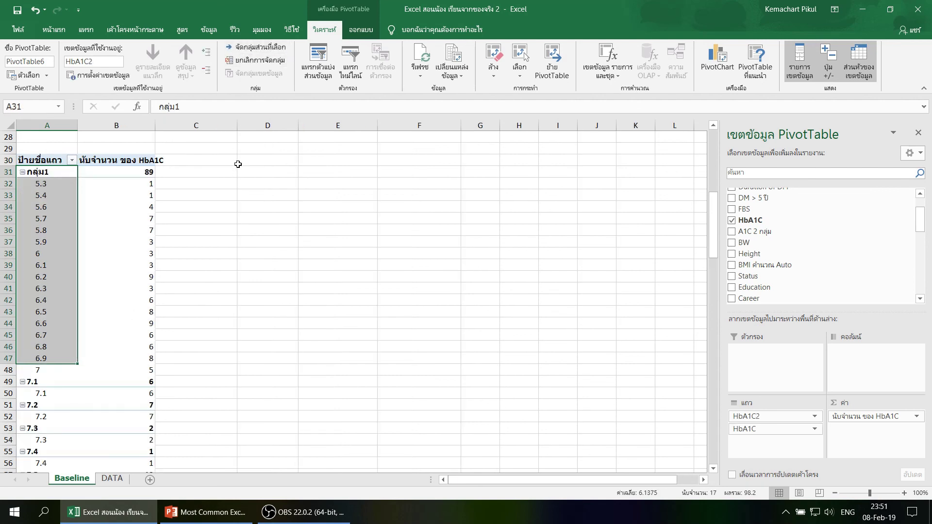
drag(181, 107, 154, 107)
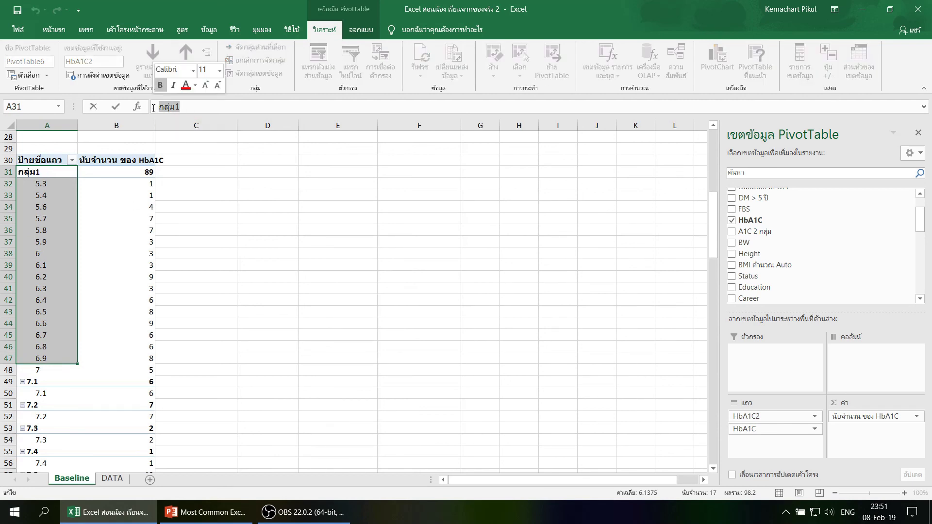
key(BackSpace)
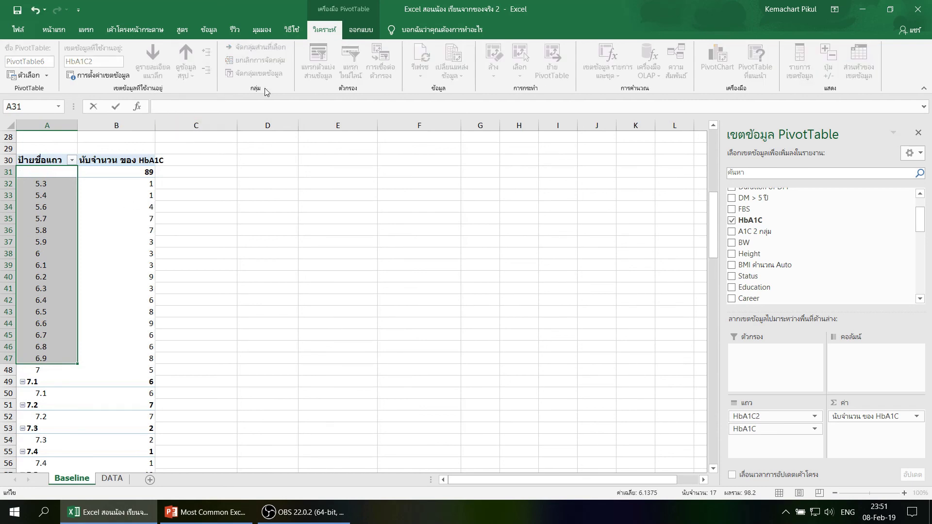
Step: Label the group '≤ 7' using the ≤ symbol, then collapse it to show 89
click(357, 32)
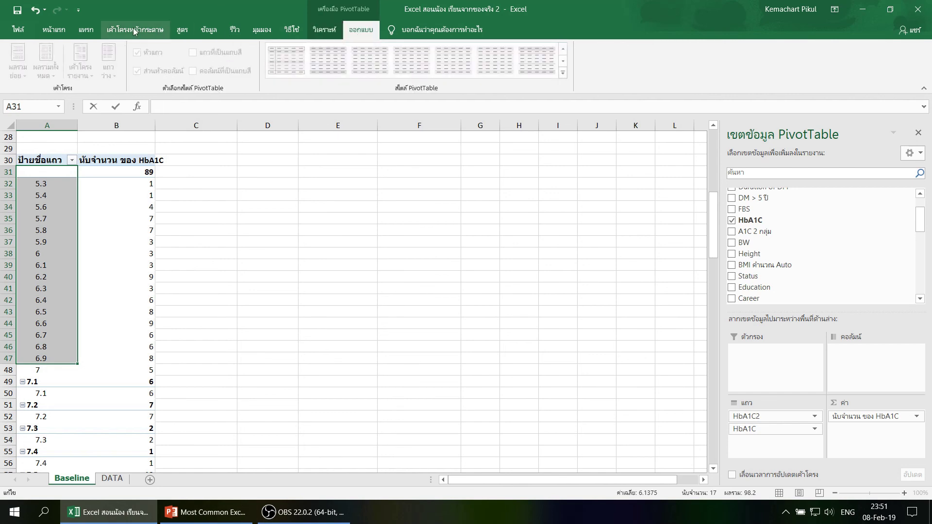
click(87, 31)
click(889, 59)
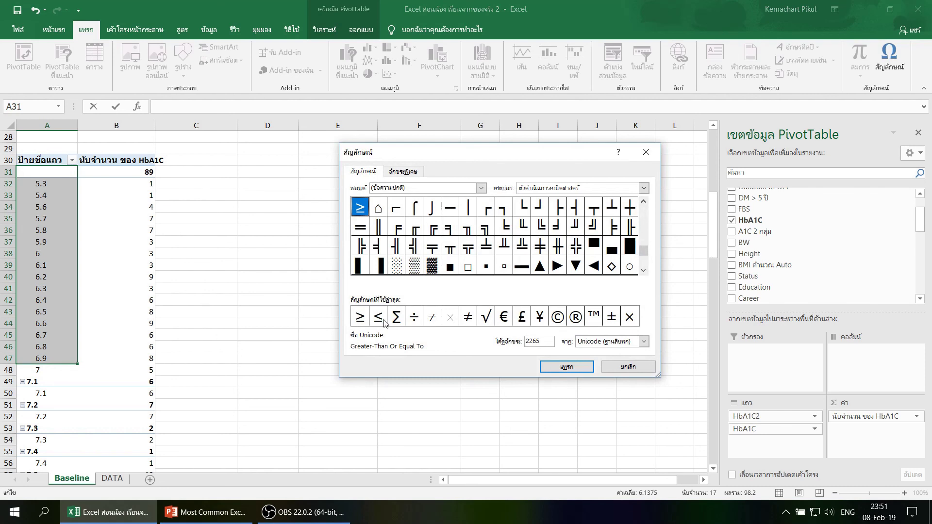
click(383, 322)
click(567, 367)
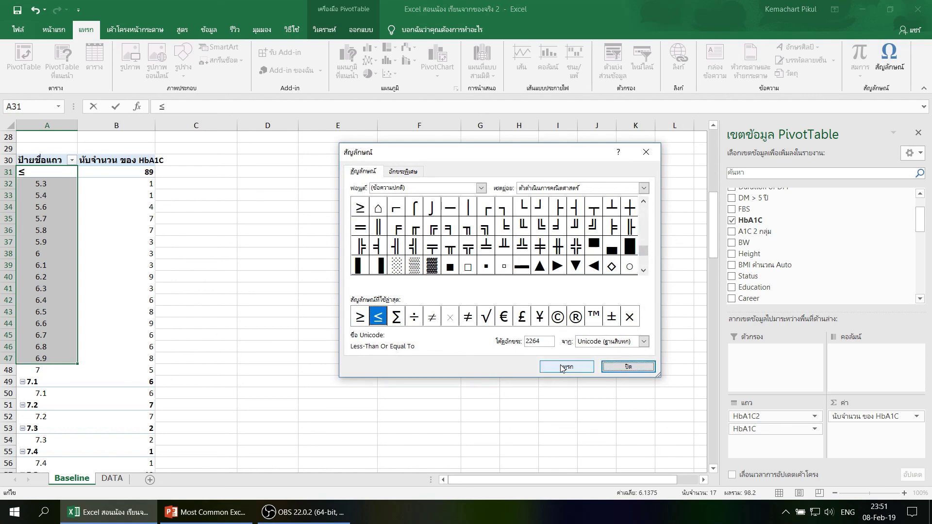
key(Return)
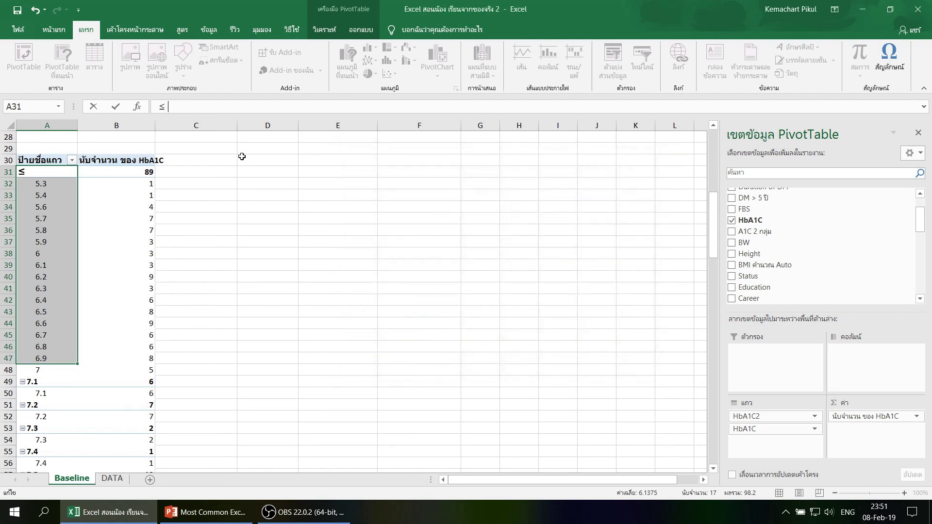
text(7)
key(Return)
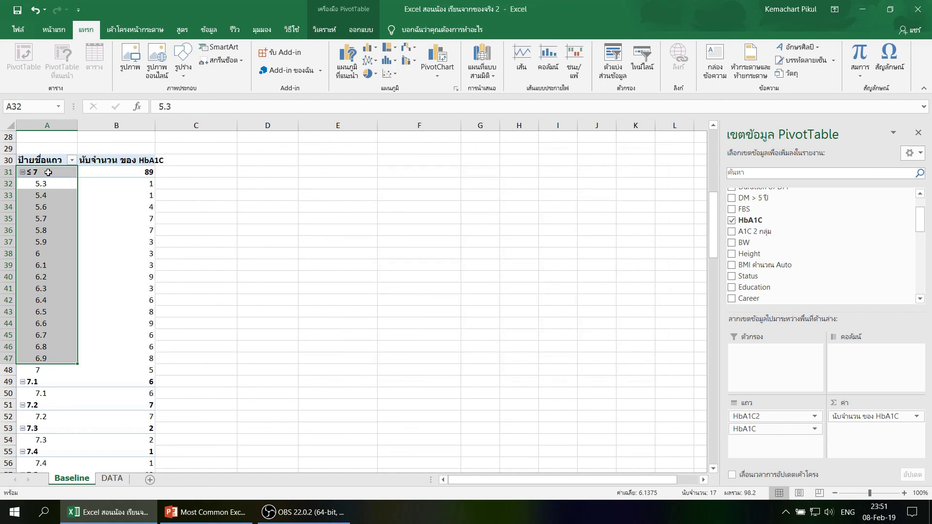
click(88, 207)
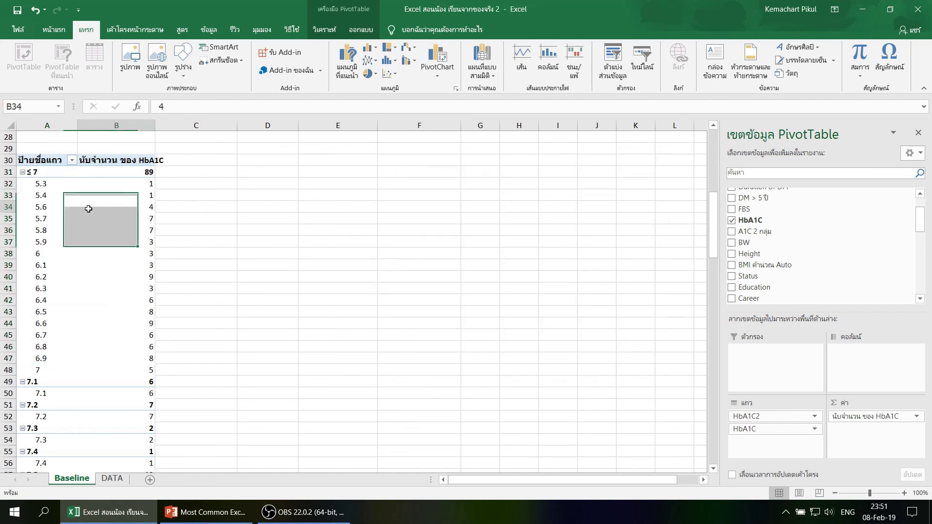
click(22, 172)
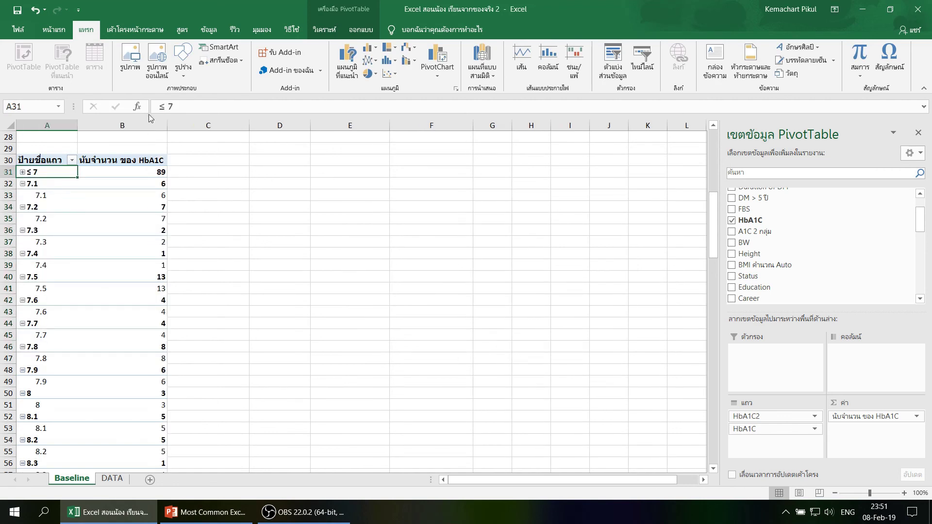
Step: Collapse the whole HbA1C field and group every value from 7.1 upward
click(54, 209)
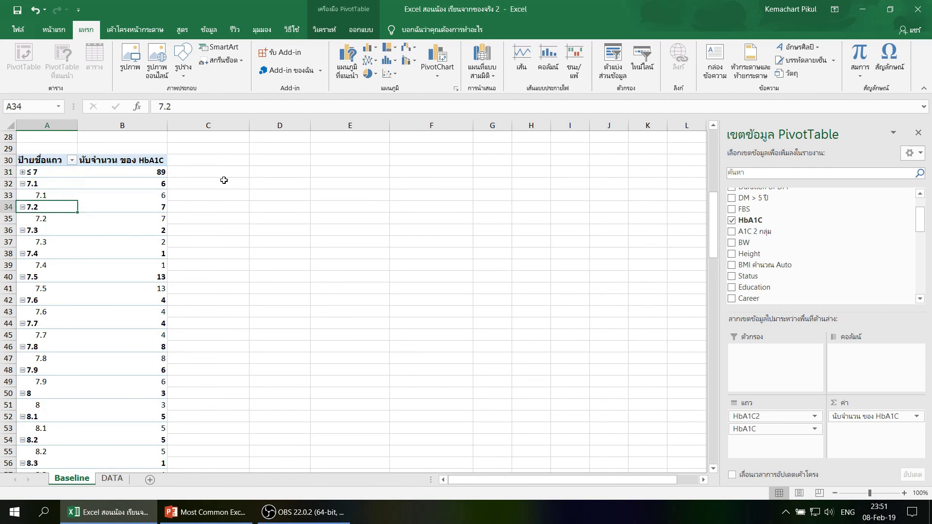
click(324, 31)
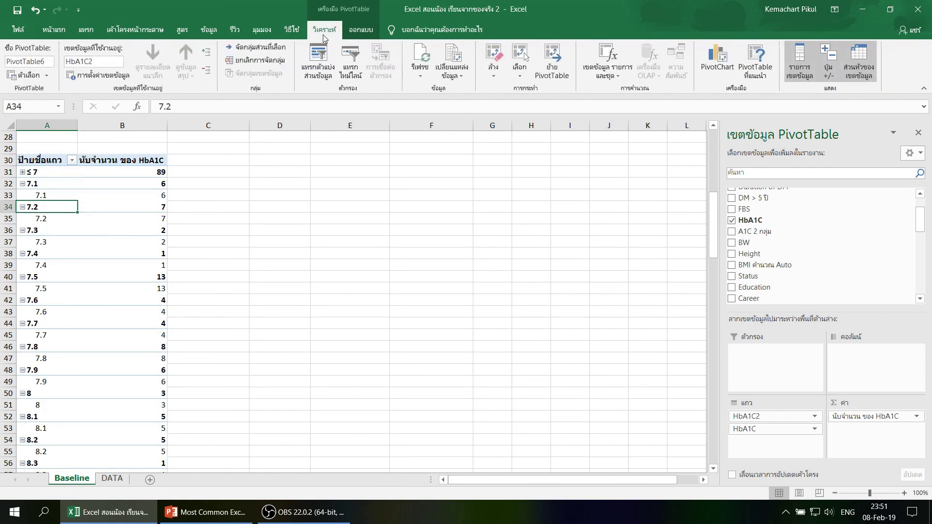
click(211, 73)
scroll(68, 235, down, 1)
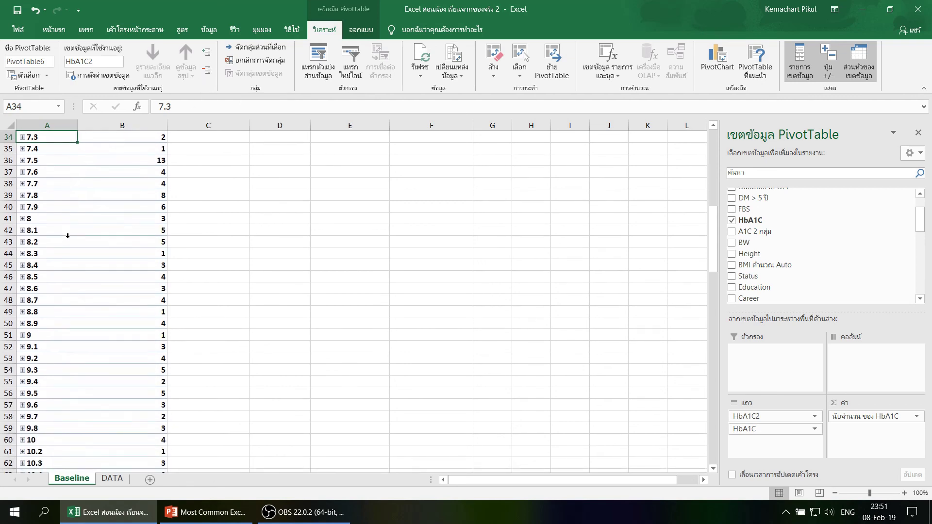
click(45, 153)
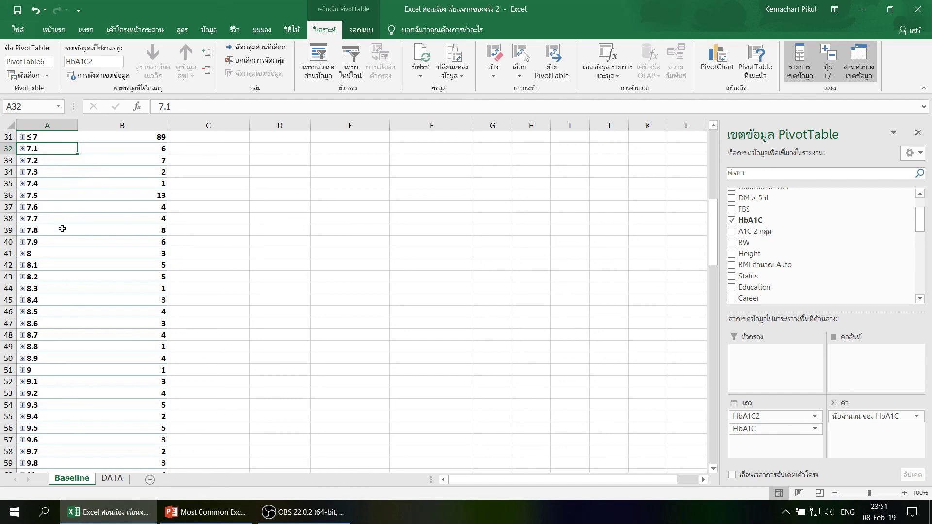
scroll(66, 240, down, 5)
scroll(66, 241, down, 5)
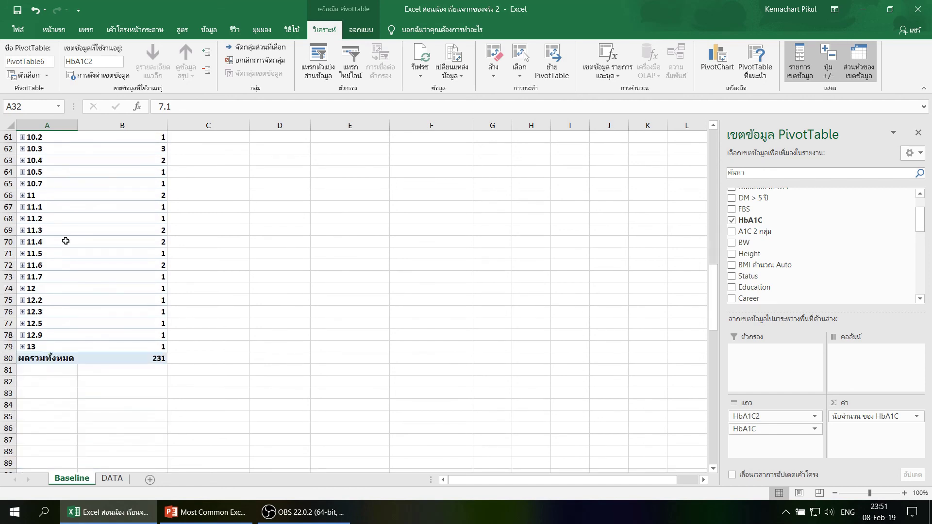
shift+click(50, 345)
scroll(91, 258, up, 6)
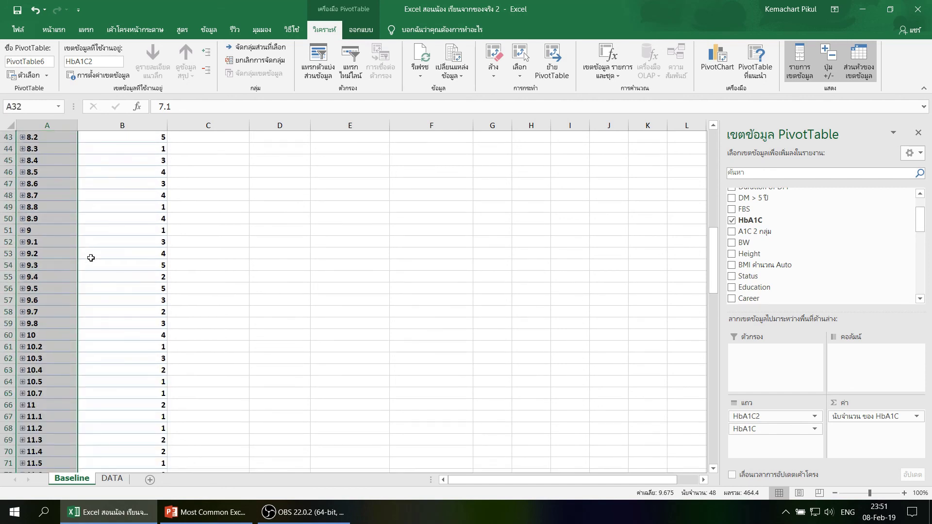
click(256, 47)
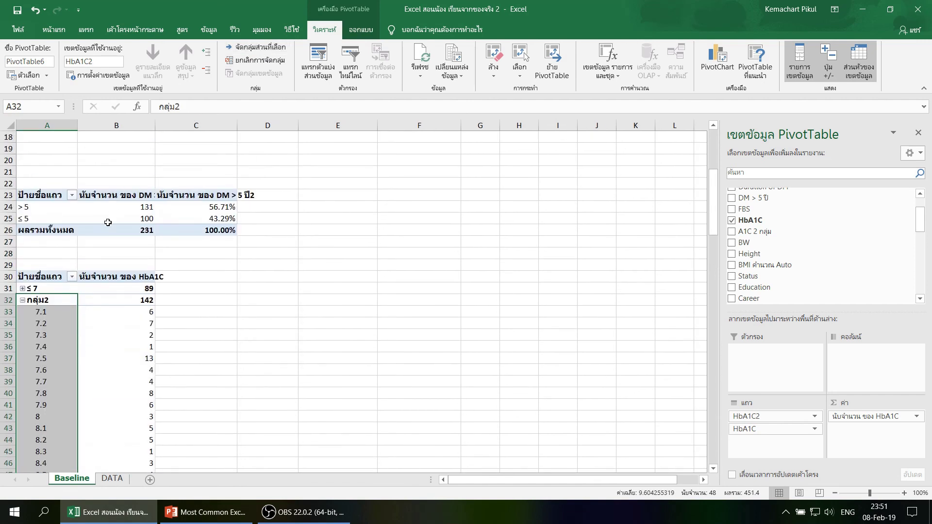
Step: Name the new group '> 7', collapse it to show 142, and go to the DATA sheet
text(> 7)
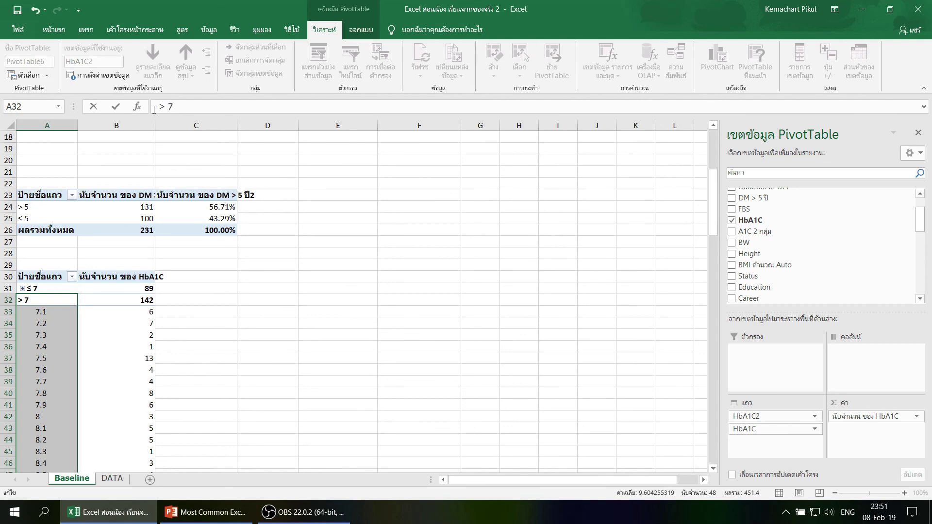
key(Return)
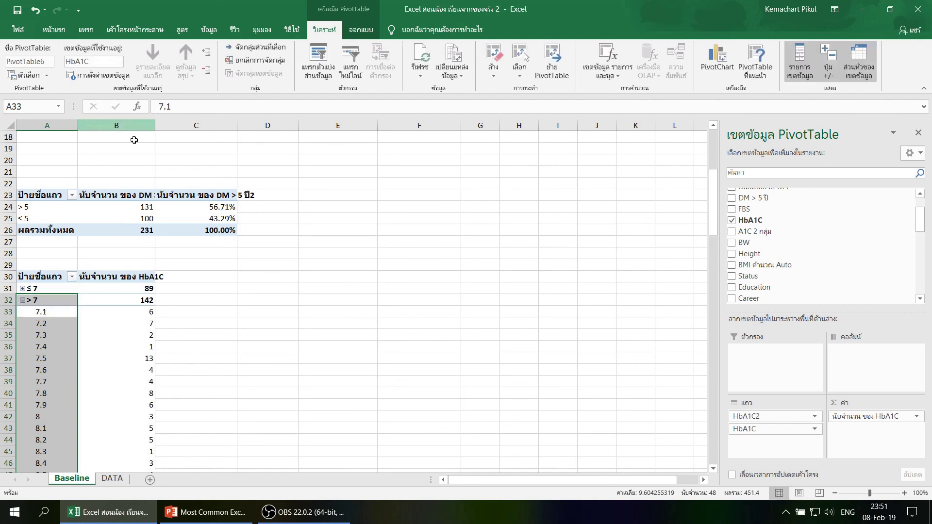
click(24, 300)
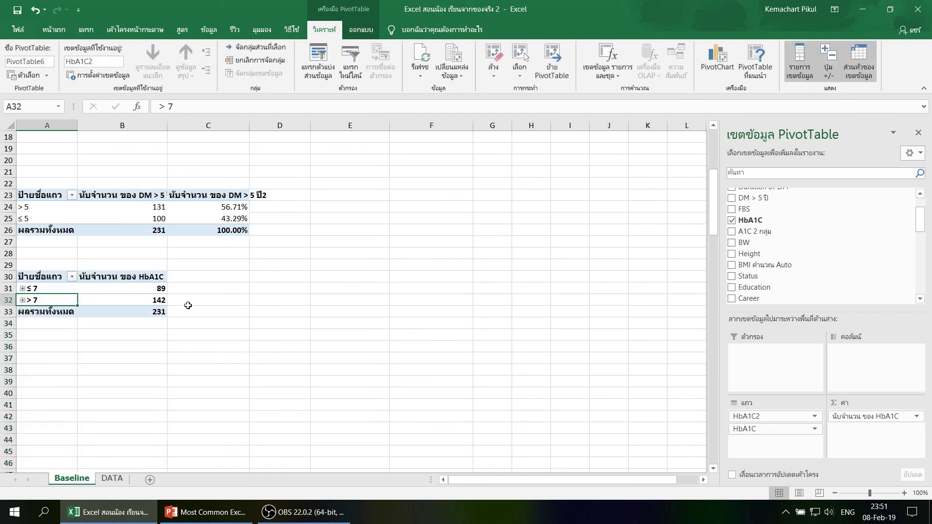
click(157, 300)
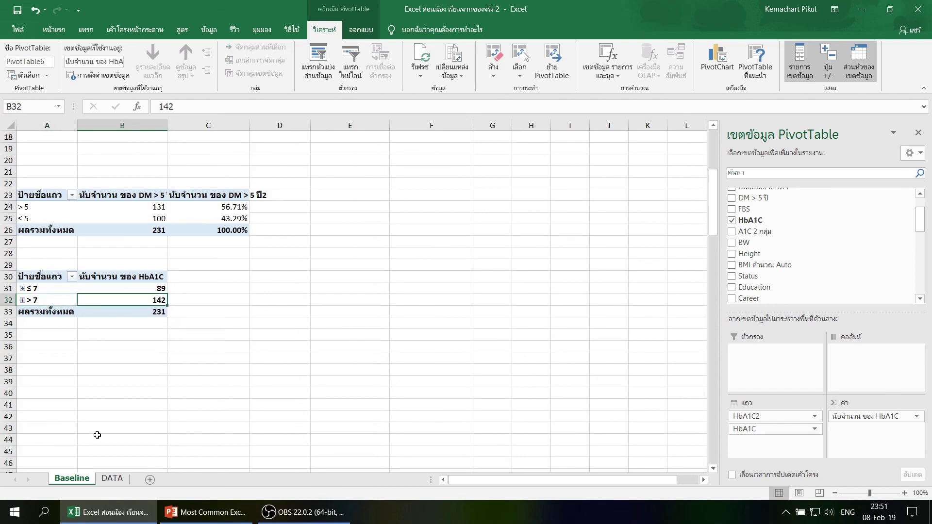
click(111, 478)
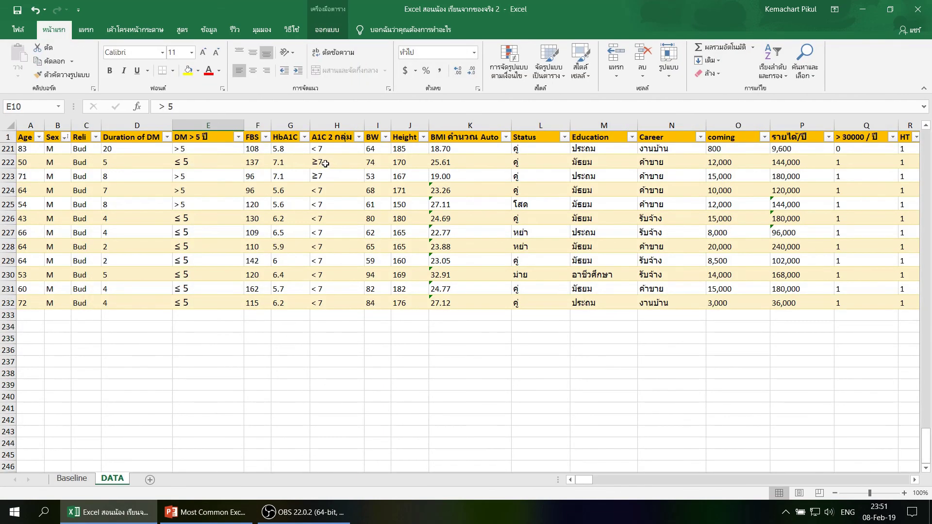
Step: On Baseline, replace the HbA1C2 and HbA1C rows with A1C 2 กลุ่ม: < 7 (84), ≥7 (147)
click(72, 479)
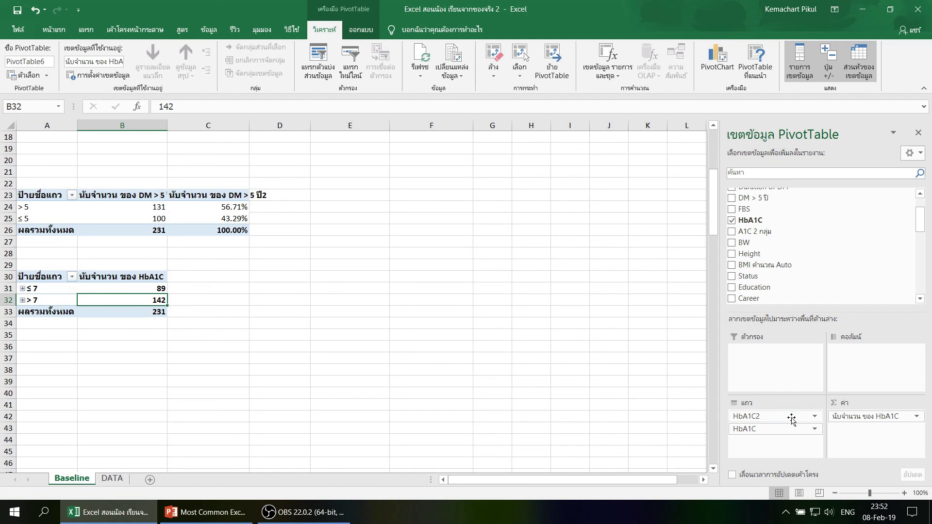
drag(791, 418, 847, 257)
drag(771, 428, 850, 274)
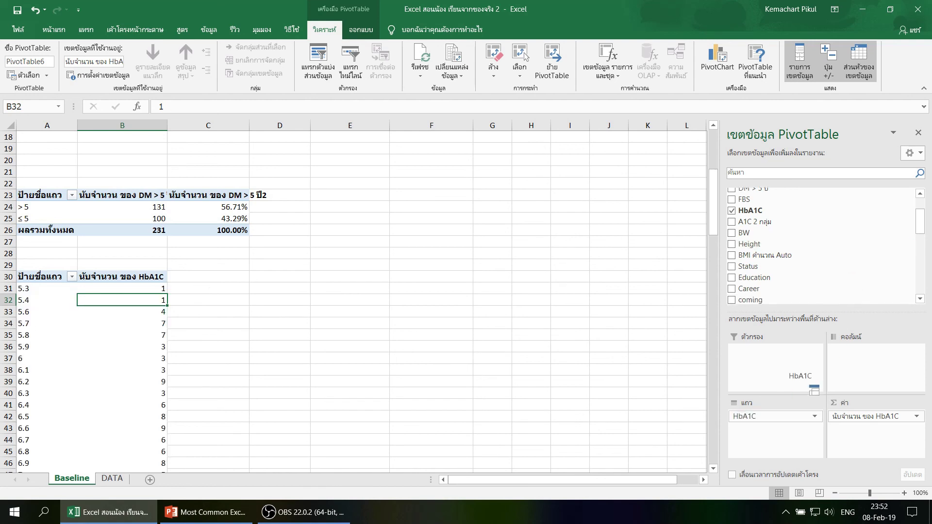
drag(755, 212, 757, 417)
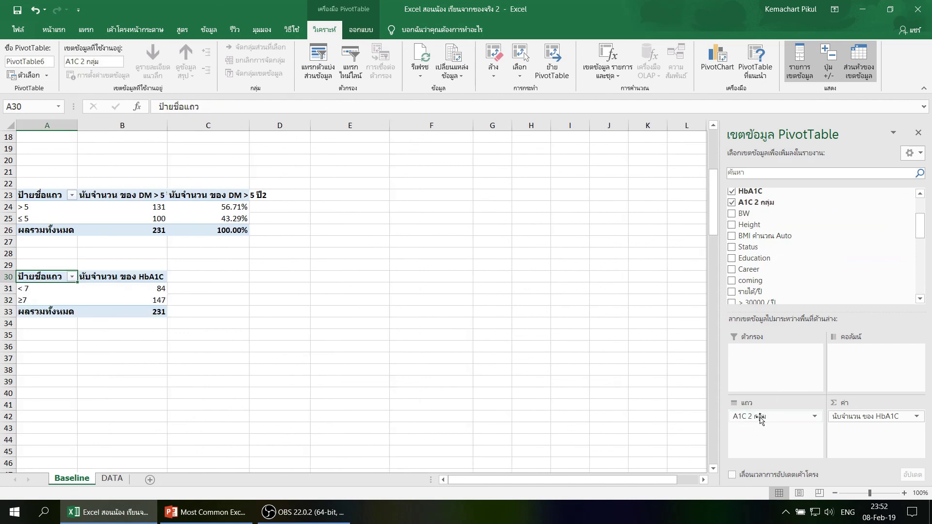